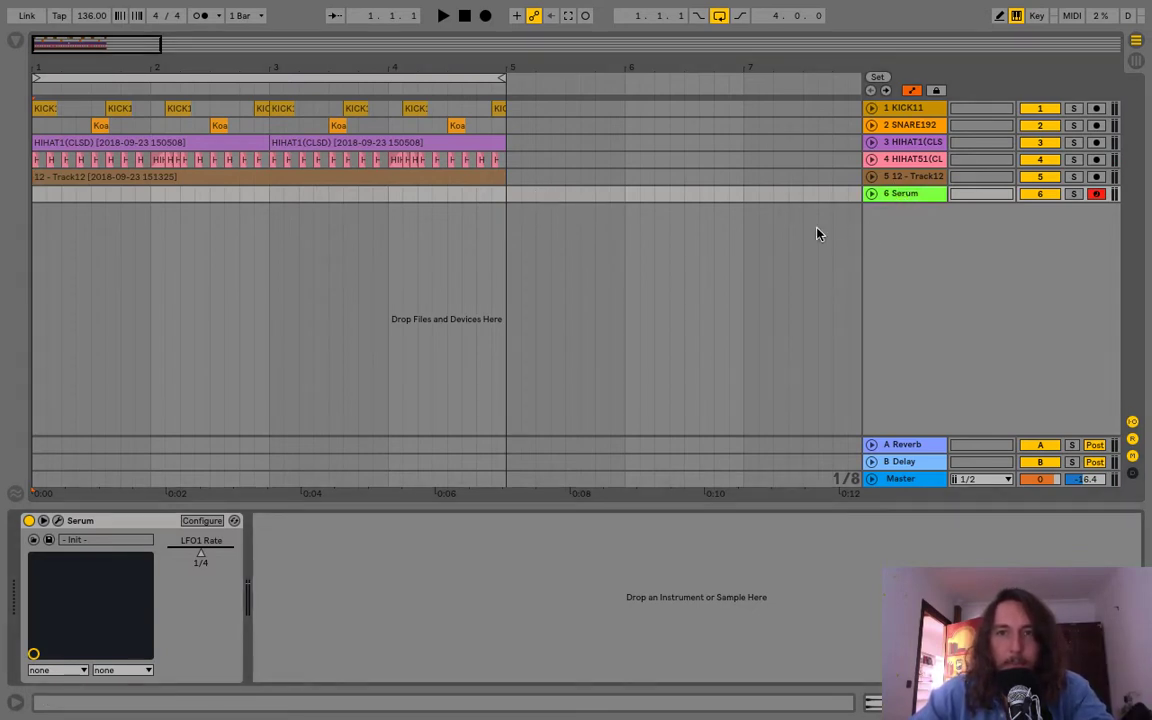
Step: Open the Serum instrument on track 6, enable its MG Low 12 filter and lower the cutoff
click(57, 520)
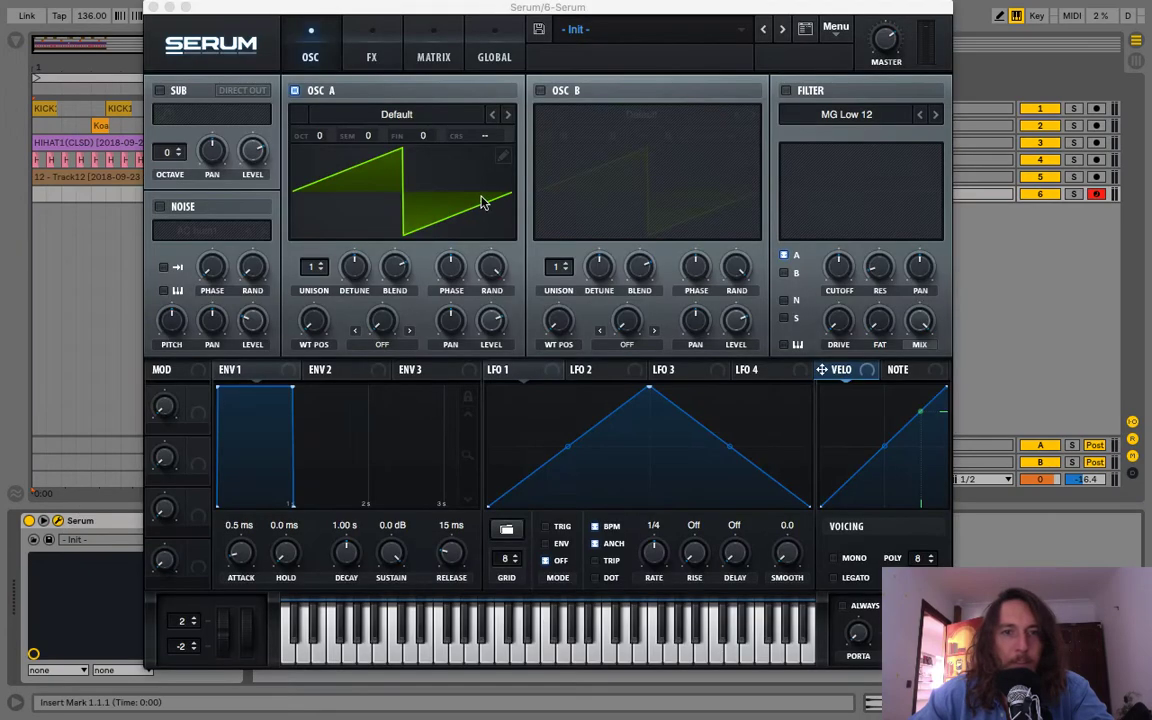
drag(481, 8, 527, 25)
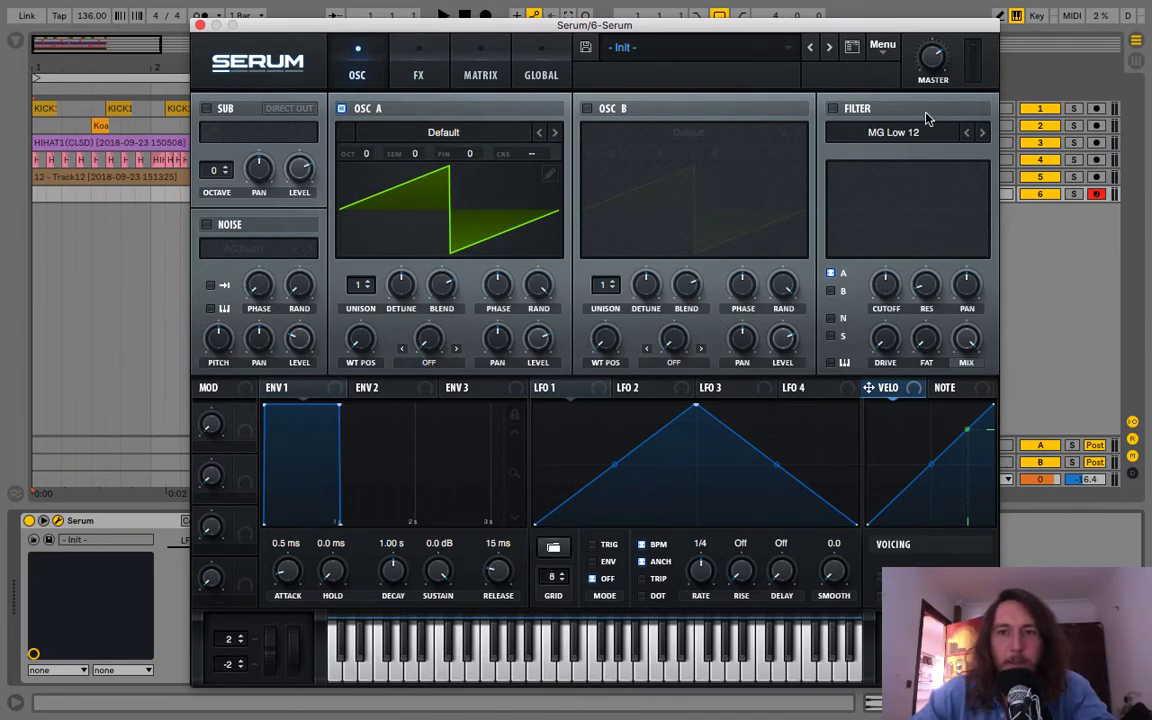
click(833, 109)
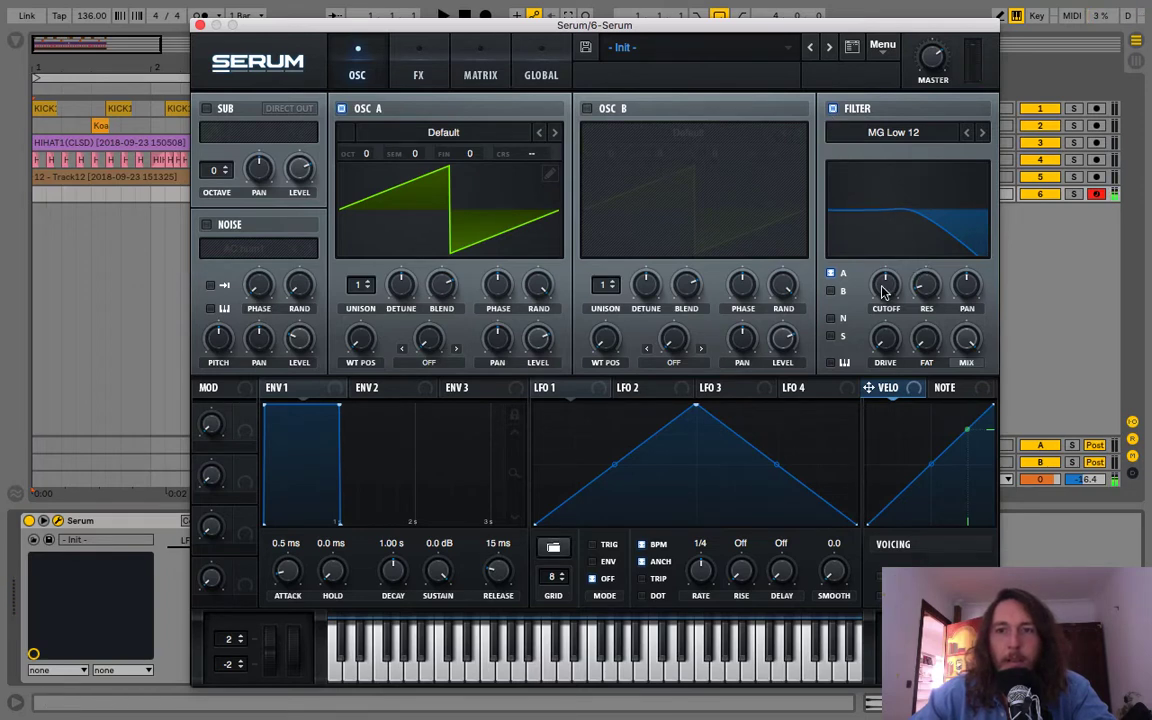
drag(882, 290, 885, 333)
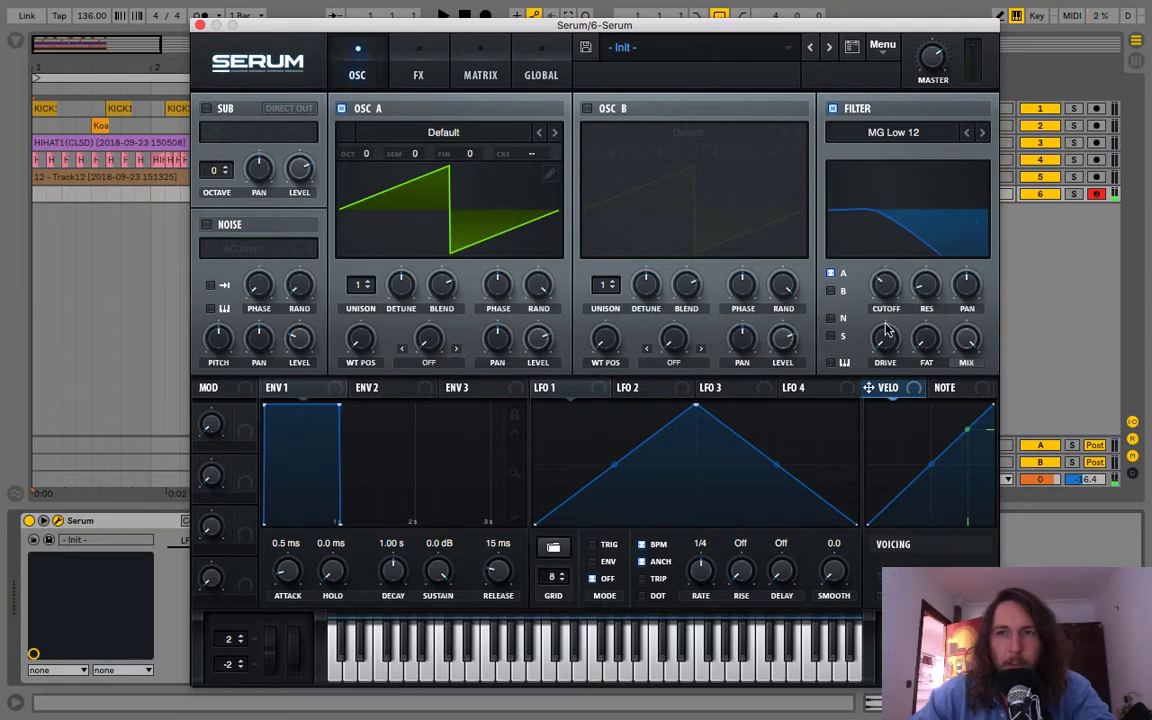
Step: Unfold the Serum track in the arrangement and show the MasterVol parameter in its automation lane
drag(899, 35, 771, 45)
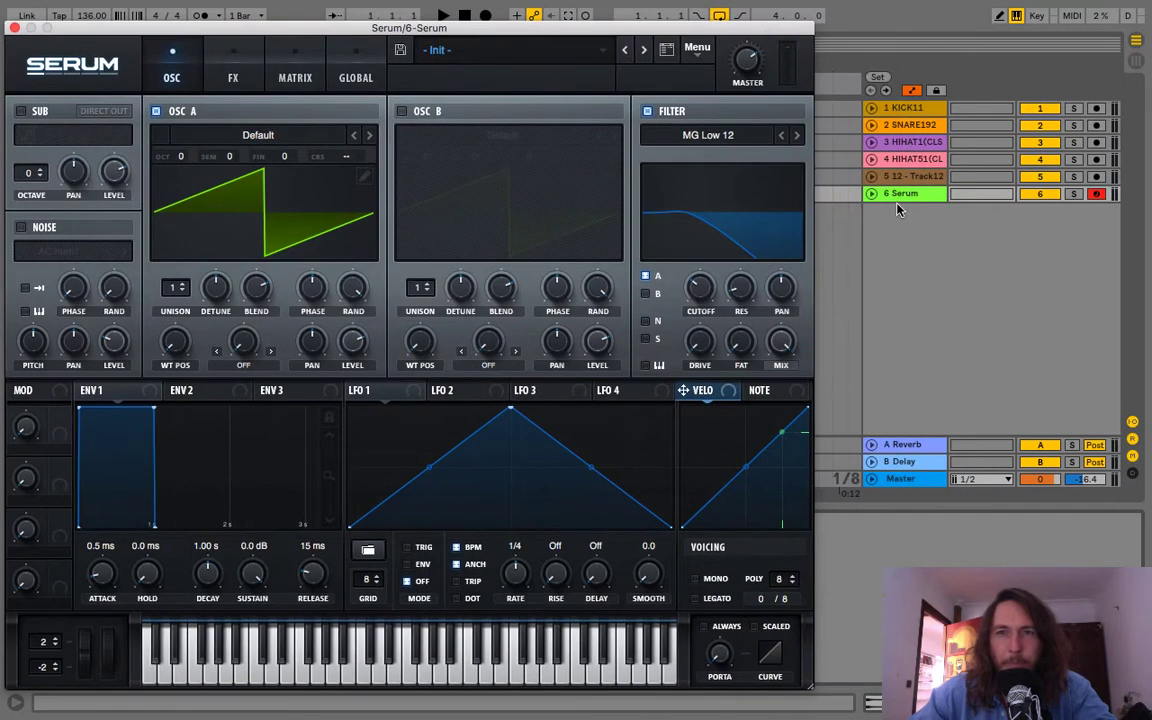
click(872, 193)
click(747, 60)
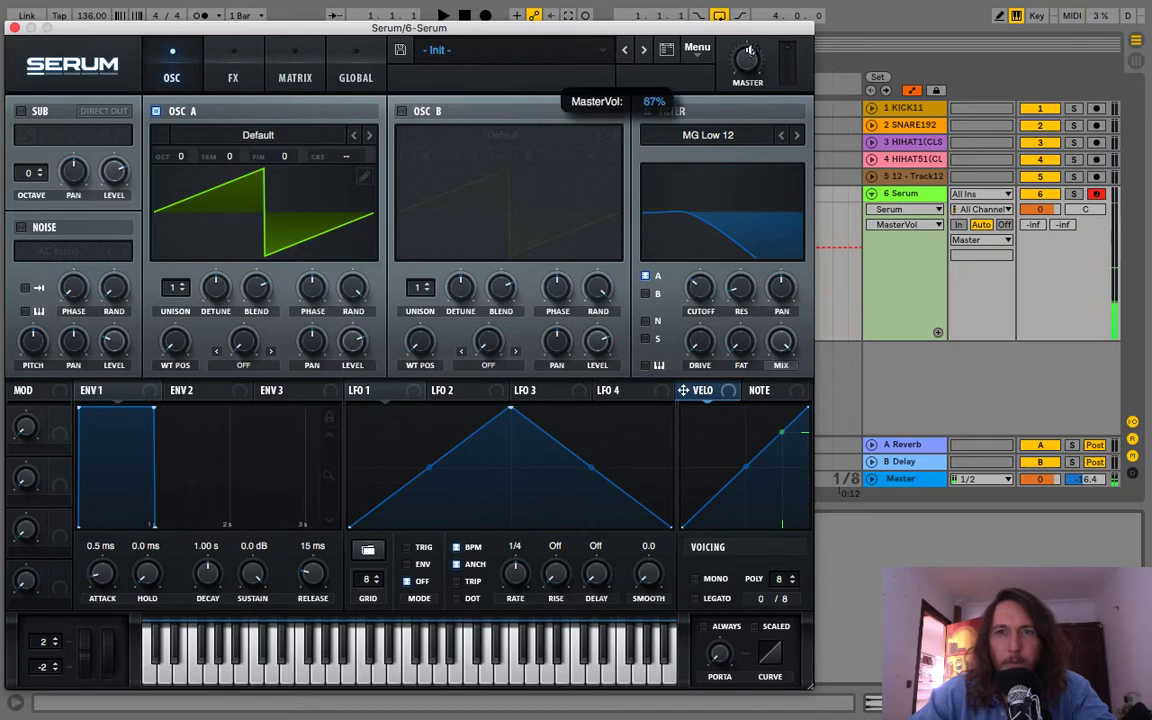
drag(750, 26, 975, 7)
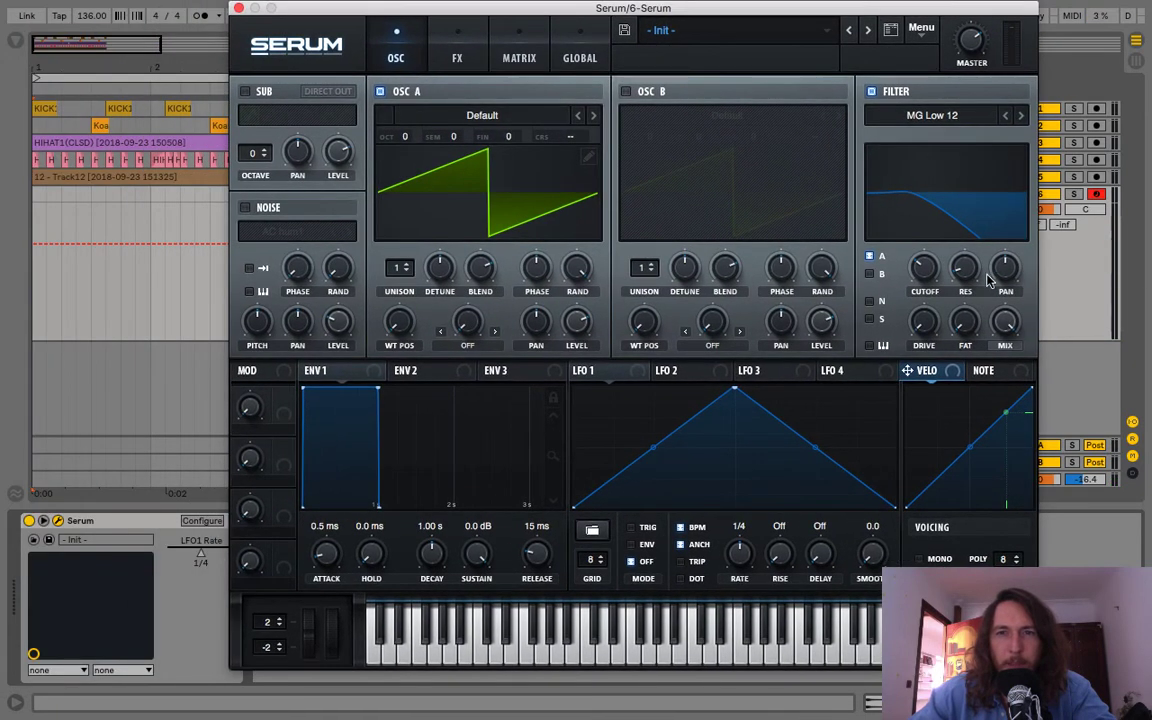
Step: Assign LFO 1 as a modulator of the filter cutoff
mouse_move(908, 288)
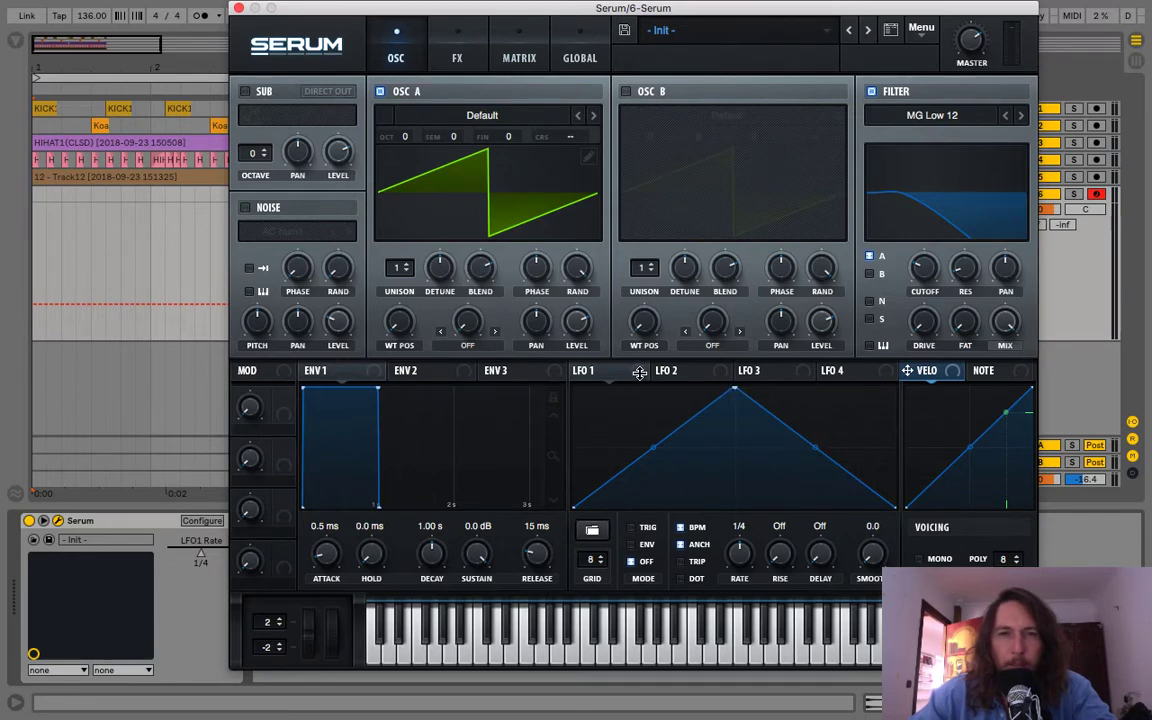
drag(636, 373, 918, 278)
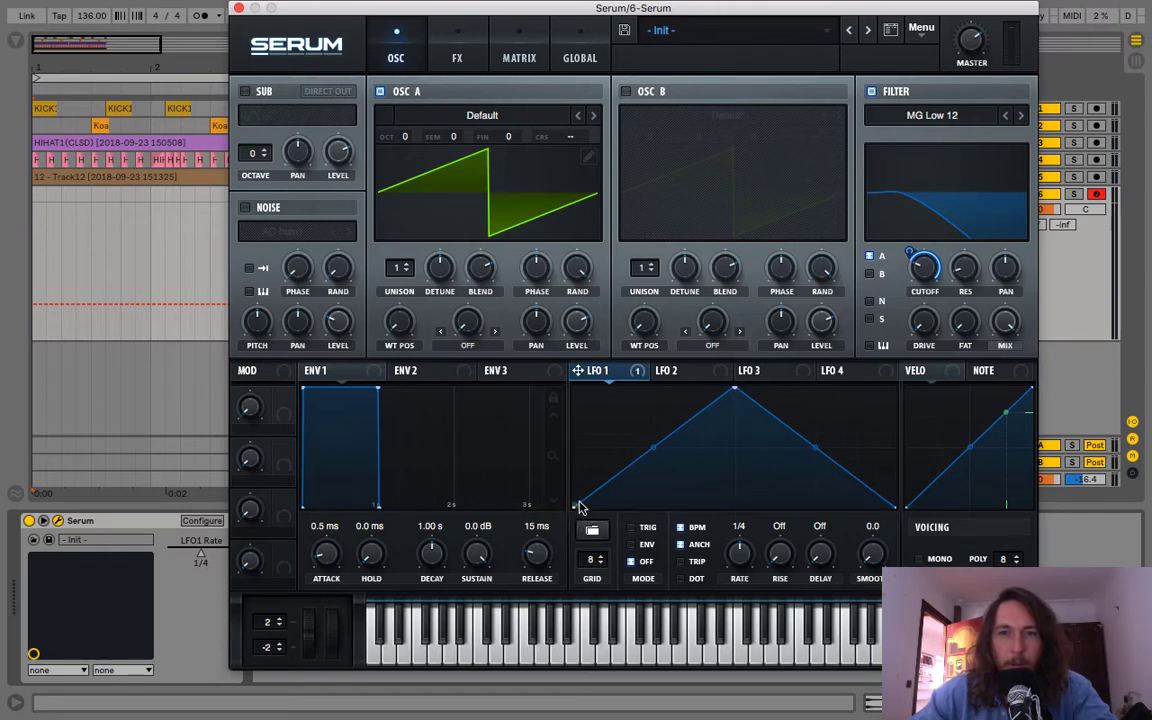
Step: Try out LFO 1 shapes by flattening the peak and bending the rising segment, and restore the symmetrical triangle
double_click(736, 389)
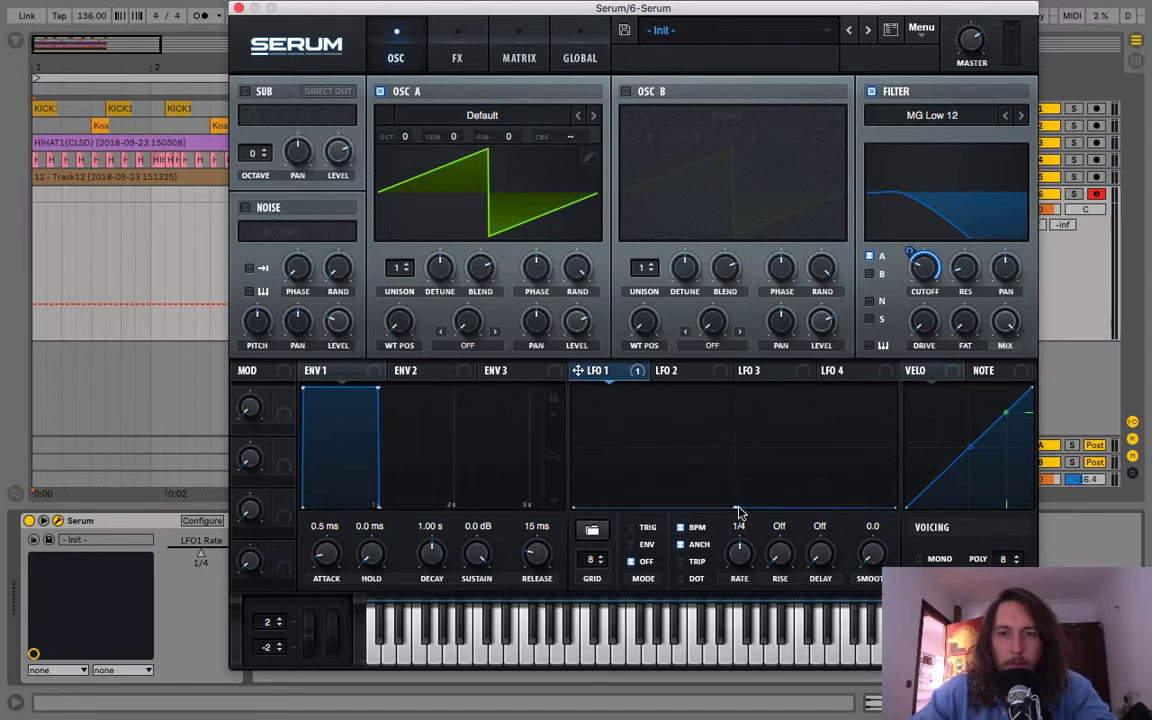
drag(738, 508, 738, 356)
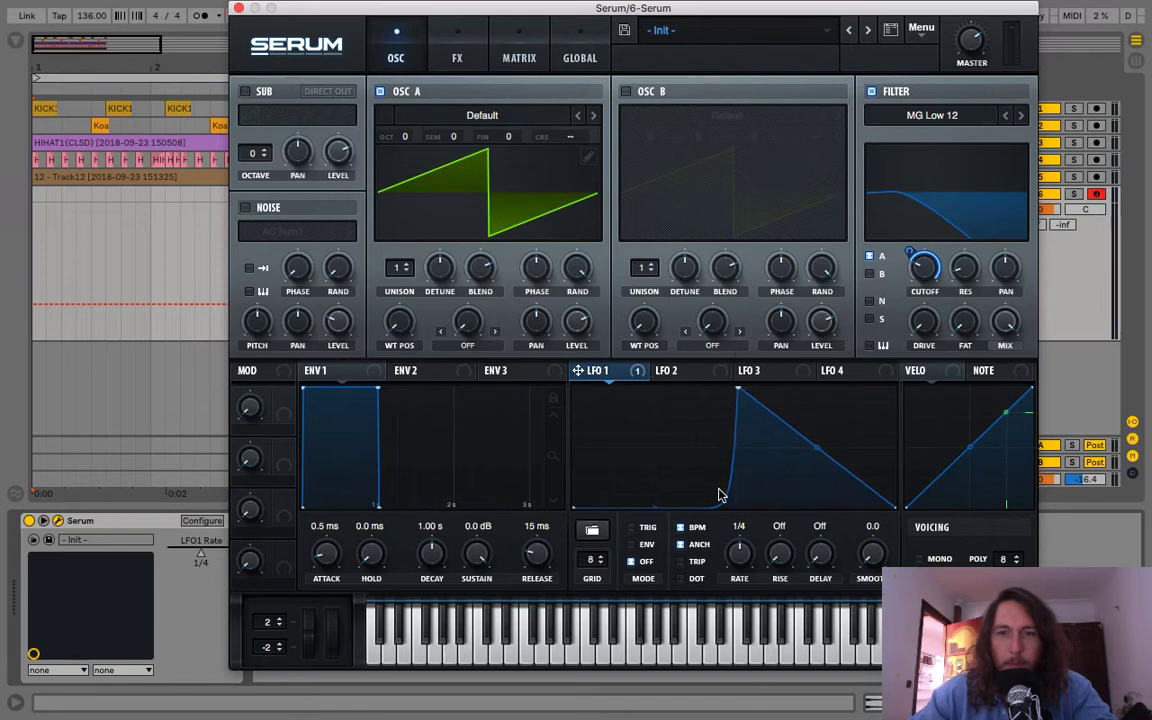
double_click(723, 505)
drag(723, 505, 661, 430)
double_click(661, 430)
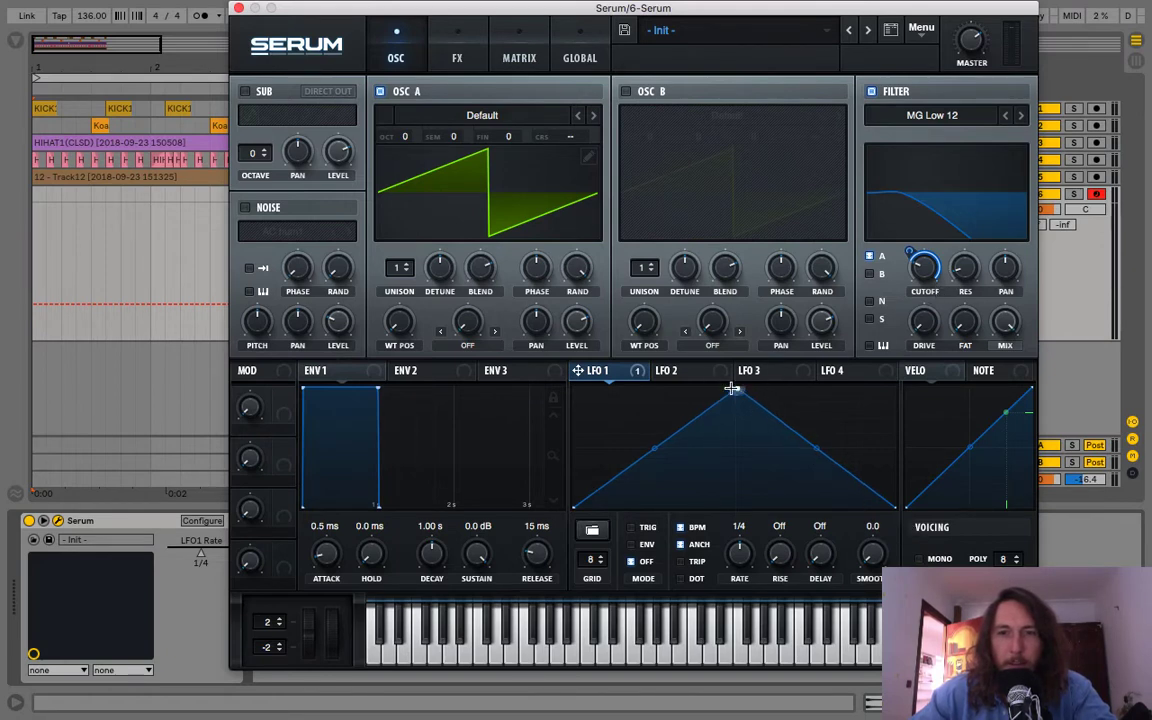
drag(737, 390, 733, 311)
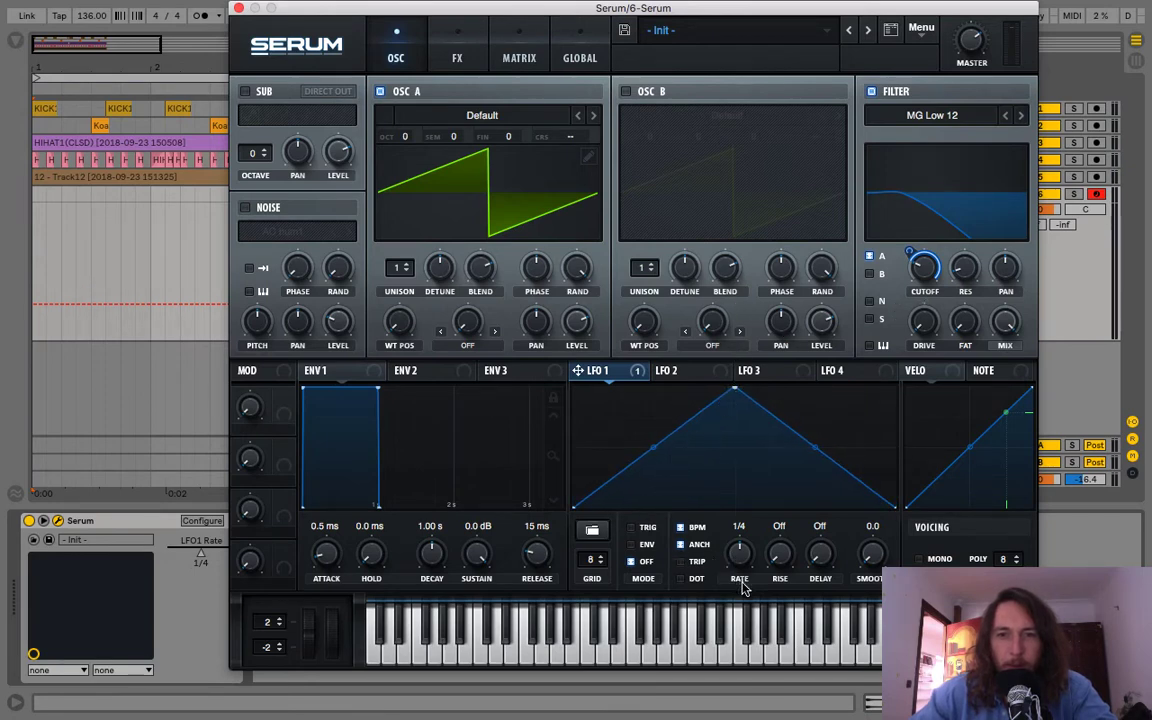
Step: Turn off BPM sync for LFO 1, try fast and slow rates, and set the rate to 2.0 Hz
click(684, 528)
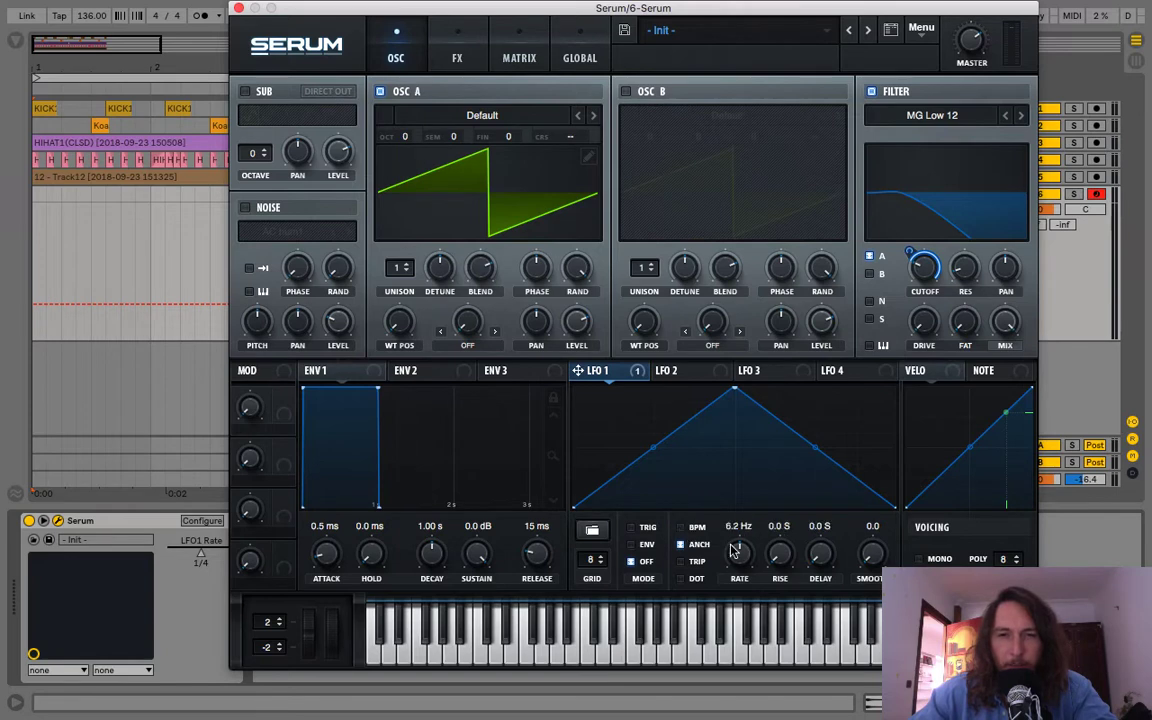
click(682, 528)
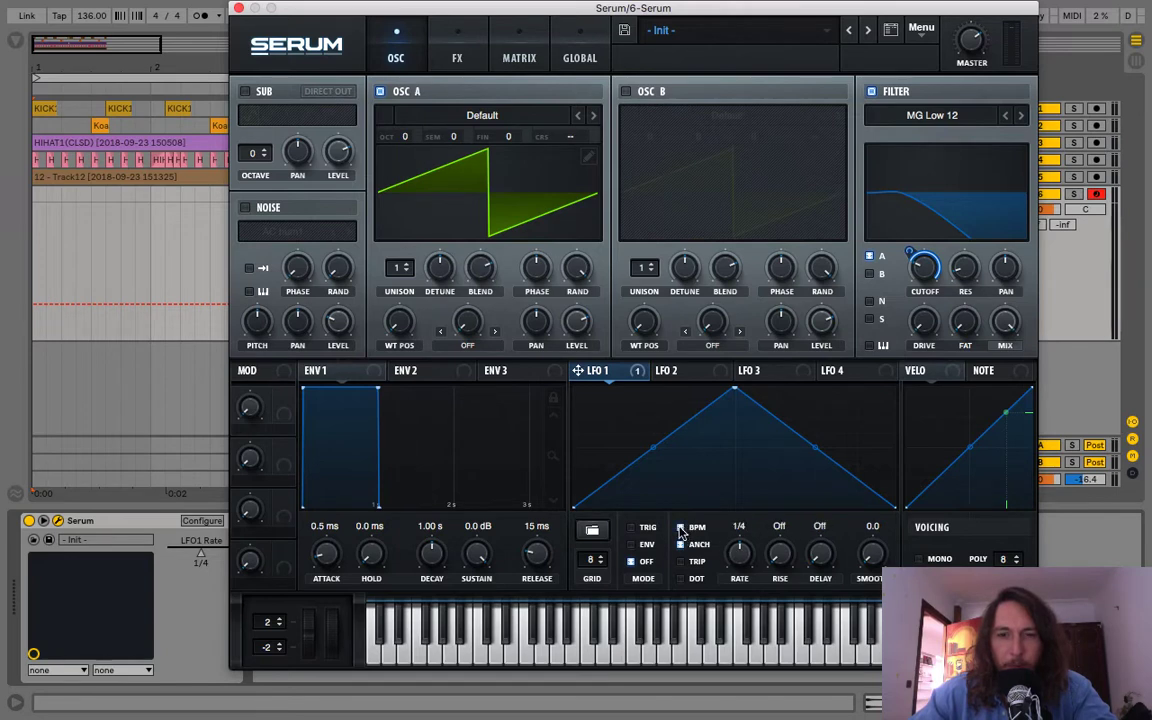
click(681, 528)
mouse_move(731, 566)
mouse_down()
mouse_move(728, 476)
mouse_move(731, 556)
mouse_up()
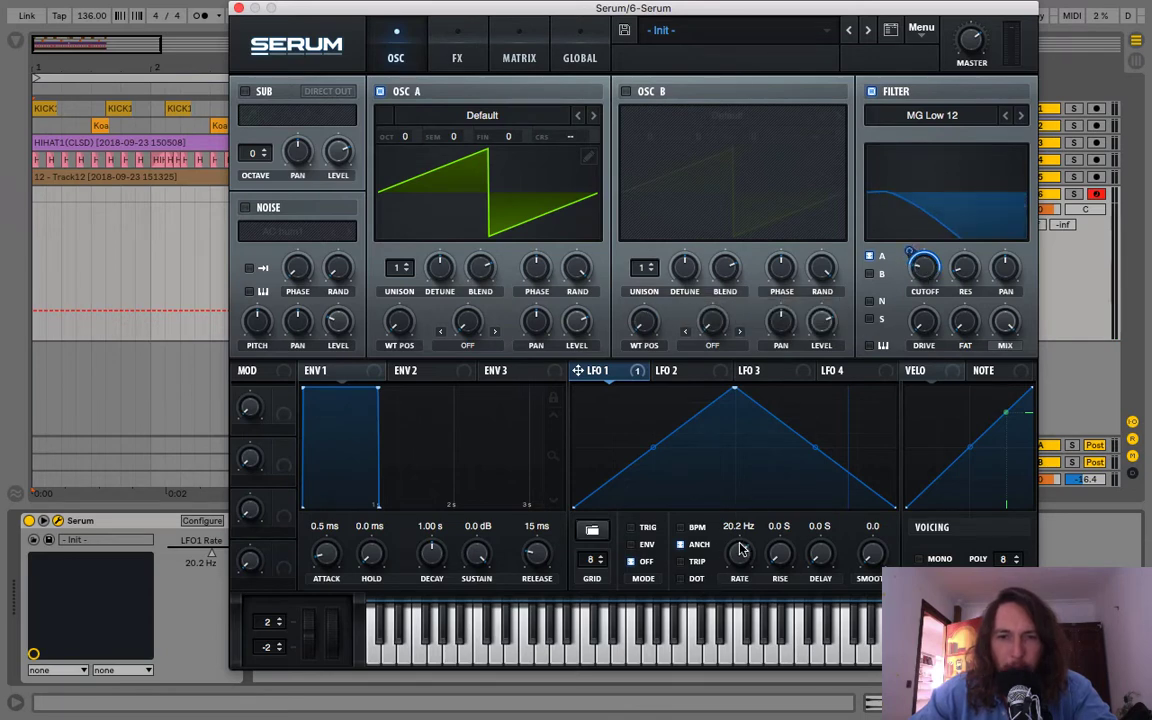
drag(742, 563, 745, 670)
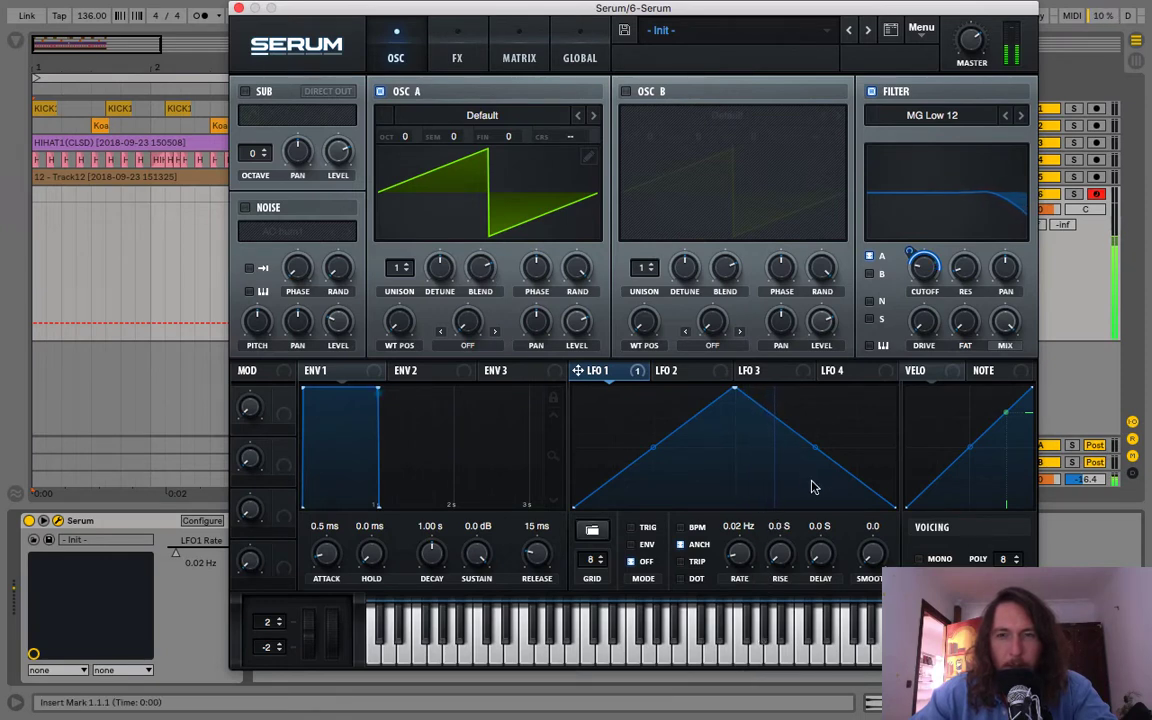
drag(748, 562, 756, 511)
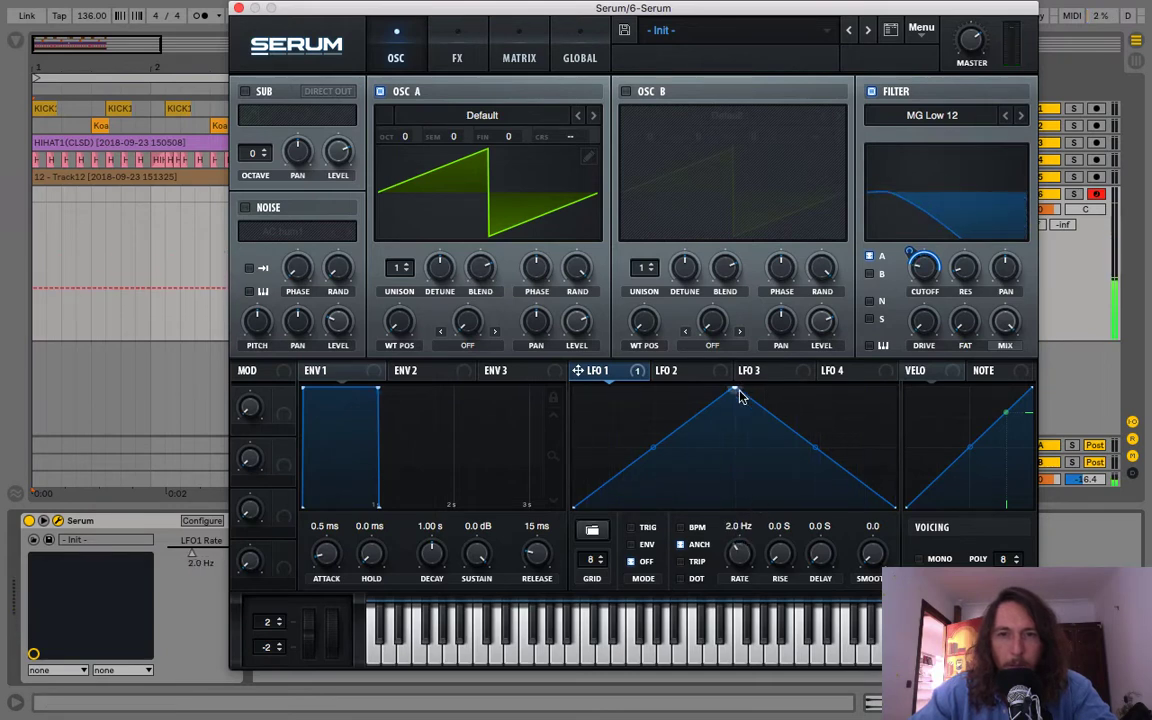
Step: Reshape LFO 1 into a straight downward ramp starting at its peak, and set the rate to 1.7 Hz
drag(735, 388, 517, 359)
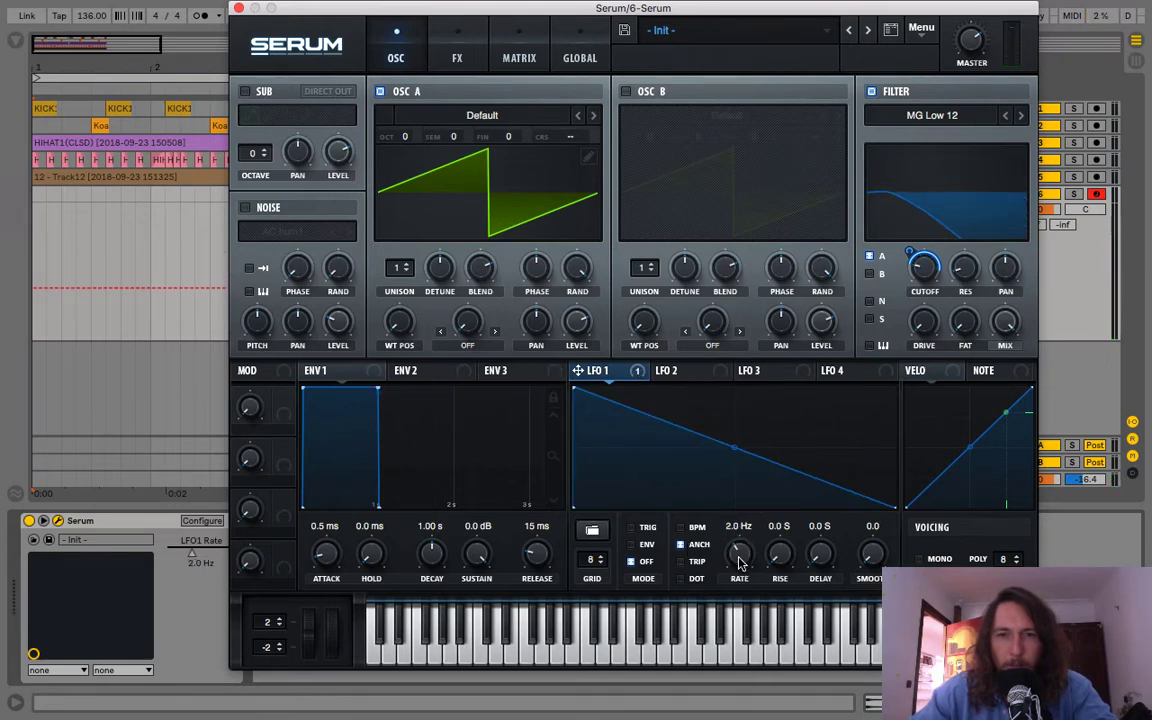
mouse_move(738, 563)
mouse_down()
mouse_move(739, 482)
mouse_move(735, 577)
mouse_up()
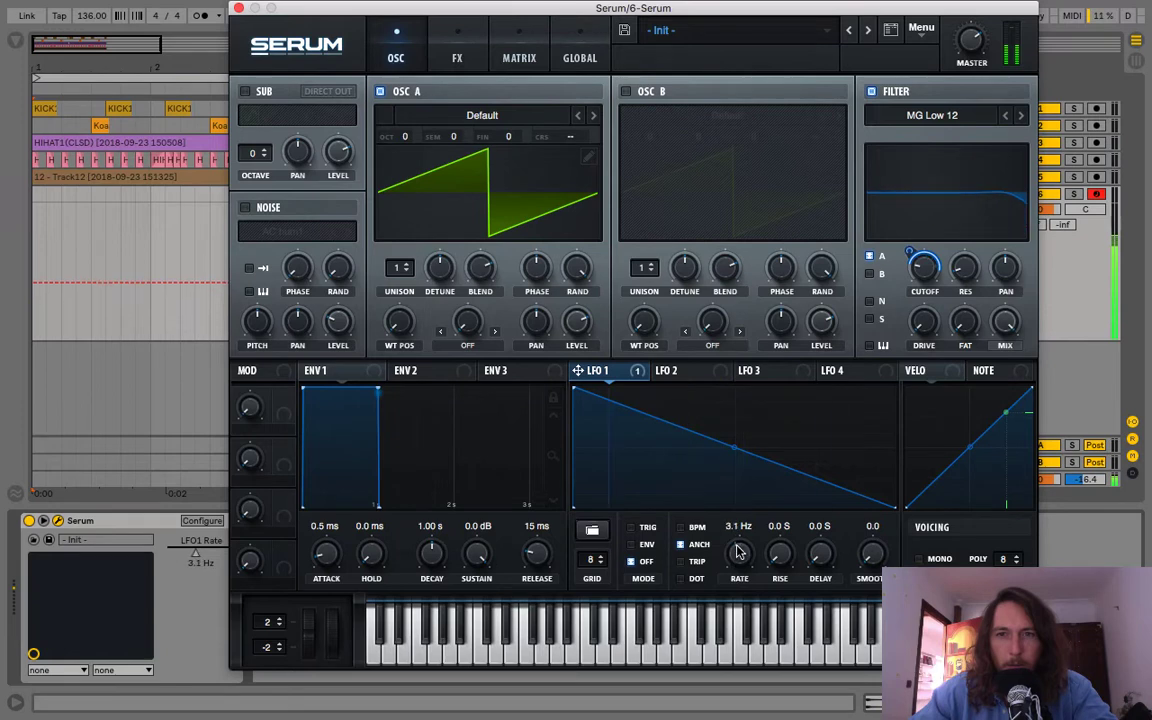
mouse_move(735, 573)
mouse_down()
mouse_move(738, 520)
mouse_move(740, 556)
mouse_up()
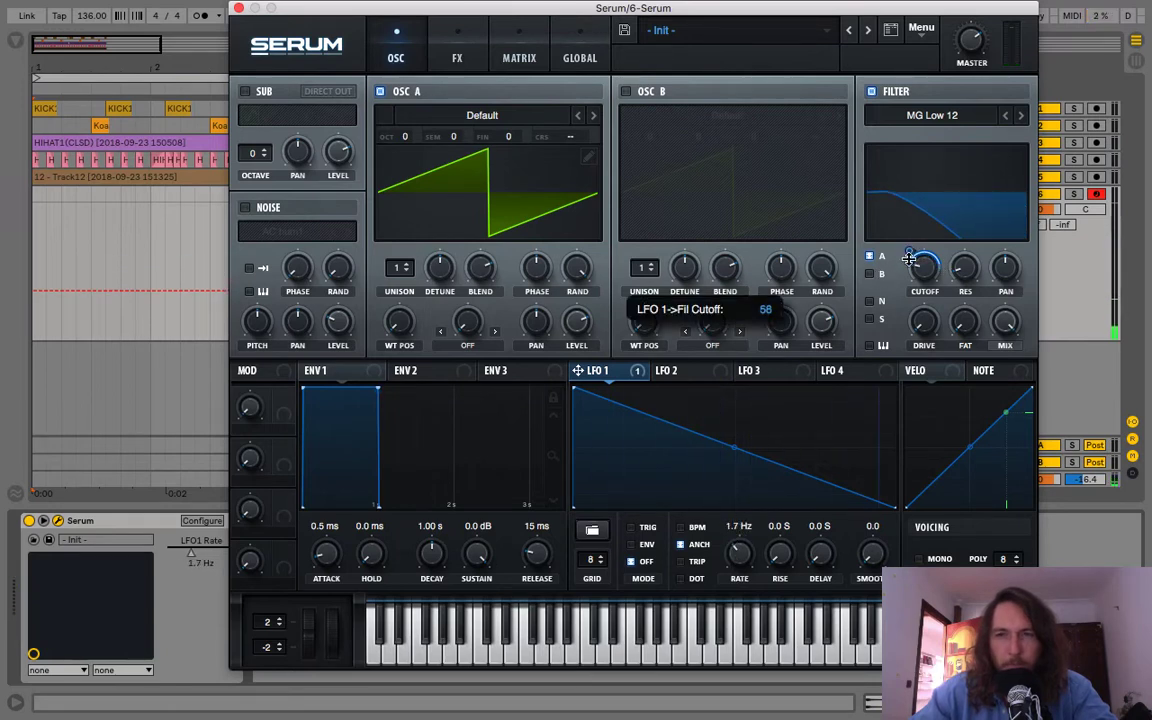
Step: Lower the filter cutoff, remove all of its modulators and return to the arrangement
mouse_move(918, 269)
mouse_down()
mouse_move(918, 289)
mouse_move(914, 228)
mouse_move(921, 267)
mouse_up()
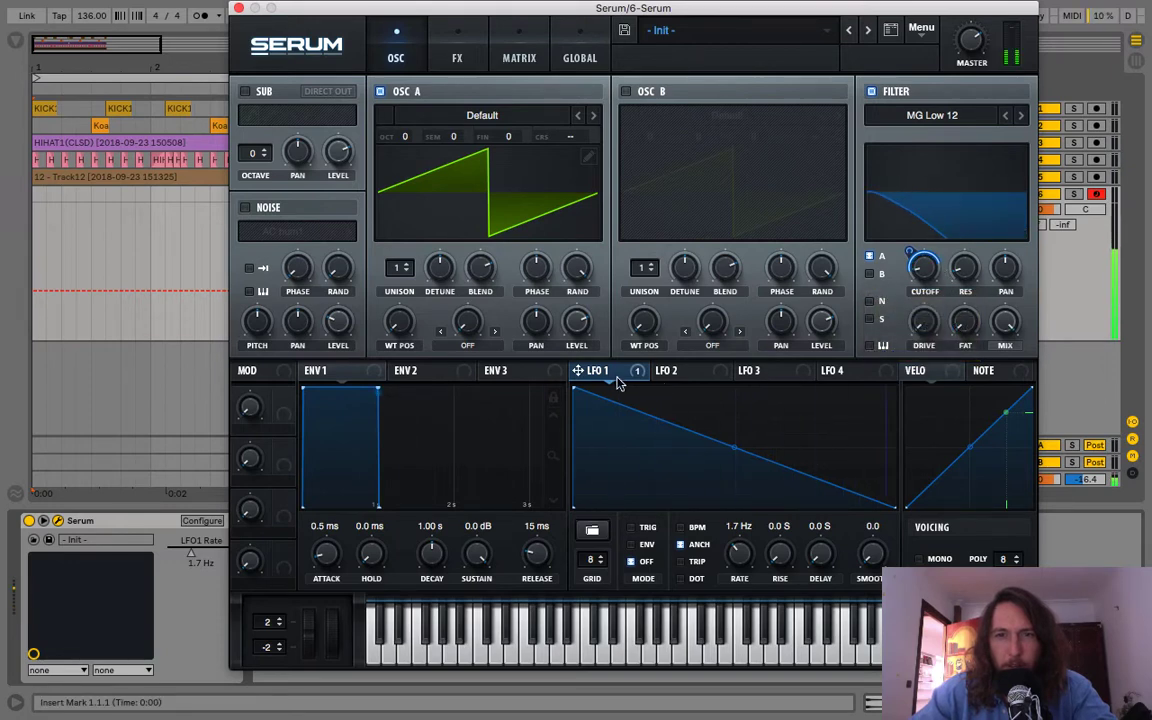
right_click(922, 264)
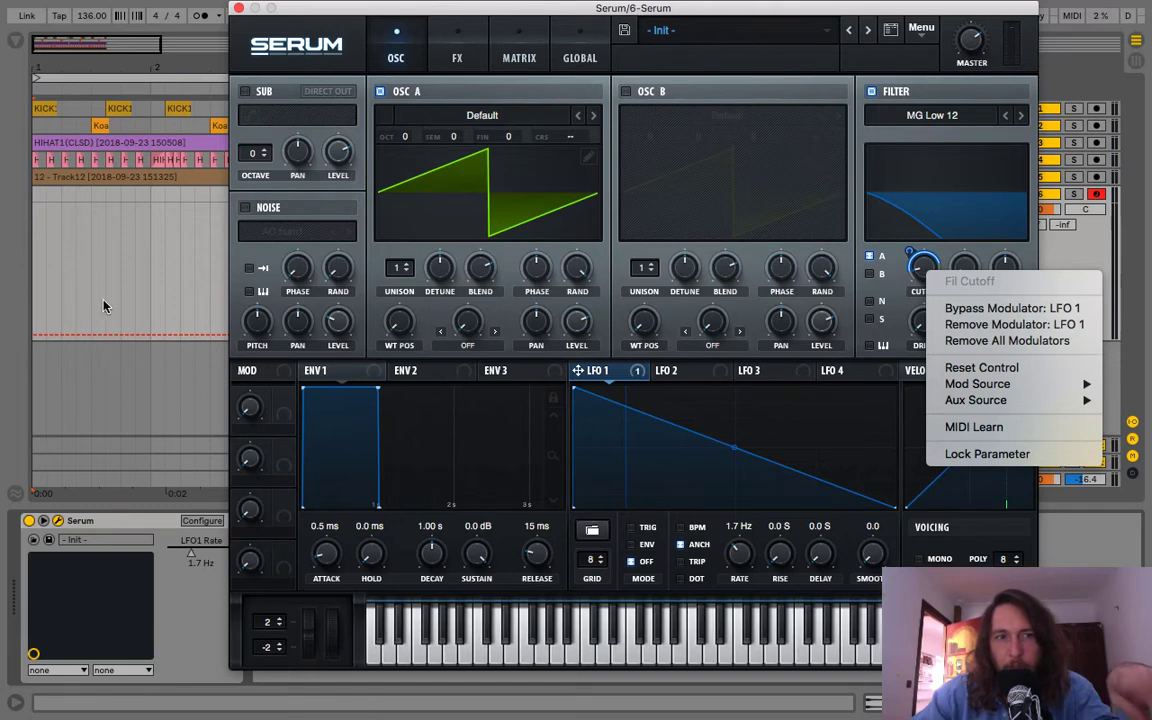
click(990, 341)
click(116, 227)
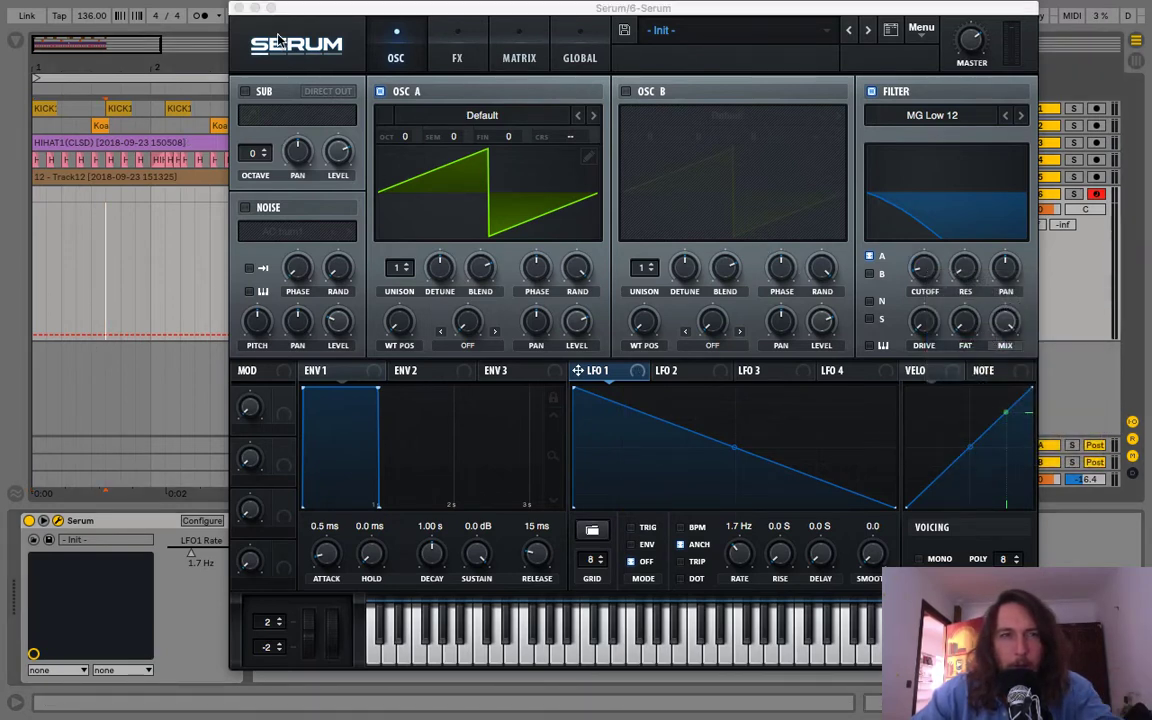
click(239, 8)
Step: Play the beat briefly, and insert an empty MIDI clip on the Serum track from 1.1.1 to 1.3.1
click(36, 249)
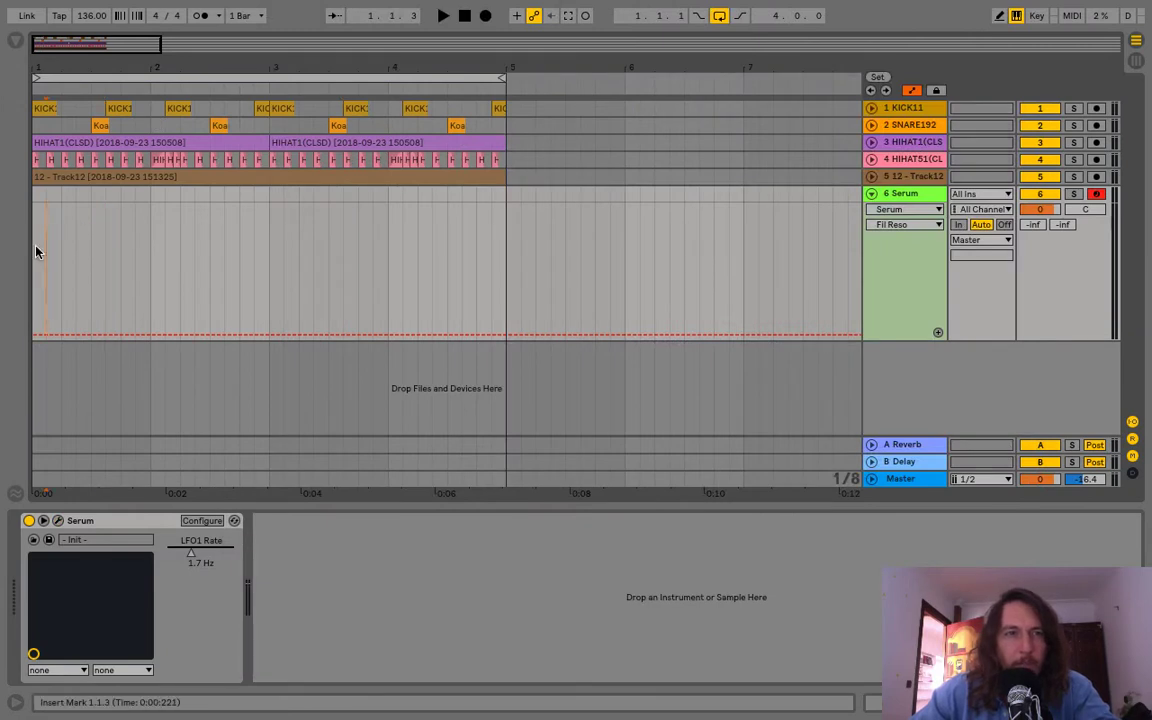
key(space)
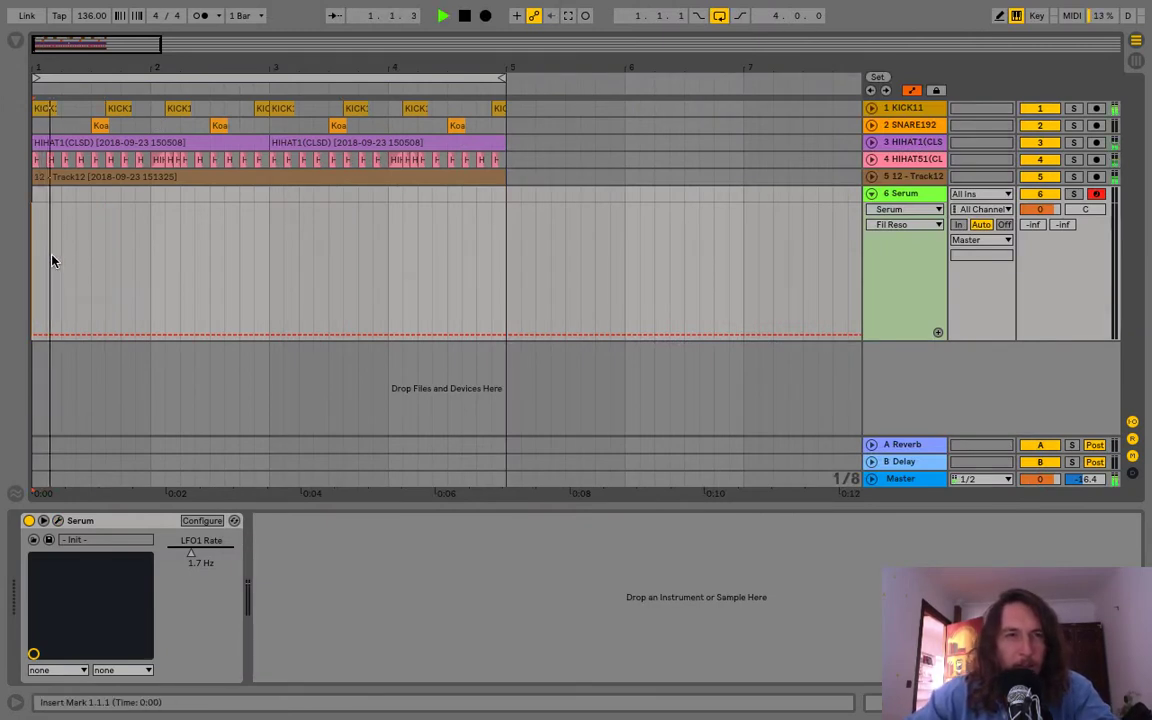
key(space)
drag(93, 218, 18, 206)
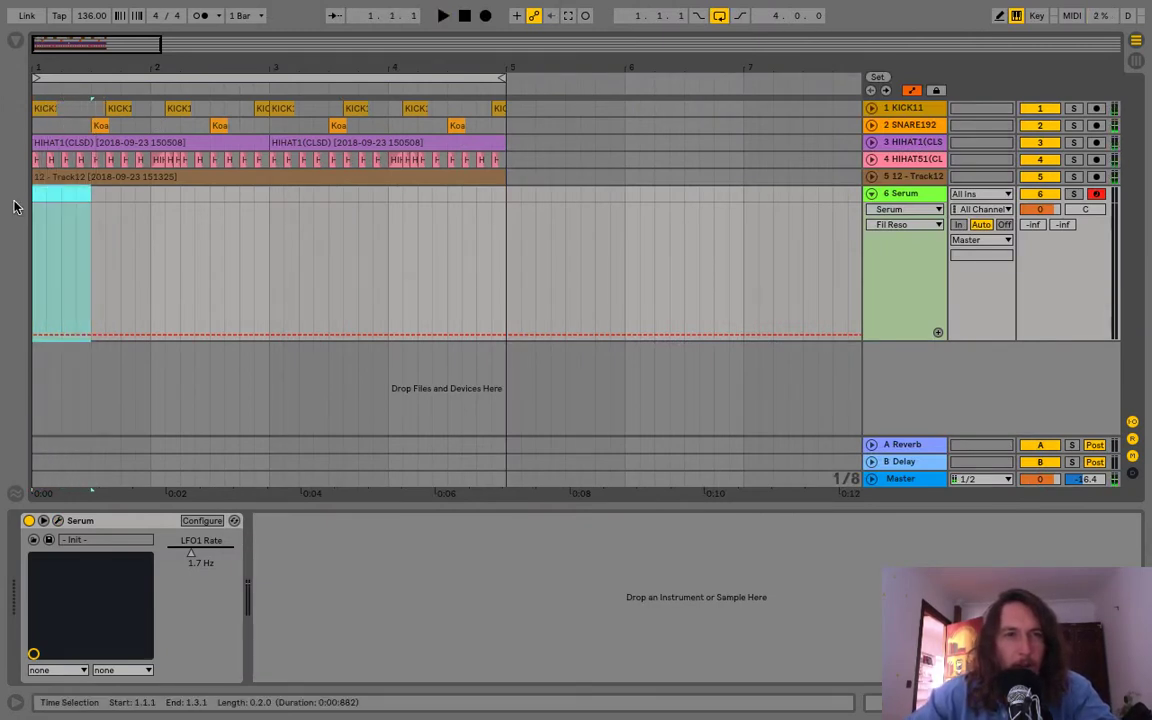
key(ctrl+shift+m)
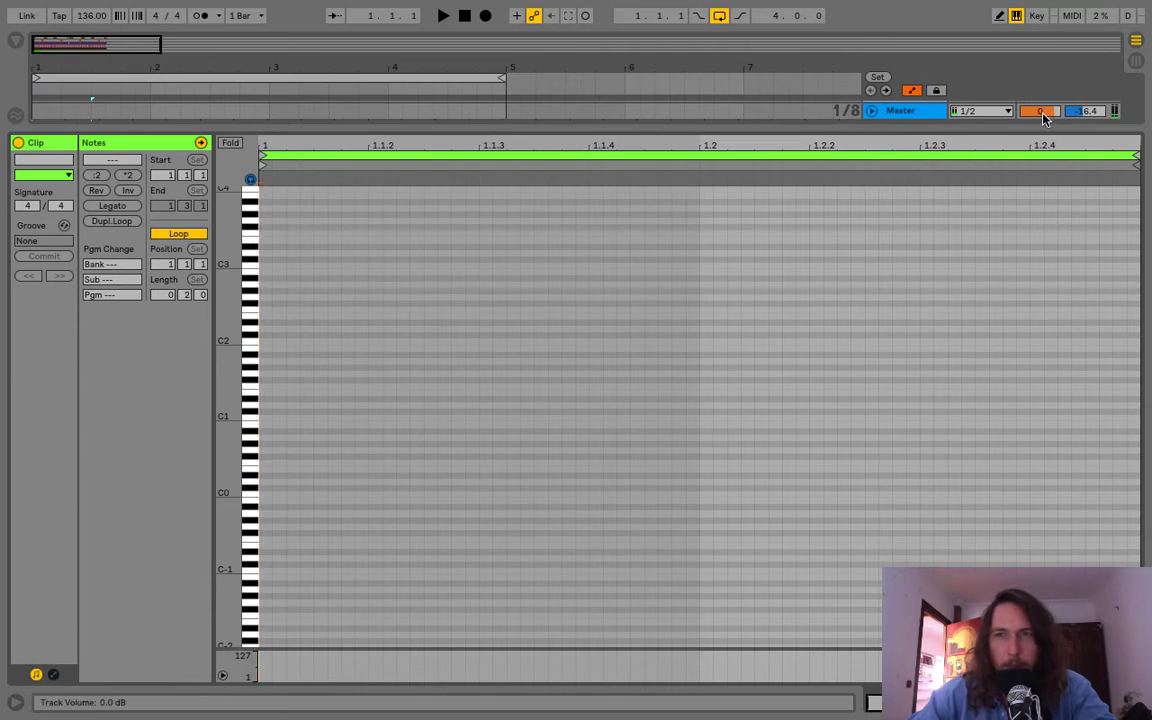
Step: Raise Serum's filter cutoff to about 0.48 to show the Fil Cutoff parameter in the track's automation lane
click(1135, 703)
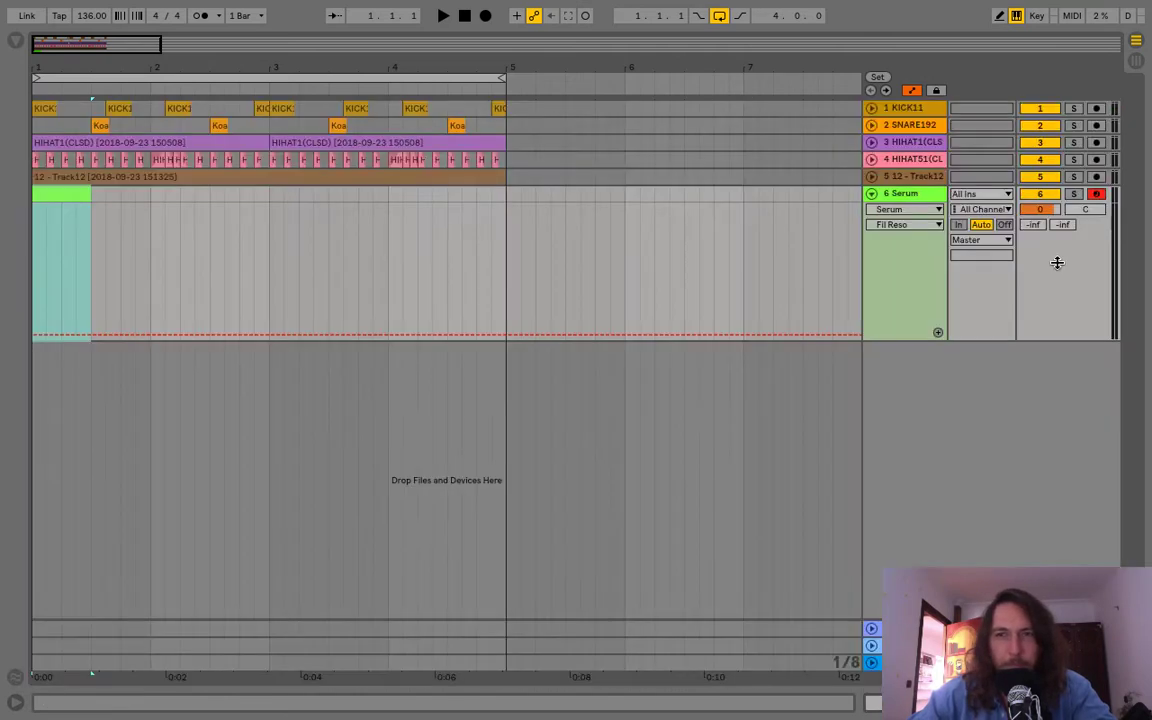
double_click(905, 194)
click(58, 521)
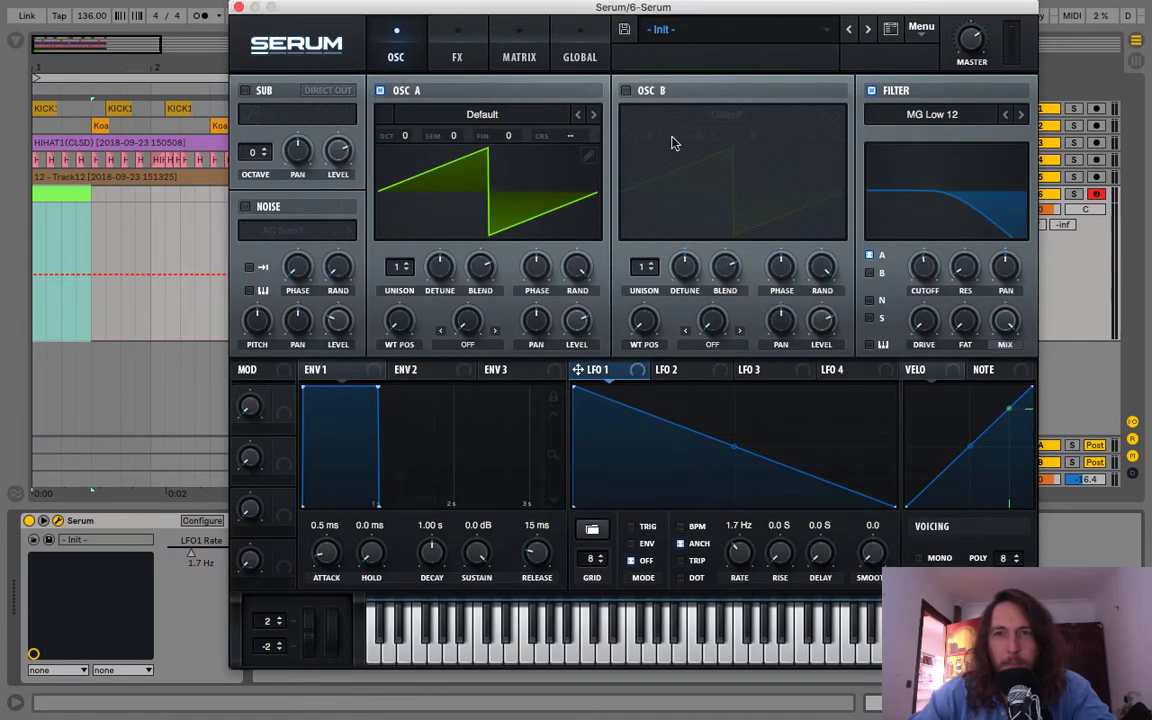
click(239, 8)
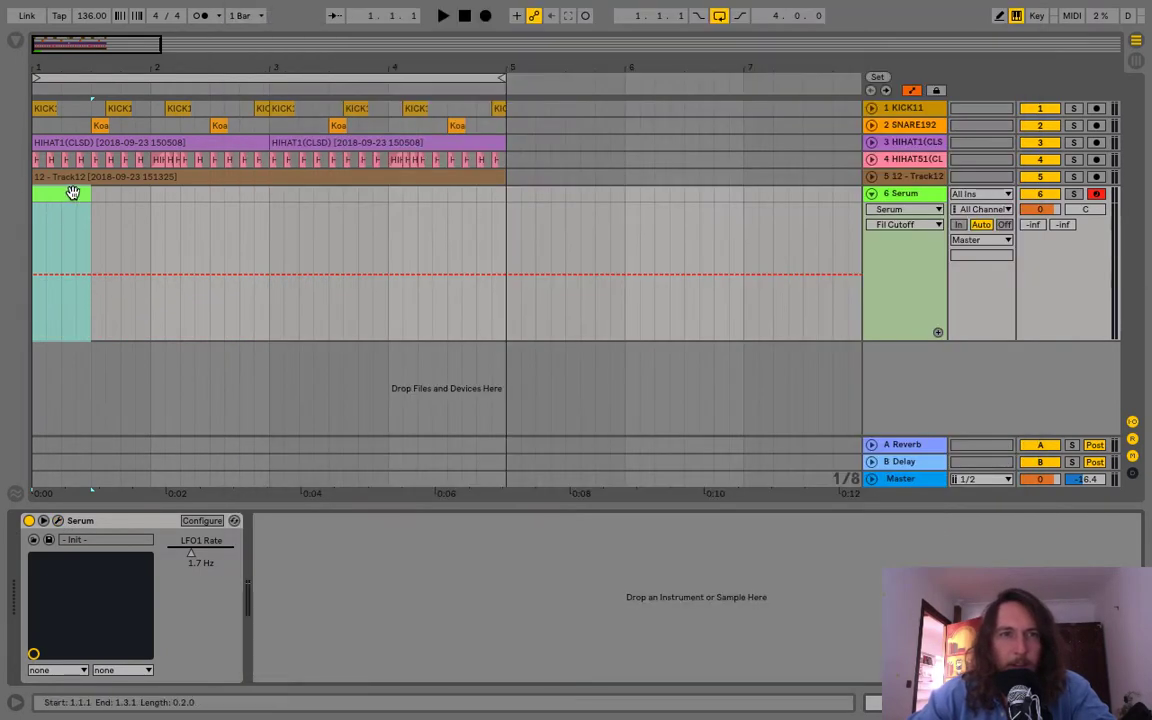
Step: Draw one sustained MIDI note across the full length of the new Serum clip
double_click(73, 192)
mouse_move(251, 409)
mouse_down()
mouse_move(253, 484)
mouse_move(251, 464)
mouse_move(1124, 472)
mouse_move(1082, 503)
mouse_up()
key(space)
click(250, 457)
click(1136, 703)
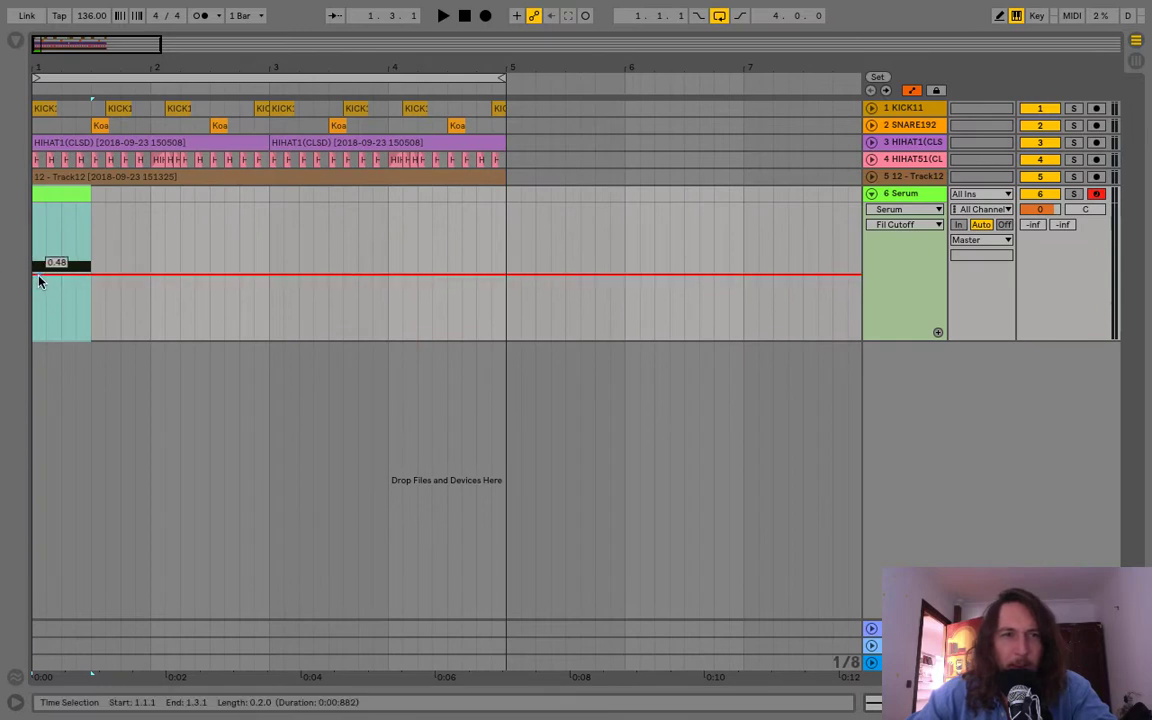
Step: Draw filter cutoff automation over the clip, rising from 0.00 to 0.74 at its midpoint and falling back to 0.00, and play it
drag(38, 275, 90, 338)
key(space)
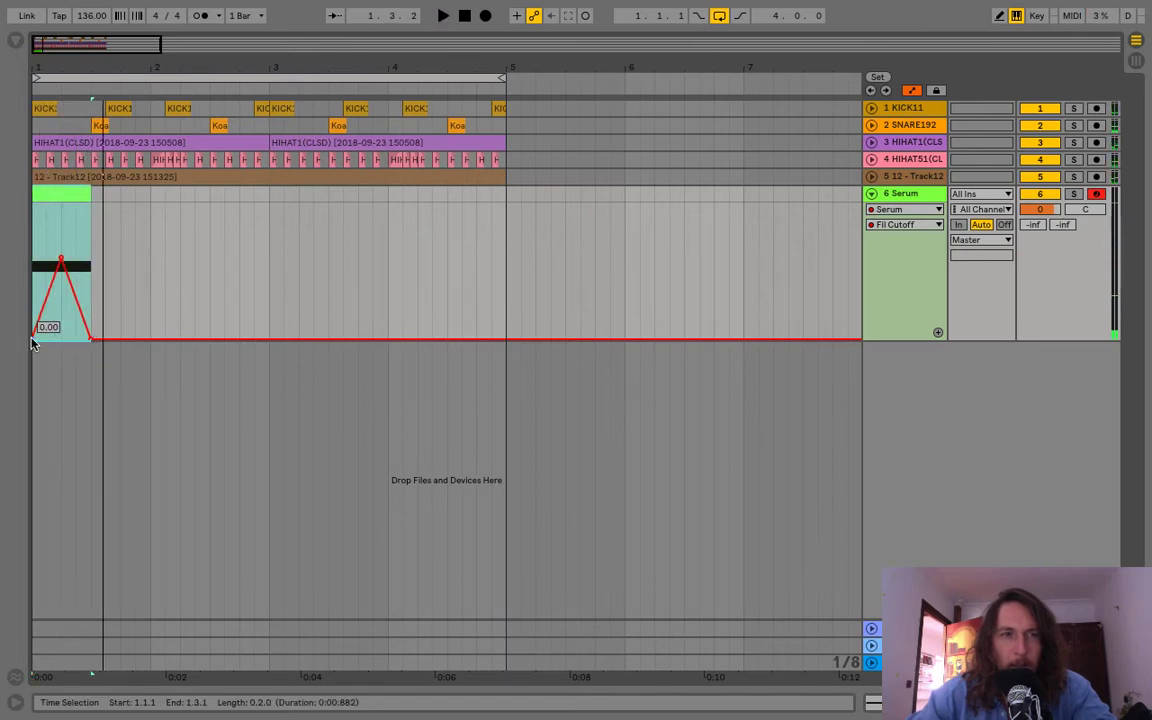
drag(61, 257, 61, 241)
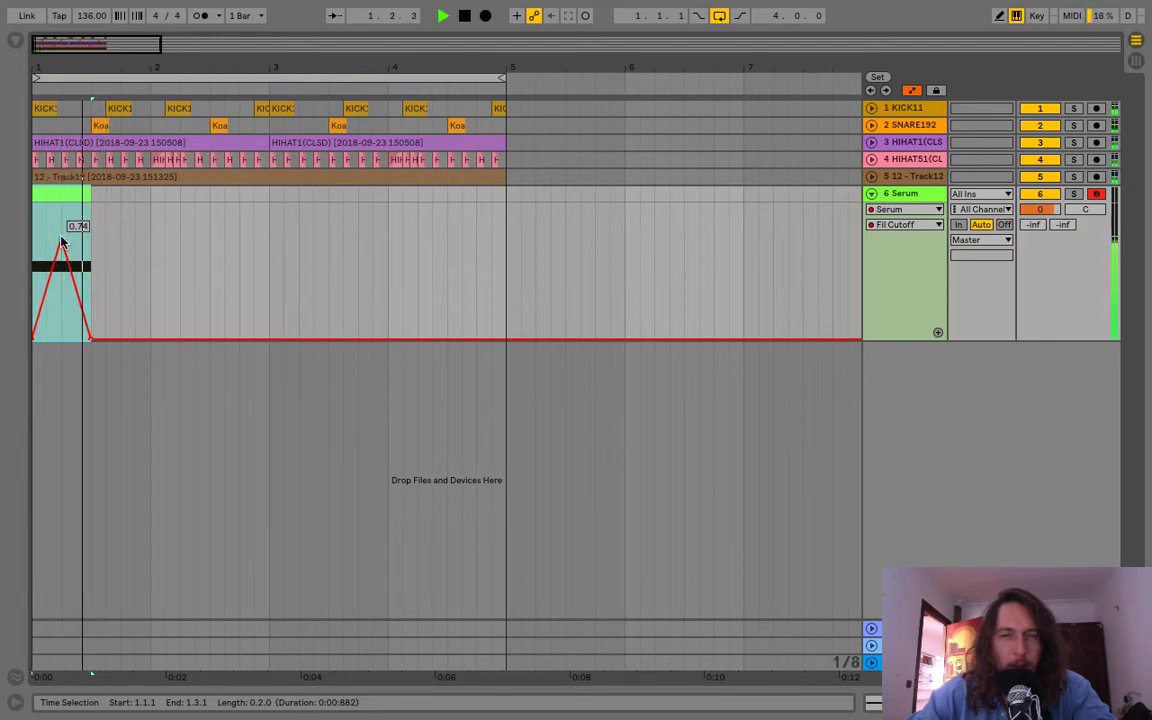
key(space)
key(shift+Tab)
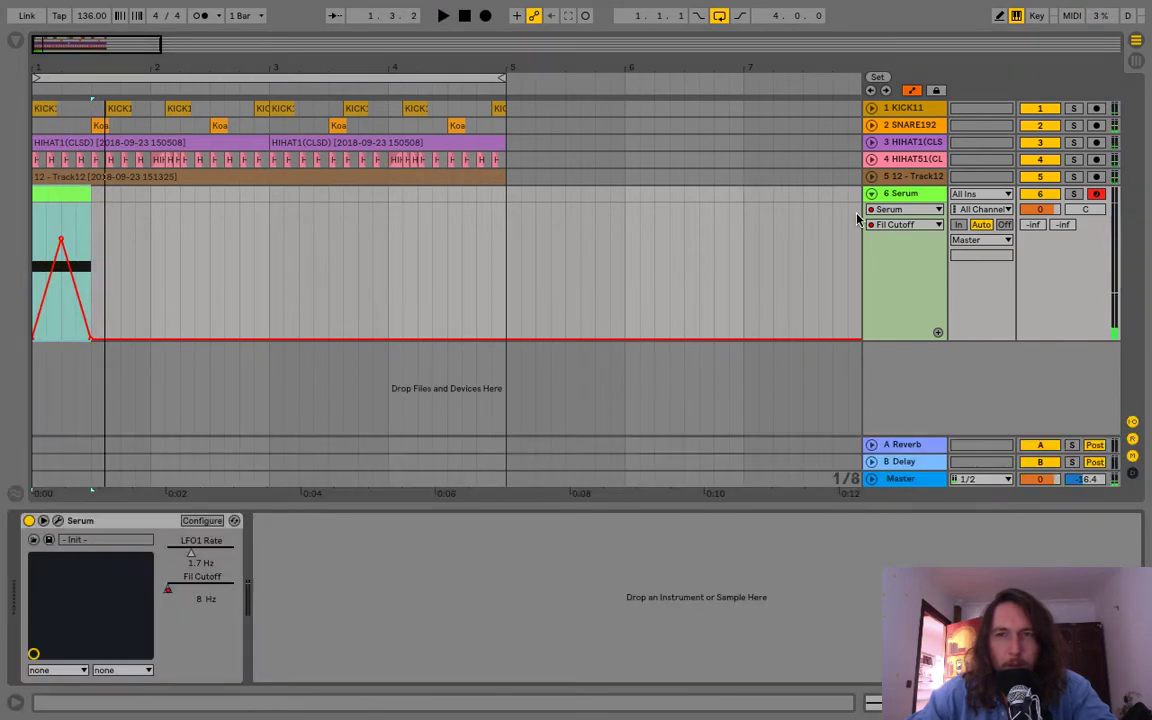
Step: Open Serum's editor, raise the filter resonance slightly, and play the automated bass clip
click(58, 521)
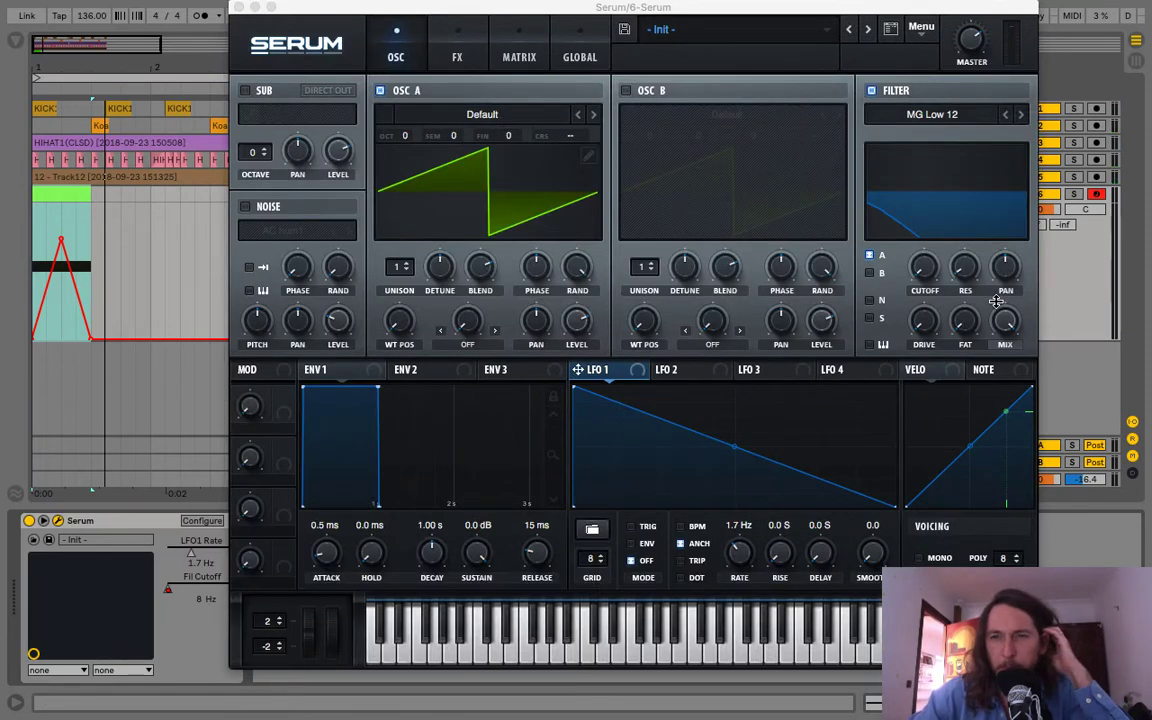
click(969, 272)
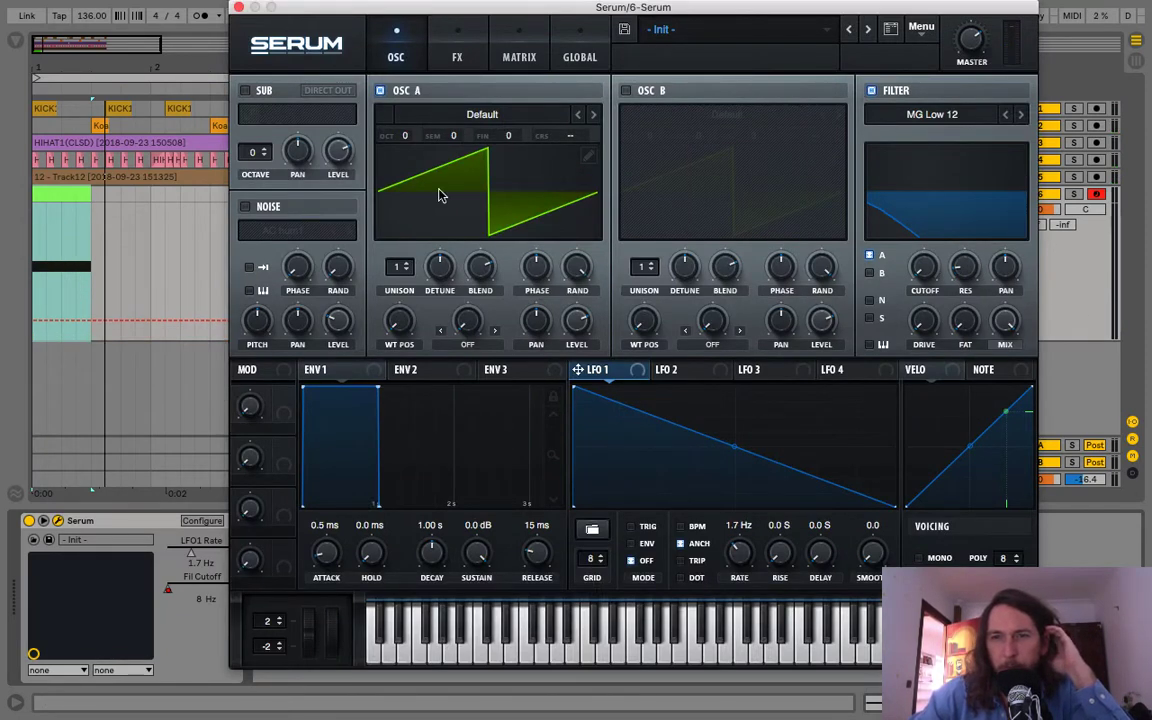
key(c)
key(space)
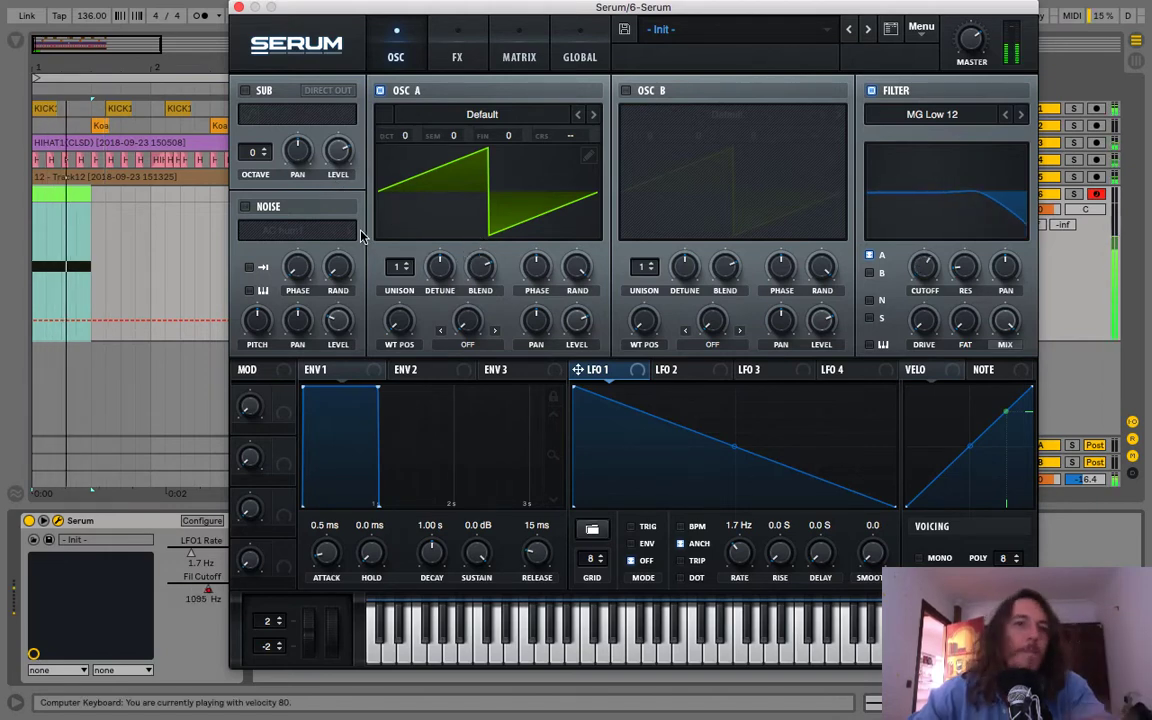
Step: Set oscillator A to 7 unison voices with reduced detune, and raise the filter resonance to 20% while auditioning the sound
click(400, 266)
drag(410, 222, 404, 190)
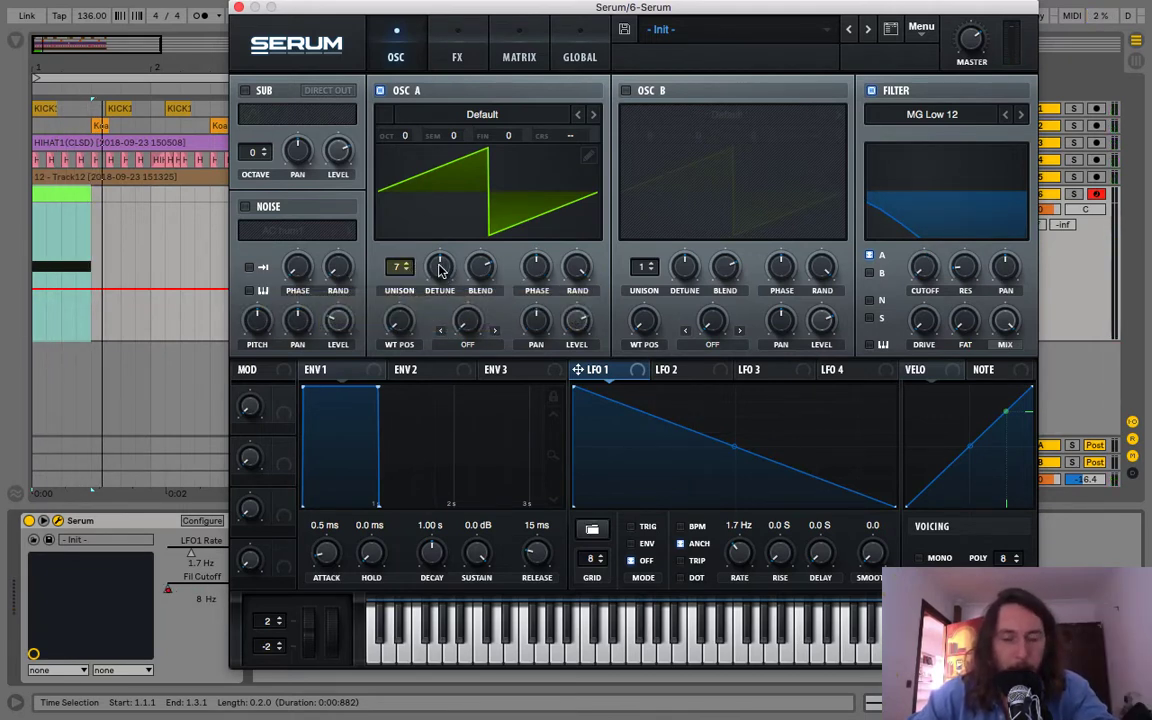
drag(441, 270, 473, 417)
key(space)
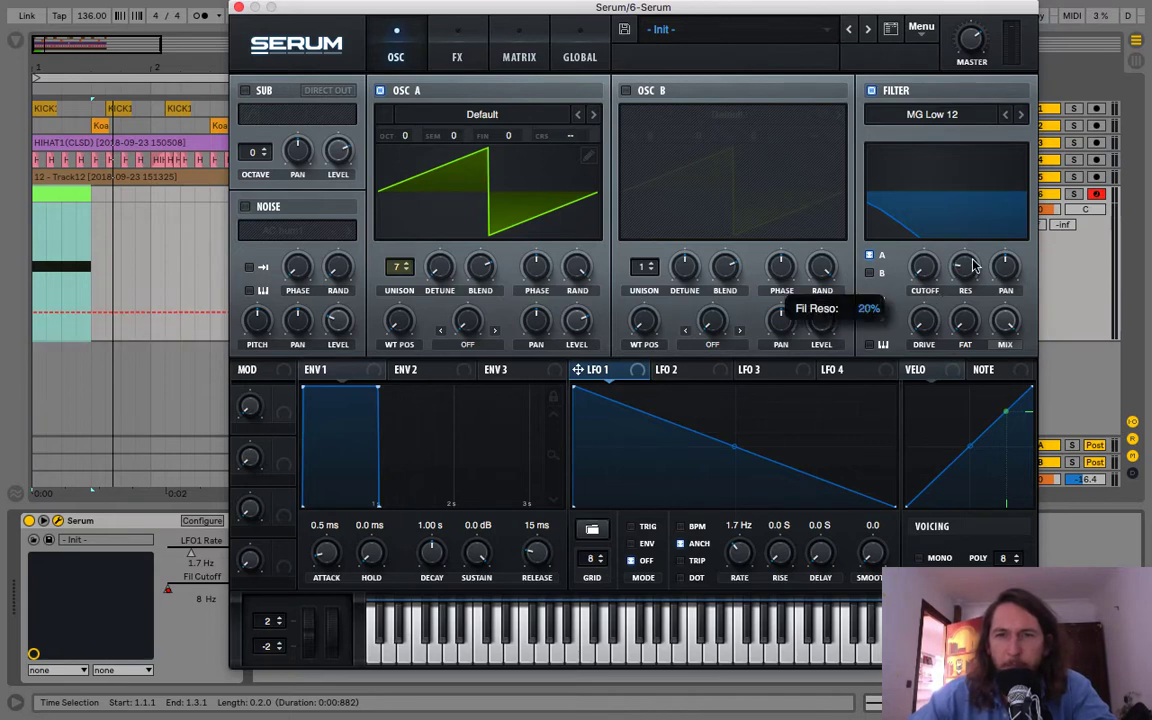
mouse_move(930, 328)
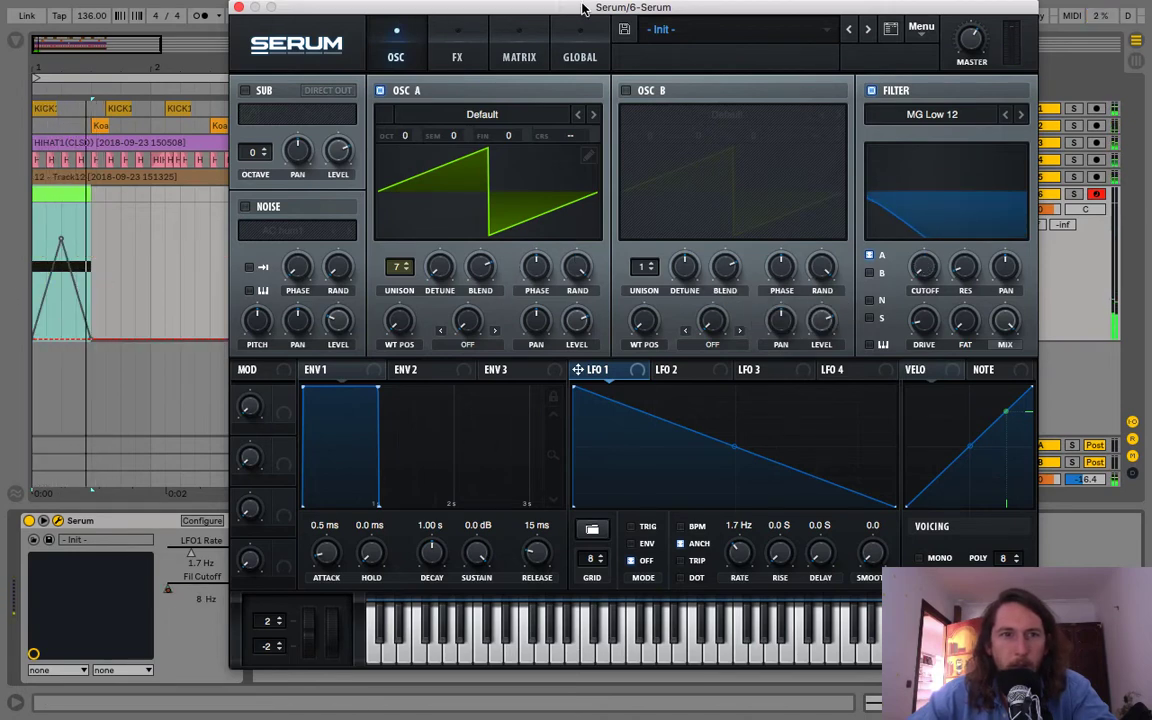
click(239, 8)
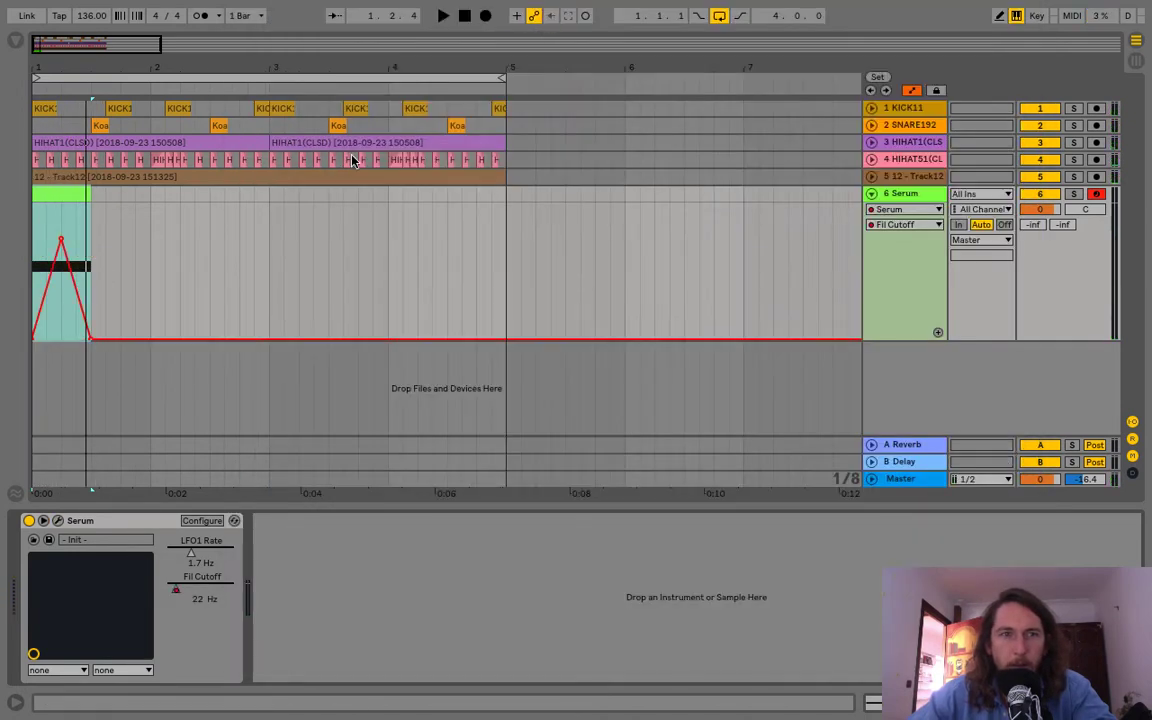
Step: Fine-tune the peak of the filter cutoff automation to 0.72, repeatedly playing the clip to compare
key(space)
mouse_move(61, 240)
mouse_down()
mouse_move(61, 278)
mouse_move(61, 215)
mouse_move(61, 238)
mouse_up()
key(space)
key(space)
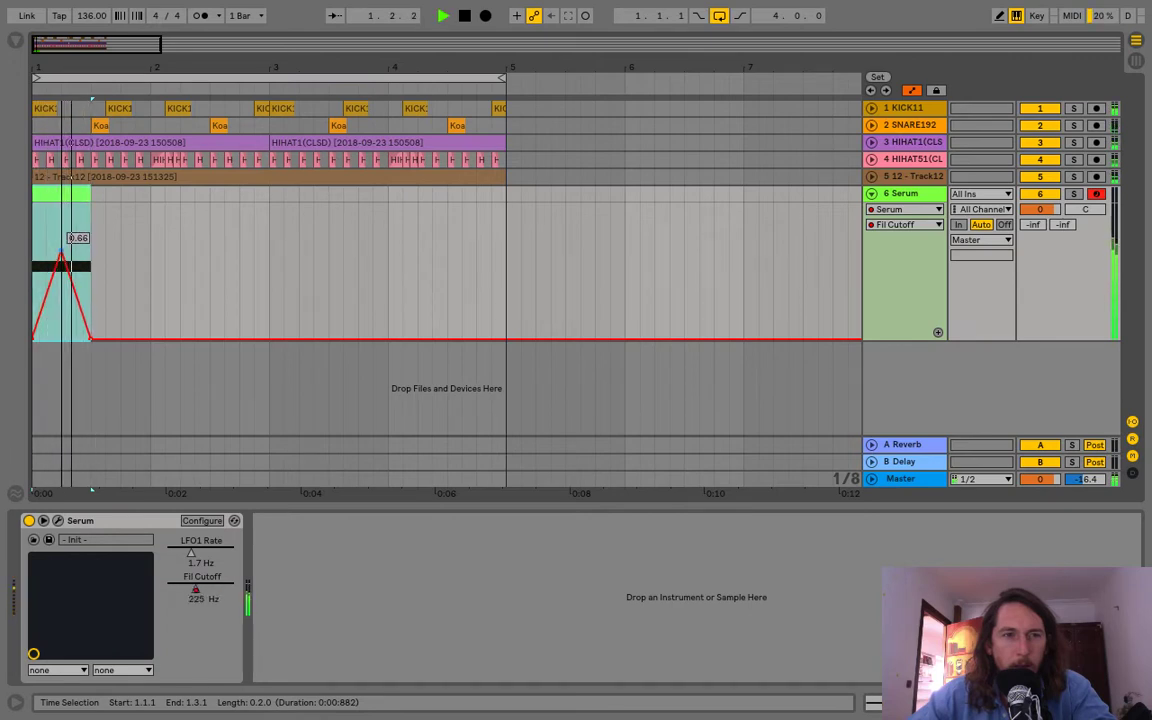
key(space)
key(space)
key(space)
key(space)
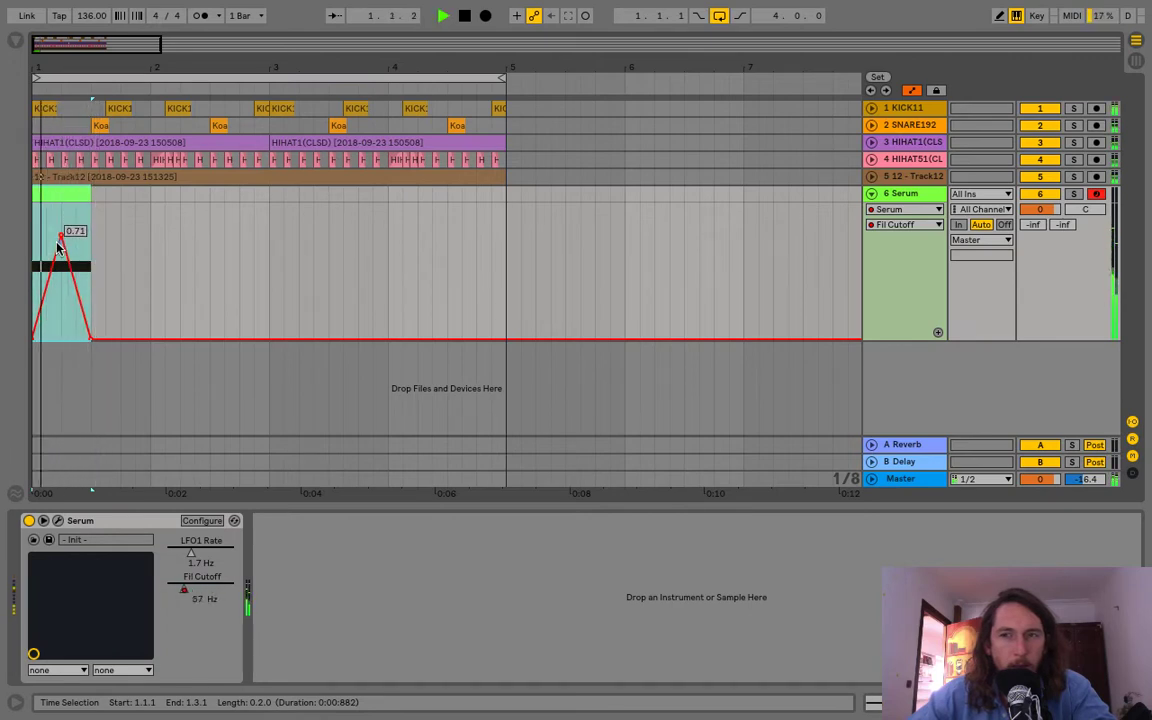
key(space)
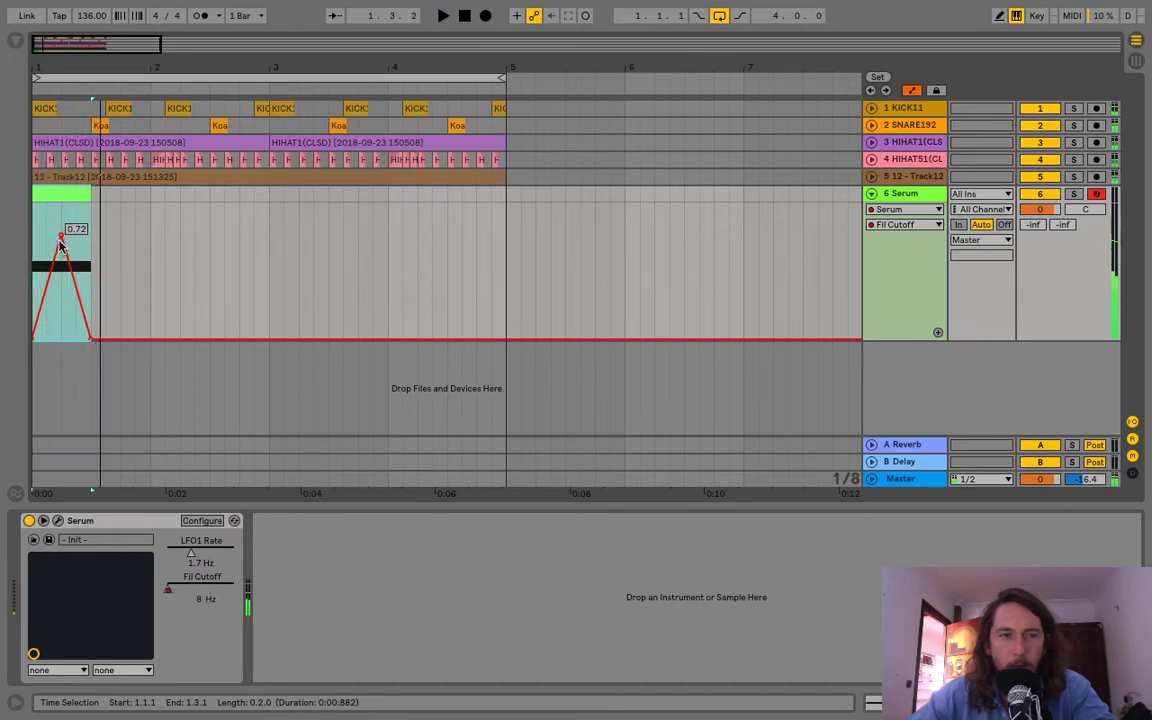
Step: Load the analog BSOD_Square wavetable into Serum's oscillator A and play the clip with the beat
click(58, 520)
key(space)
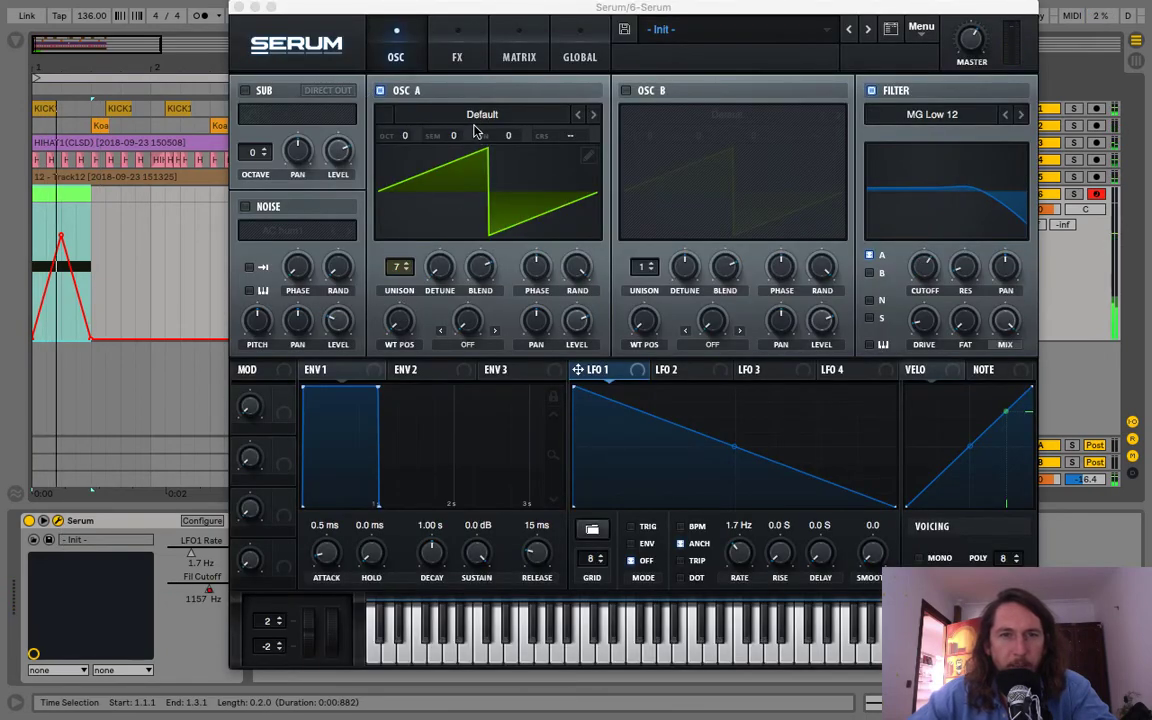
click(477, 126)
mouse_move(558, 140)
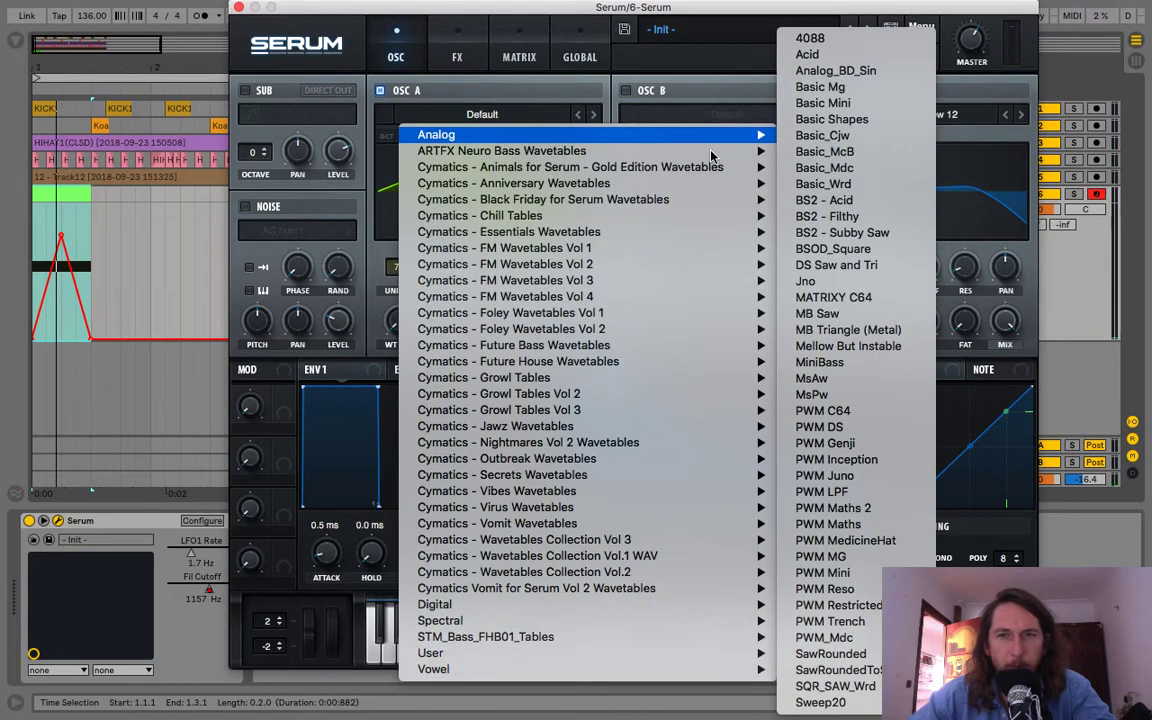
click(865, 250)
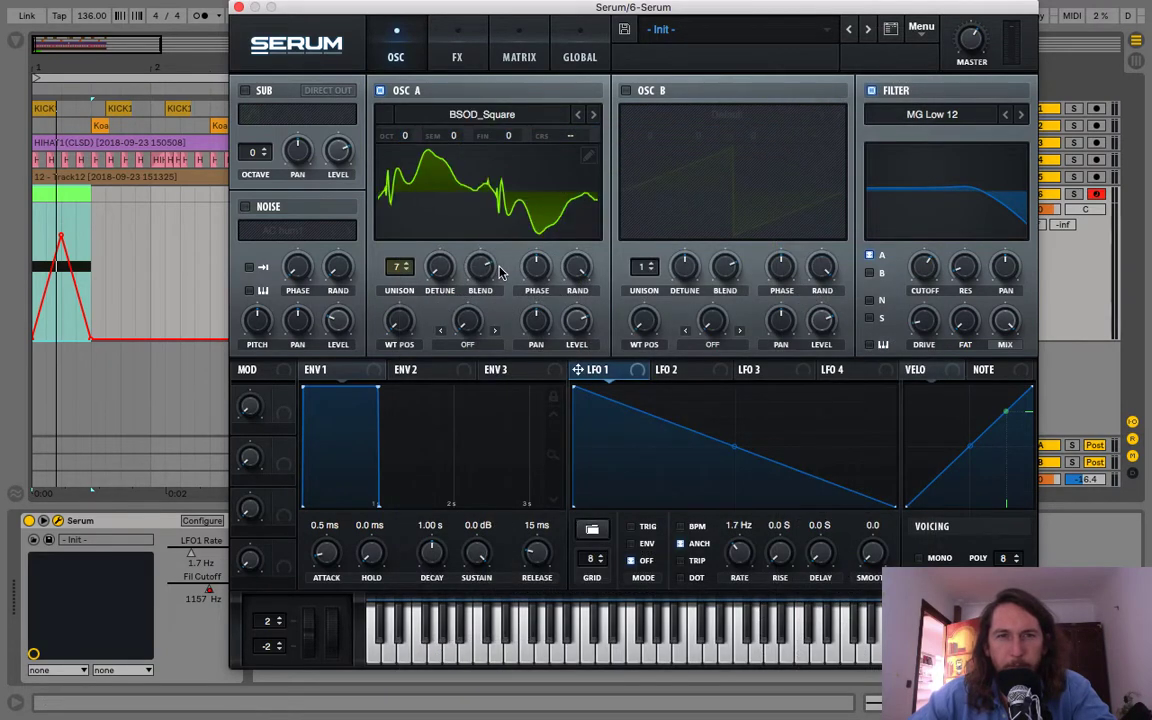
key(space)
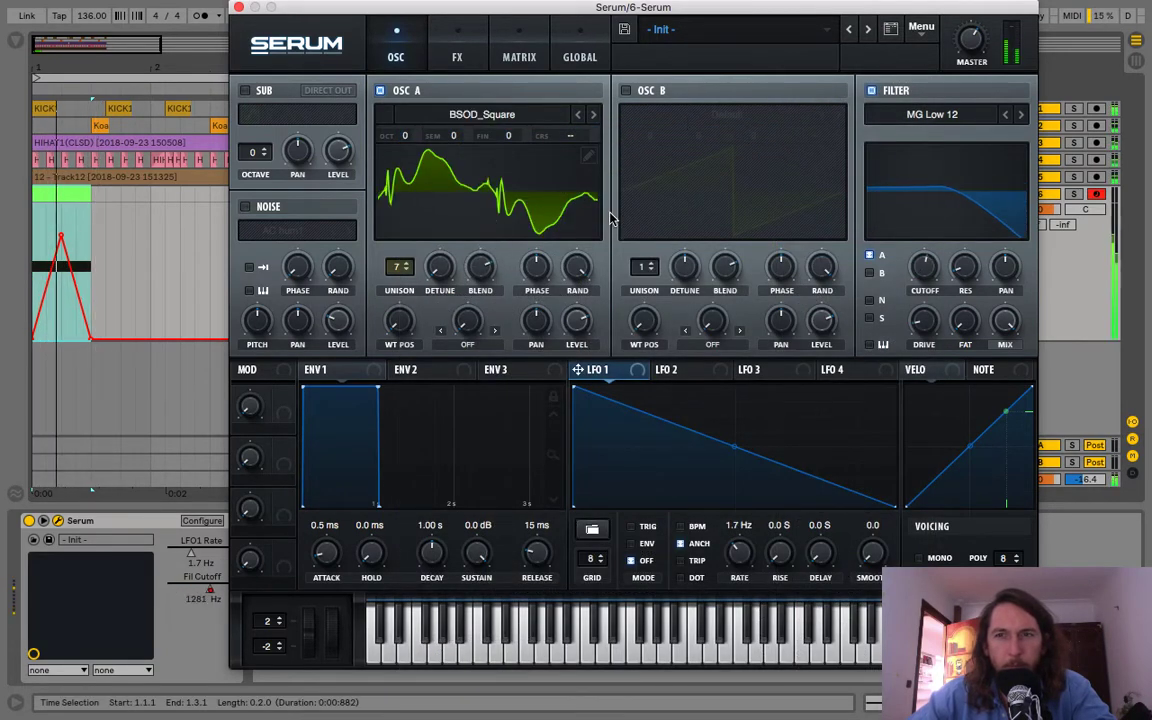
Step: Adjust Serum's master volume and play the bass against the beat
mouse_move(971, 38)
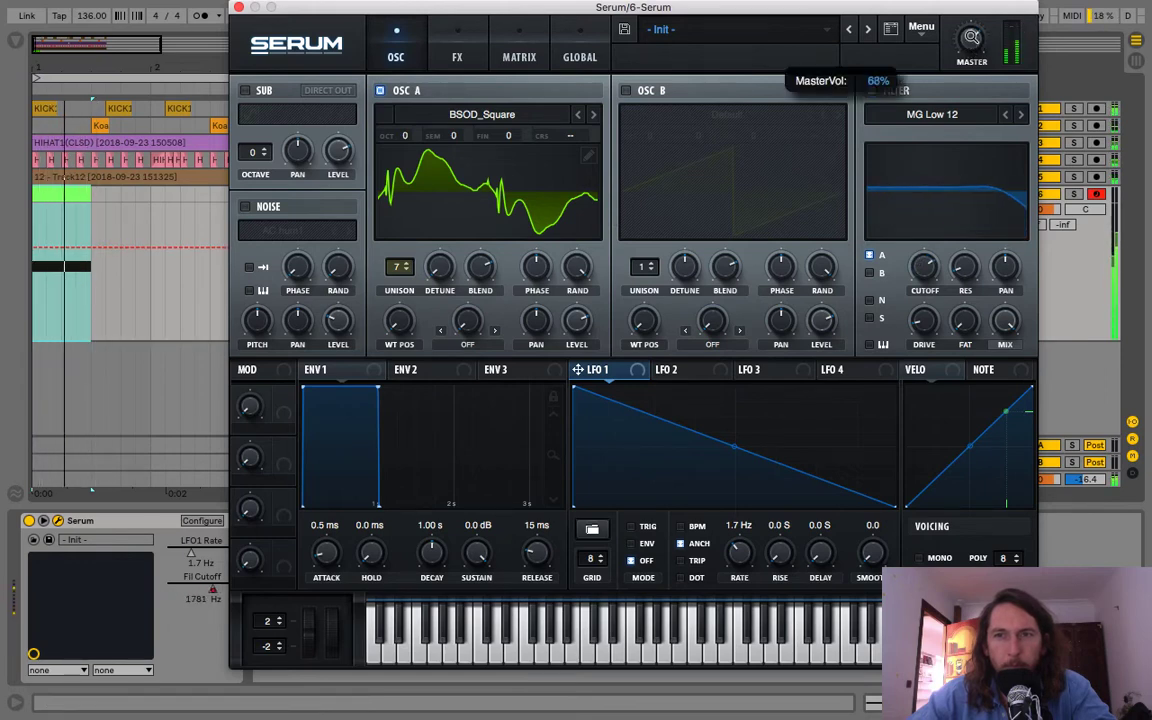
drag(972, 38, 972, 33)
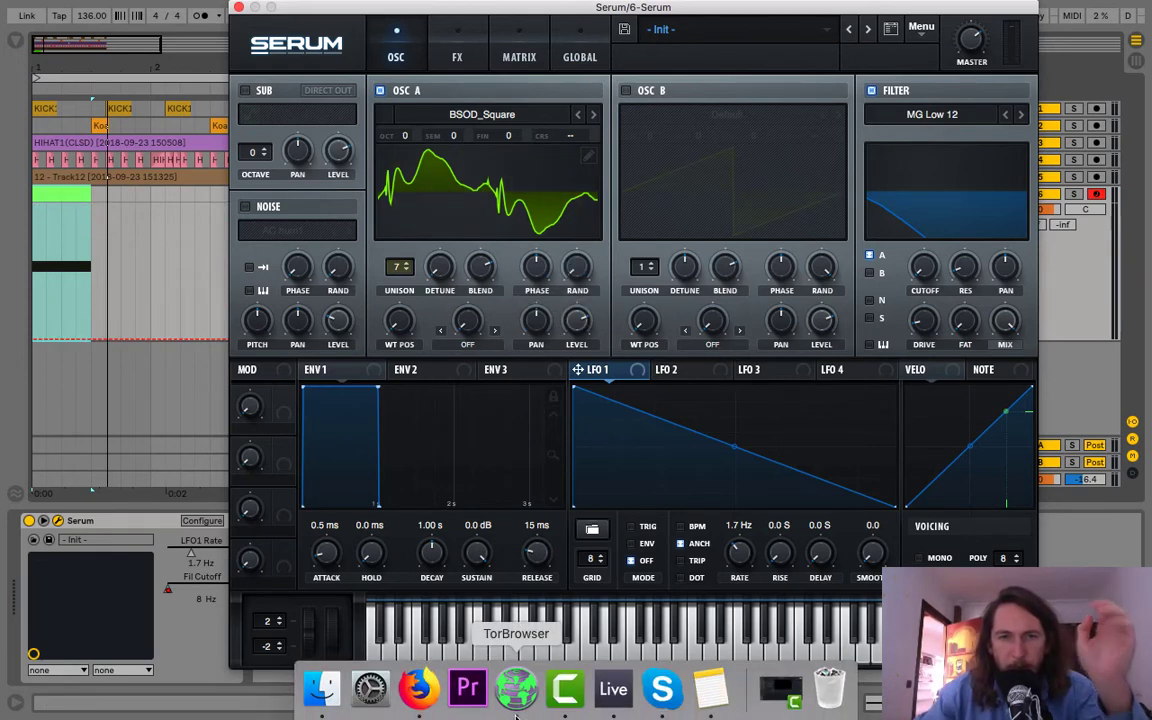
key(space)
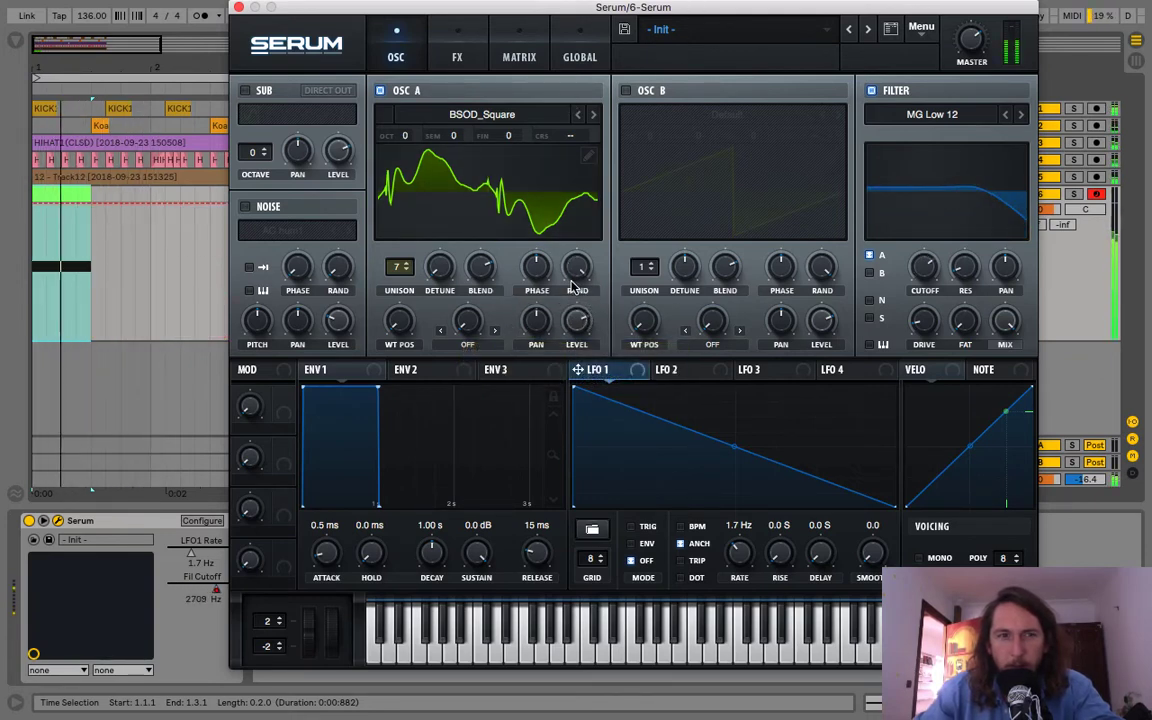
Step: Try different phase settings for oscillator A, including about 113°, while auditioning the bass
mouse_move(537, 271)
mouse_down()
mouse_move(537, 255)
mouse_move(538, 320)
mouse_up()
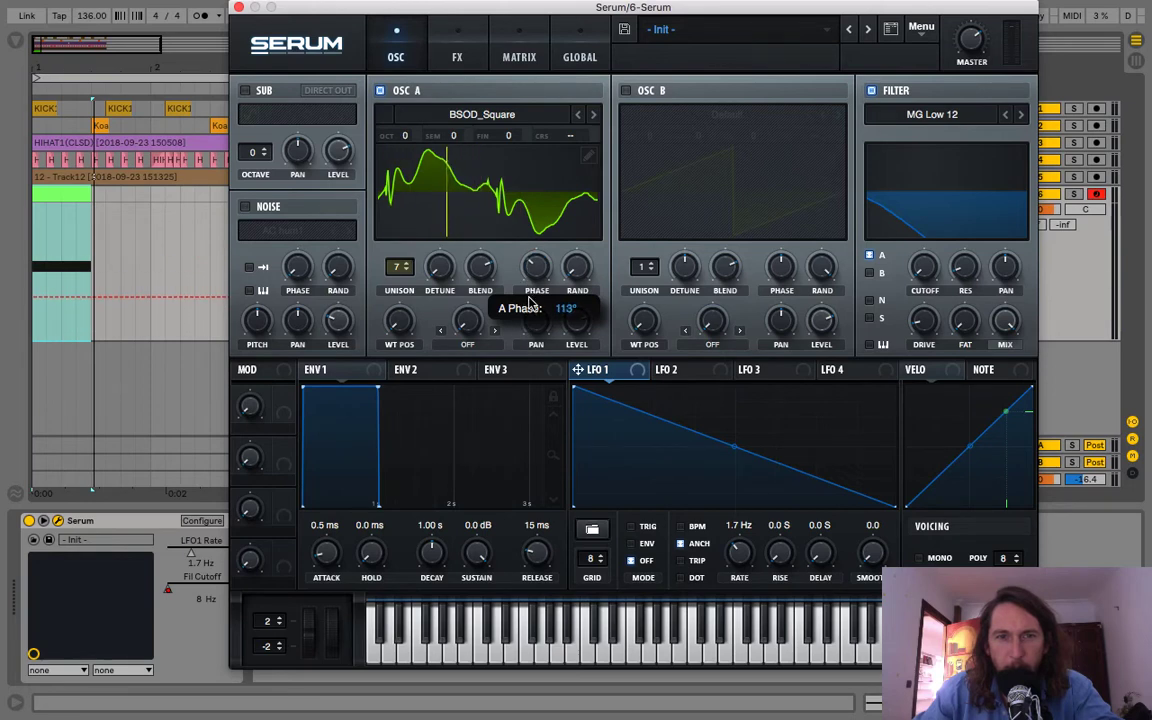
drag(532, 313, 533, 313)
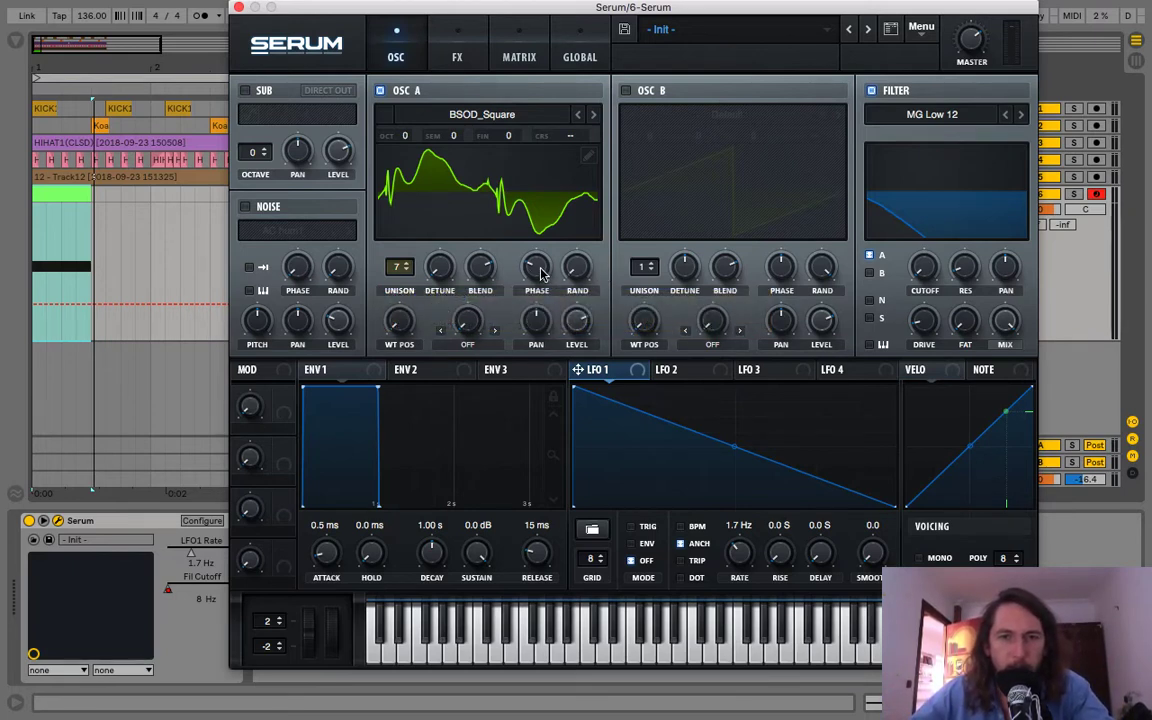
mouse_move(540, 272)
mouse_down()
mouse_move(537, 210)
mouse_move(559, 171)
mouse_move(537, 258)
mouse_up()
Step: Lower Serum's master volume and close its editor
drag(970, 57, 962, 70)
drag(960, 190, 944, 250)
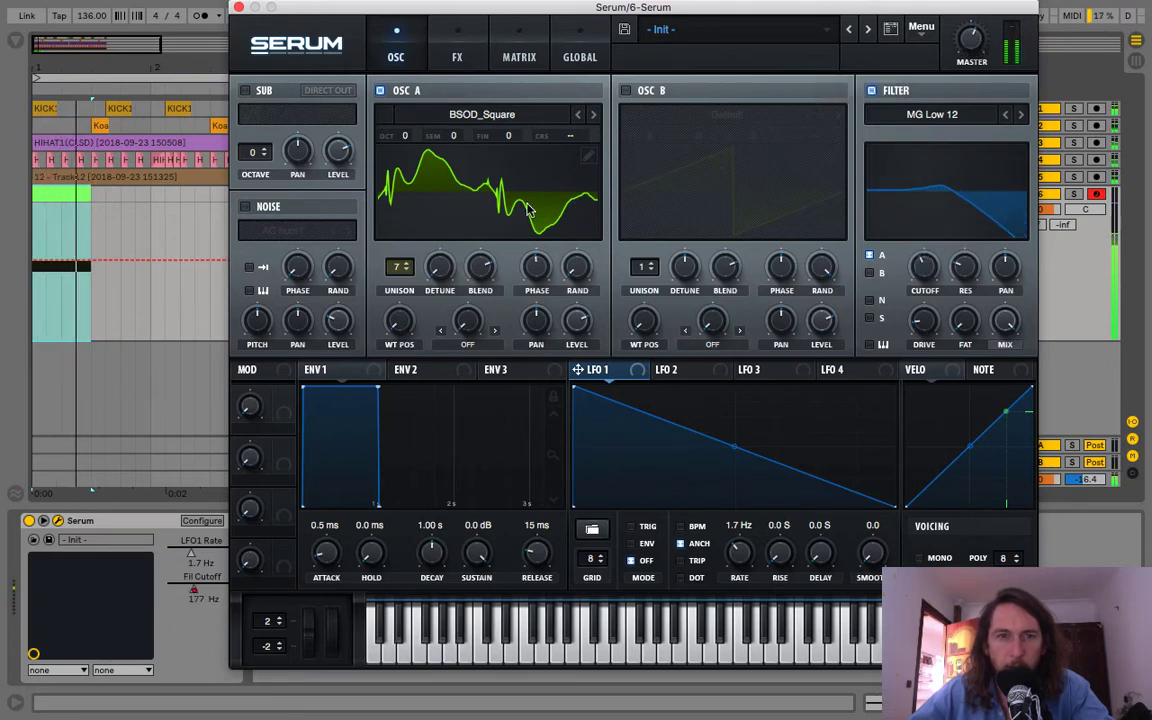
click(239, 7)
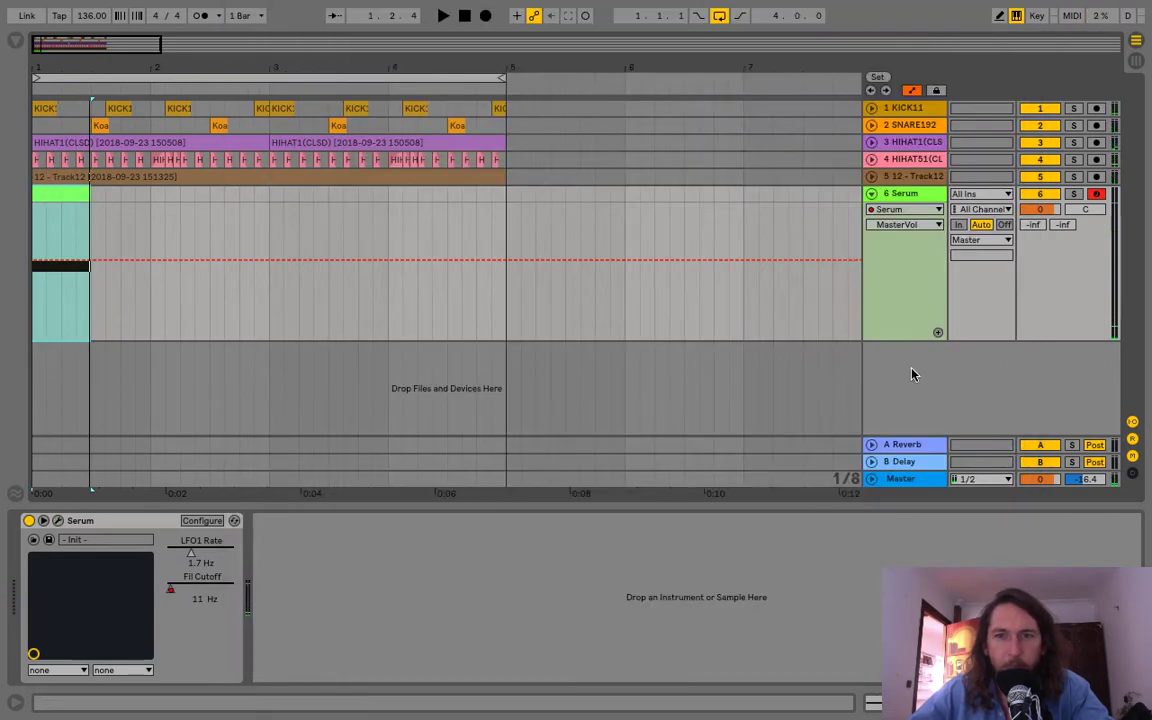
Step: Record the Serum bass as audio onto a new armed audio track that takes its input from 6-Serum
right_click(913, 373)
click(960, 379)
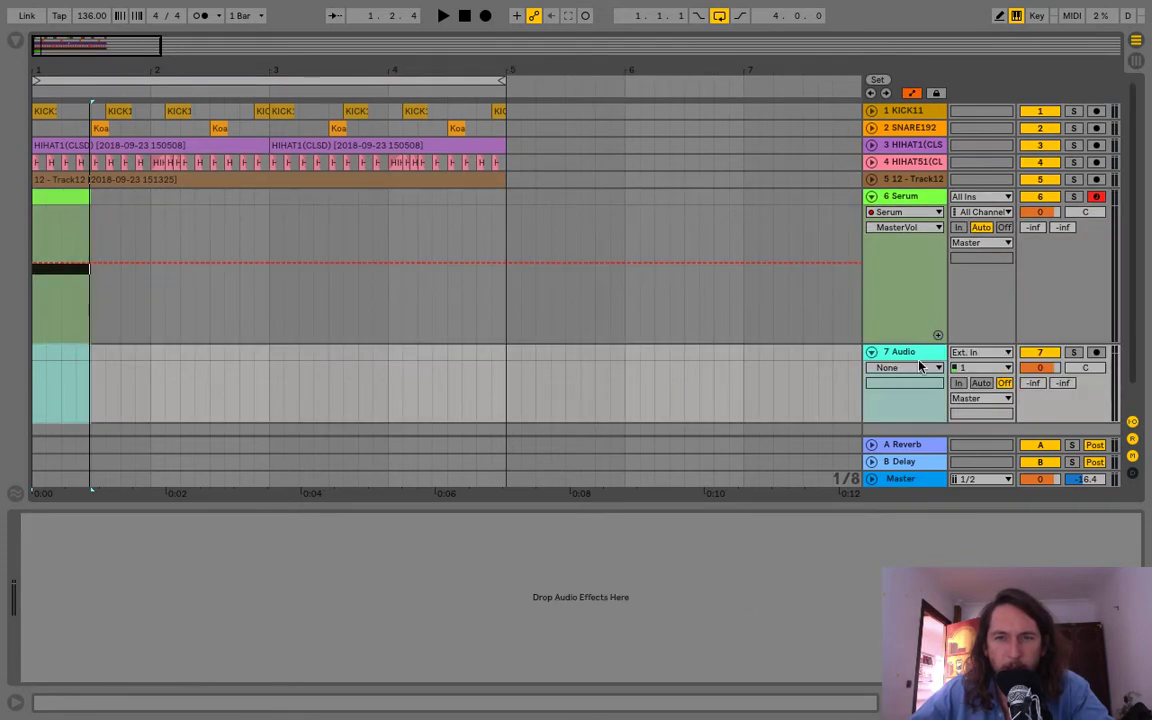
click(982, 353)
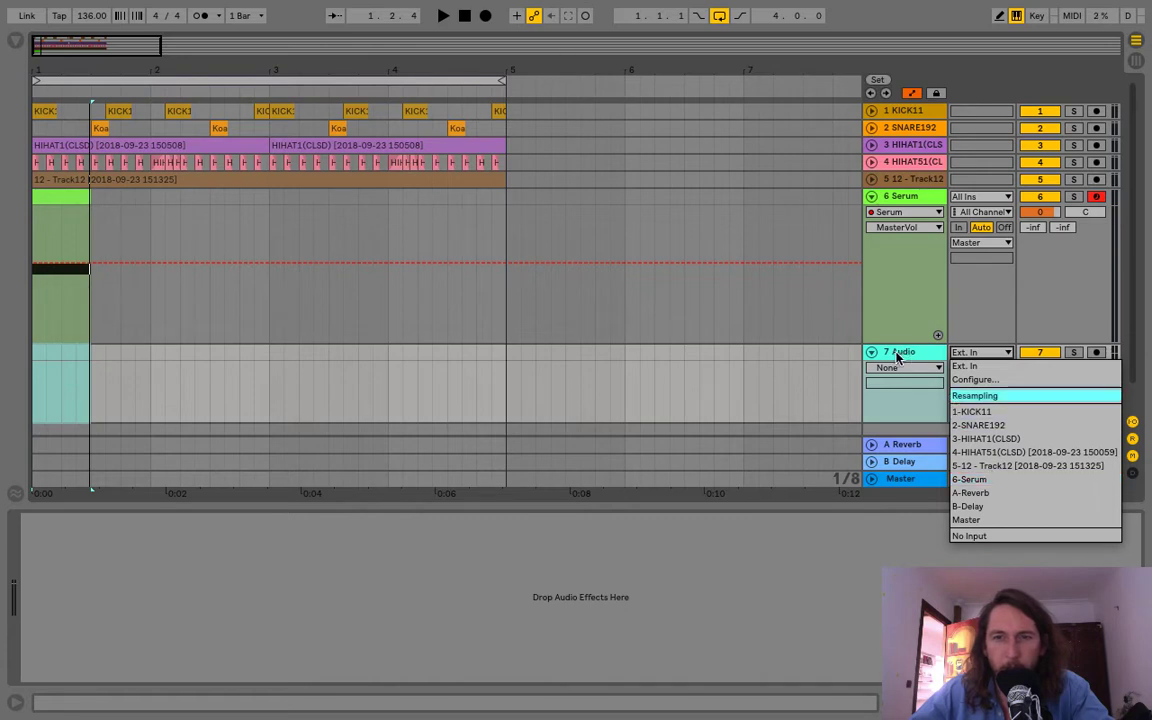
click(990, 479)
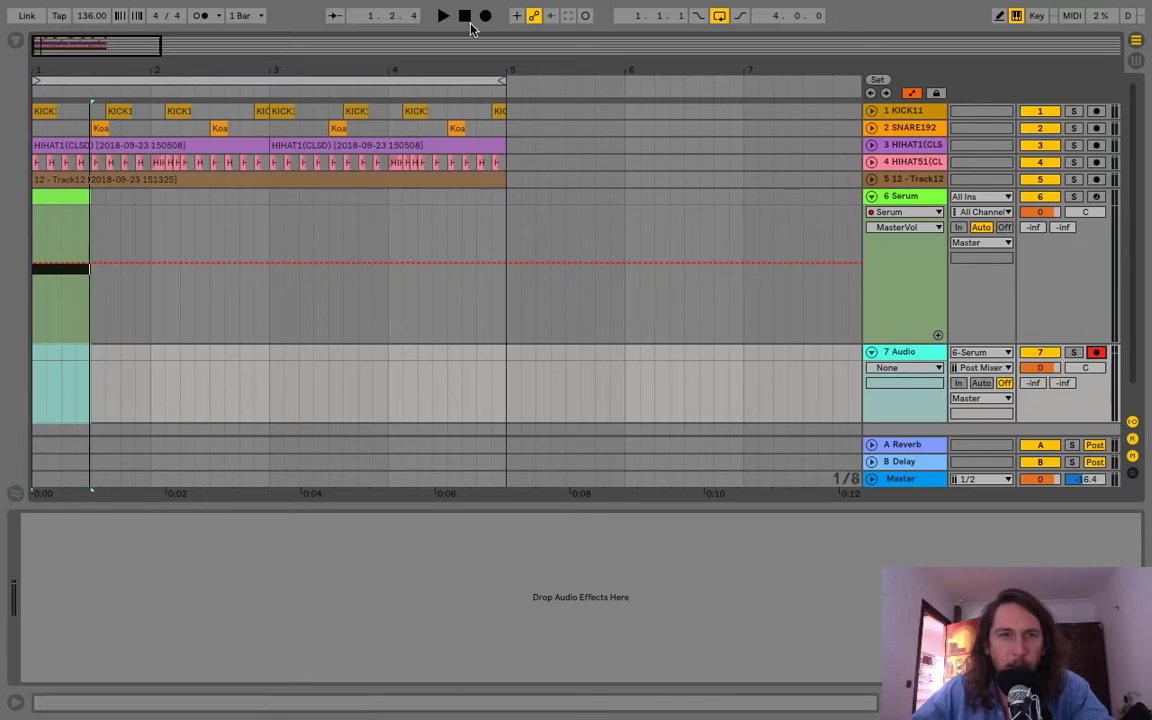
click(484, 20)
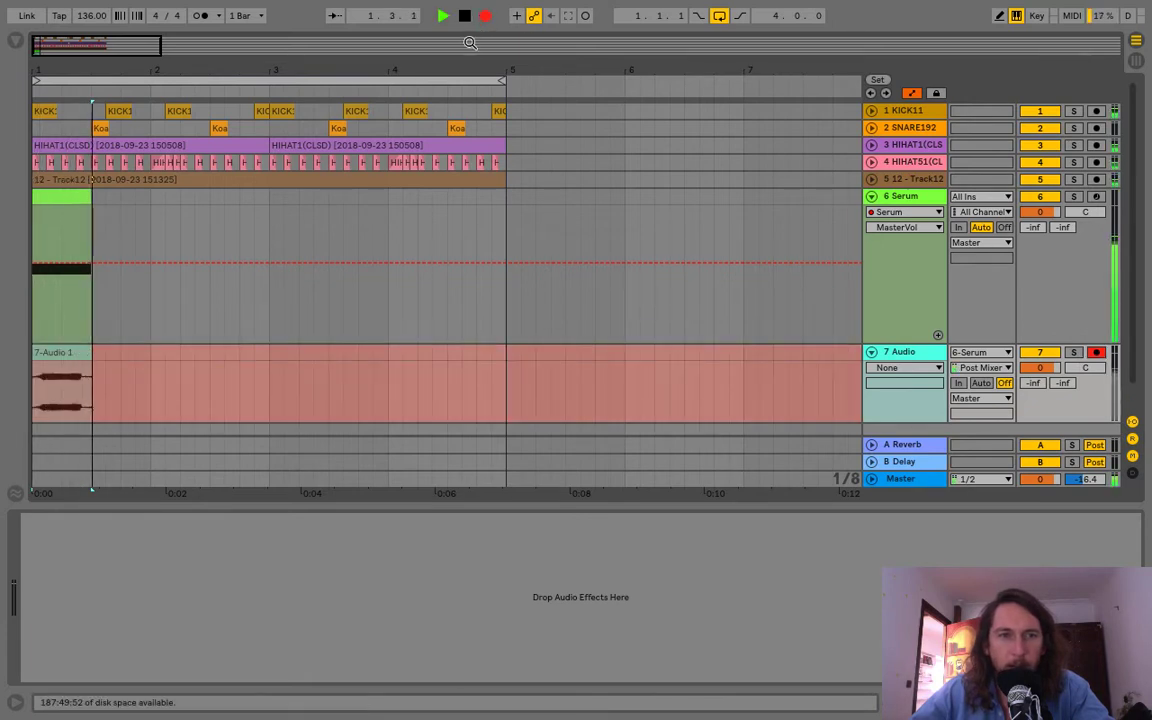
key(space)
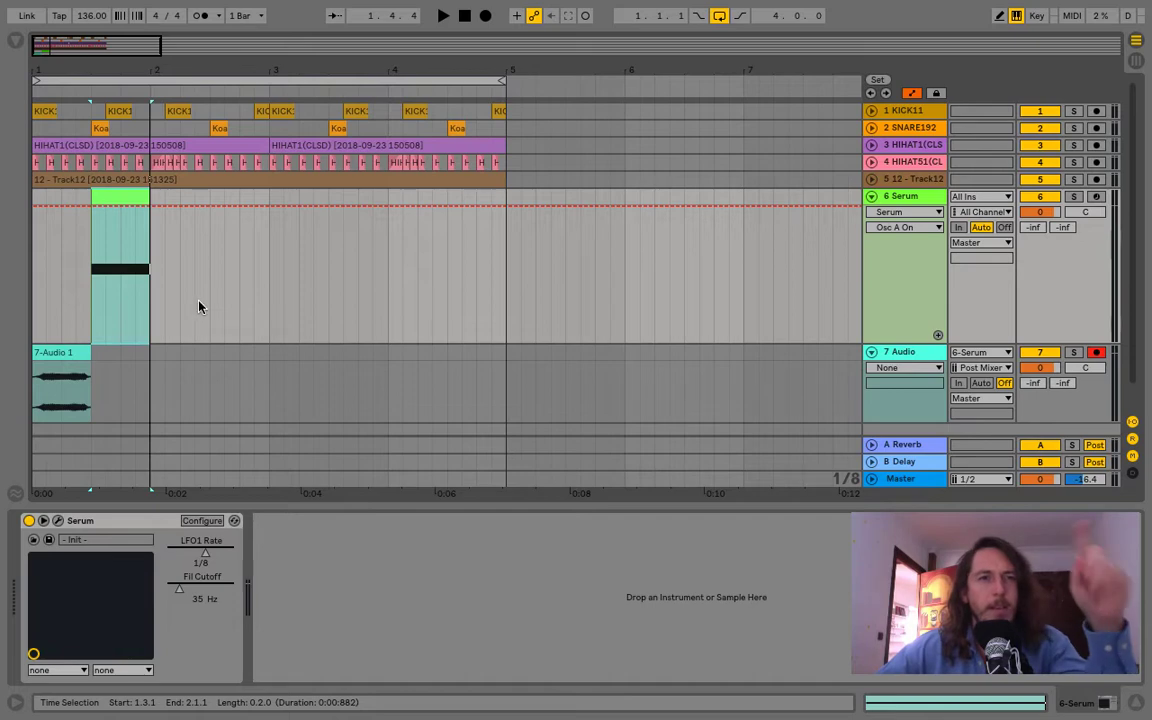
Step: Enable Serum's filter, clear the cutoff's existing modulators, and assign LFO 1 to the cutoff with its base at about 28 Hz
click(59, 522)
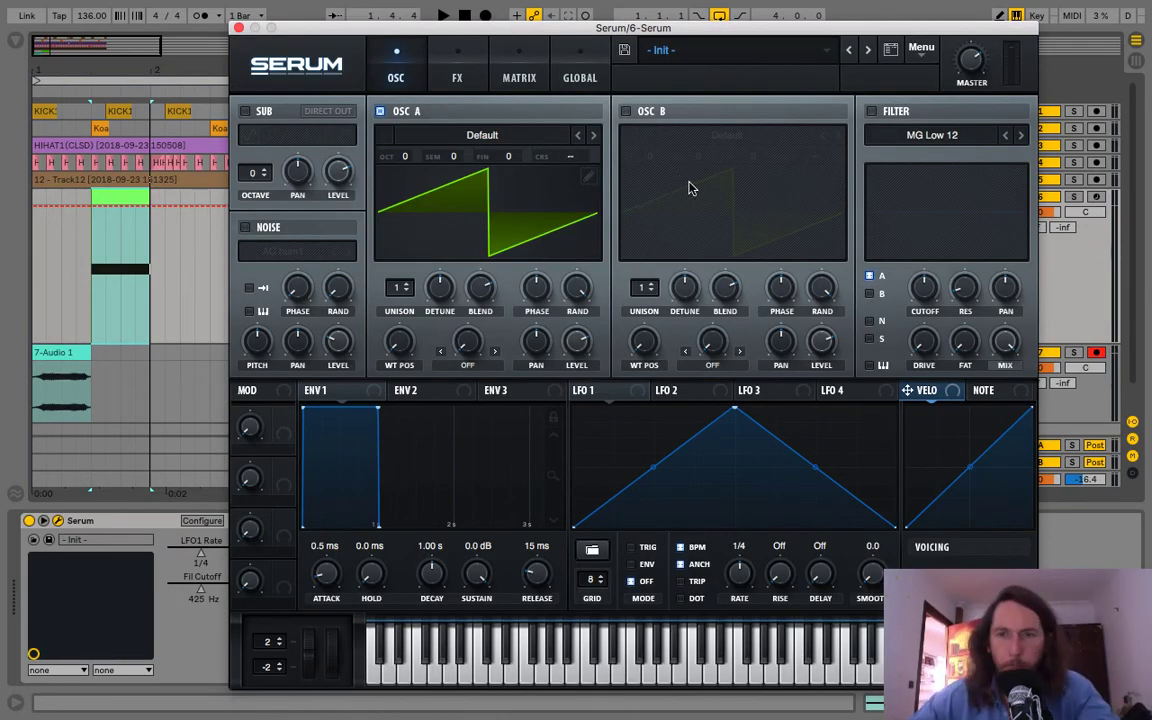
click(870, 111)
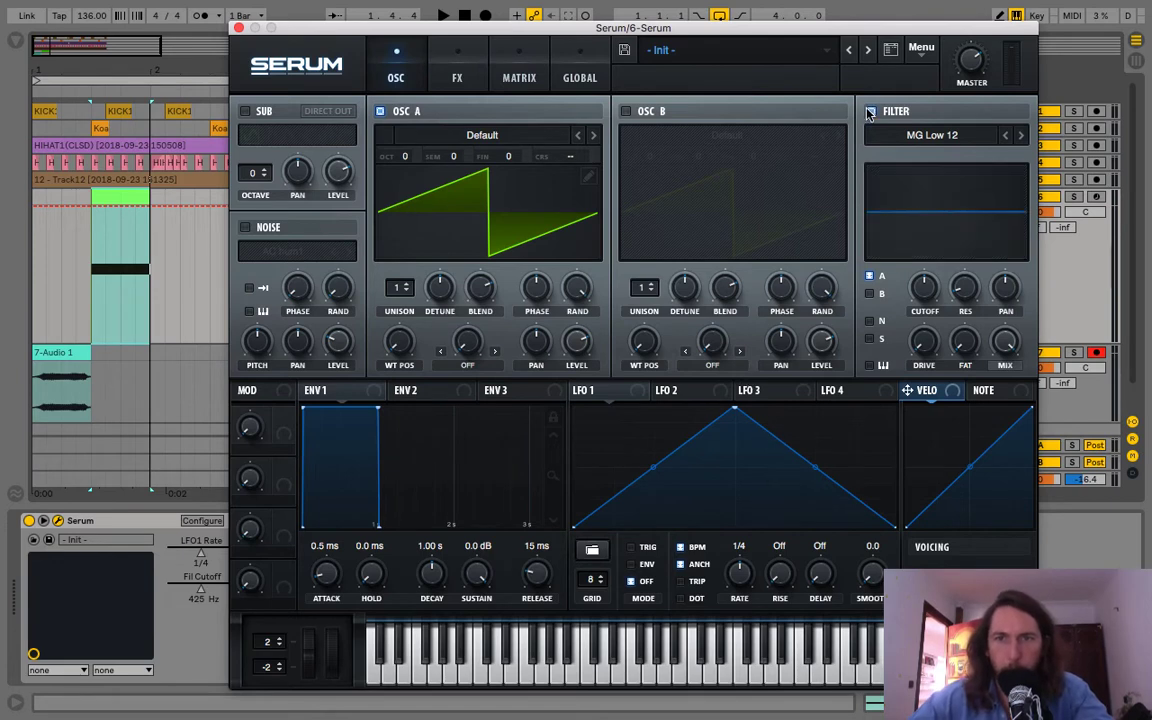
right_click(922, 290)
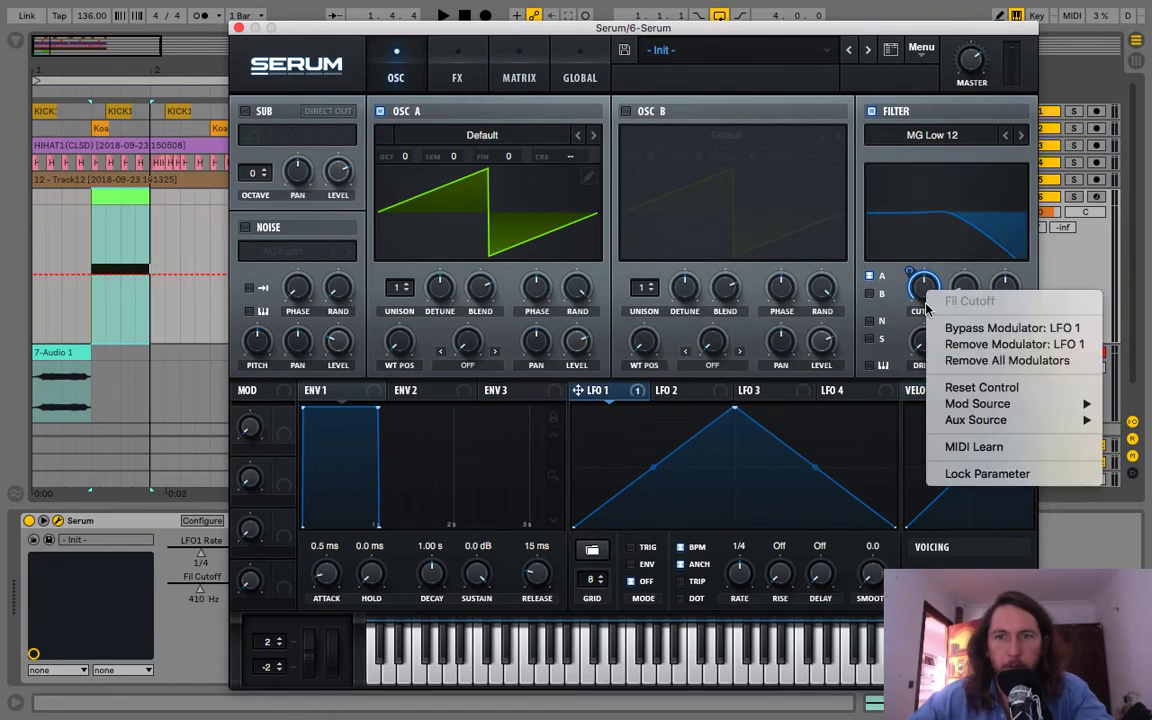
click(985, 360)
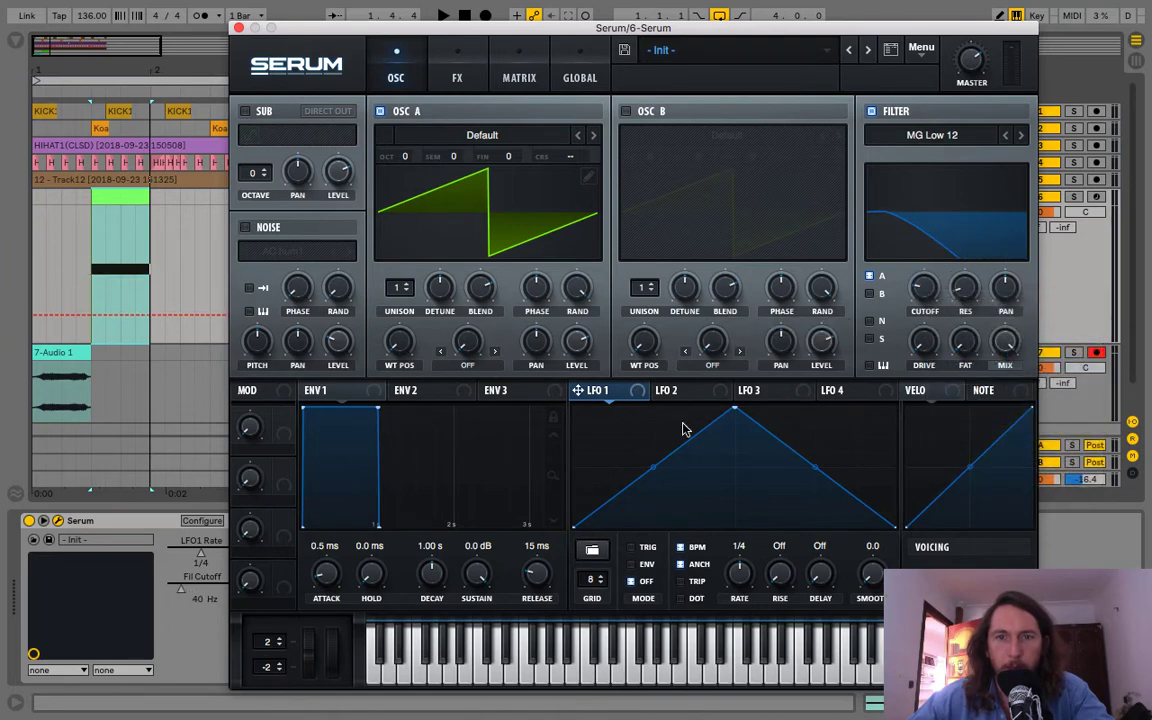
drag(937, 290, 928, 293)
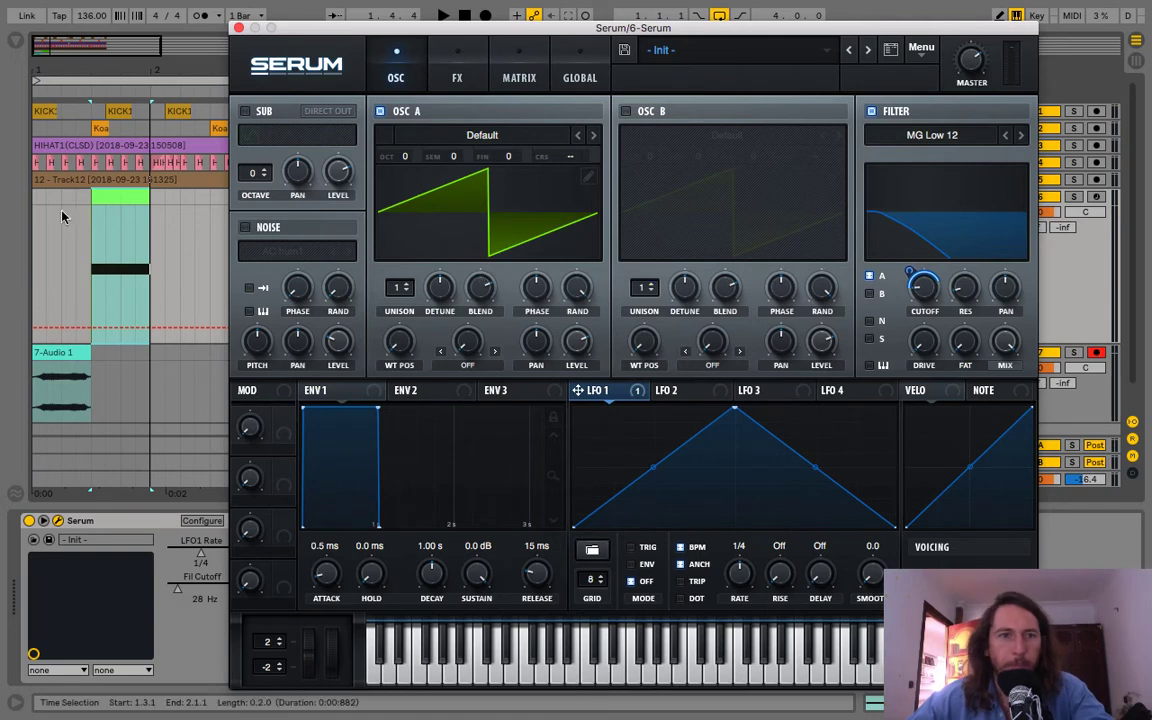
Step: Load the analog BSOD_Square wavetable into oscillator A, raise its wavetable position to maximum, and select the Serum clip
click(484, 135)
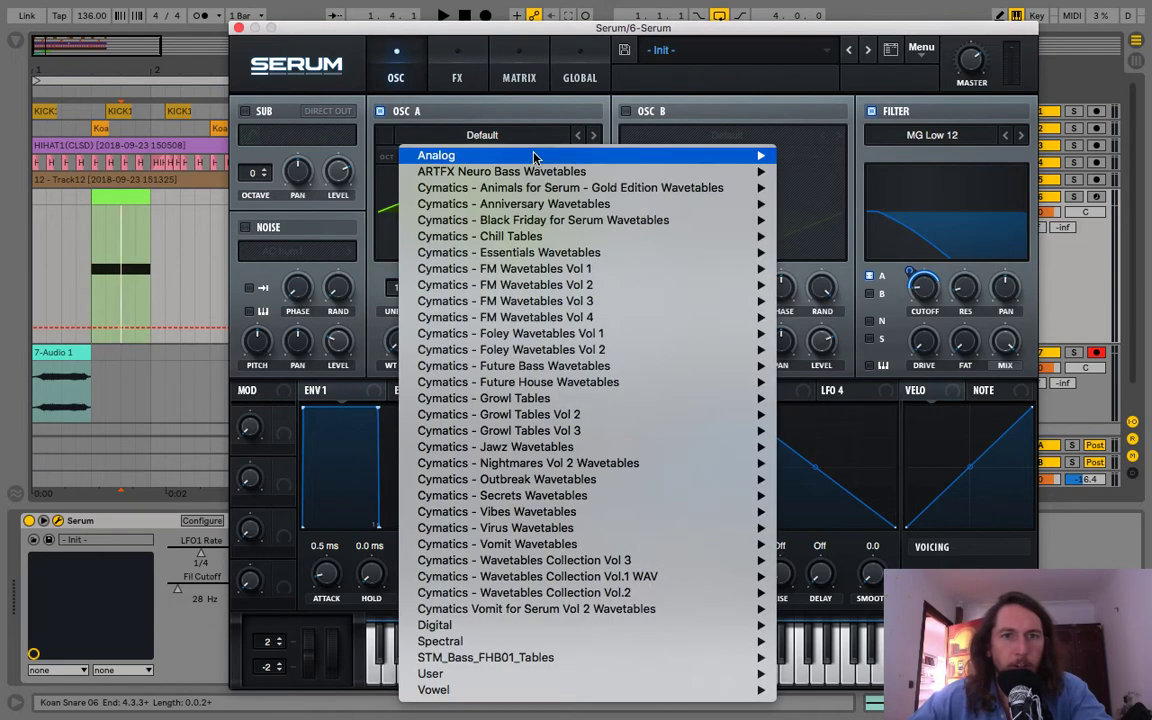
mouse_move(545, 160)
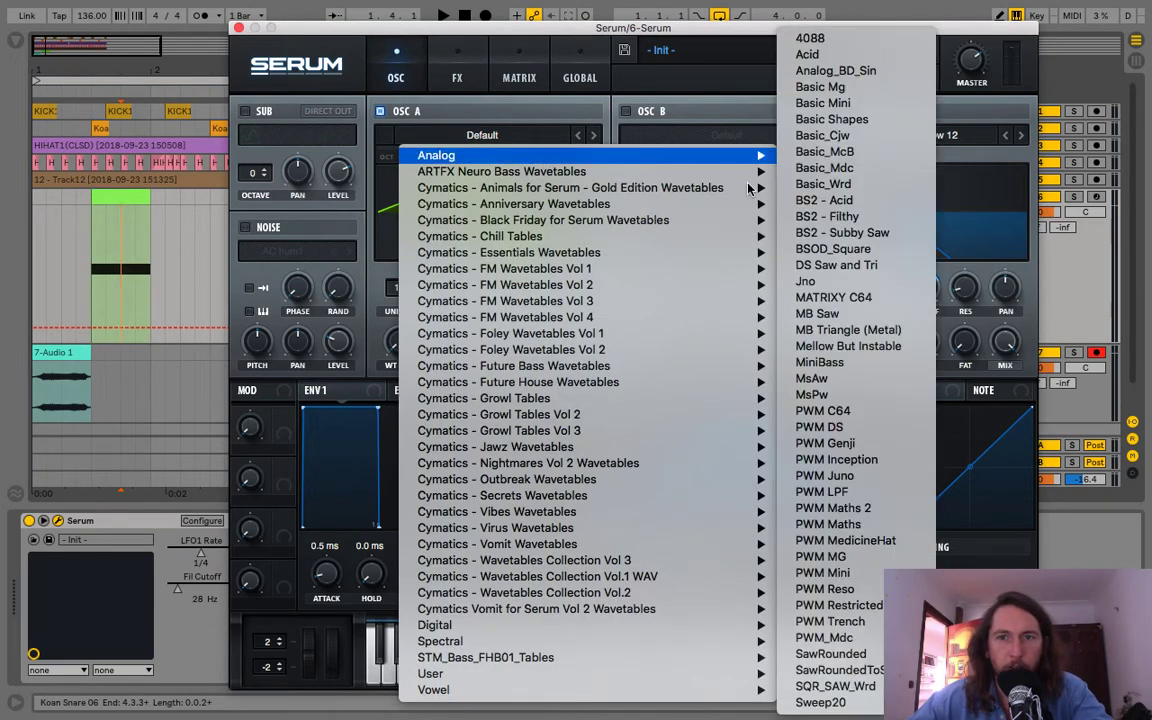
click(881, 249)
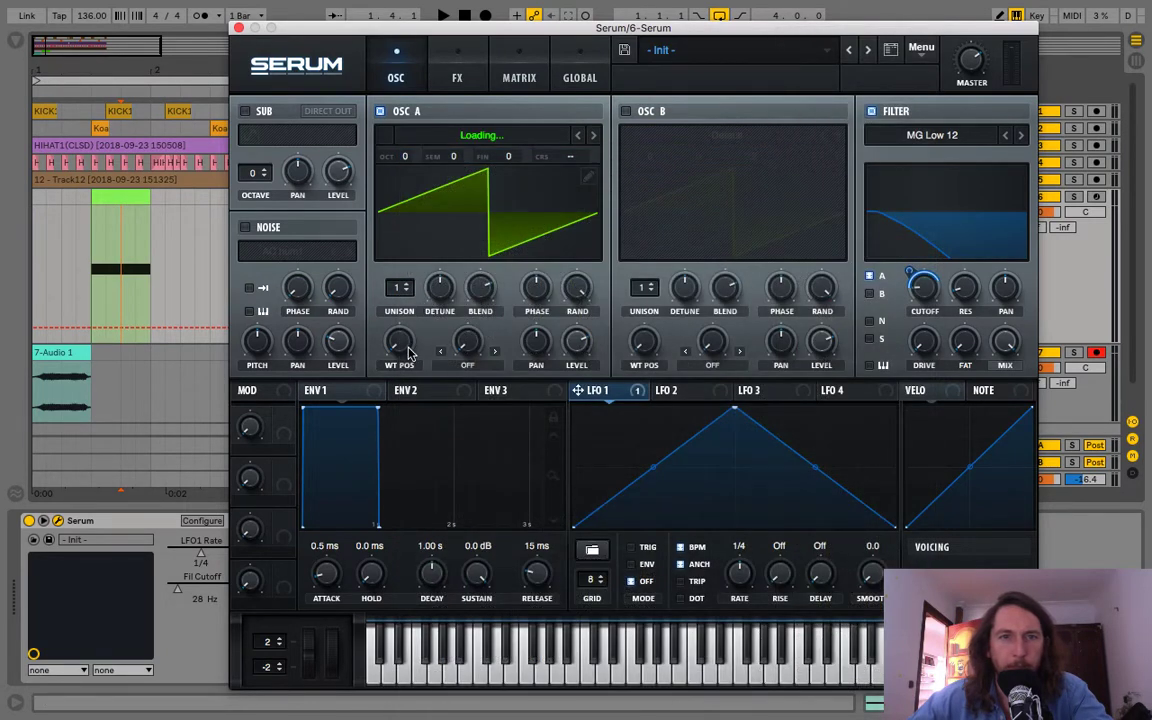
drag(408, 352, 398, 173)
drag(420, 97, 432, 40)
click(124, 197)
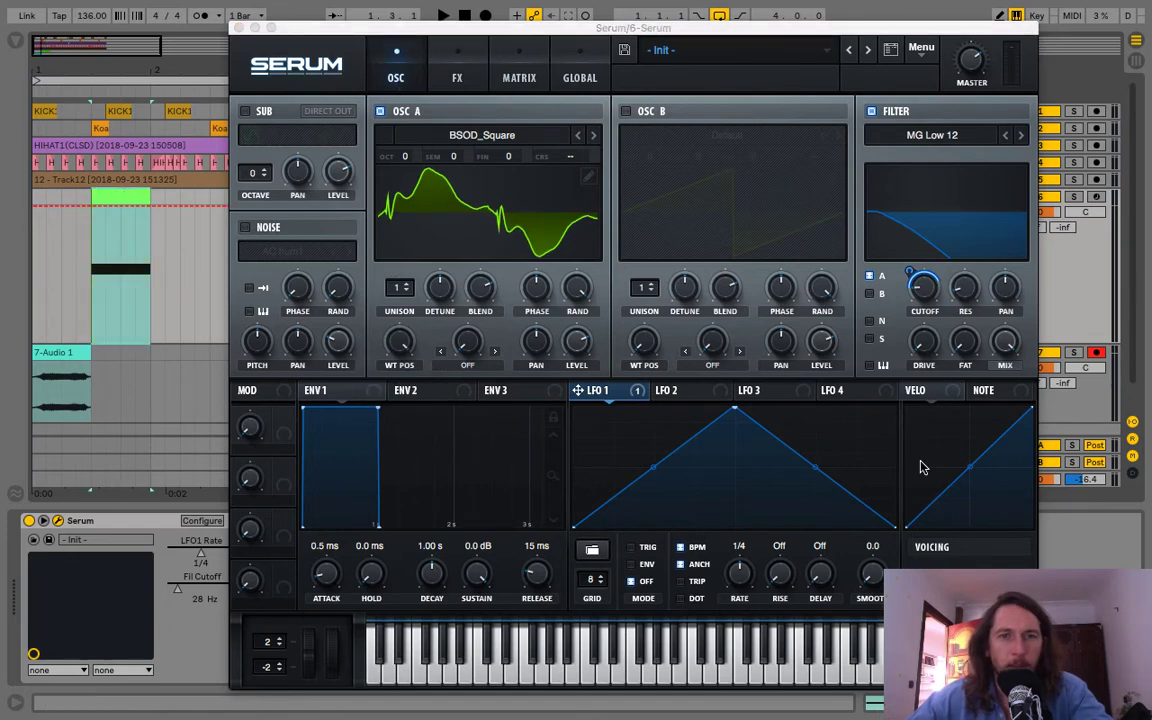
Step: Set LFO 1's rate to 1/8 and adjust Serum's master volume while auditioning the bass
click(683, 550)
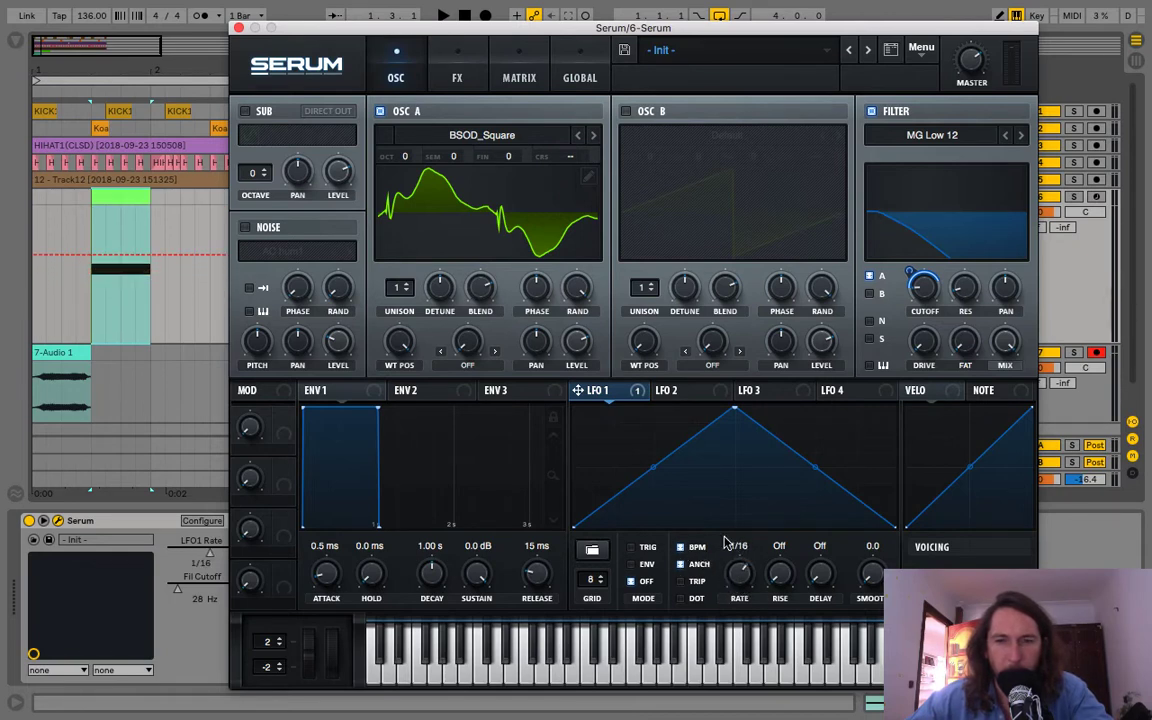
drag(724, 561, 727, 543)
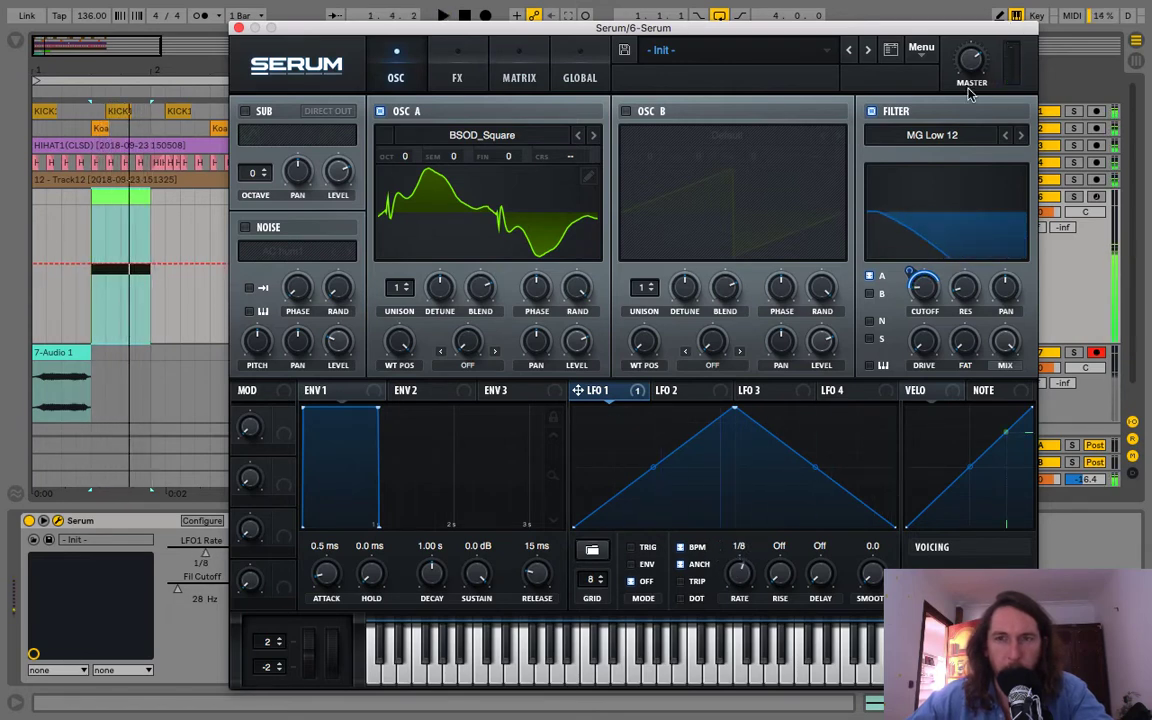
drag(971, 65, 973, 53)
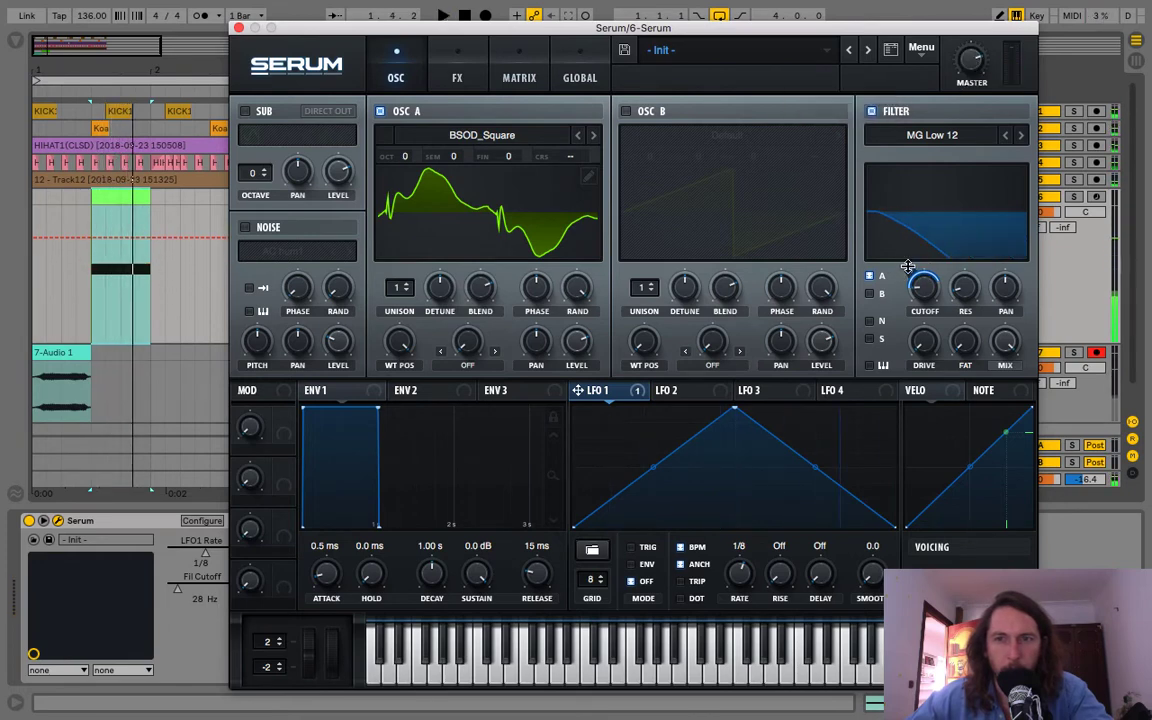
key(space)
Step: Adjust LFO 1's modulation depth on the filter cutoff and set oscillator A's wavetable position to 1
drag(908, 267, 926, 334)
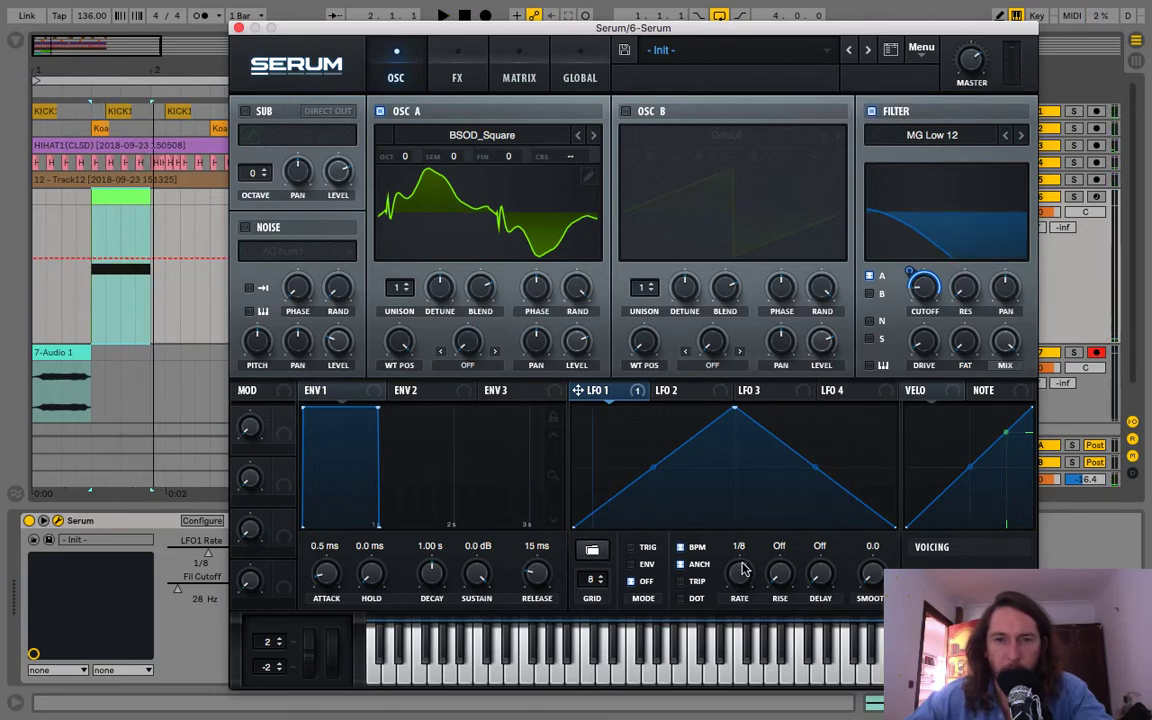
key(space)
drag(742, 567, 745, 575)
key(space)
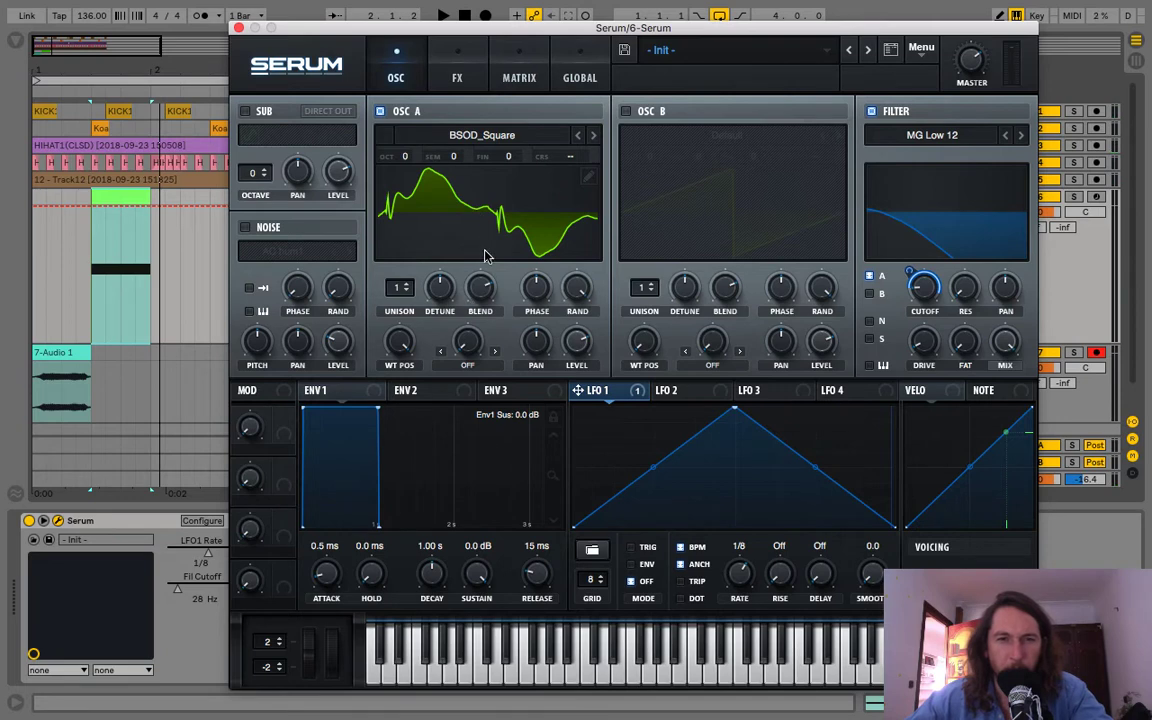
key(space)
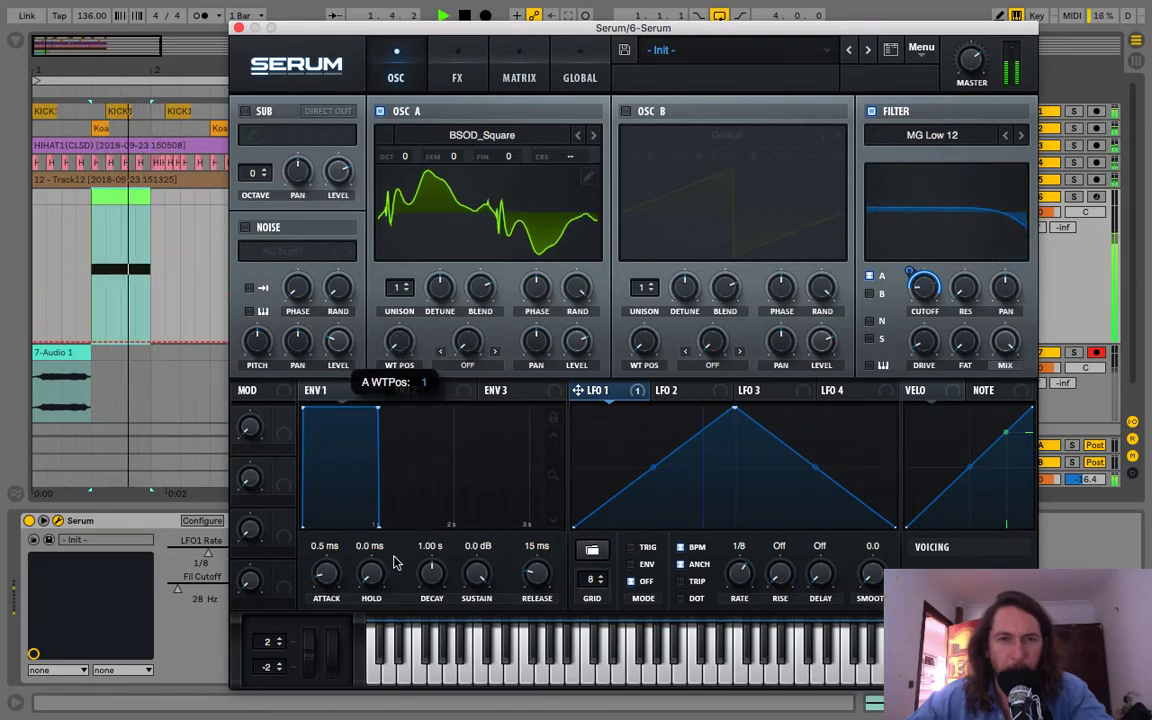
key(space)
Step: Try the Asym + warp mode on oscillator A at high and low amounts while auditioning
click(467, 365)
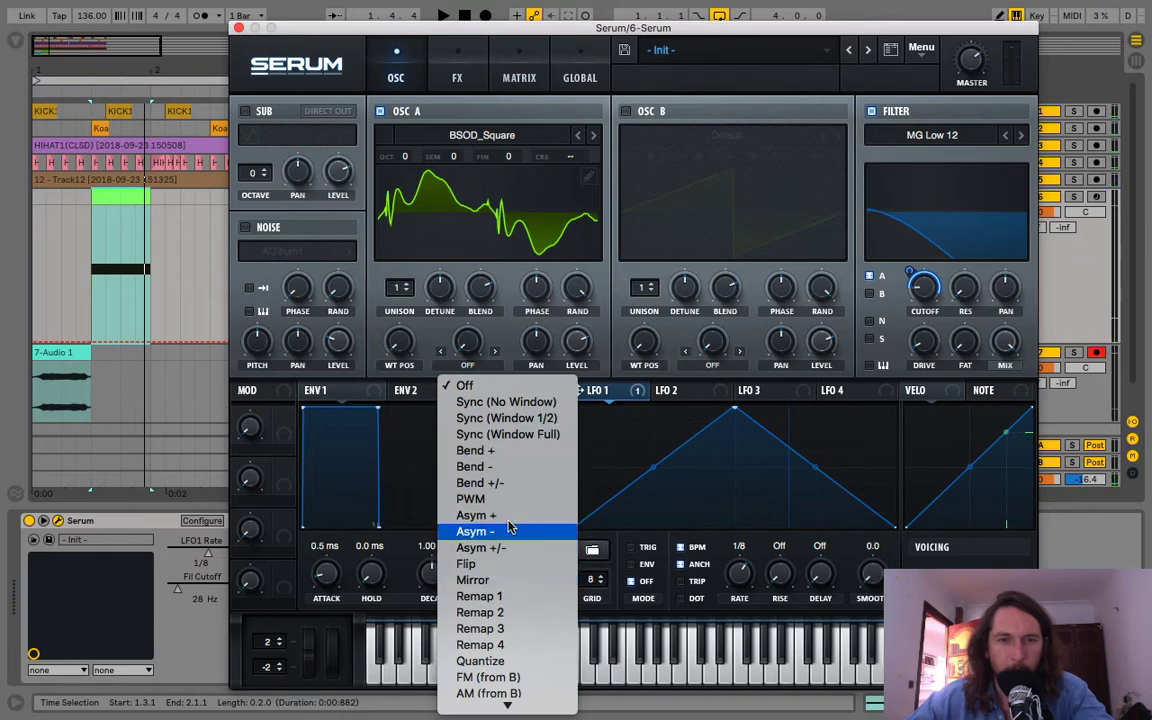
click(507, 516)
drag(467, 342, 501, 123)
key(space)
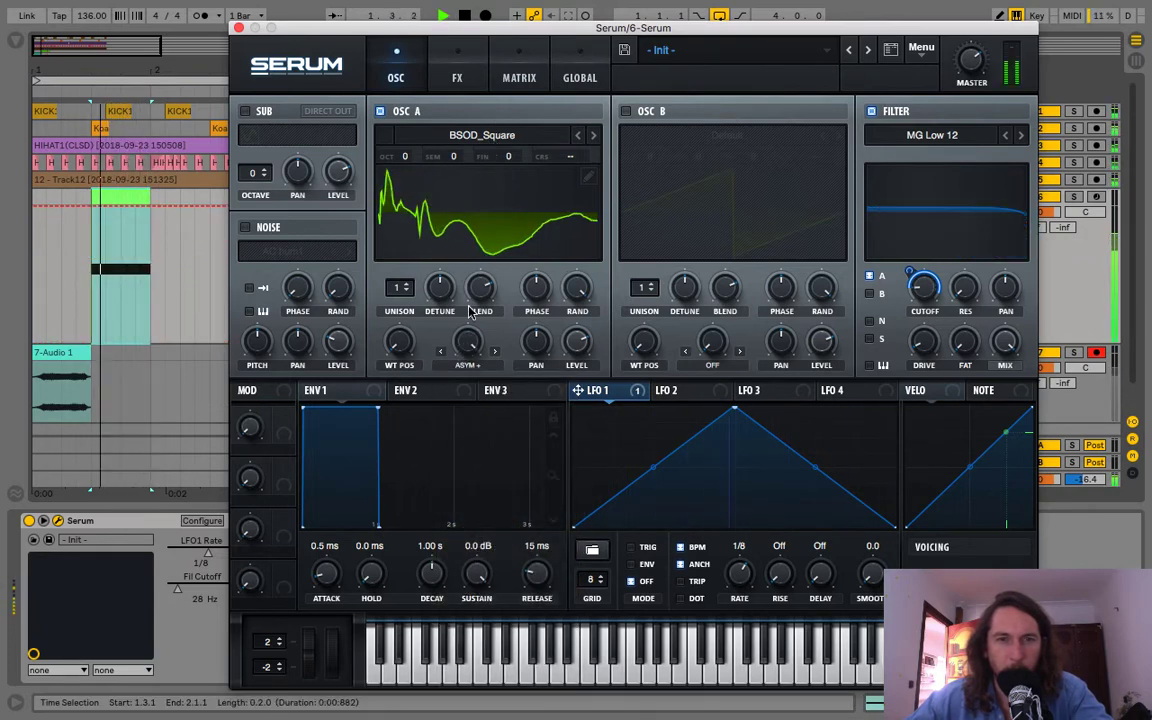
drag(469, 344, 472, 385)
key(space)
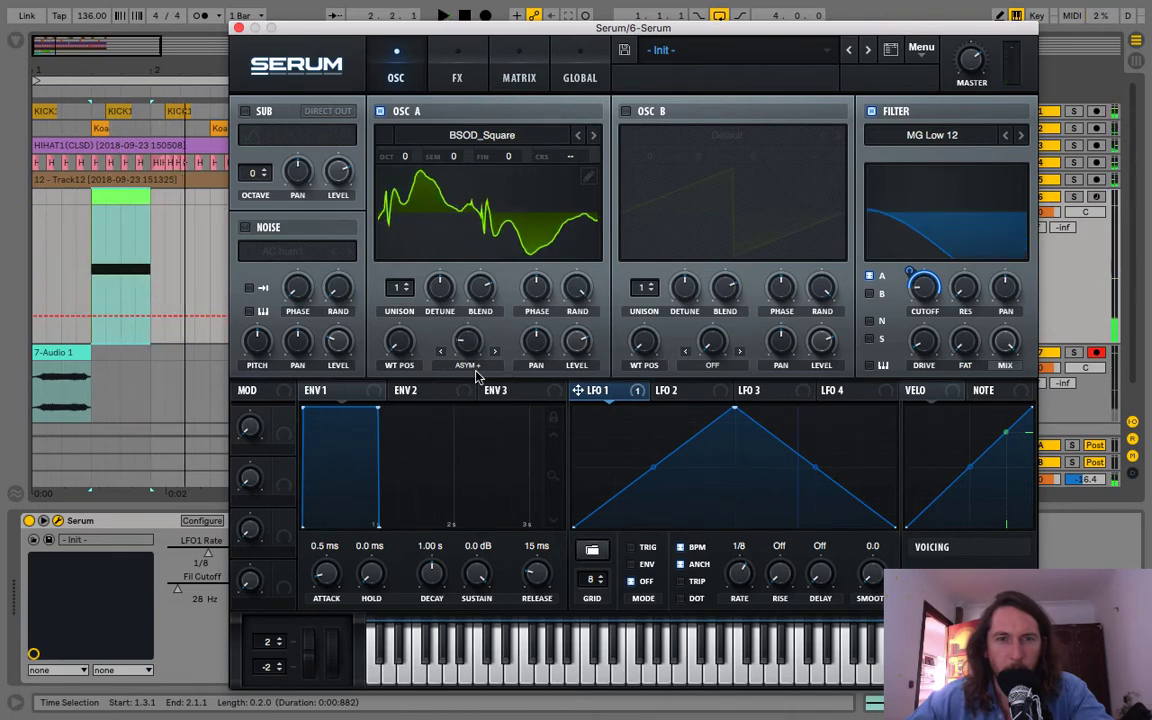
Step: Try the Bend +/- warp mode on oscillator A and switch the warp mode back to Off
click(471, 364)
click(480, 482)
drag(467, 342, 474, 258)
key(space)
click(472, 364)
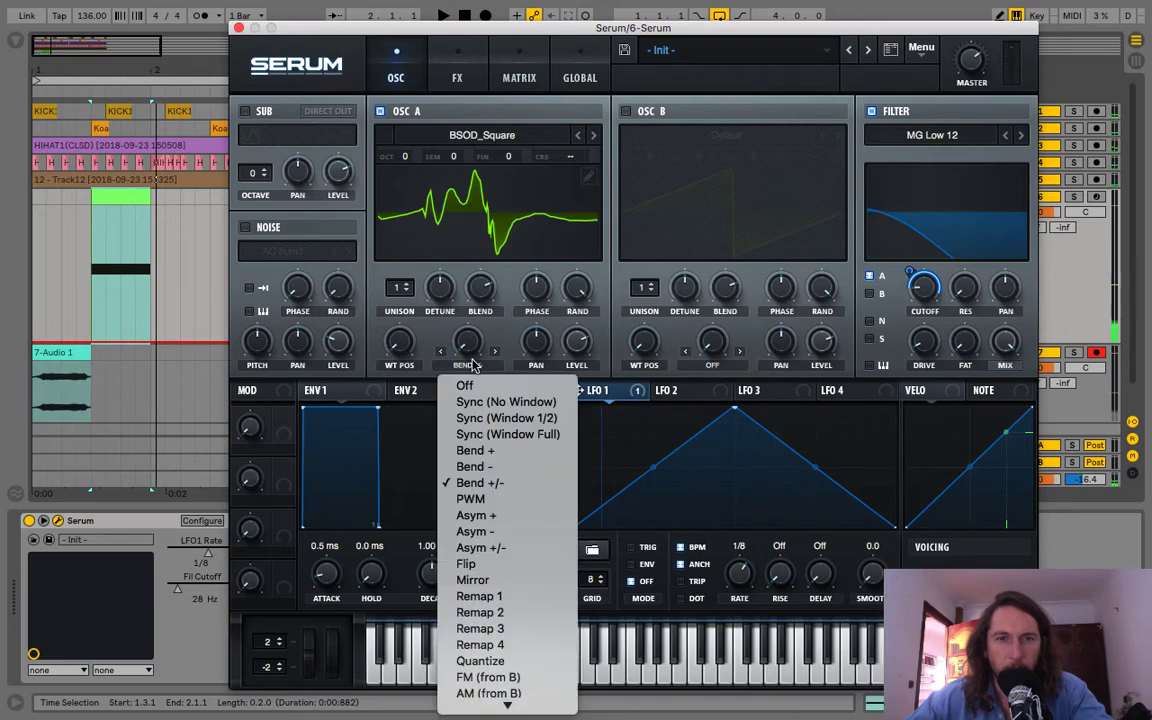
click(470, 384)
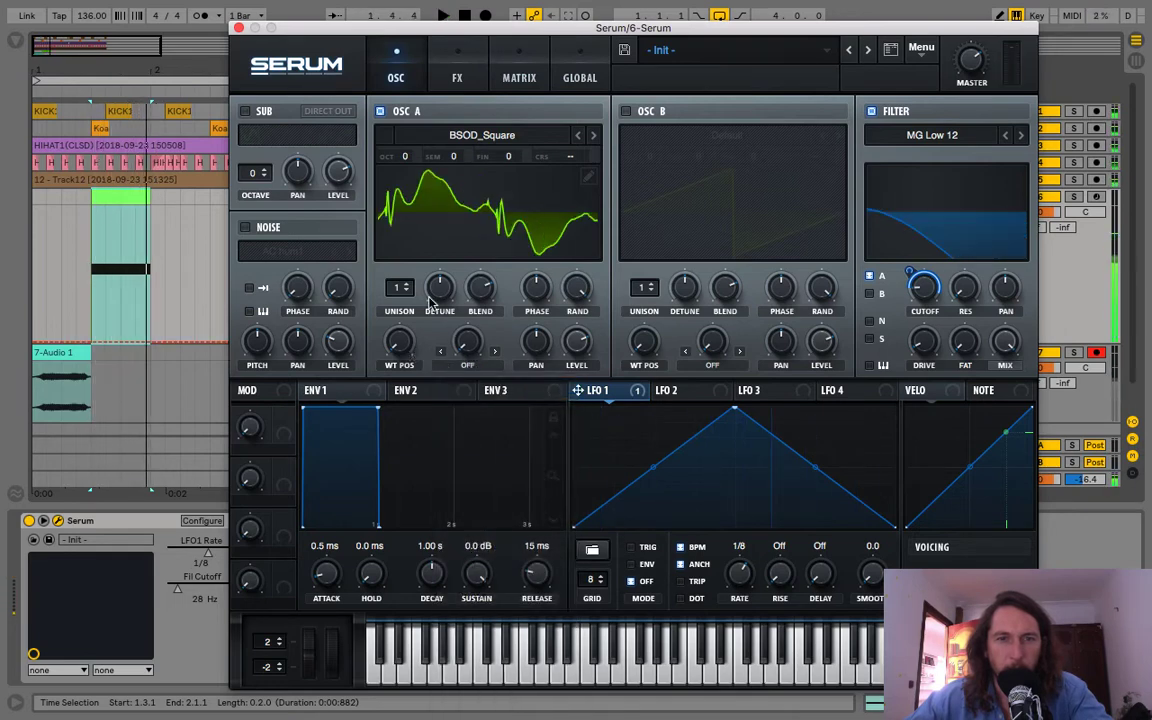
Step: Set oscillator A to 3 unison voices with reduced detune and a random phase of 0%, and audition it
drag(398, 298, 436, 387)
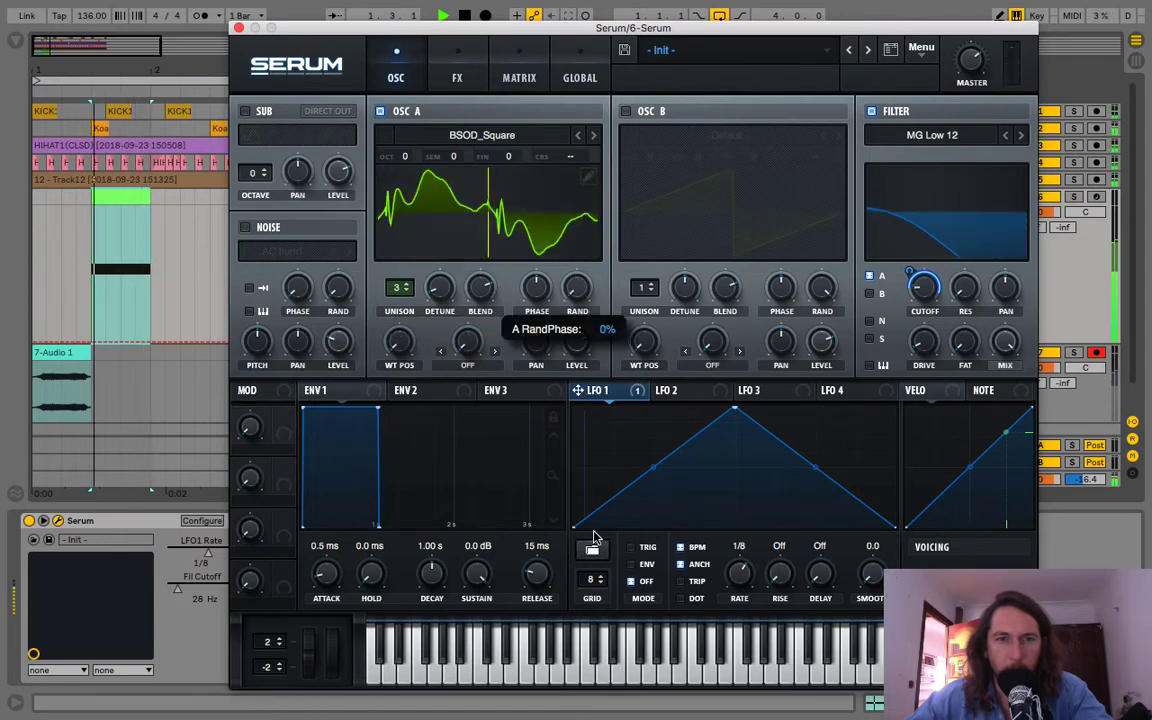
key(space)
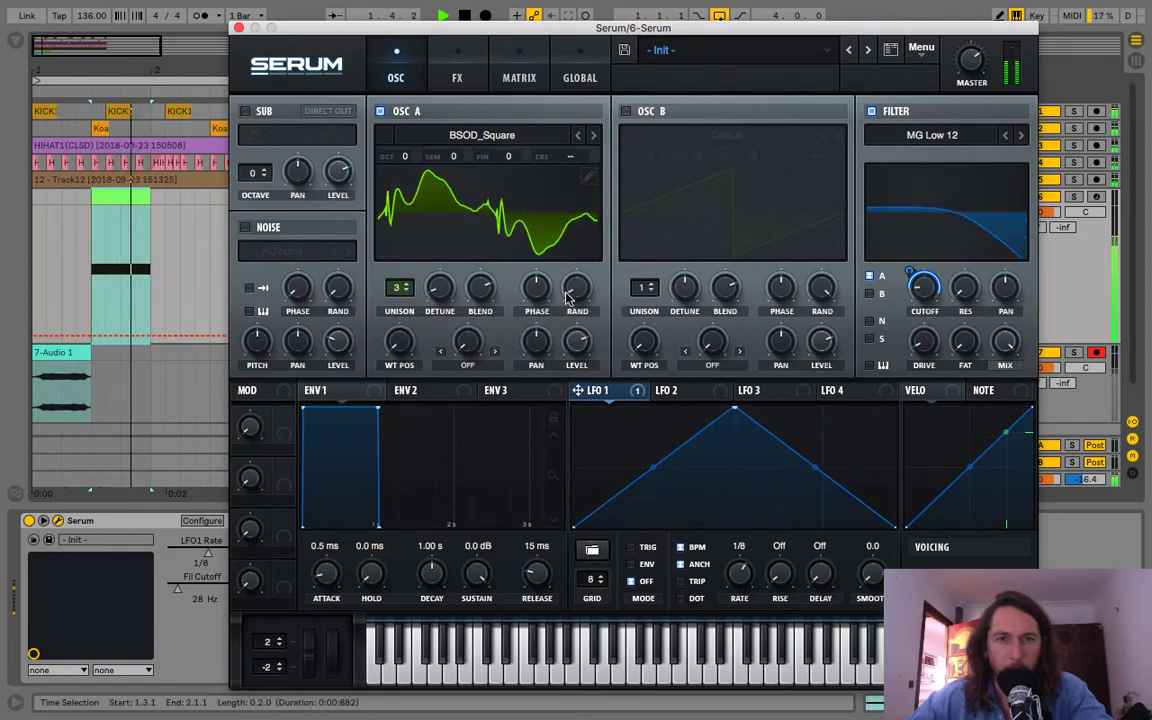
key(space)
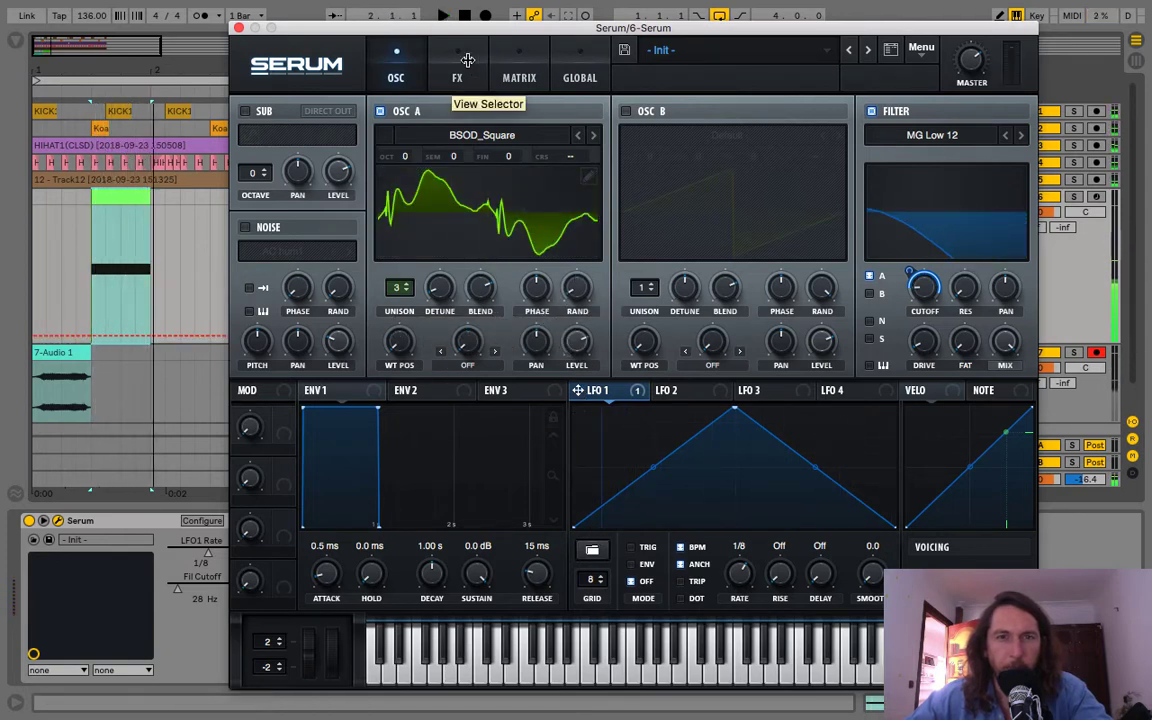
Step: Enable Serum's Phaser effect with a reduced mix and increased depth and phase
click(459, 65)
click(252, 196)
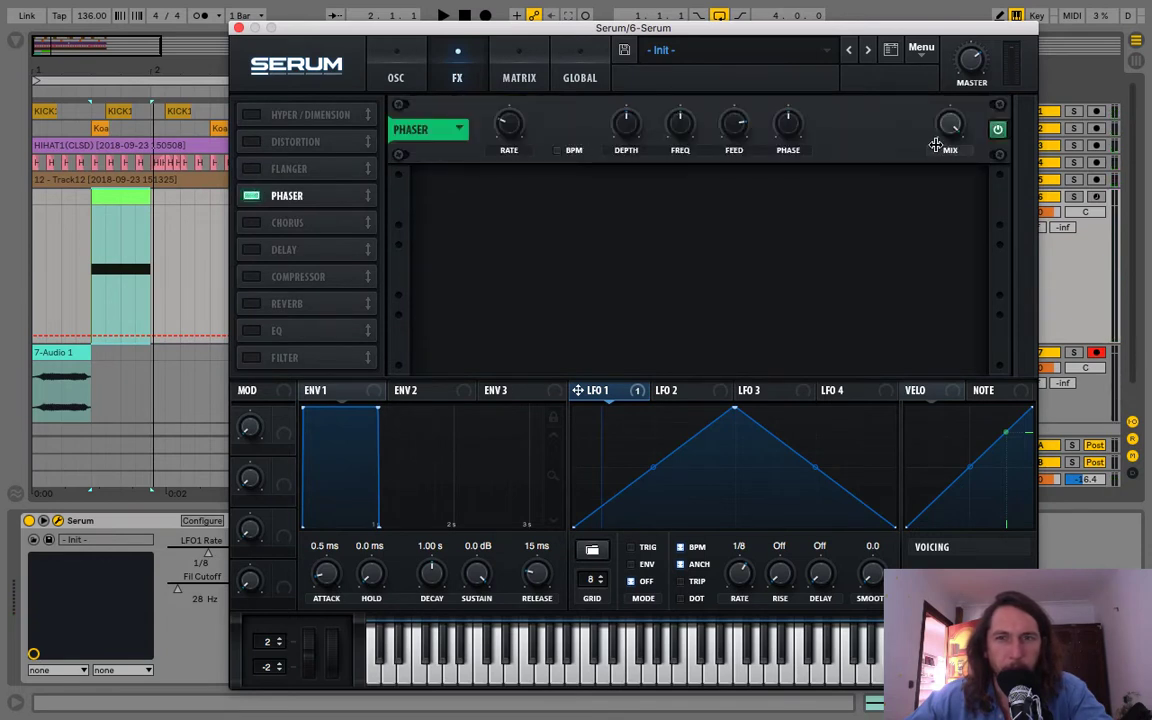
drag(935, 145, 946, 259)
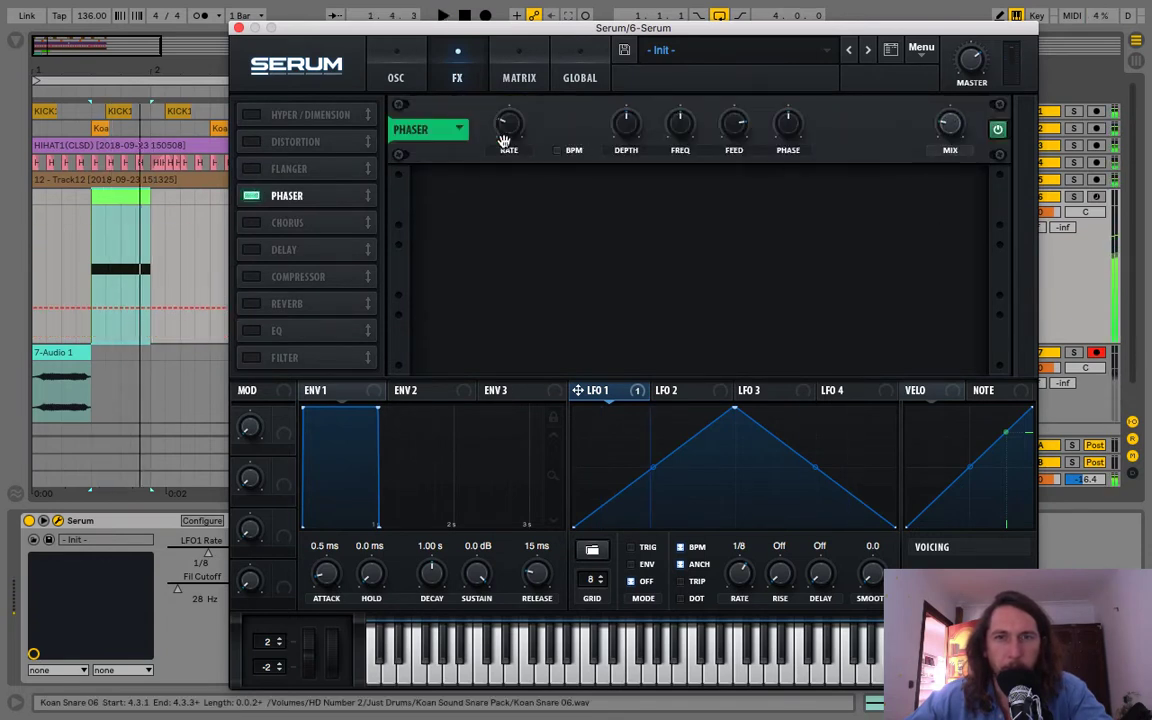
drag(625, 160, 630, 95)
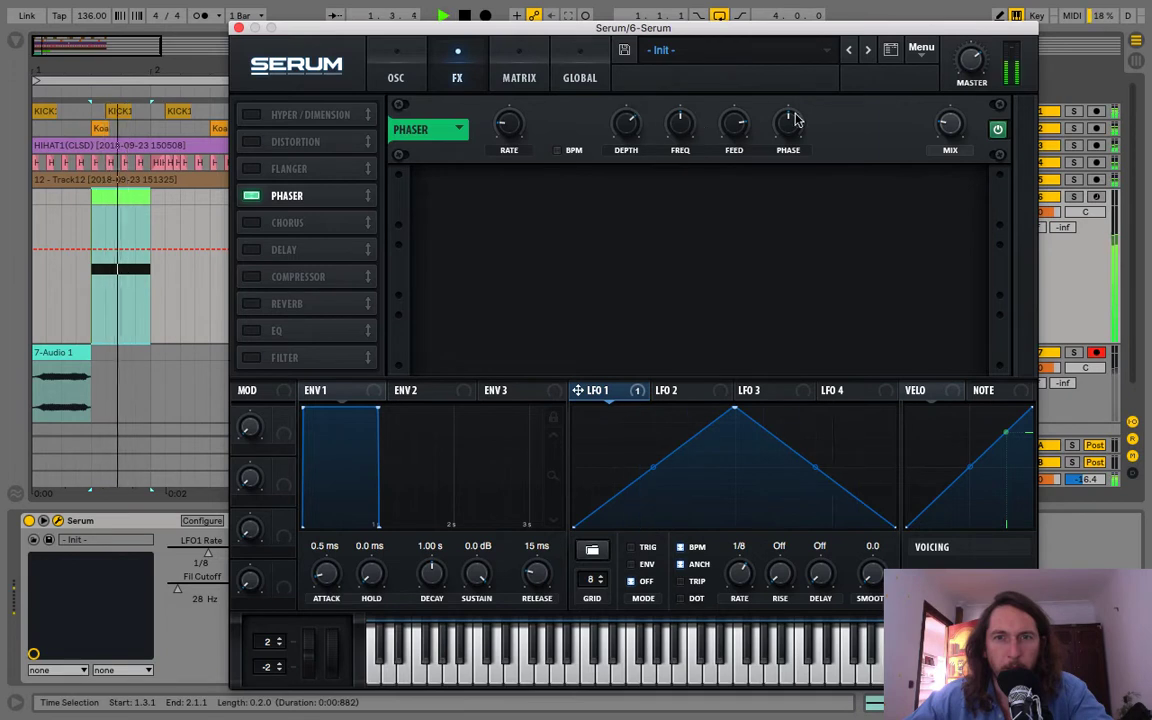
drag(790, 120, 783, 88)
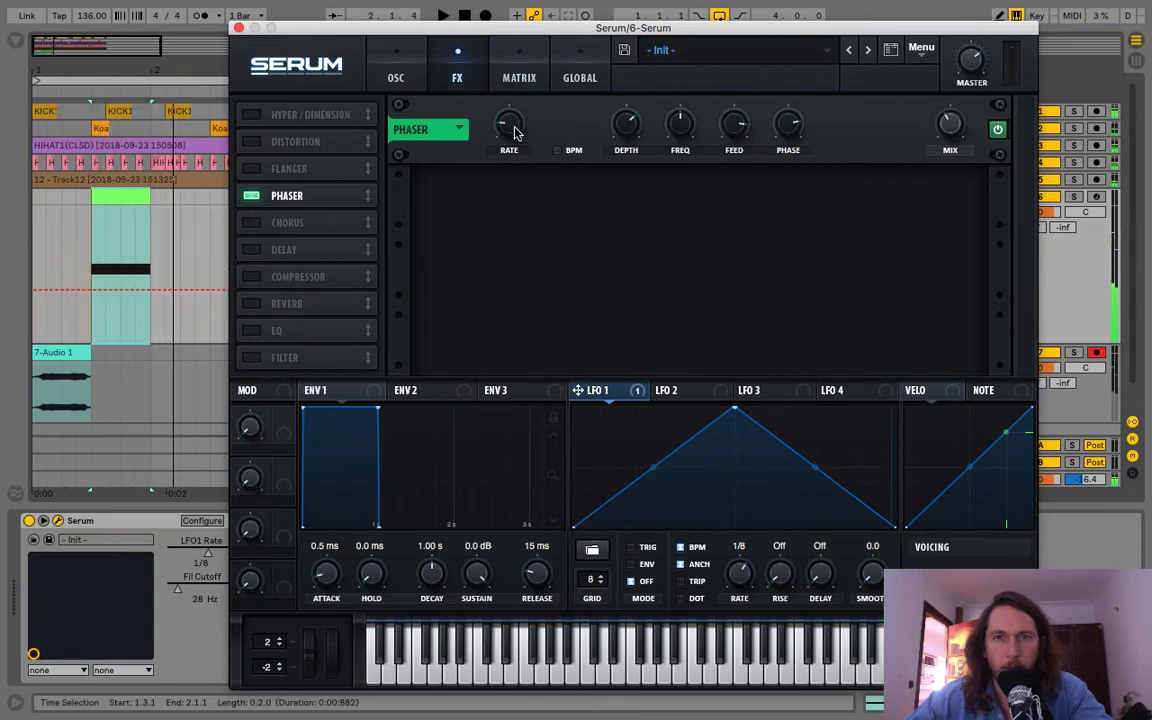
key(space)
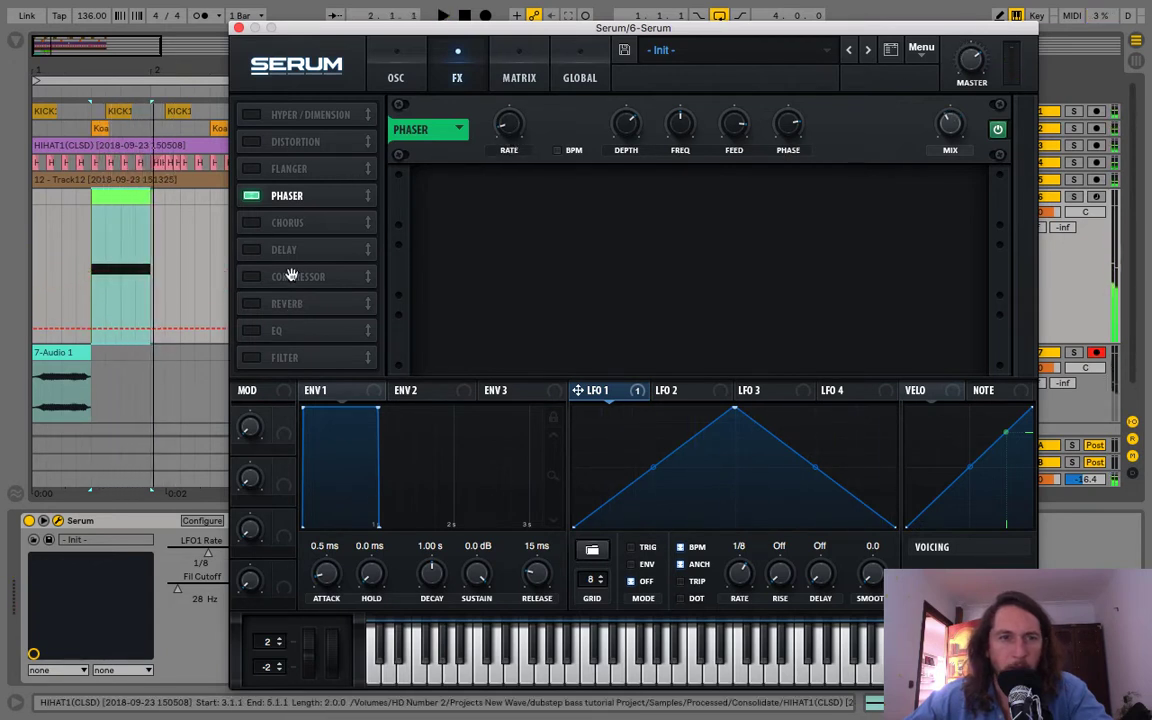
Step: Enable the Hyper/Dimension effect with the Dimension mix at about 8%, and readjust the Phaser mix
click(252, 115)
mouse_move(943, 209)
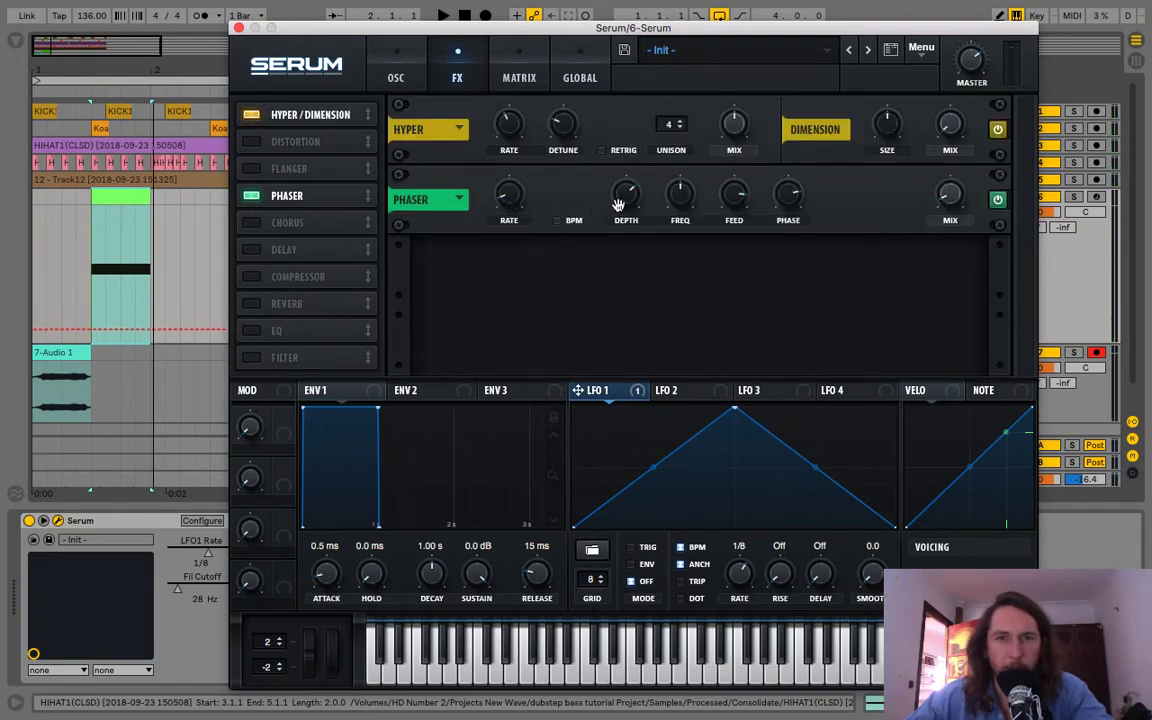
drag(944, 199, 946, 180)
drag(950, 134, 954, 103)
key(space)
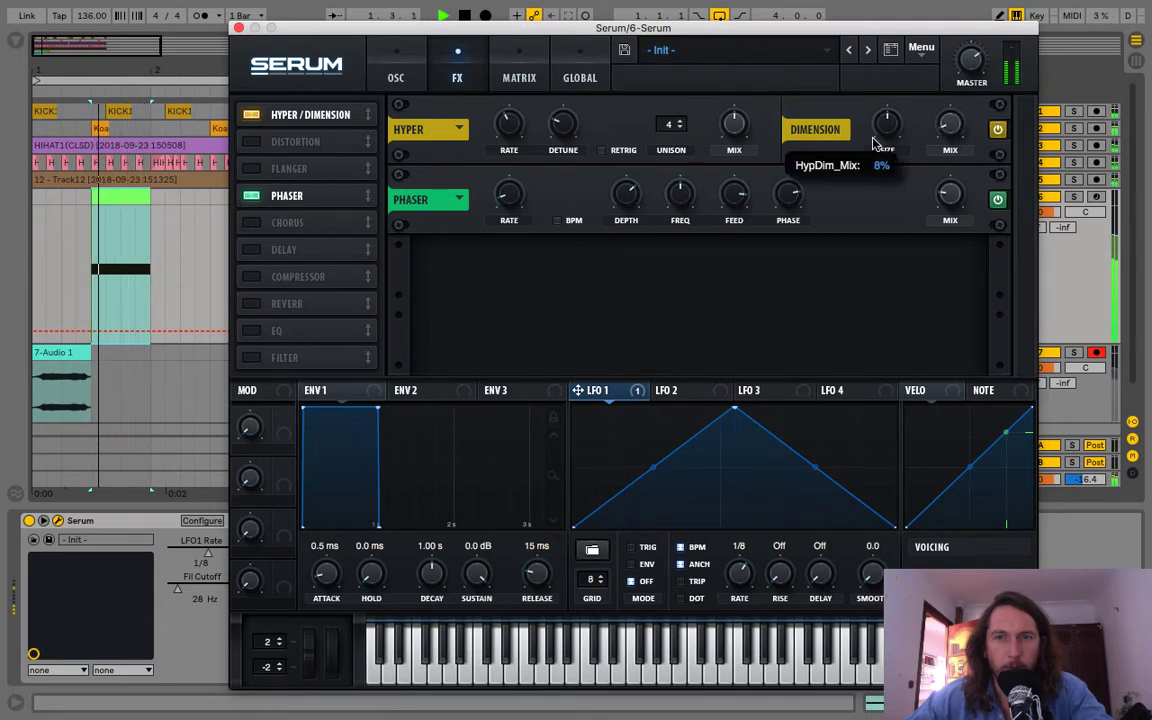
Step: Set the Hyper mix to about 22% and the Dimension size to about 63% while auditioning
drag(739, 139, 752, 207)
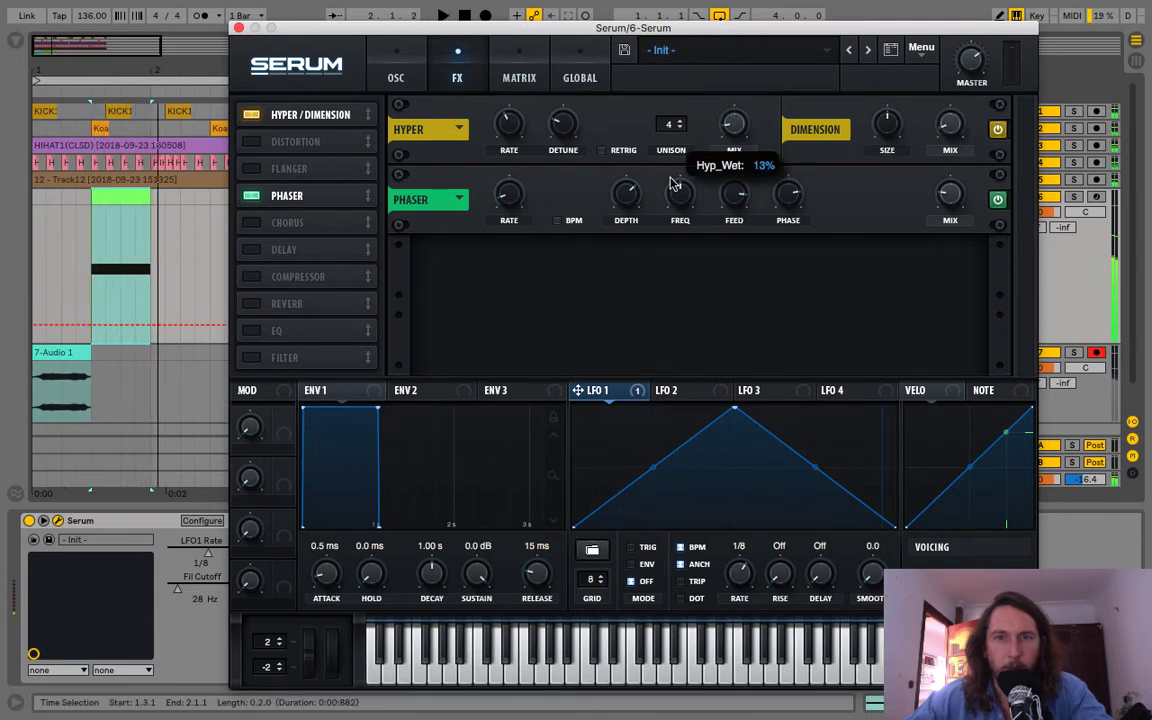
key(space)
key(space)
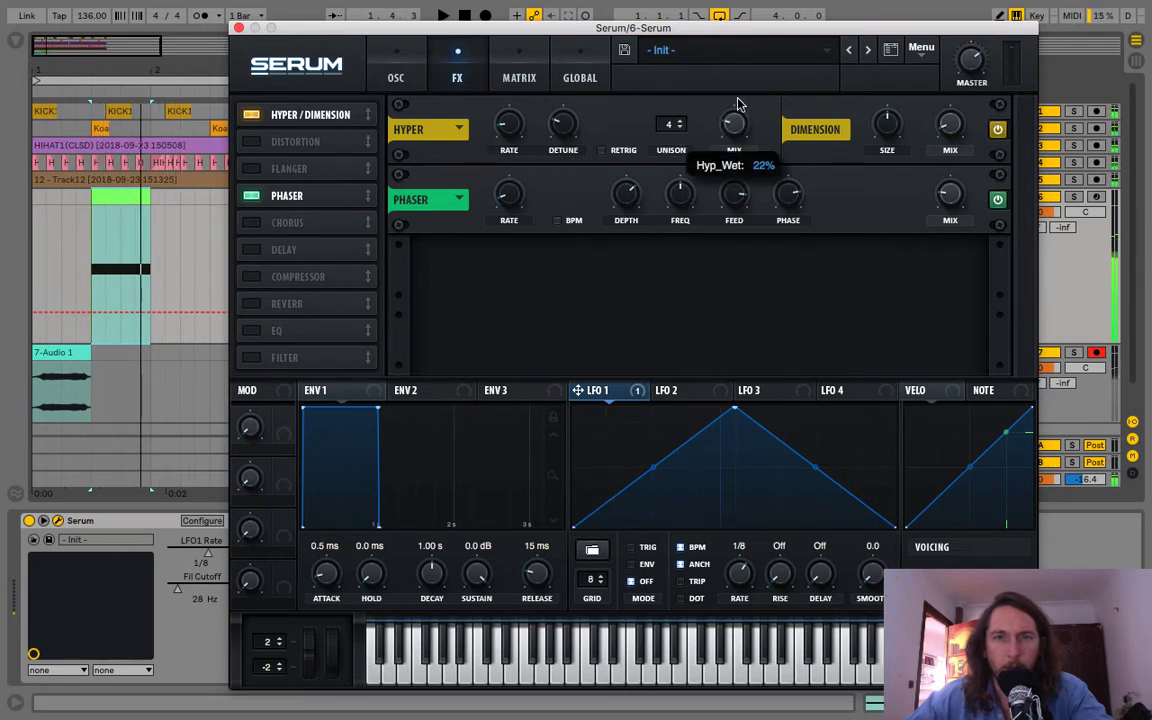
drag(949, 123, 889, 91)
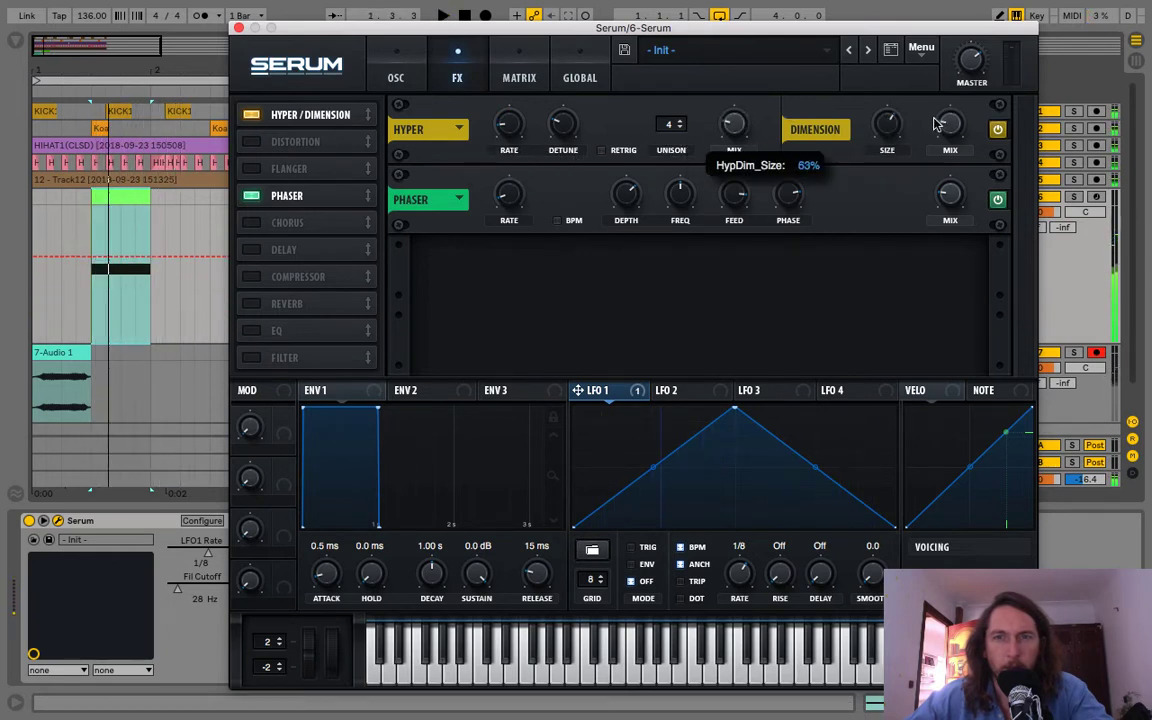
Step: Set the filter cutoff's base to about 47 Hz and close Serum's editor
click(412, 79)
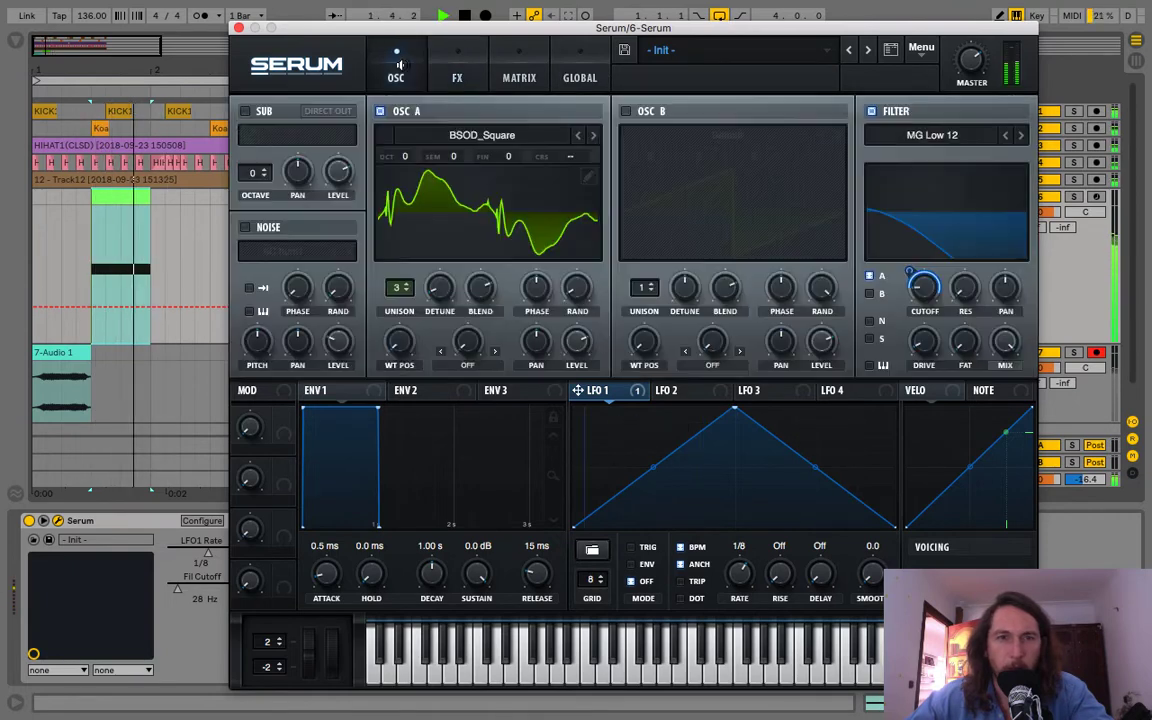
drag(924, 288, 959, 286)
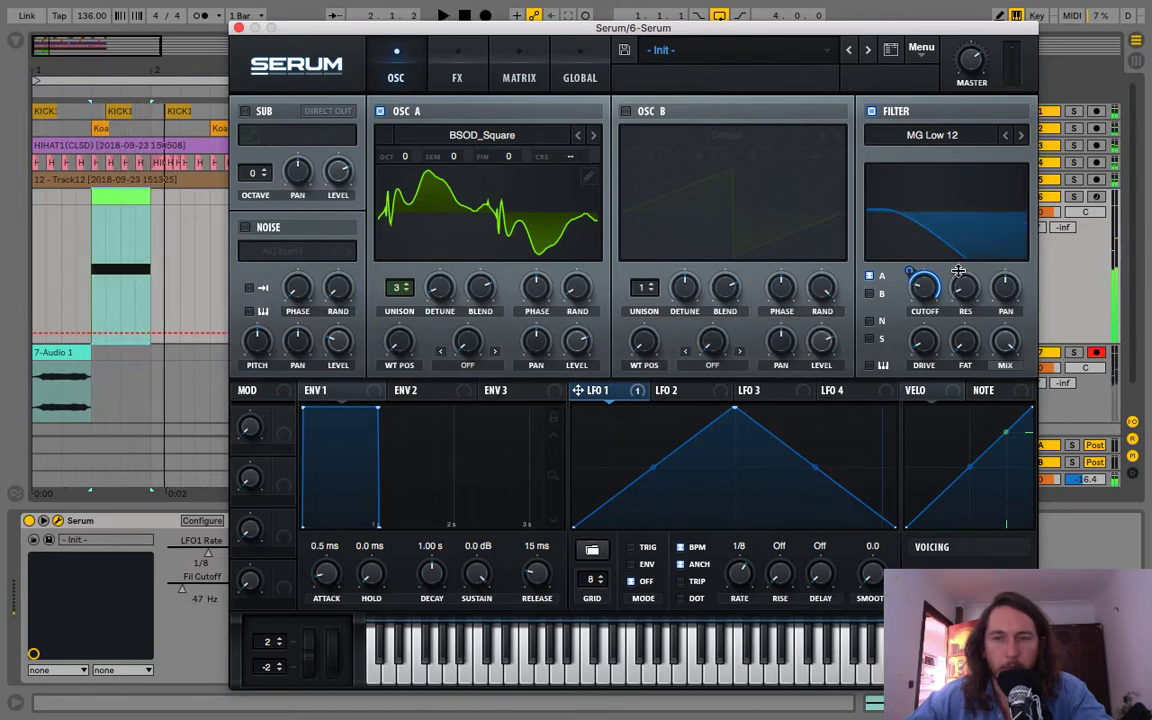
click(239, 29)
Step: Automate Fil Reso to rise to about 27% across the Serum clip, and disarm the 7 Audio track for playback
drag(151, 333, 92, 341)
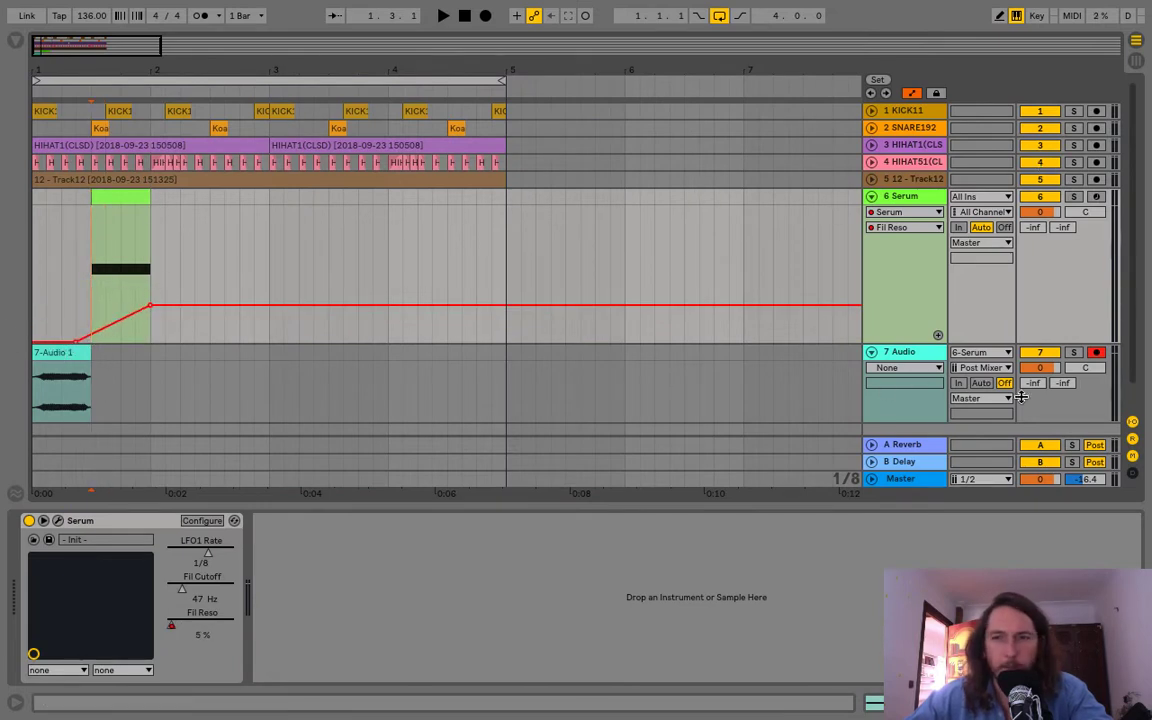
click(77, 352)
key(space)
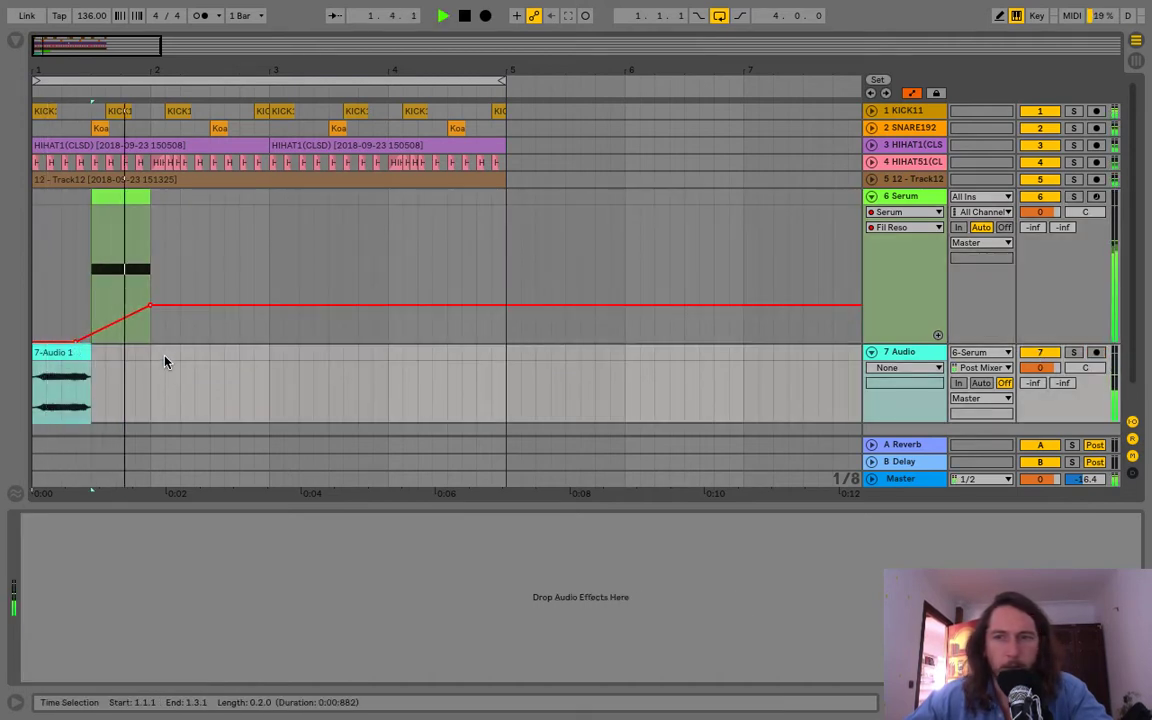
key(space)
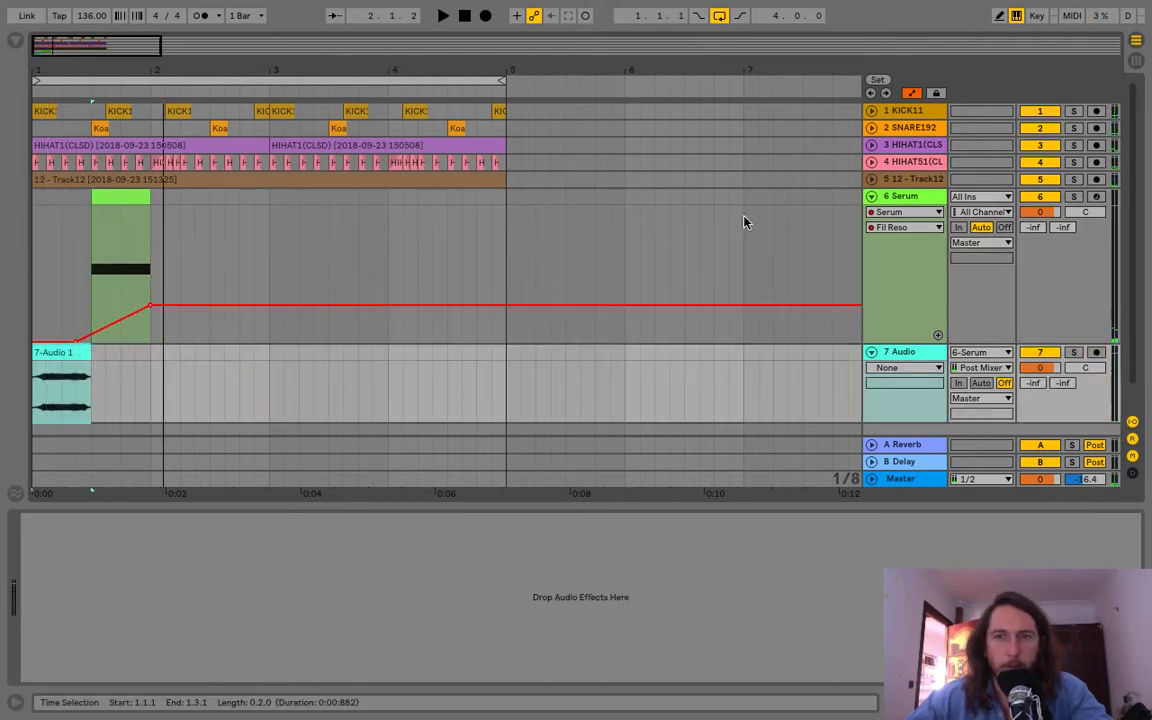
Step: Extend the Serum clip to end at 2.2.1 and consolidate it into one clip
drag(136, 199, 162, 199)
right_click(162, 199)
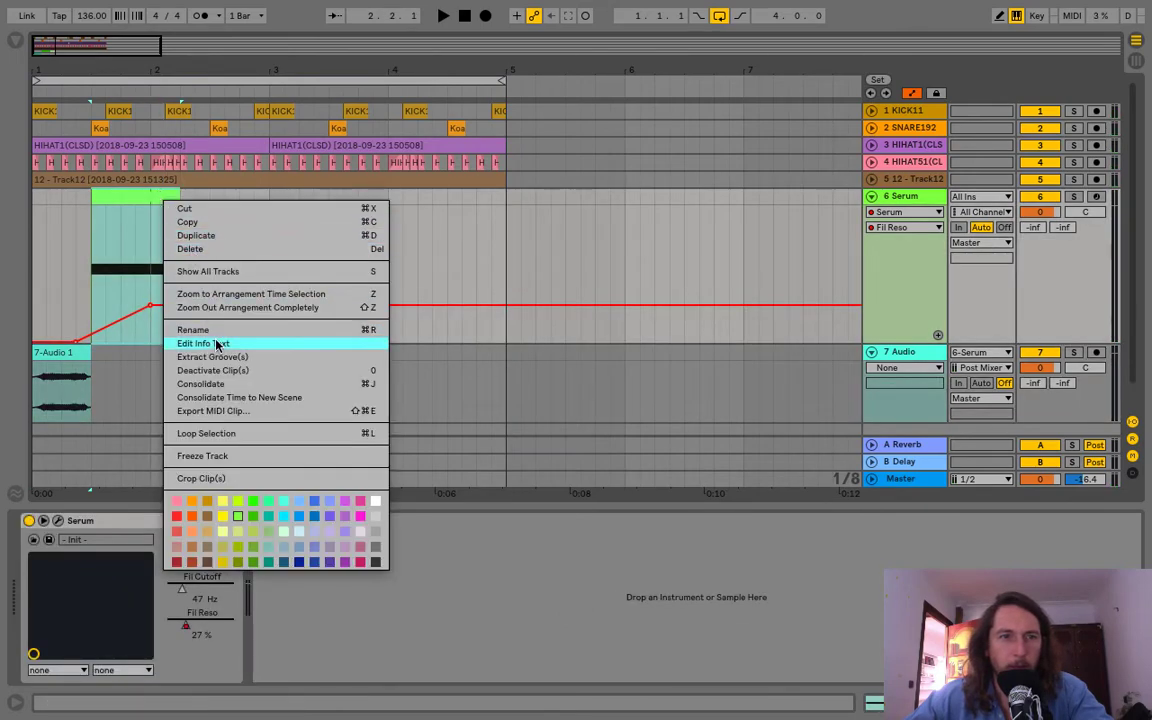
click(227, 385)
Step: Delete the second E0 note in the consolidated Serum clip and stretch the first with Legato to fill the clip
double_click(123, 199)
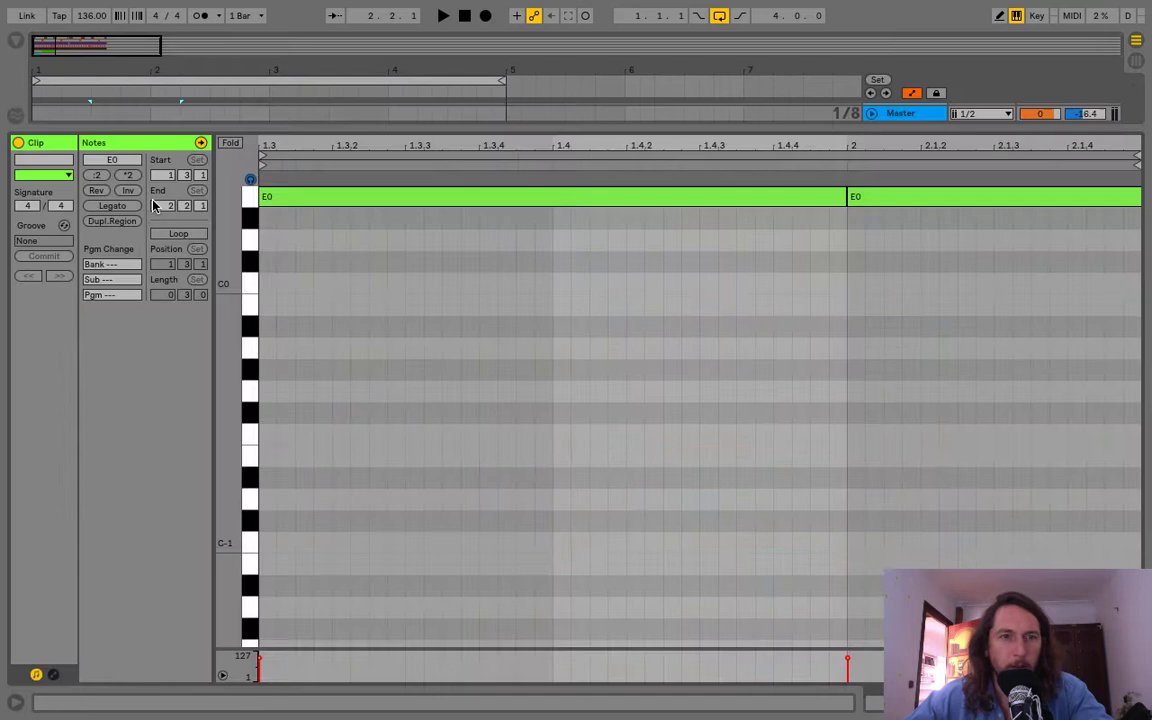
click(848, 196)
key(Delete)
click(766, 200)
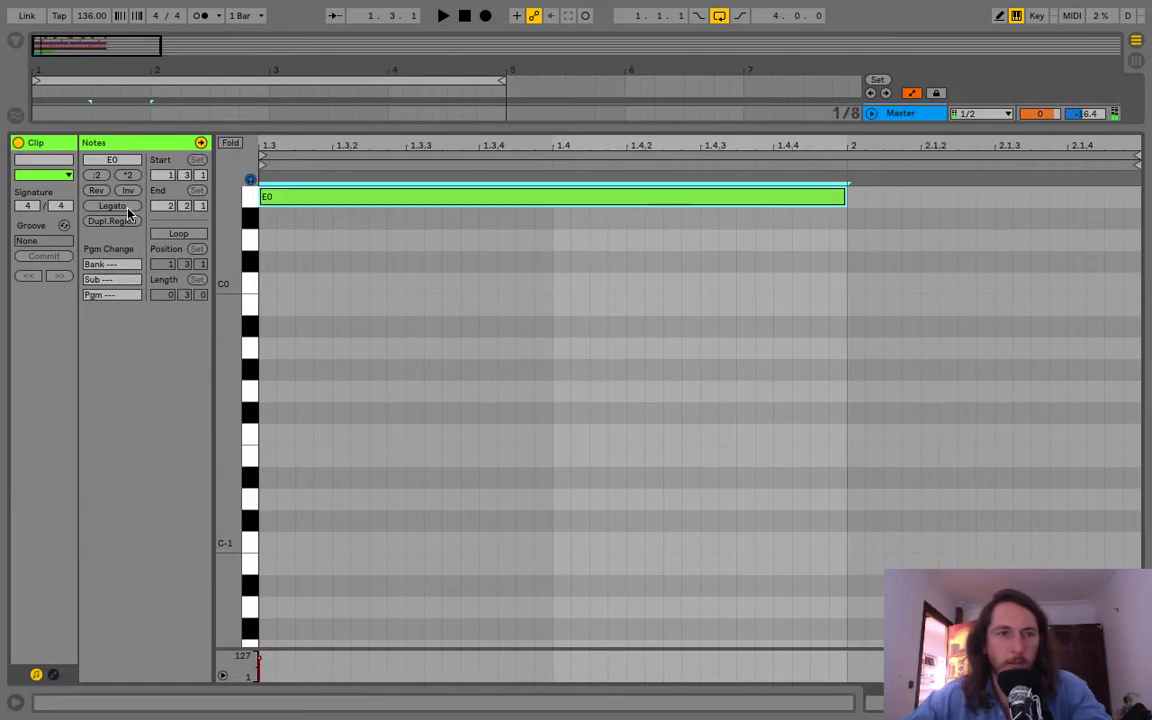
click(126, 208)
click(1136, 703)
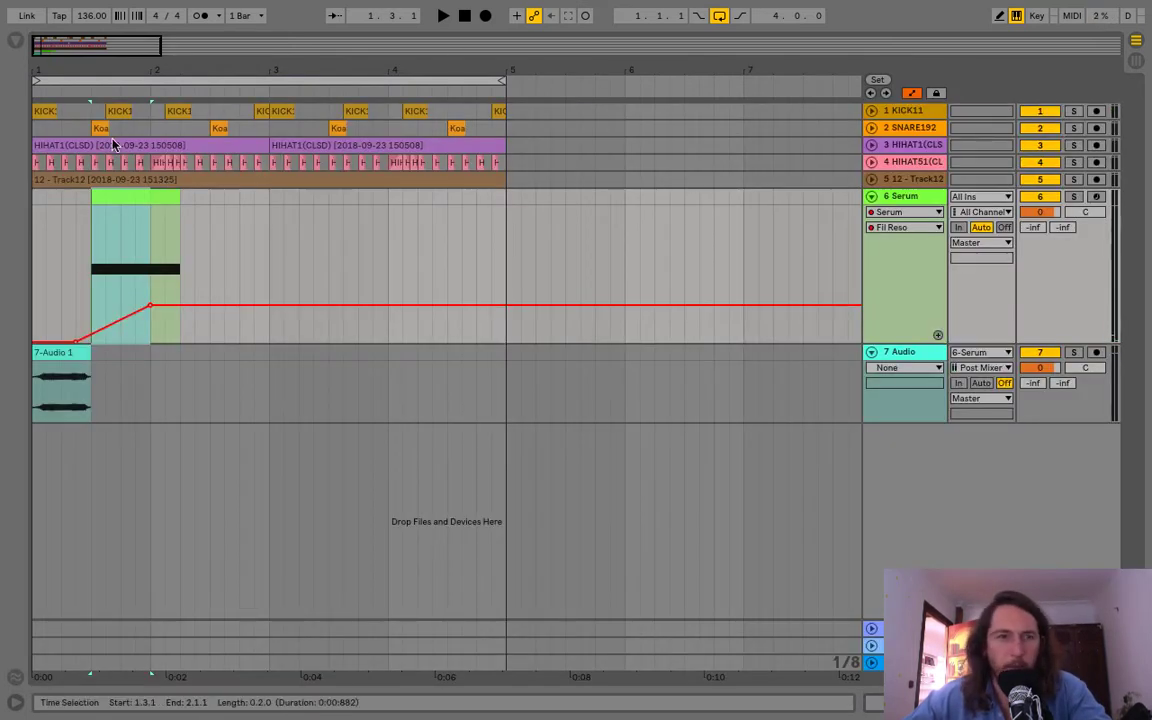
Step: Move the end of the Fil Reso ramp to the Serum clip's end at 0.27 and play the arrangement from the start
drag(154, 310, 180, 306)
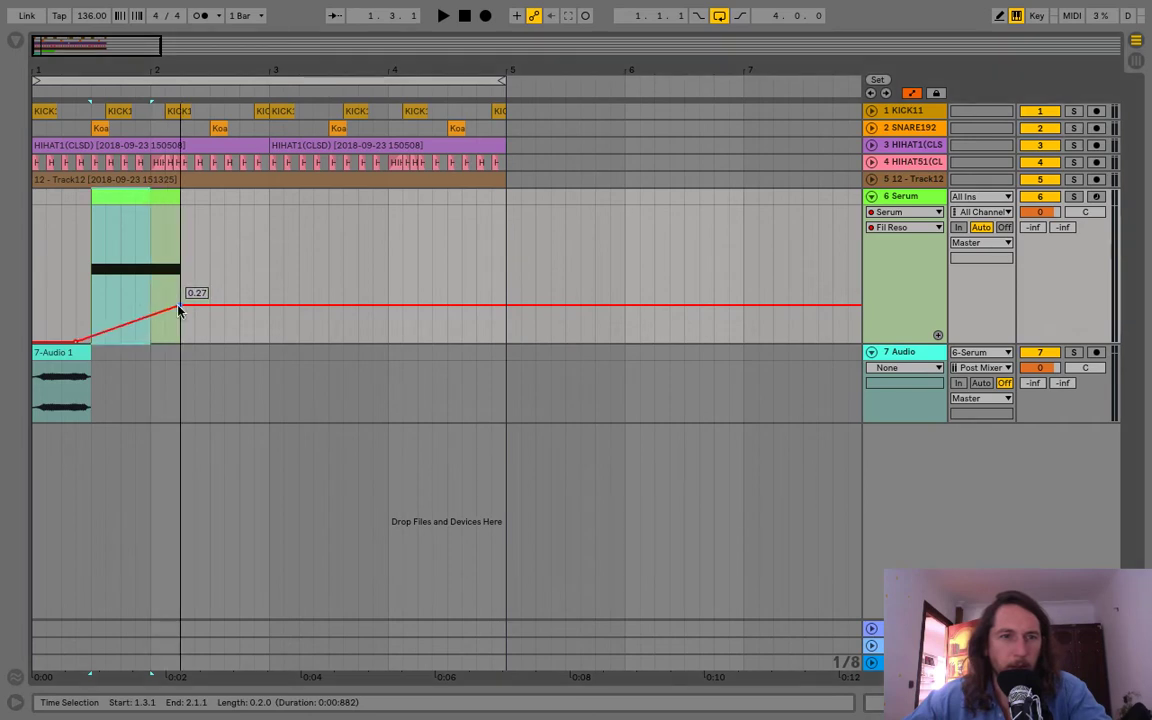
click(48, 178)
key(space)
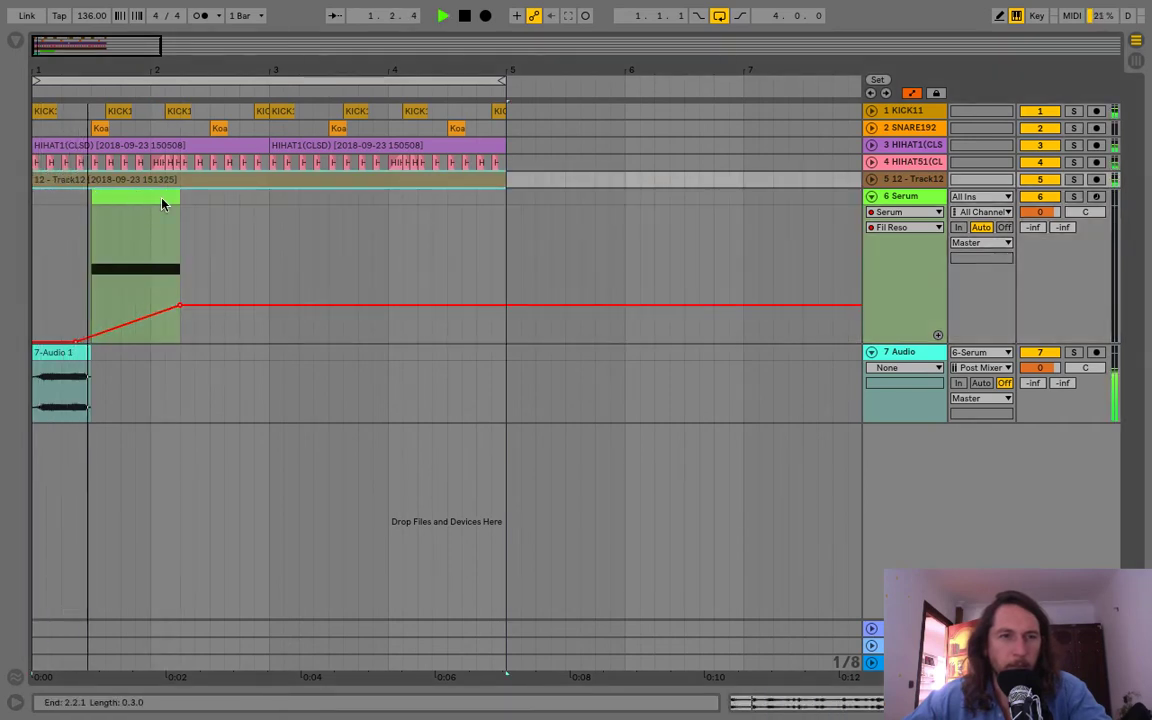
Step: Play the arrangement from the start and extend the Serum clip to end at 2.3.1
key(space)
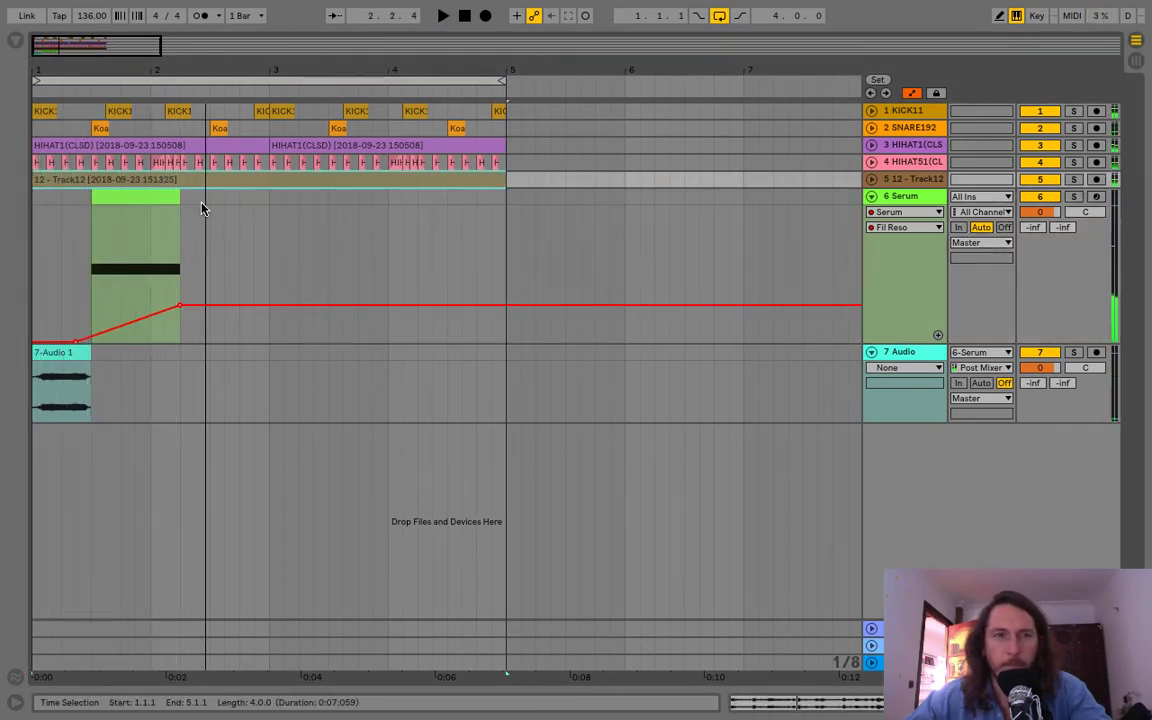
click(72, 181)
key(space)
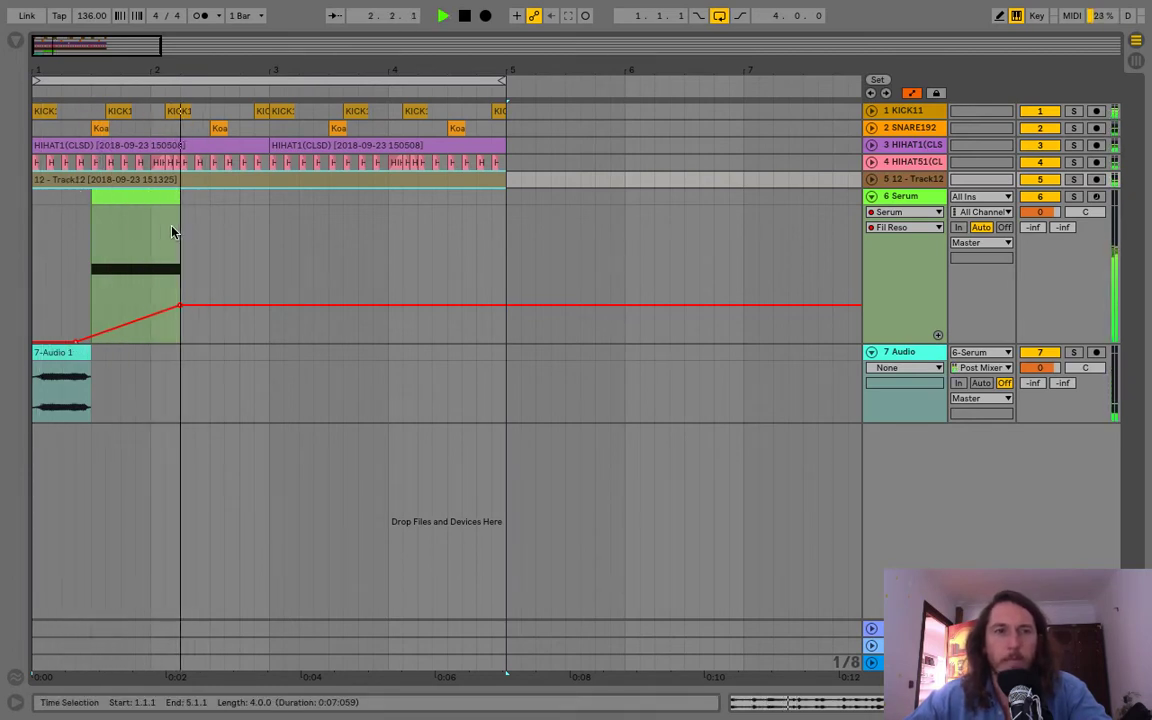
click(174, 200)
key(space)
drag(174, 200, 210, 207)
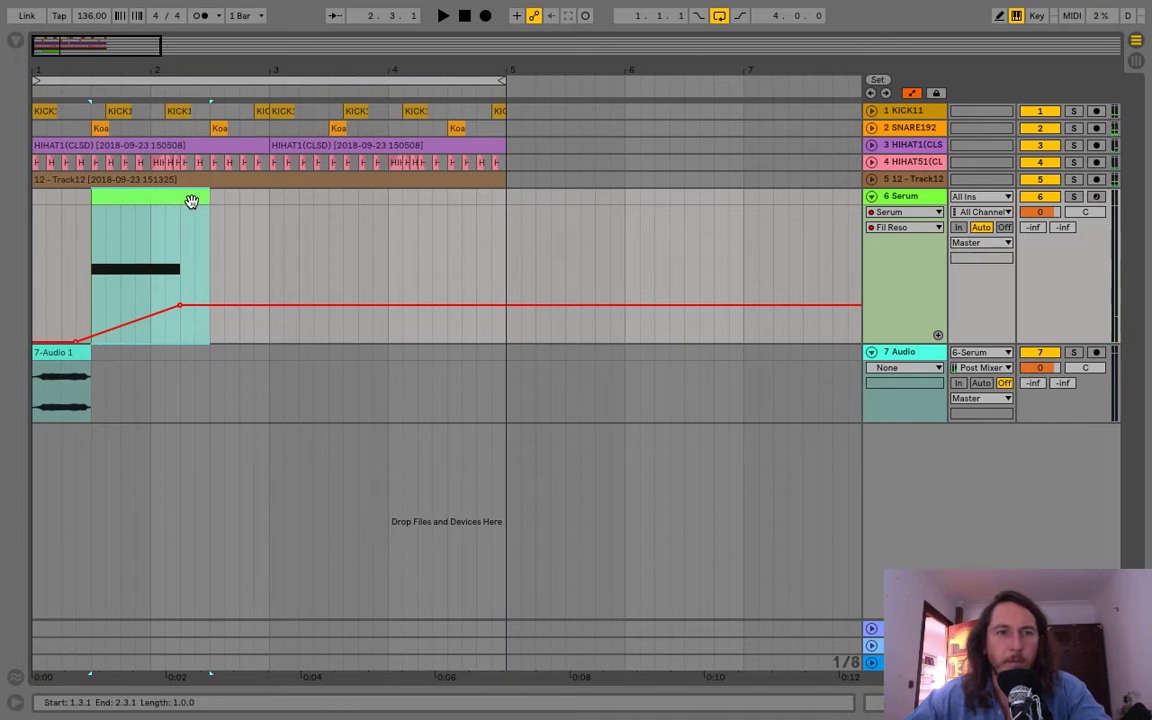
Step: Stretch the E0 note in the Serum clip to fill it up to 2.3
double_click(191, 201)
drag(922, 198, 1083, 197)
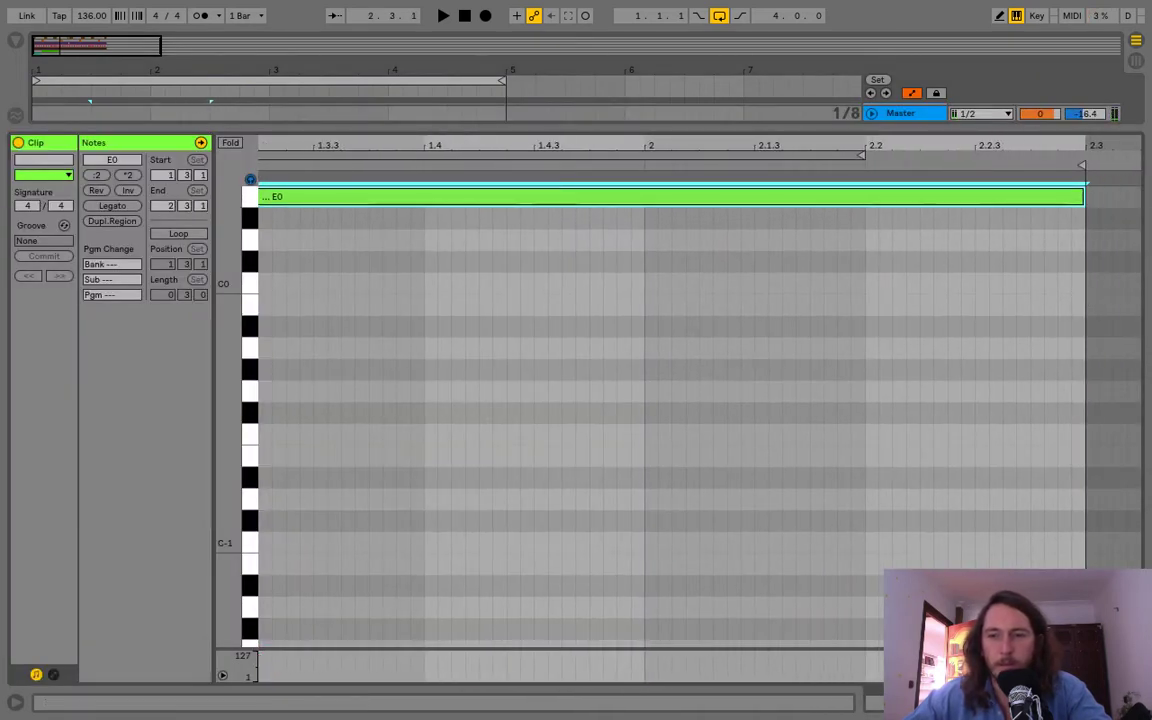
click(1136, 703)
Step: Move the end of the Fil Reso ramp to the Serum clip's end at 2.3.1 and play the arrangement
drag(174, 314, 210, 310)
key(space)
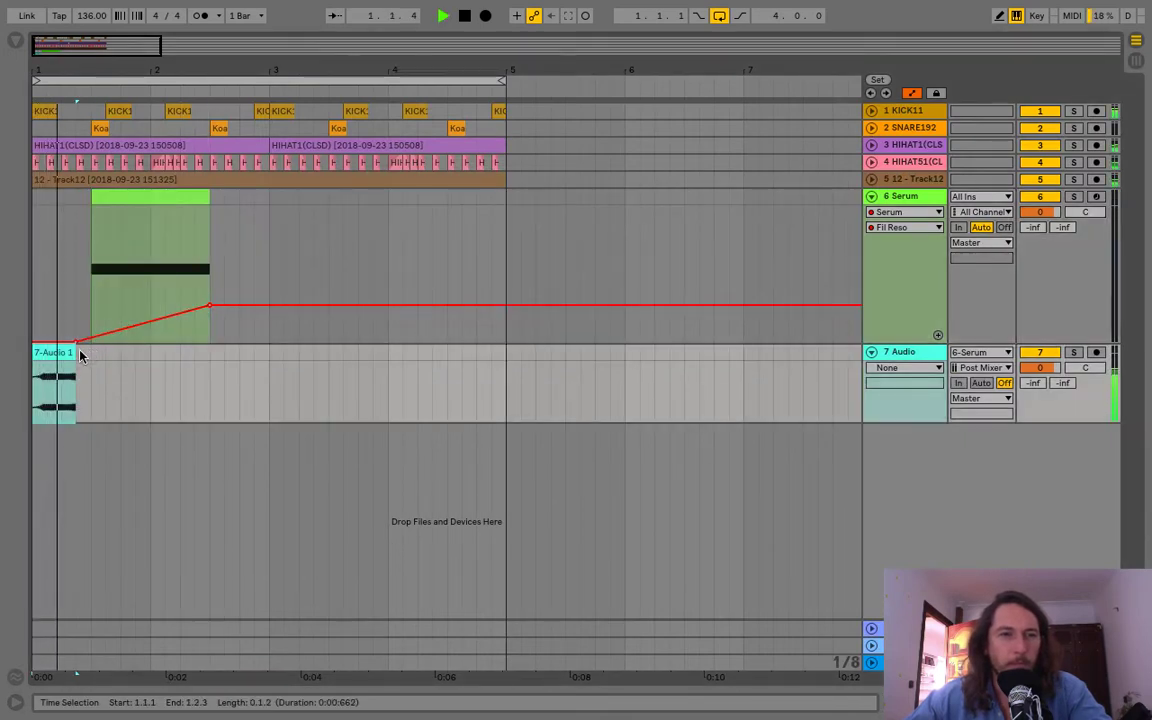
mouse_move(77, 361)
mouse_down()
mouse_move(91, 361)
mouse_move(75, 340)
mouse_up()
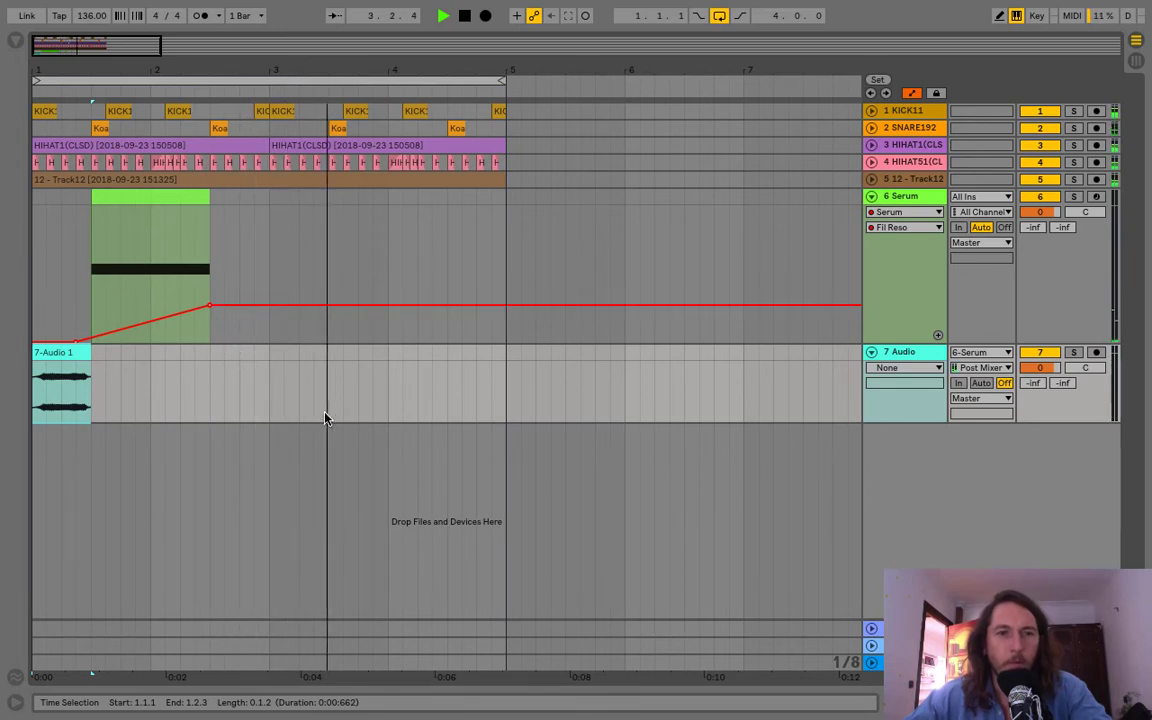
key(space)
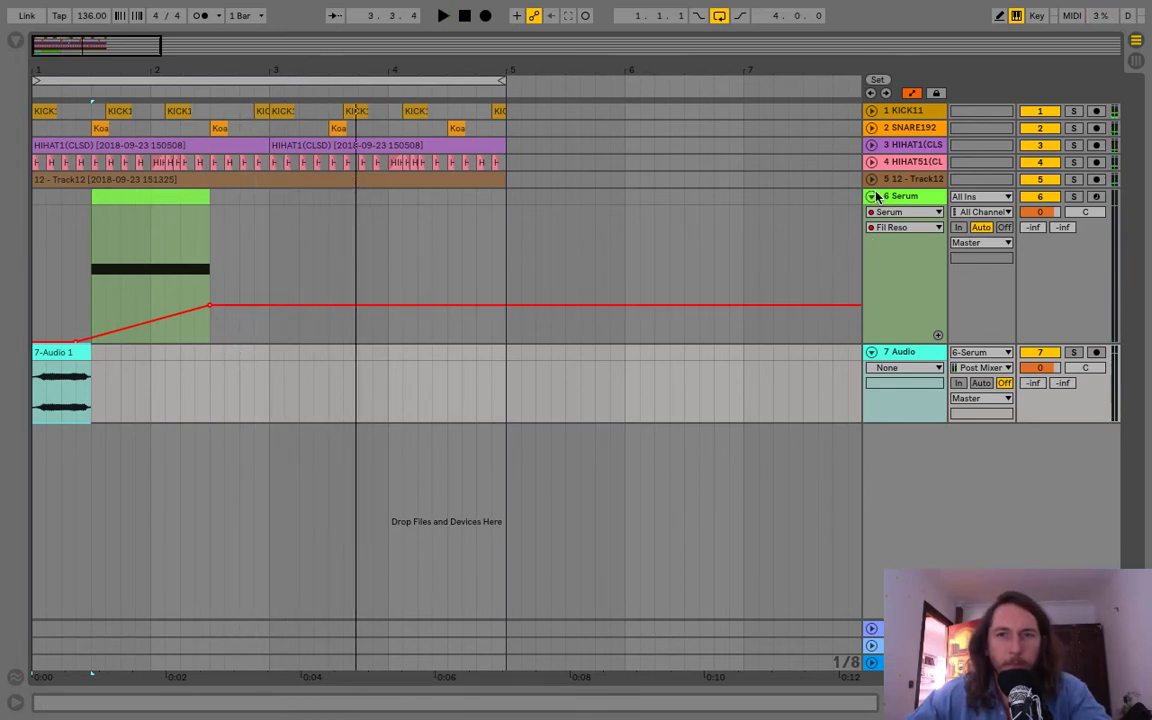
Step: Insert an audio track below 7 Audio with 6-Serum as its input, and set the 7 Audio input to Ext. In
click(905, 197)
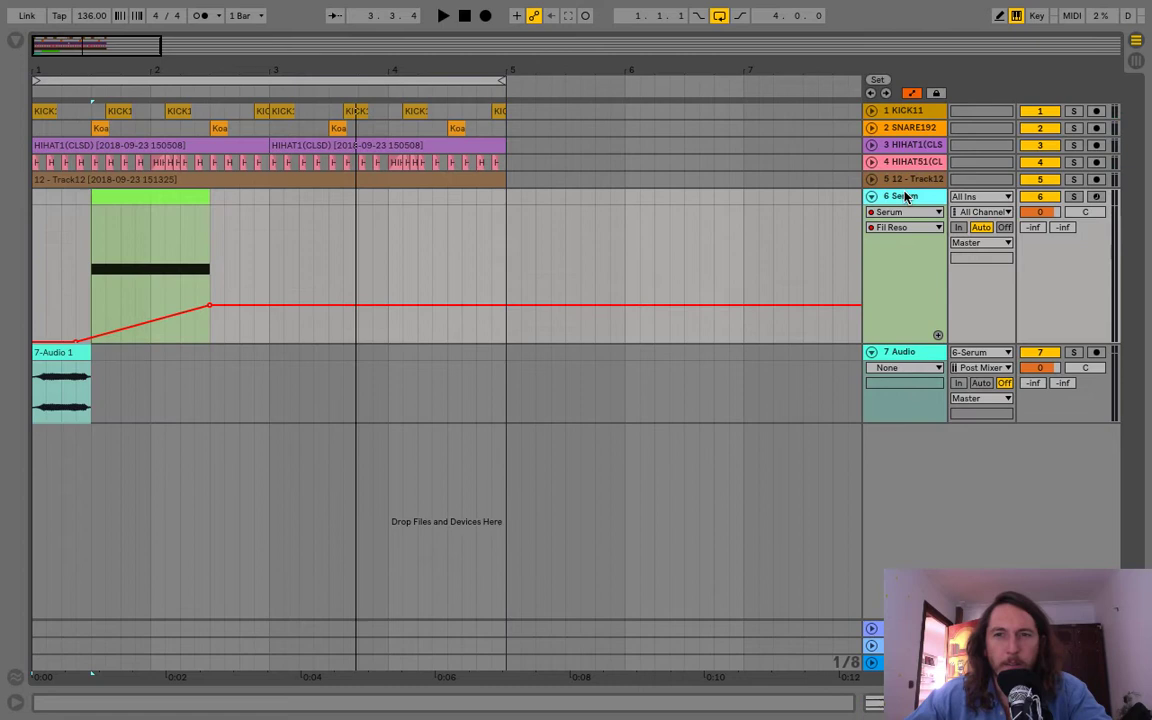
right_click(905, 437)
click(920, 441)
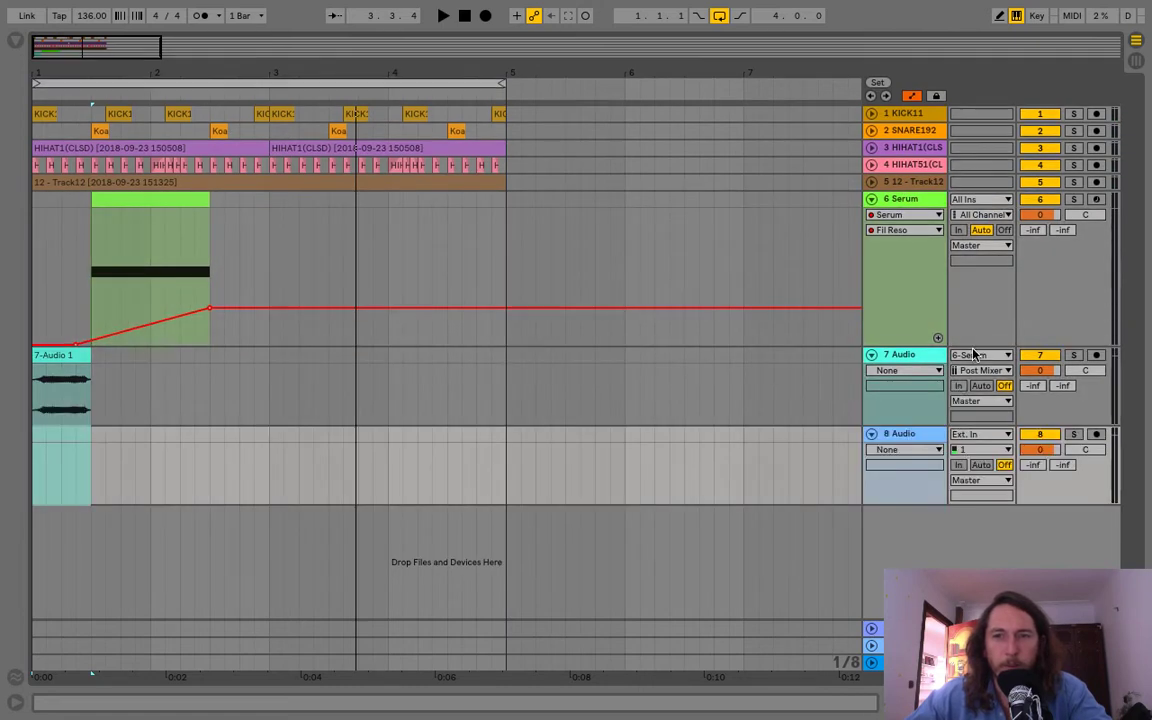
click(973, 354)
click(972, 368)
click(976, 436)
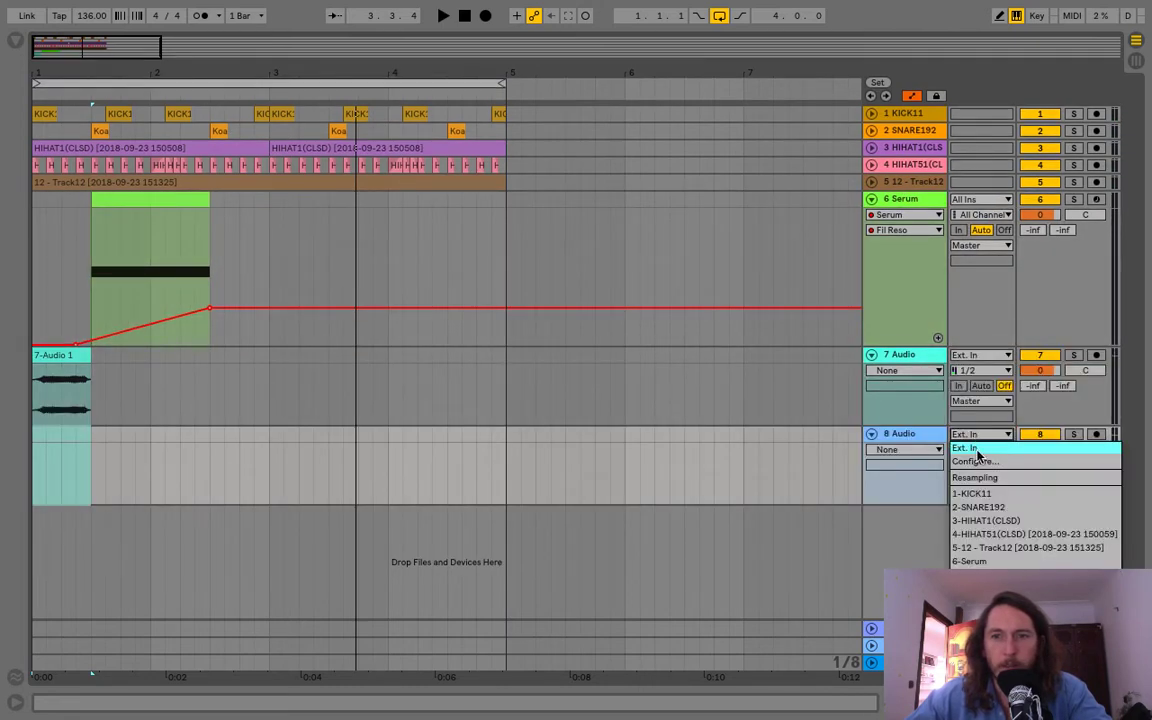
click(1000, 561)
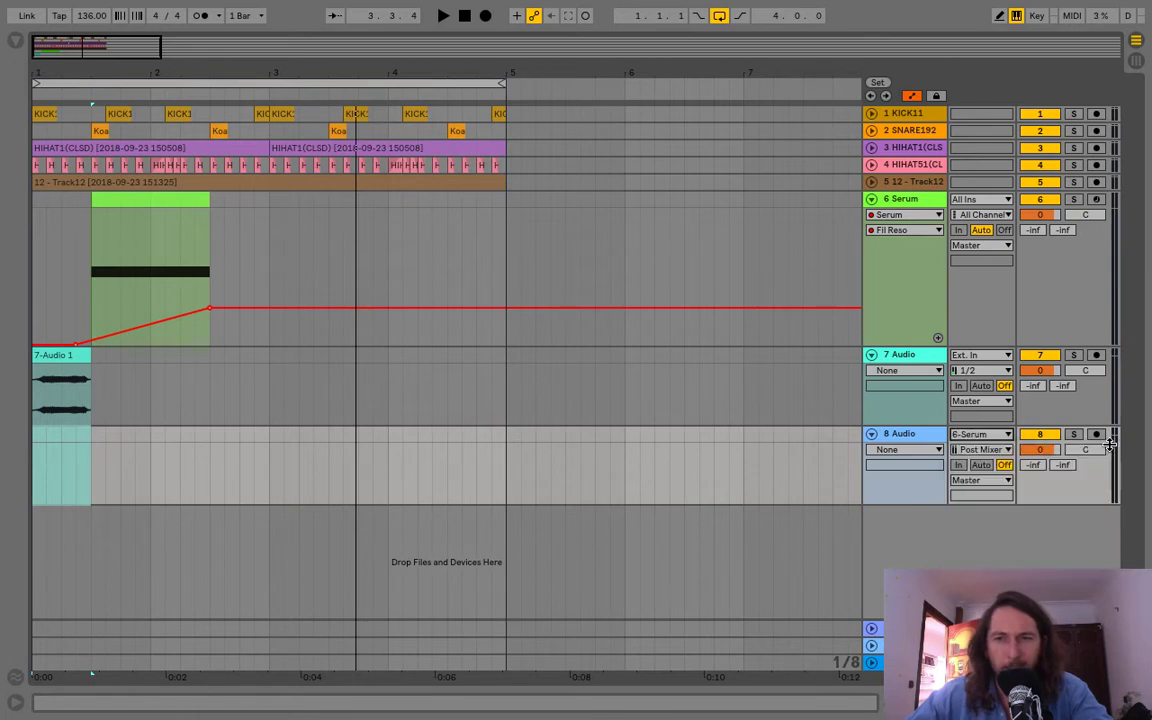
Step: Arm the 8 Audio track and record the Serum clip to audio from 1.3.1
click(190, 203)
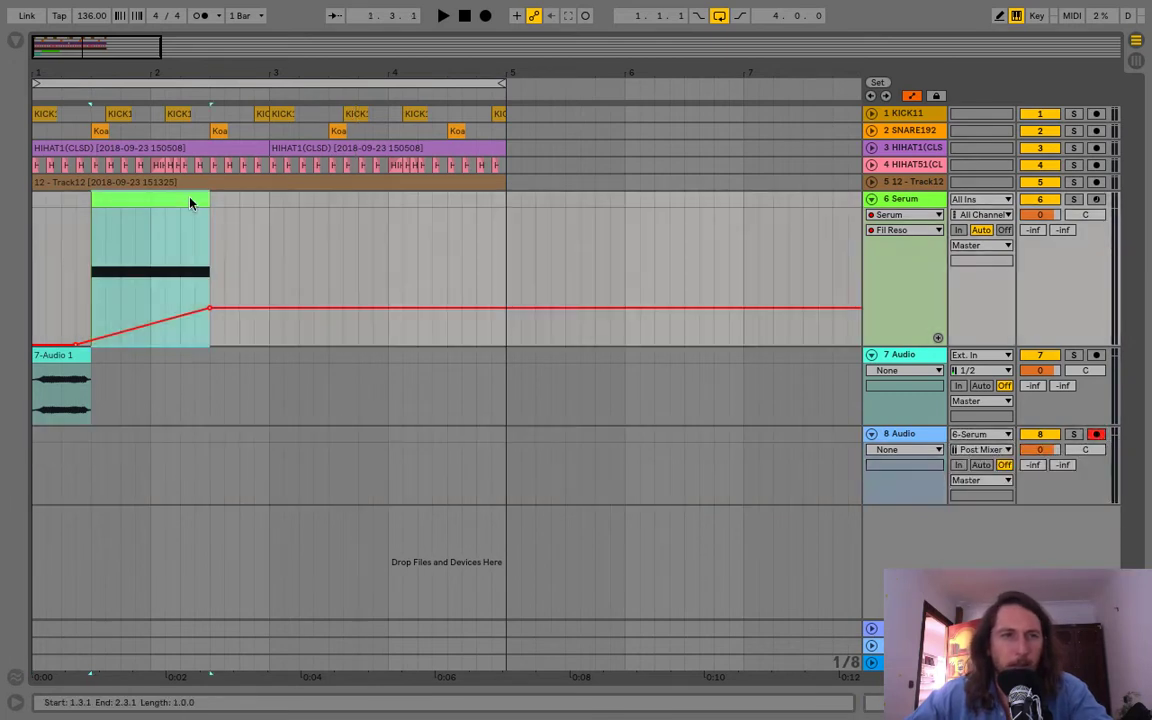
click(487, 18)
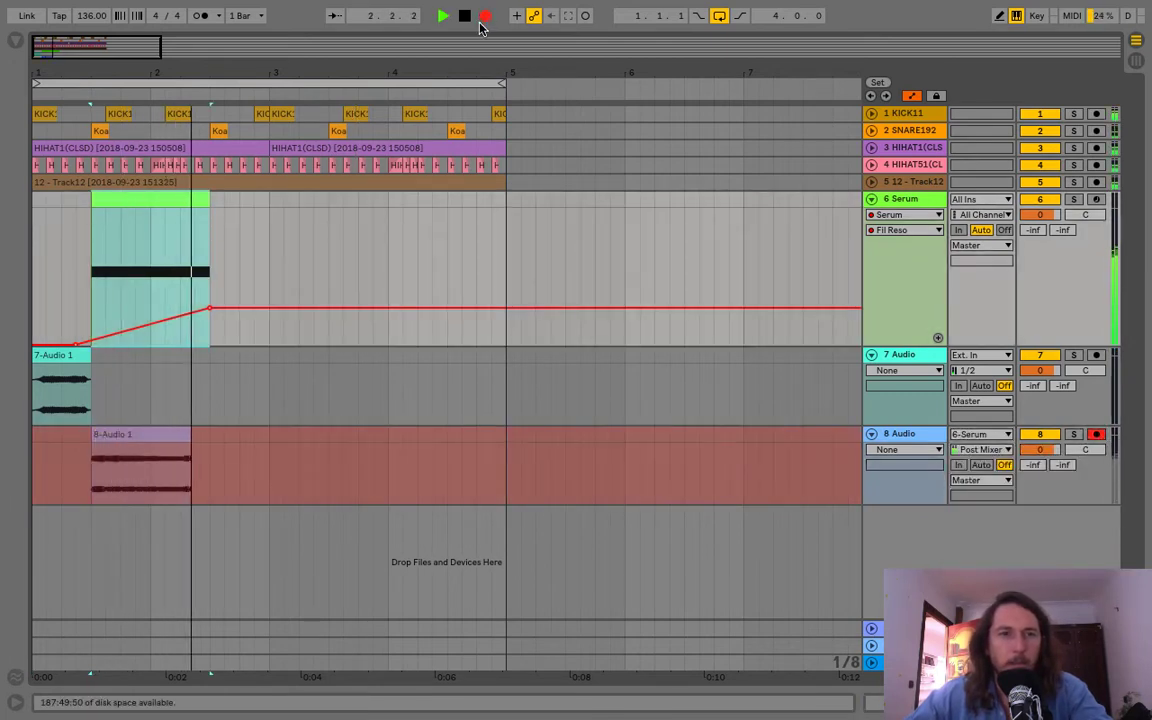
key(space)
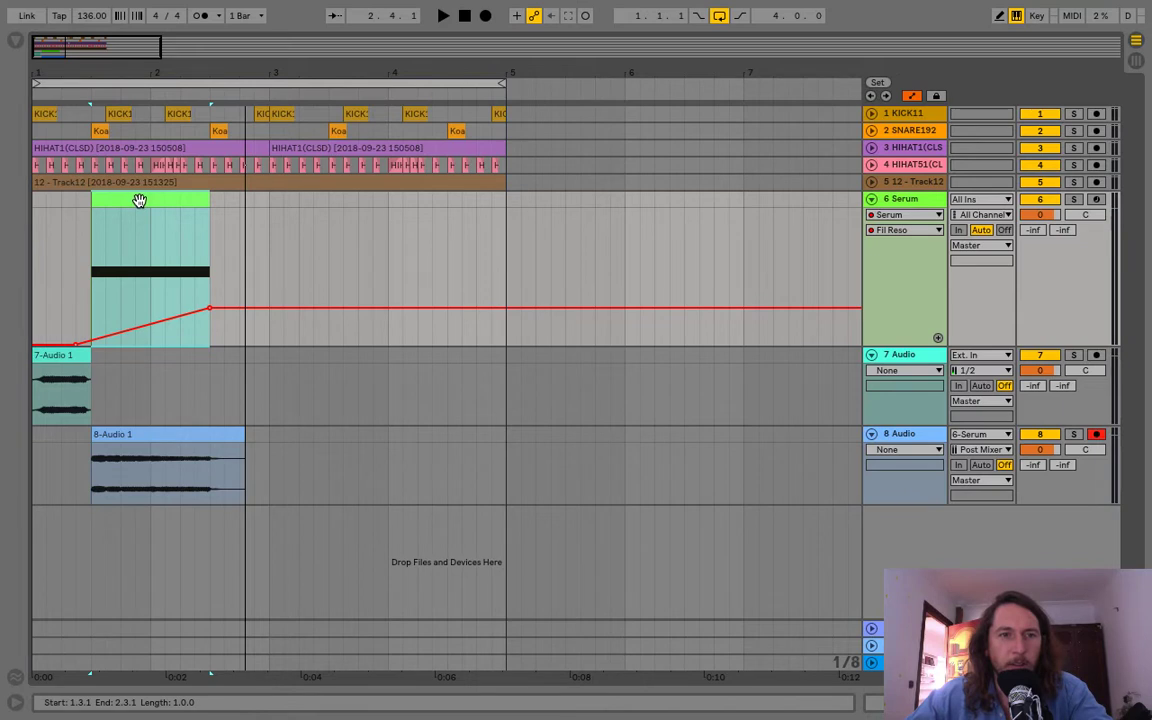
Step: Move the Serum clip to 3.1.1 with its Fil Reso automation deleted, and shorten it to end at 3.3.1
drag(139, 201, 383, 205)
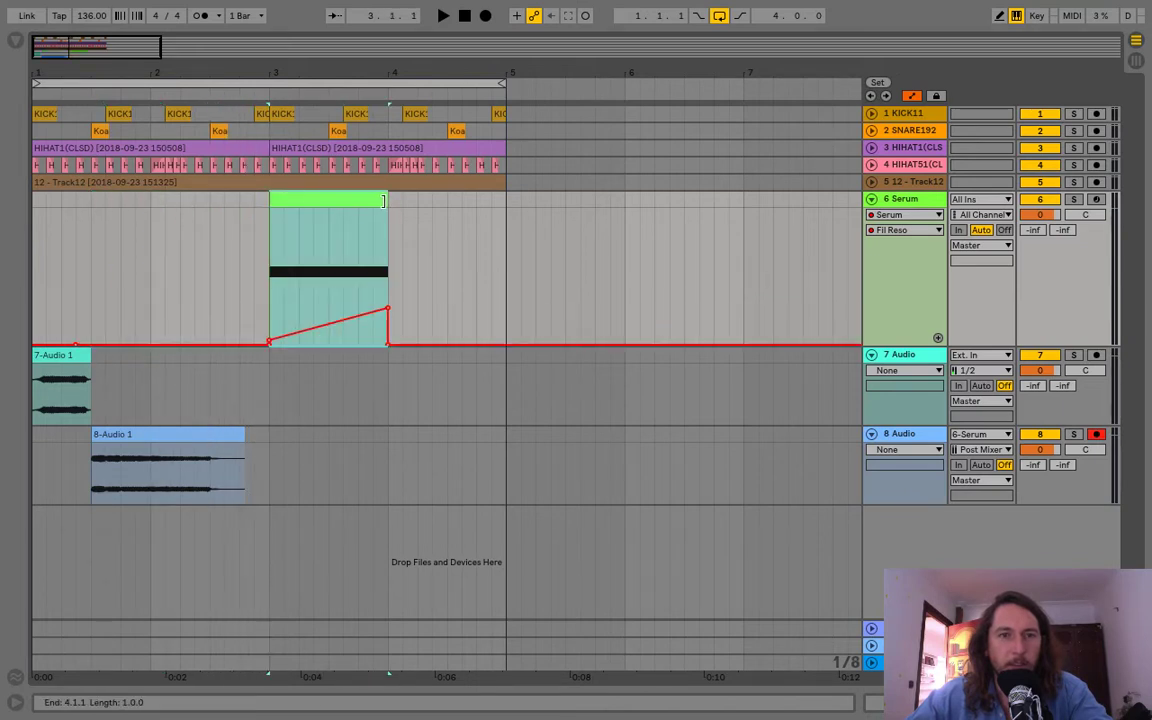
drag(444, 318, 238, 326)
key(Delete)
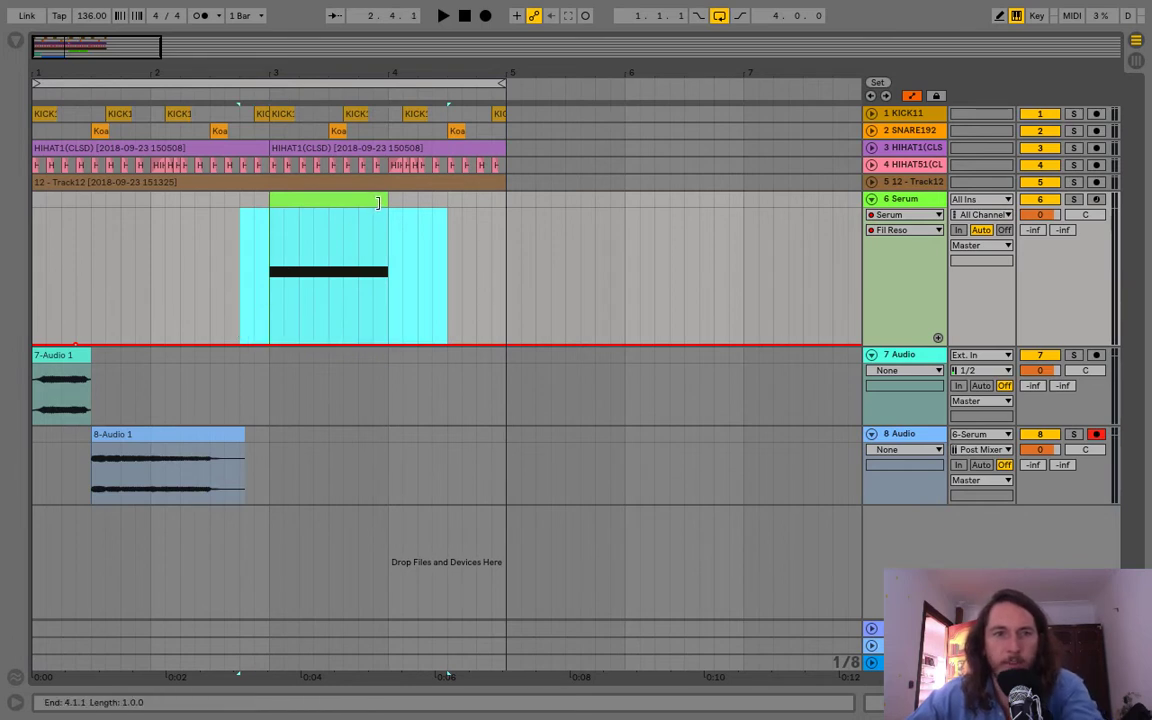
drag(383, 202, 318, 204)
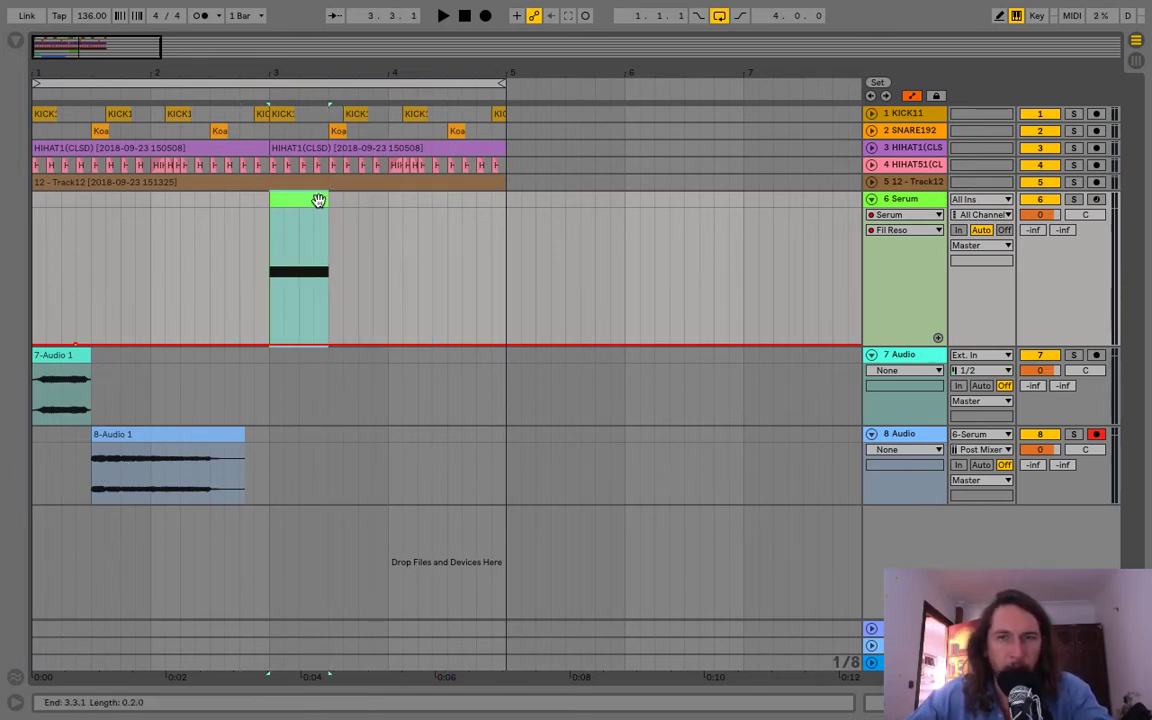
Step: Automate Fil Cutoff across the Serum clip to rise from 0.00 to 0.59 at the middle and fall to 0.00 at 3.3.1
click(900, 230)
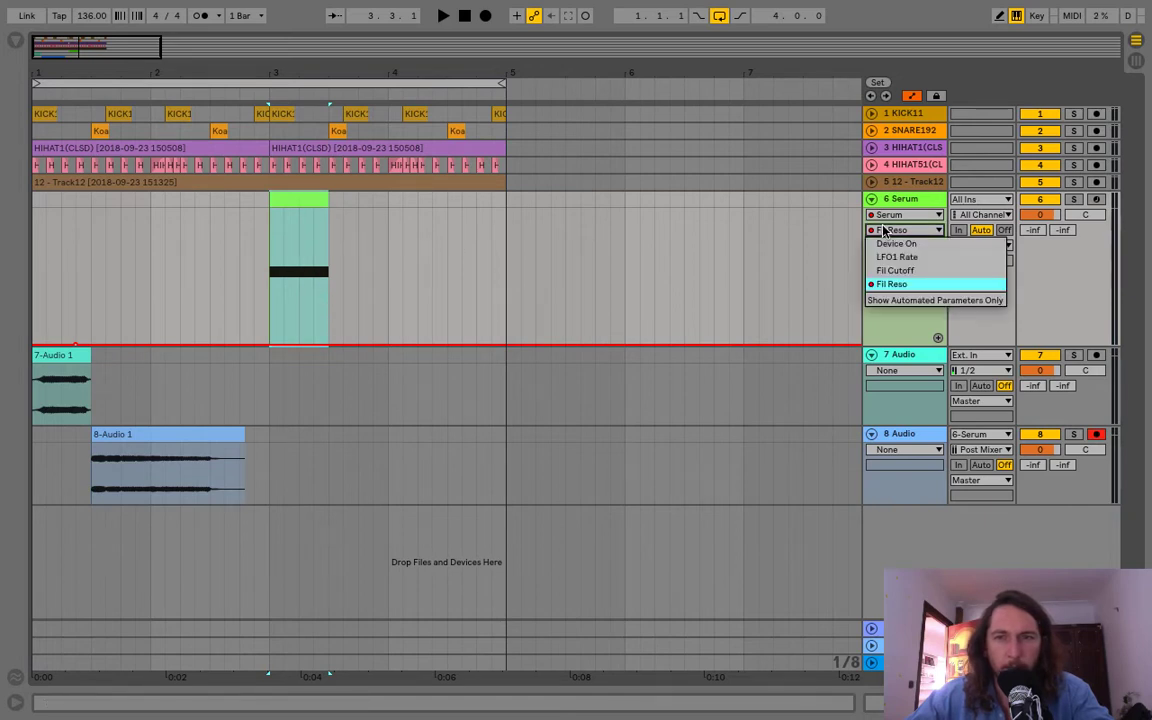
click(900, 267)
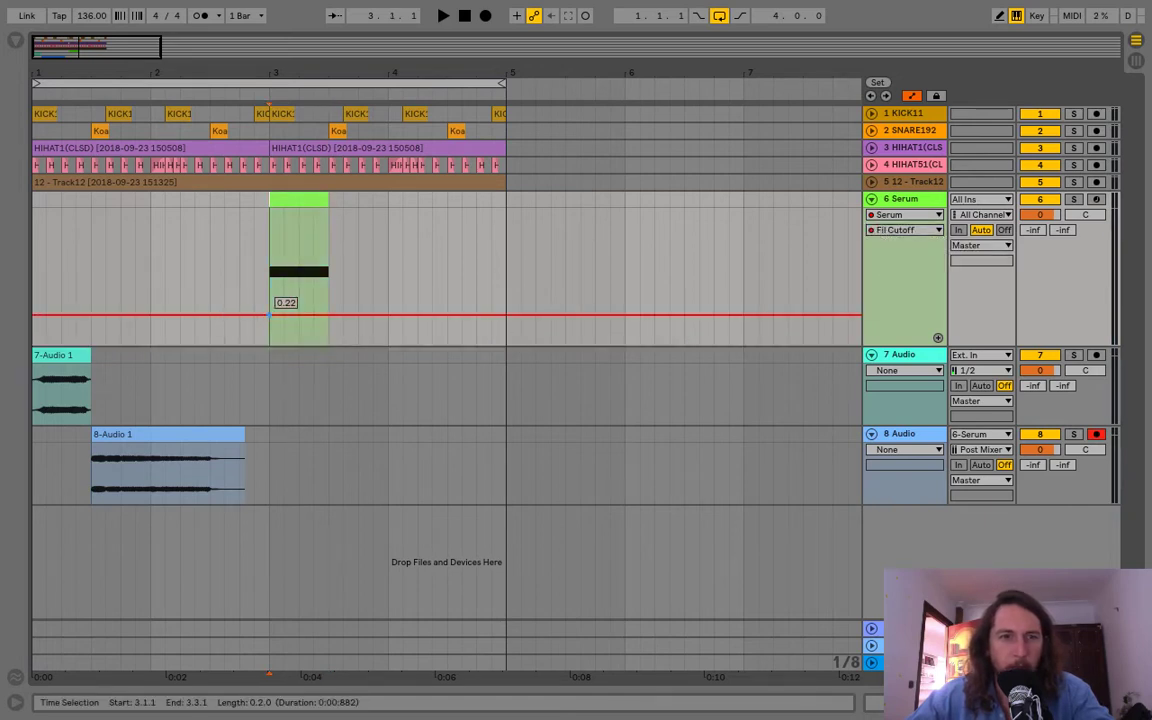
drag(269, 316, 328, 345)
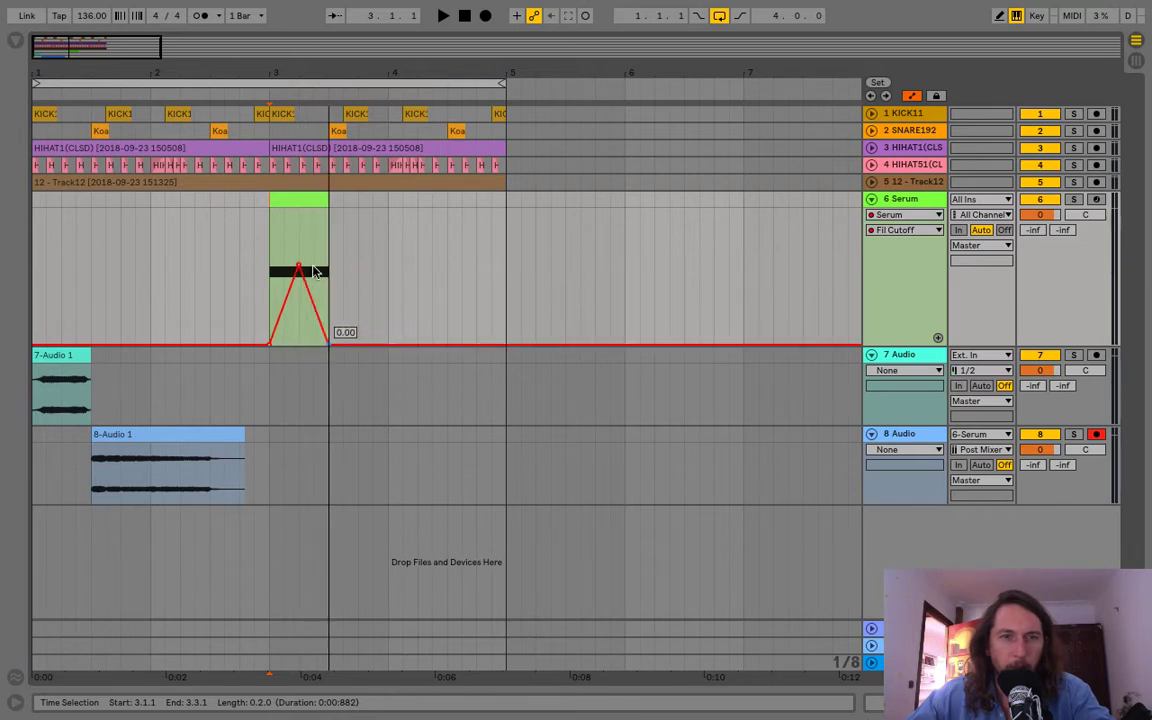
Step: Set Serum's OSC A wavetable to Basic_Mdc from the Analog group and close the Serum window
double_click(886, 203)
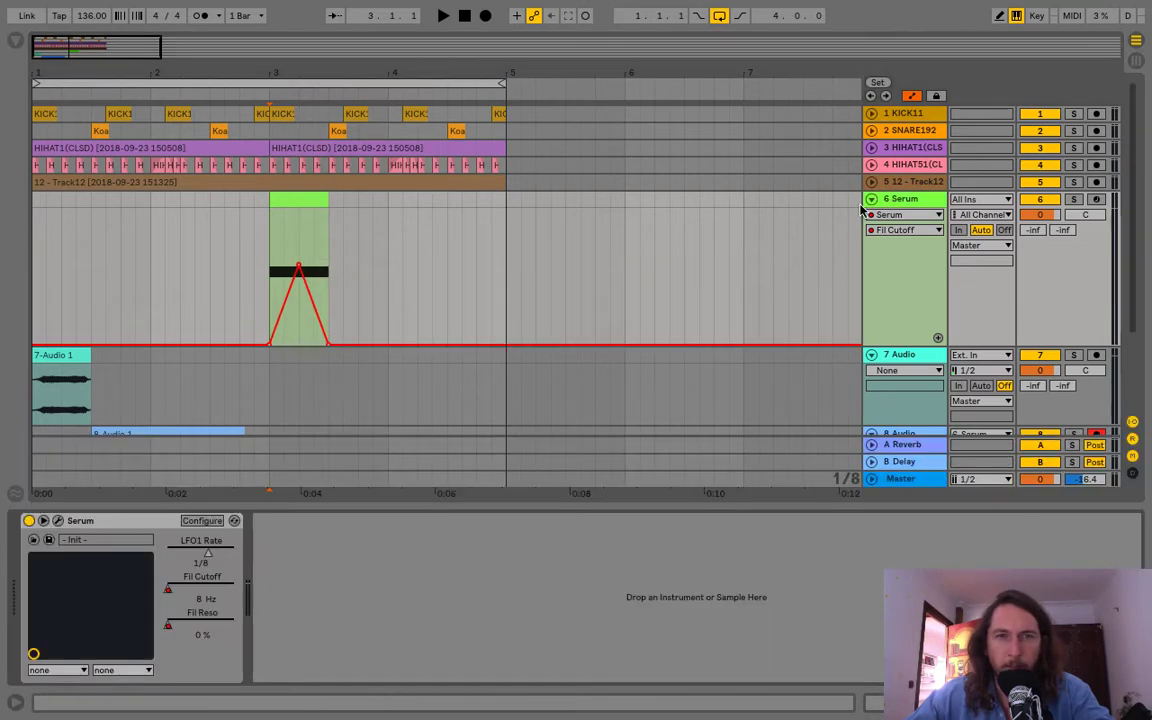
click(58, 521)
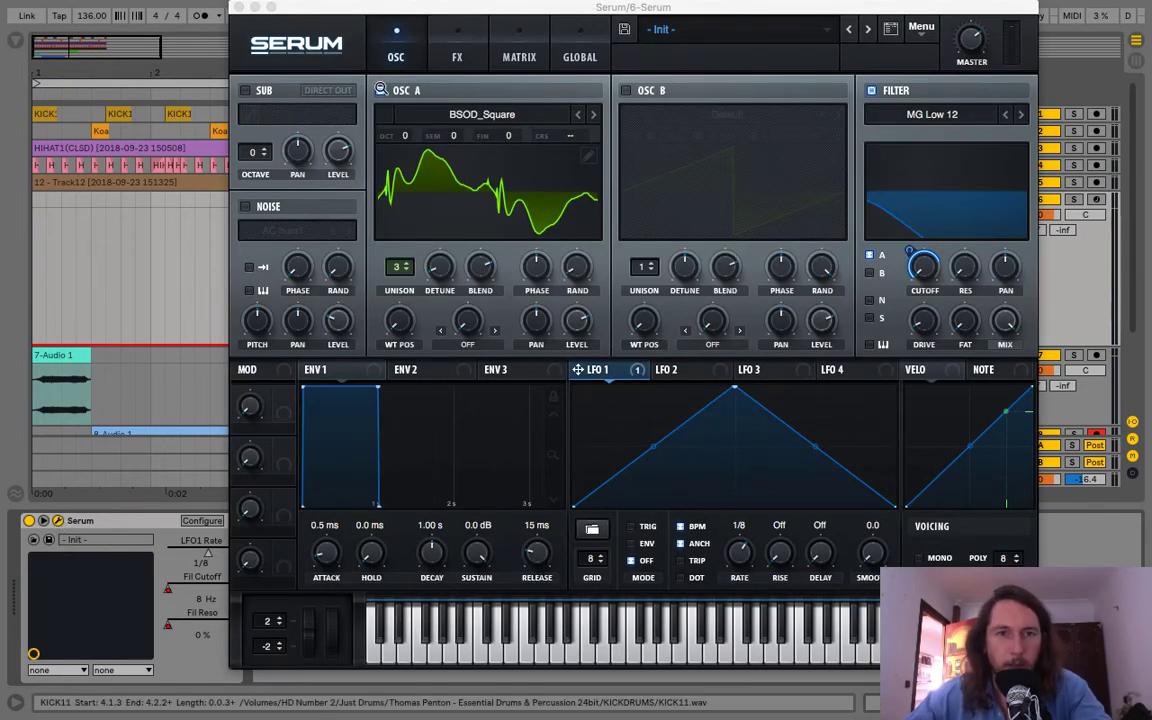
click(437, 113)
mouse_move(617, 153)
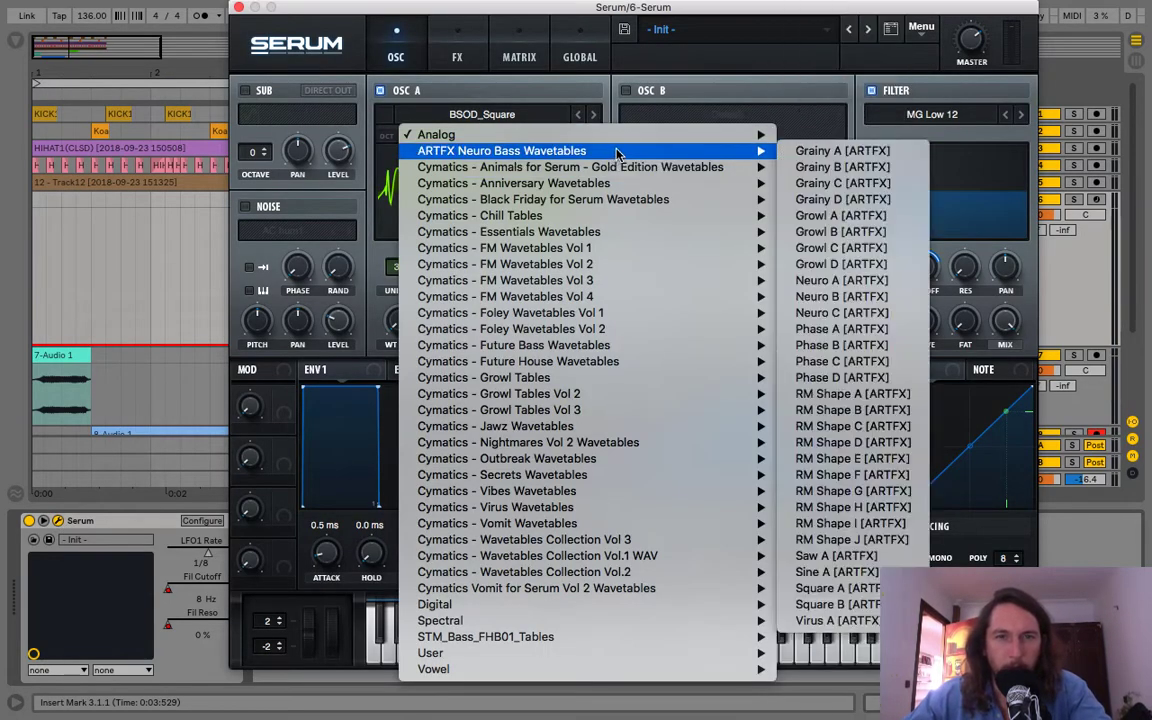
mouse_move(656, 138)
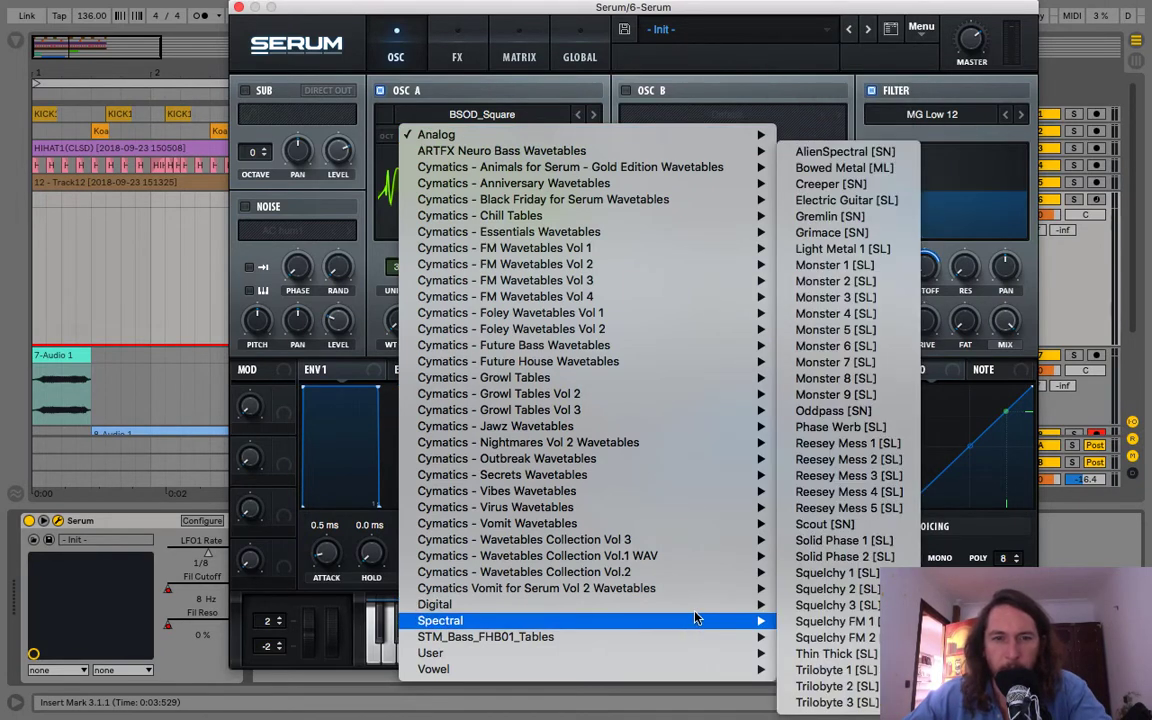
mouse_move(690, 604)
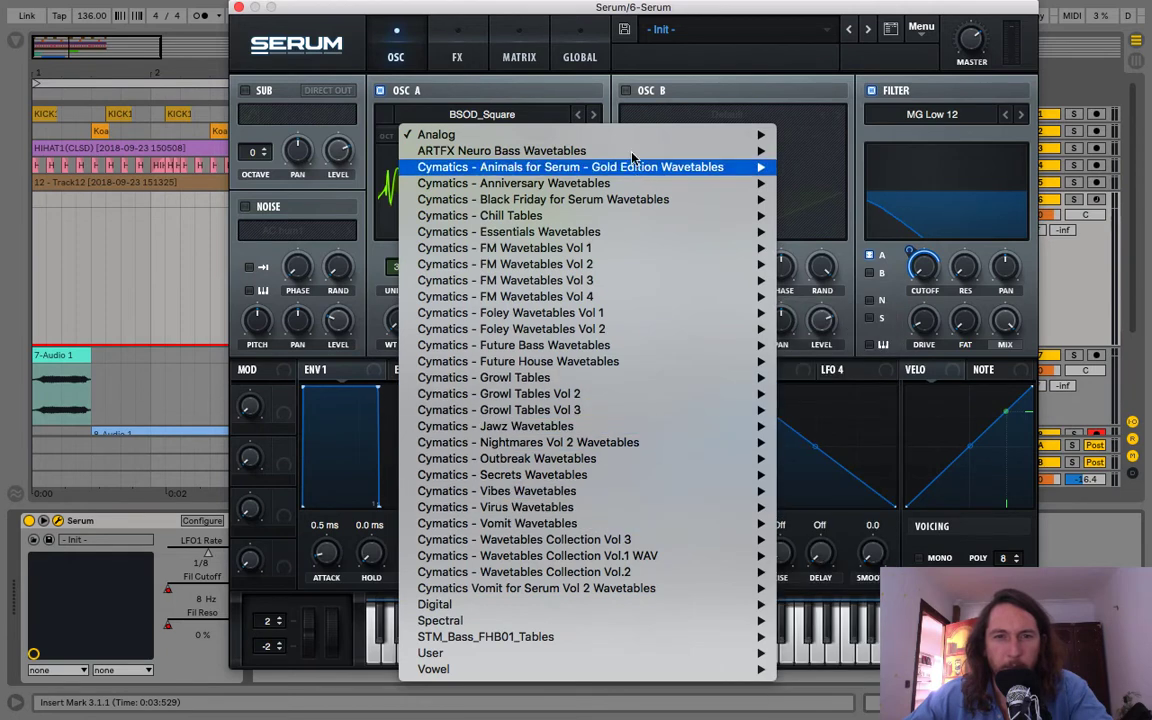
mouse_move(580, 133)
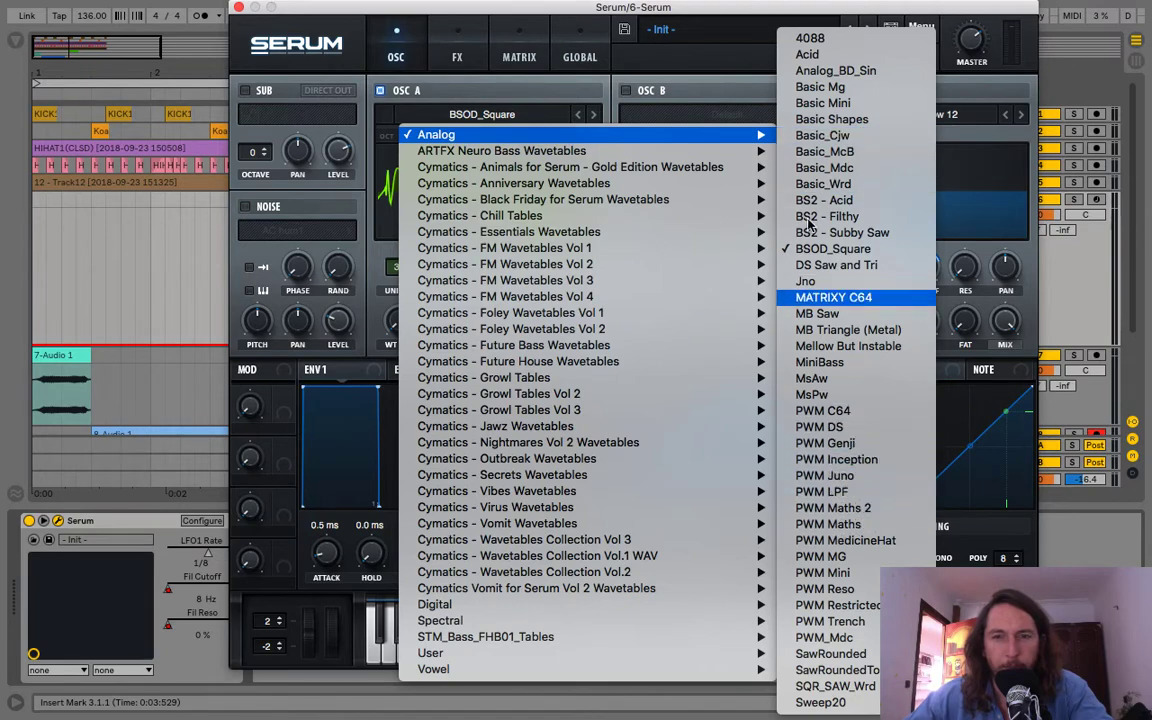
click(855, 168)
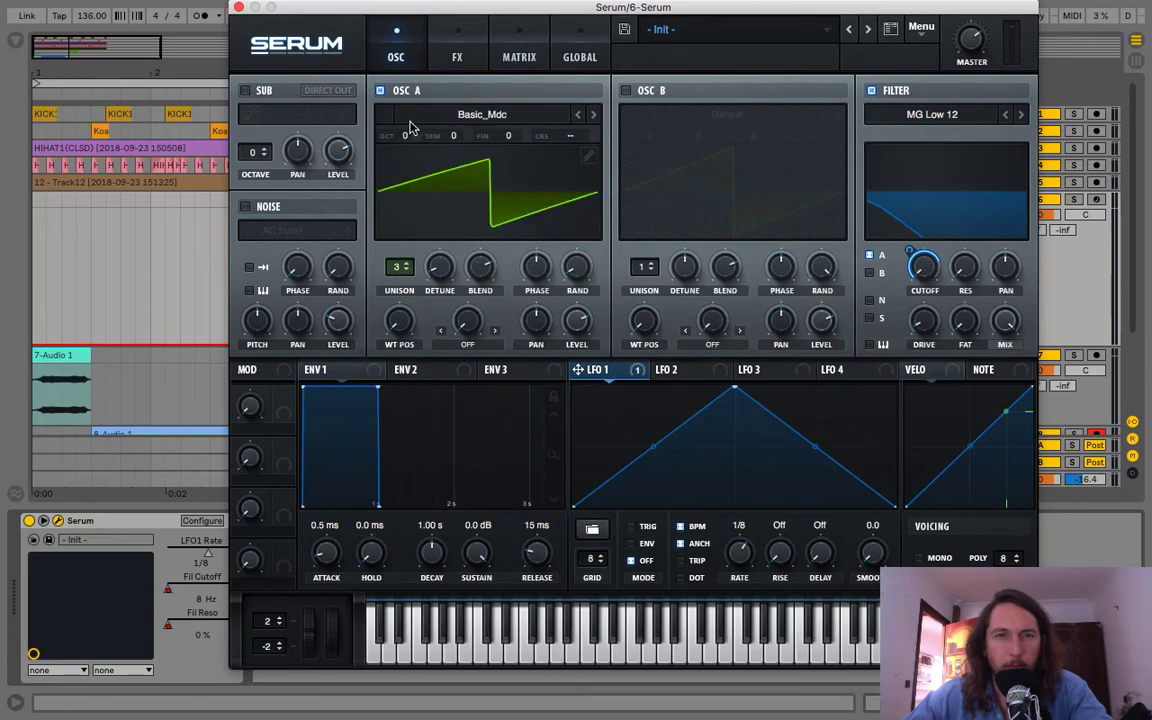
click(238, 7)
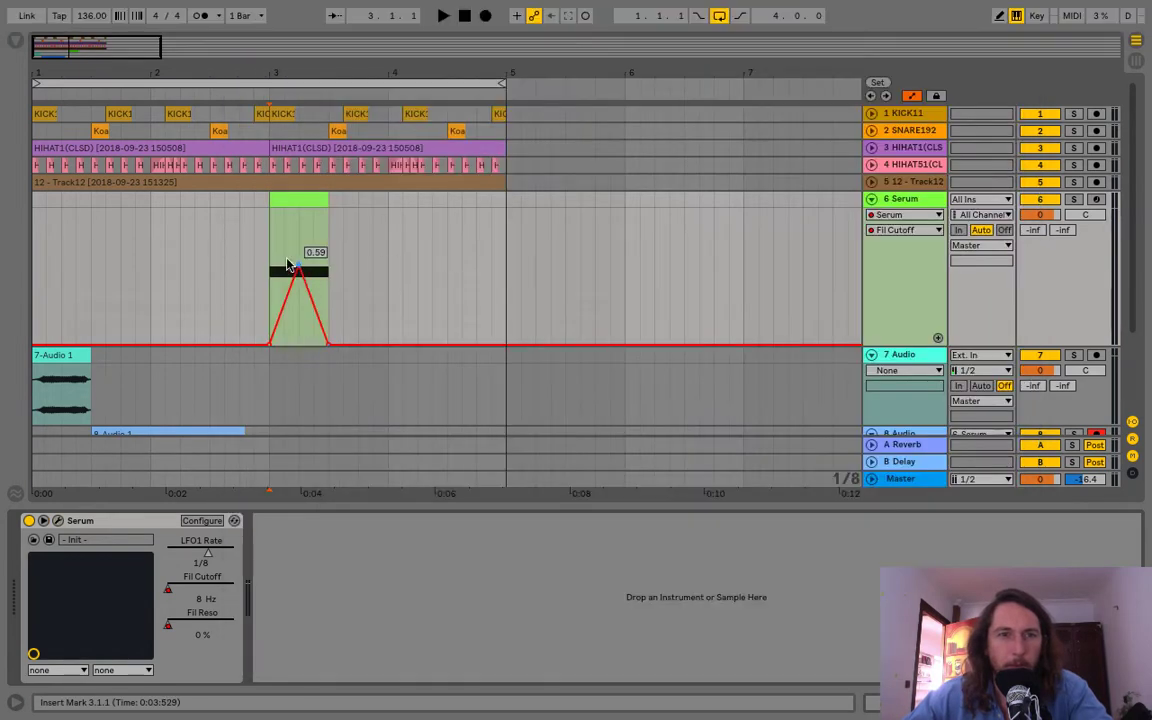
Step: Play the Serum clip and remove all destinations of LFO 1 in Serum
key(space)
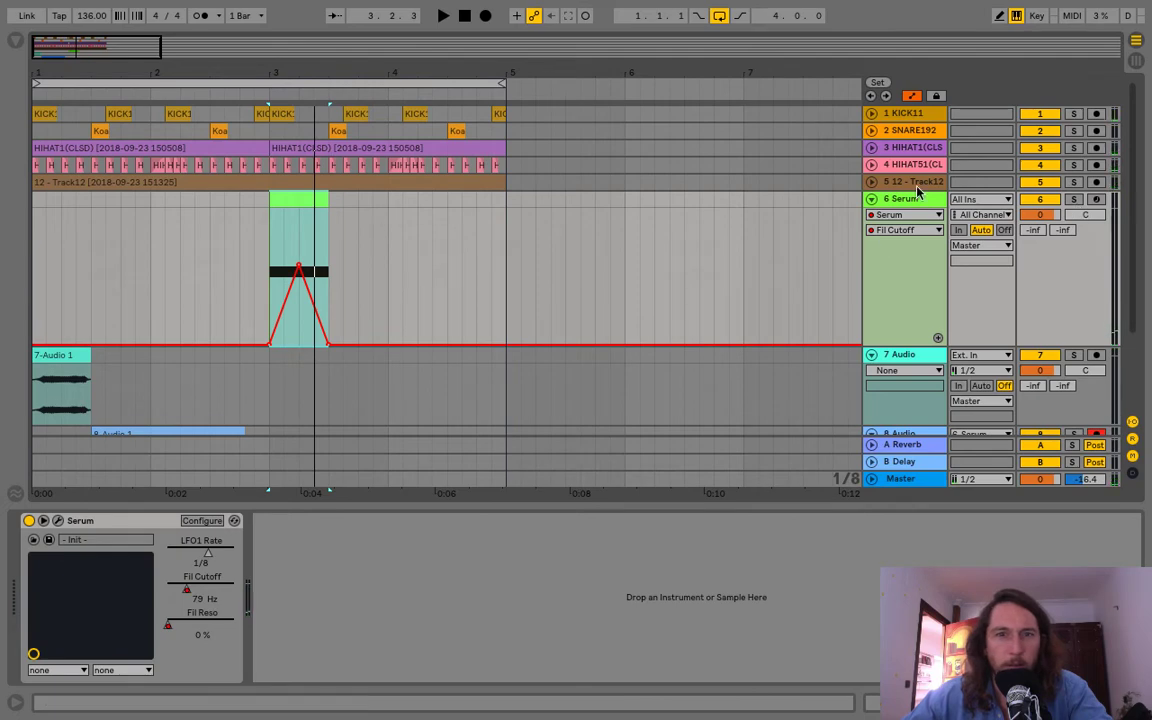
click(58, 521)
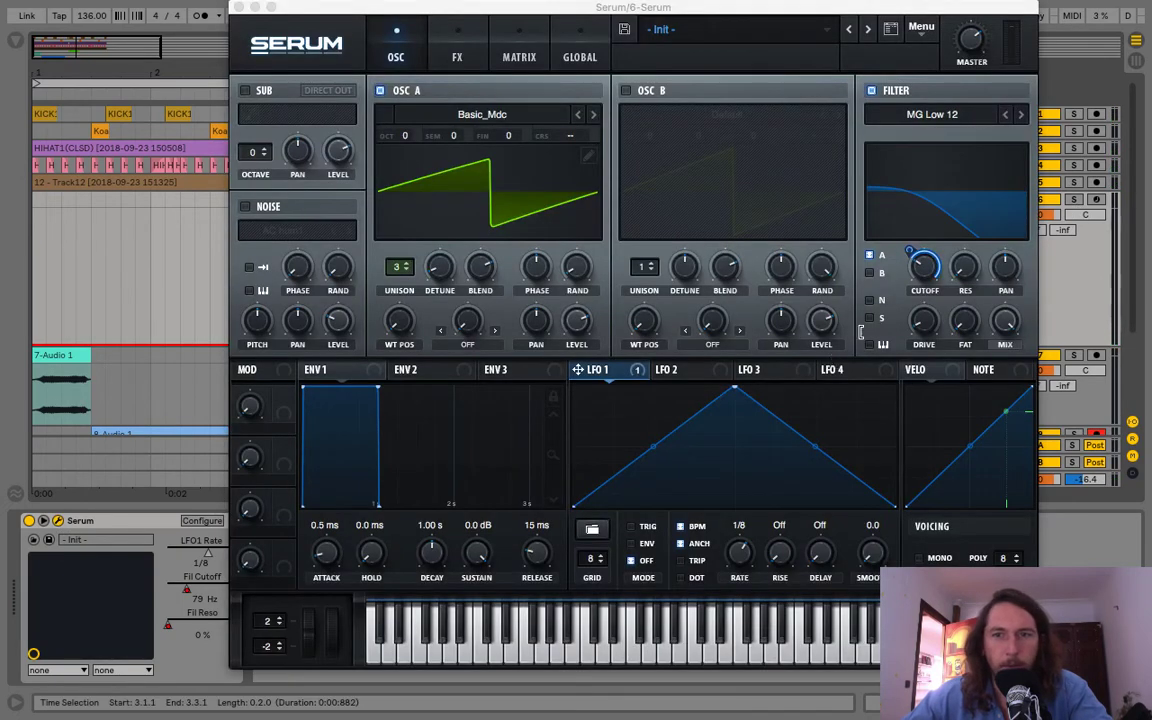
right_click(578, 369)
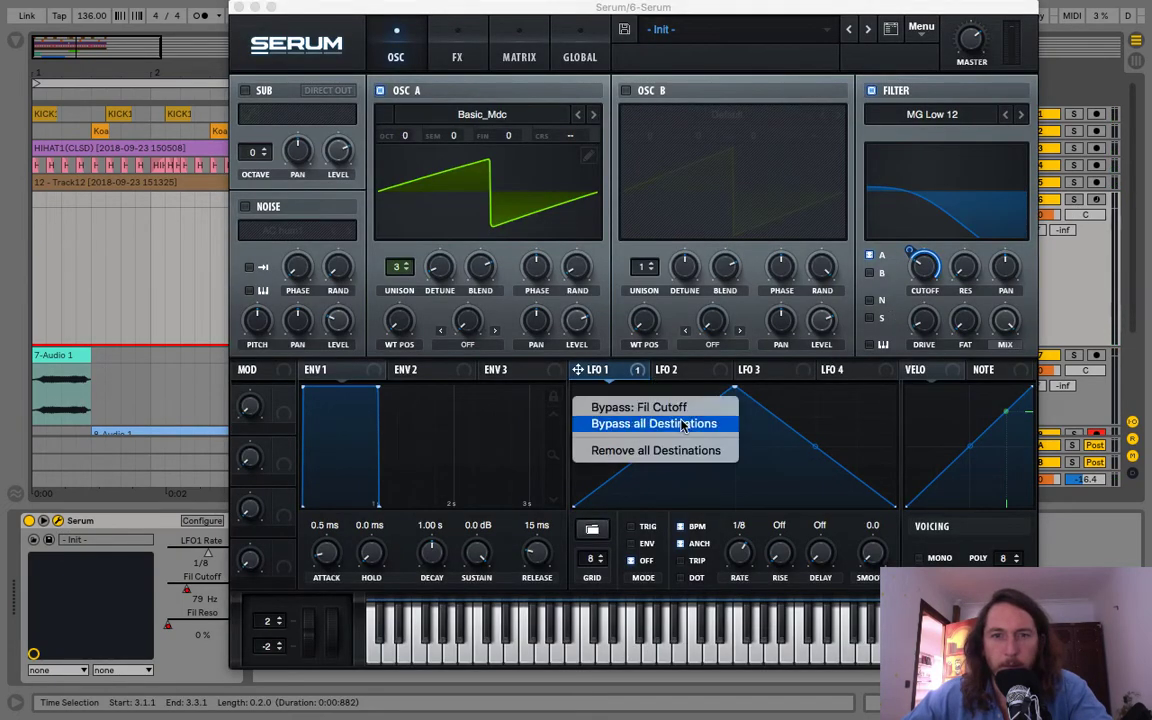
click(643, 450)
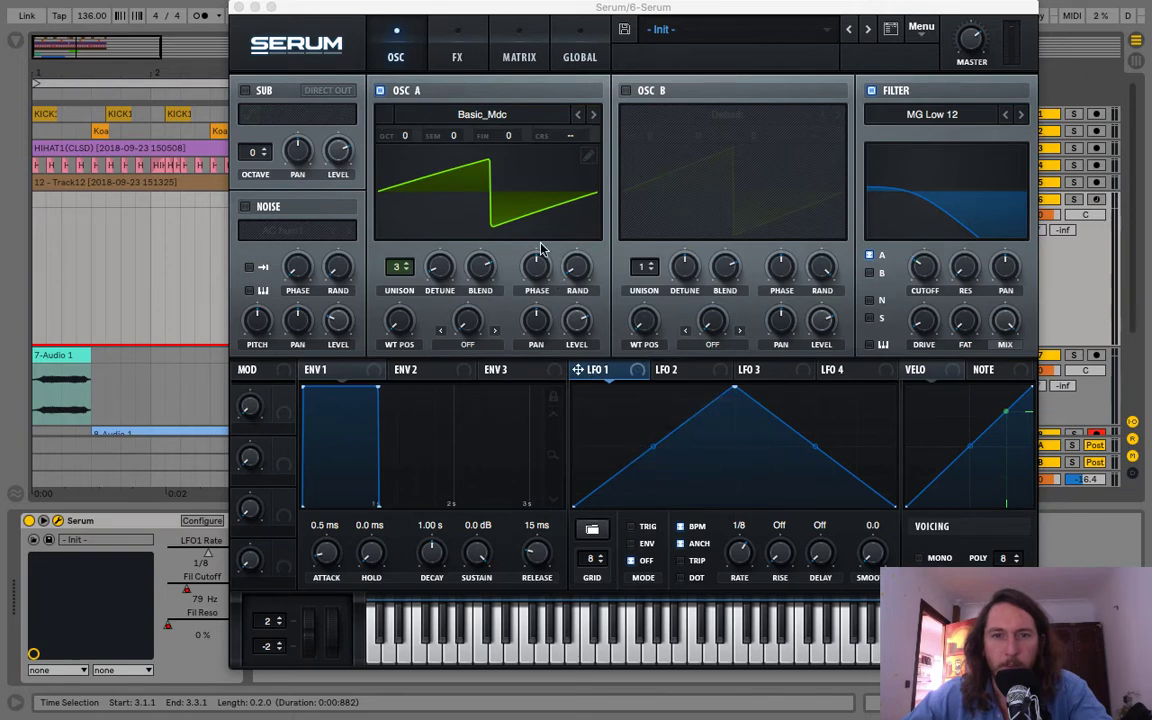
Step: Re-enable the overridden Fil Cutoff automation, raise its peak in the Serum clip to 1.00 and play the clip
drag(398, 320, 430, 354)
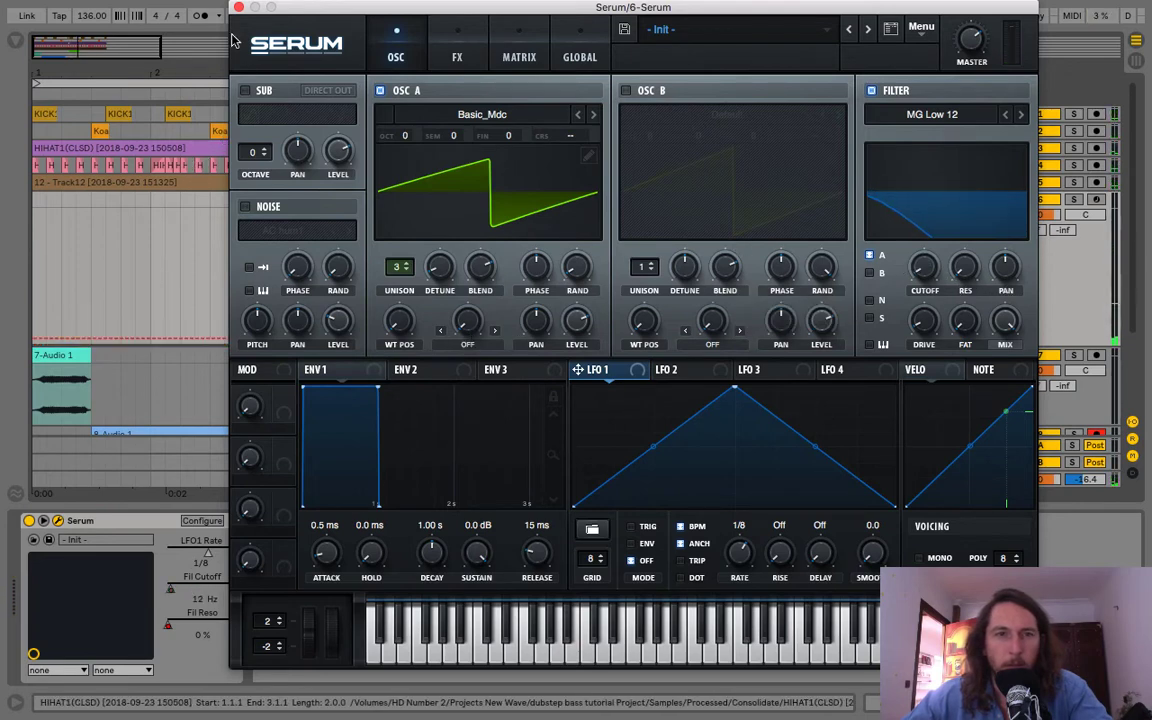
drag(346, 15, 742, 39)
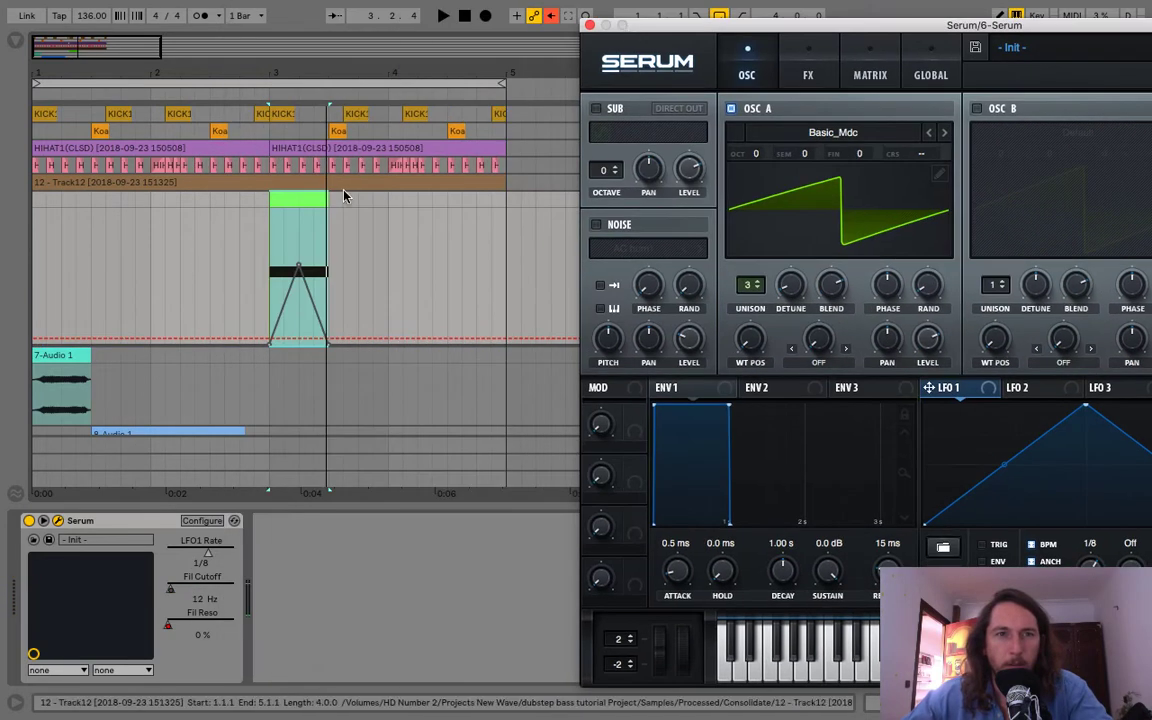
click(551, 15)
click(300, 255)
key(space)
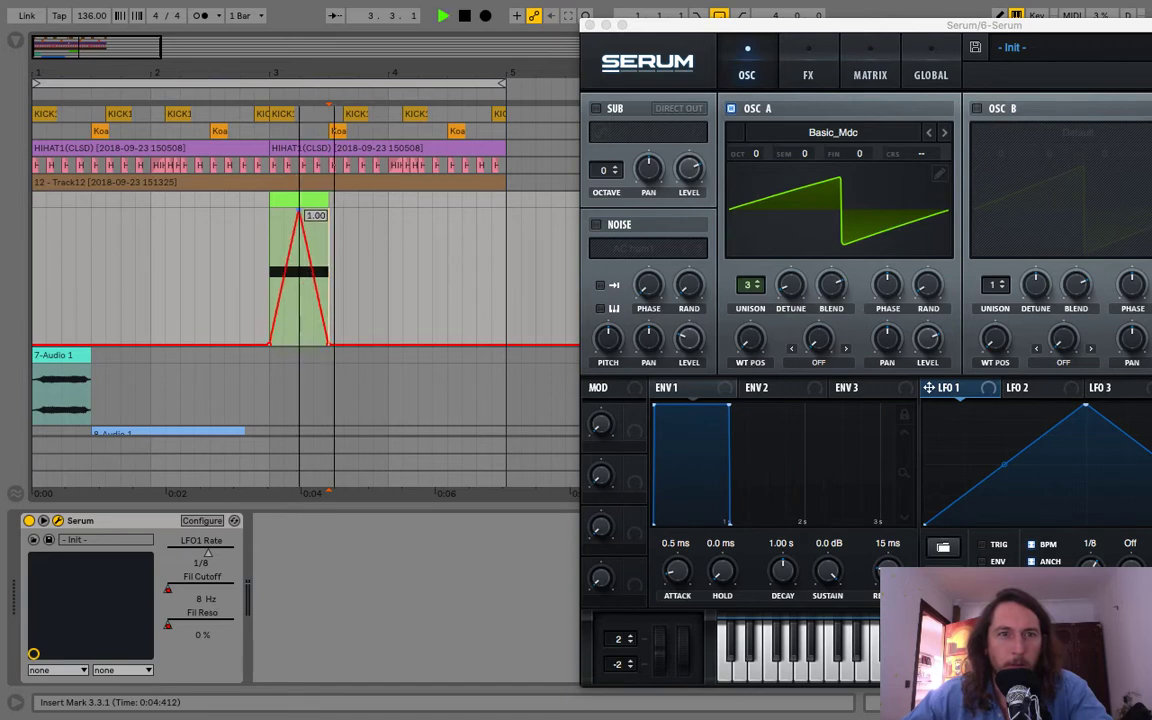
Step: Play the Serum clip, set OSC A's unison to 7, adjust its detune and set Serum's master volume to 56%
click(300, 202)
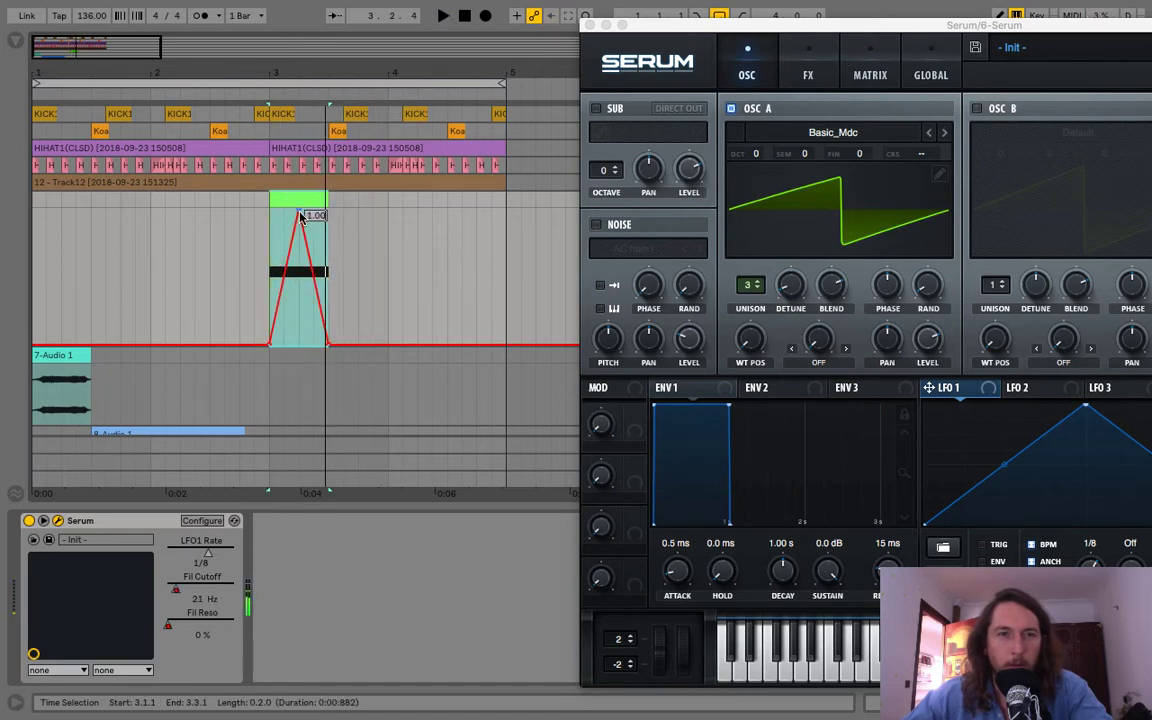
drag(300, 213, 300, 228)
drag(842, 26, 520, 8)
drag(421, 266, 467, 278)
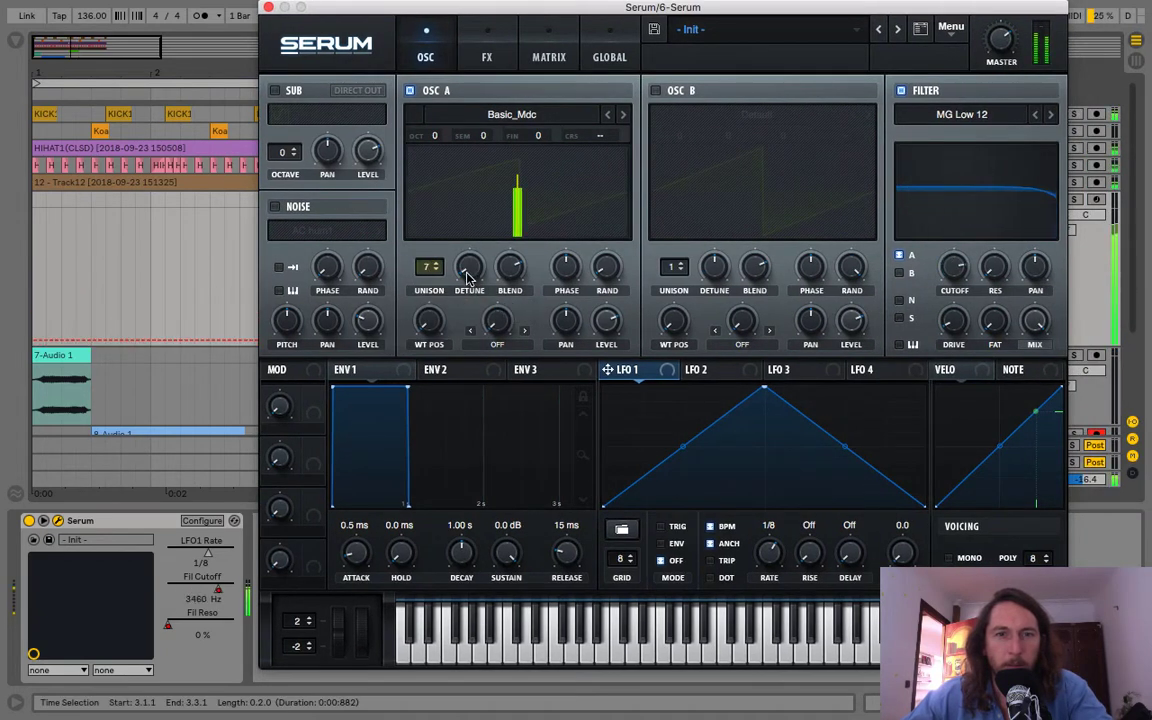
drag(1001, 33, 995, 77)
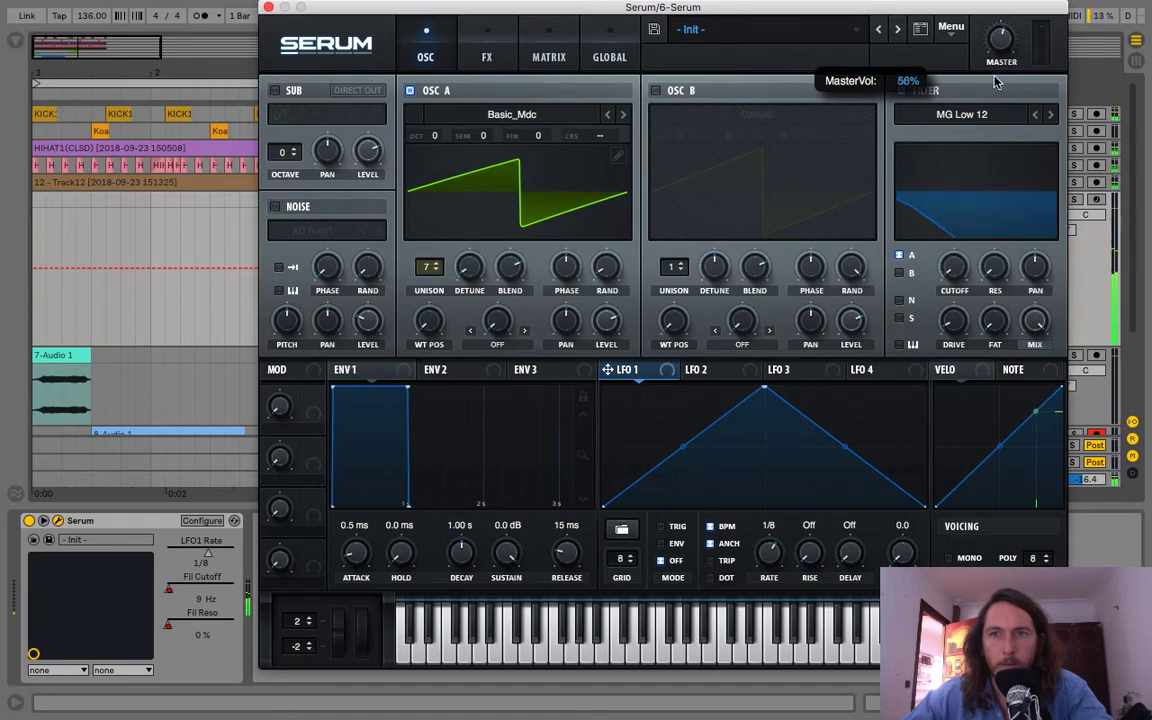
Step: Enable Hyper/Dimension, Phaser and Reverb in Serum's effects and set the phaser mix to 53%
click(482, 48)
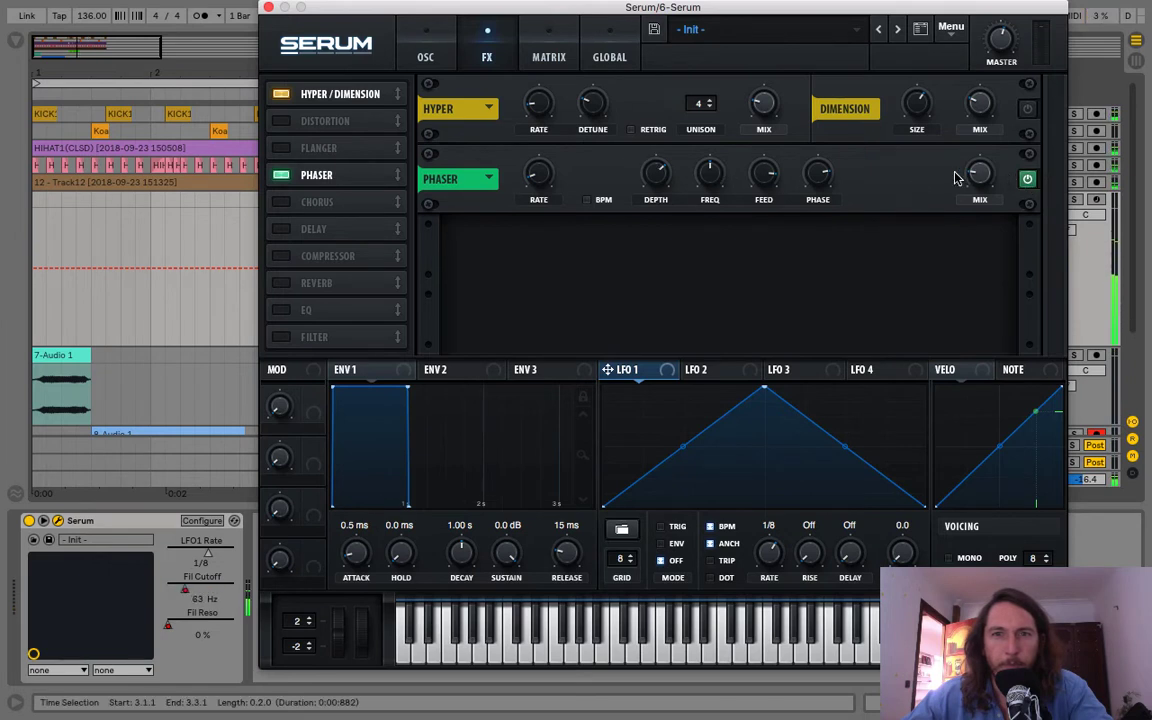
drag(978, 176, 980, 129)
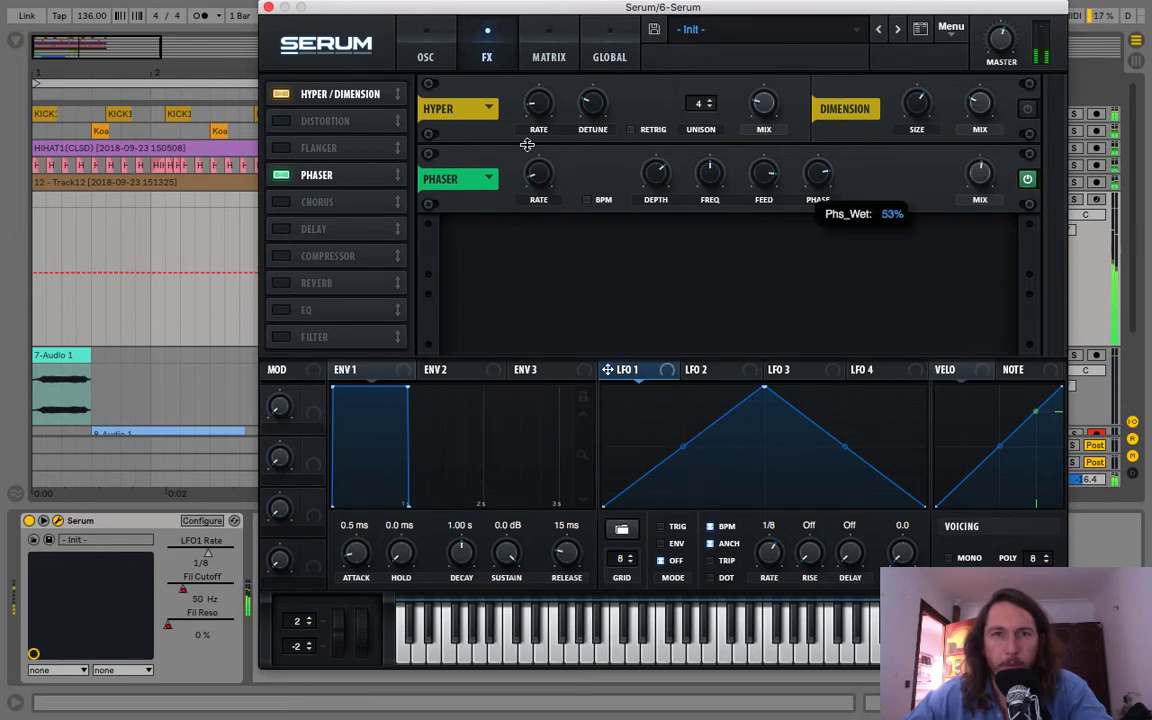
click(282, 284)
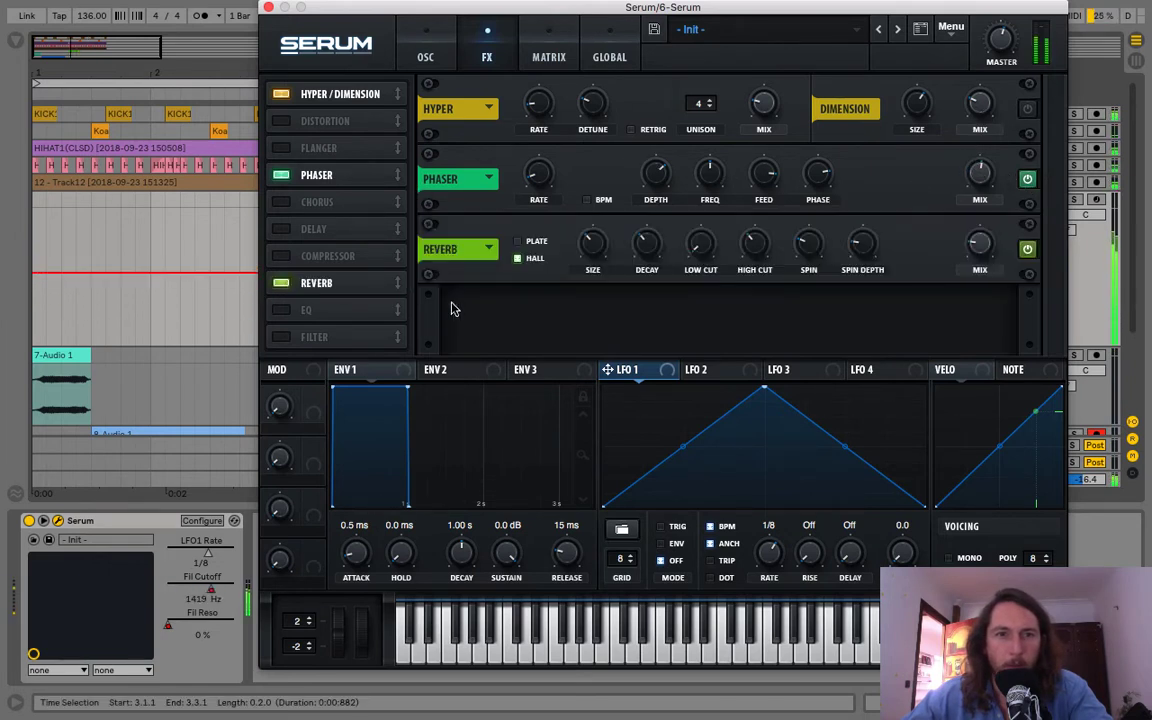
mouse_move(983, 231)
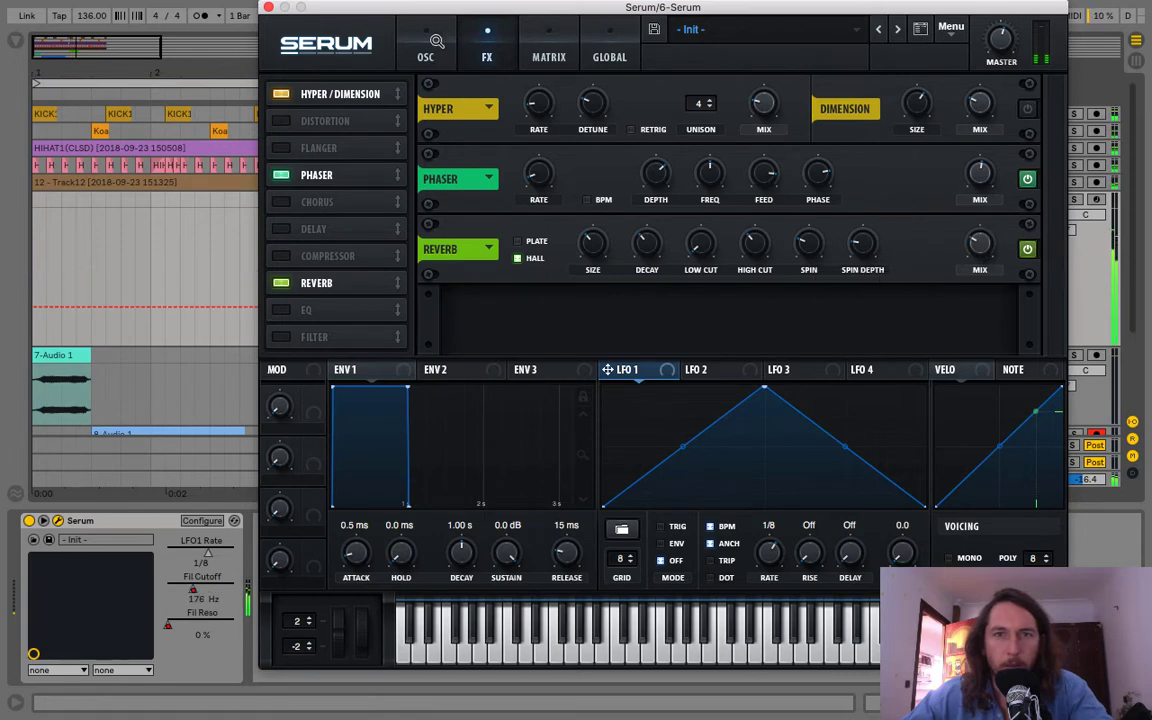
Step: Set Serum's filter resonance to 11%, then switch OSC A's warp mode to Bend - and raise its amount
click(420, 45)
drag(992, 271, 998, 261)
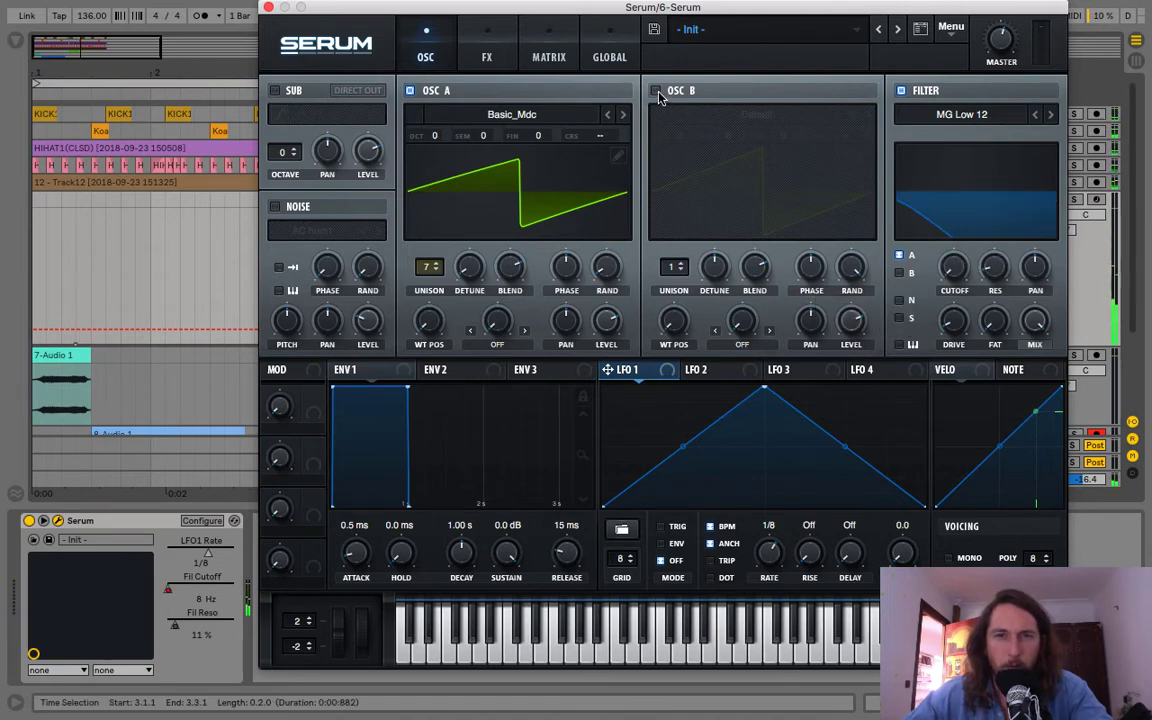
click(497, 344)
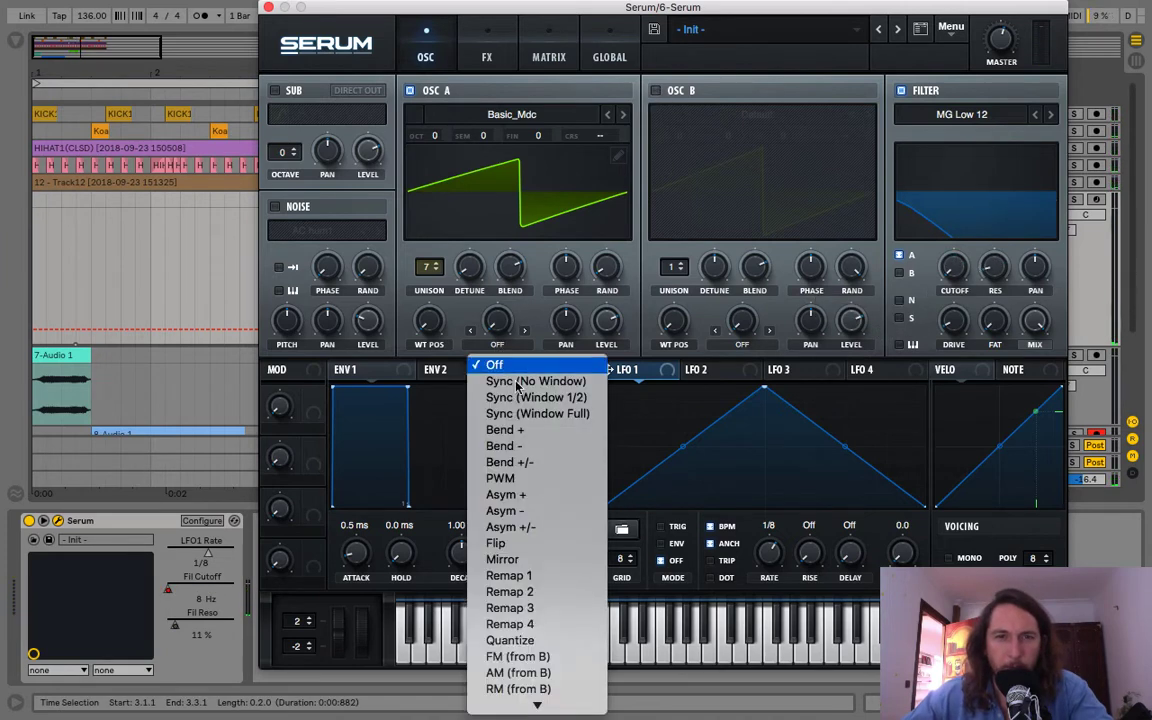
click(510, 445)
drag(510, 305, 512, 227)
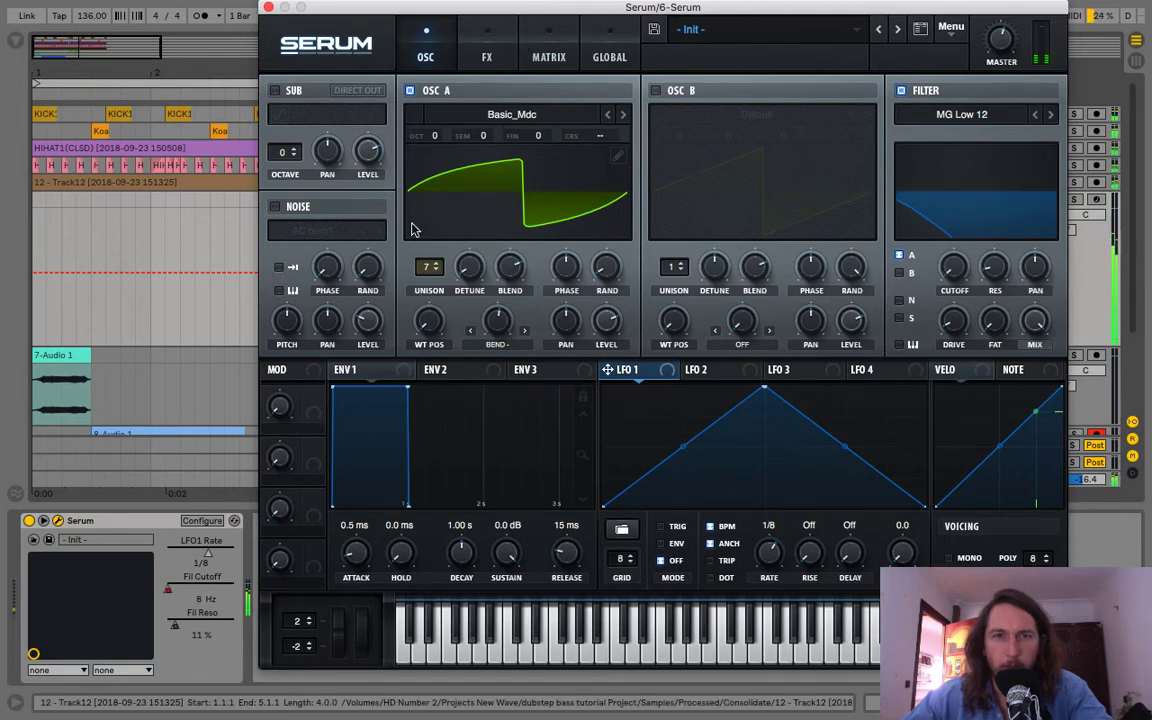
Step: Try other unison voice counts on OSC A, including 4, and return to 7
click(428, 258)
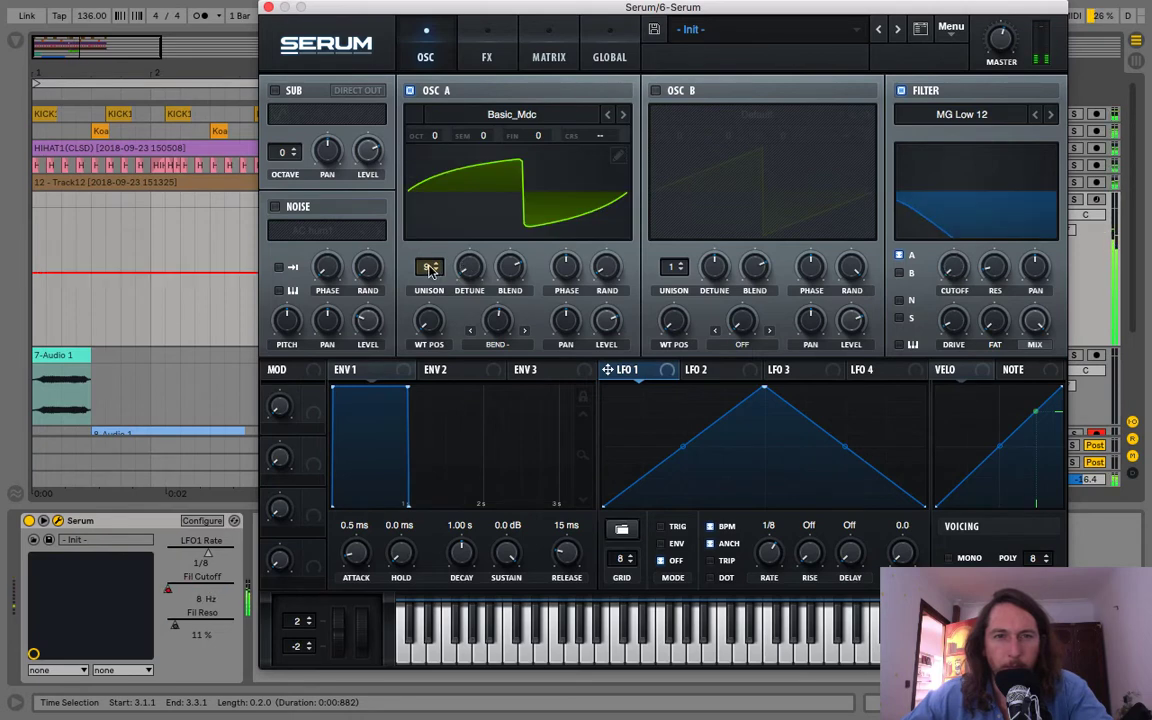
drag(430, 262, 436, 318)
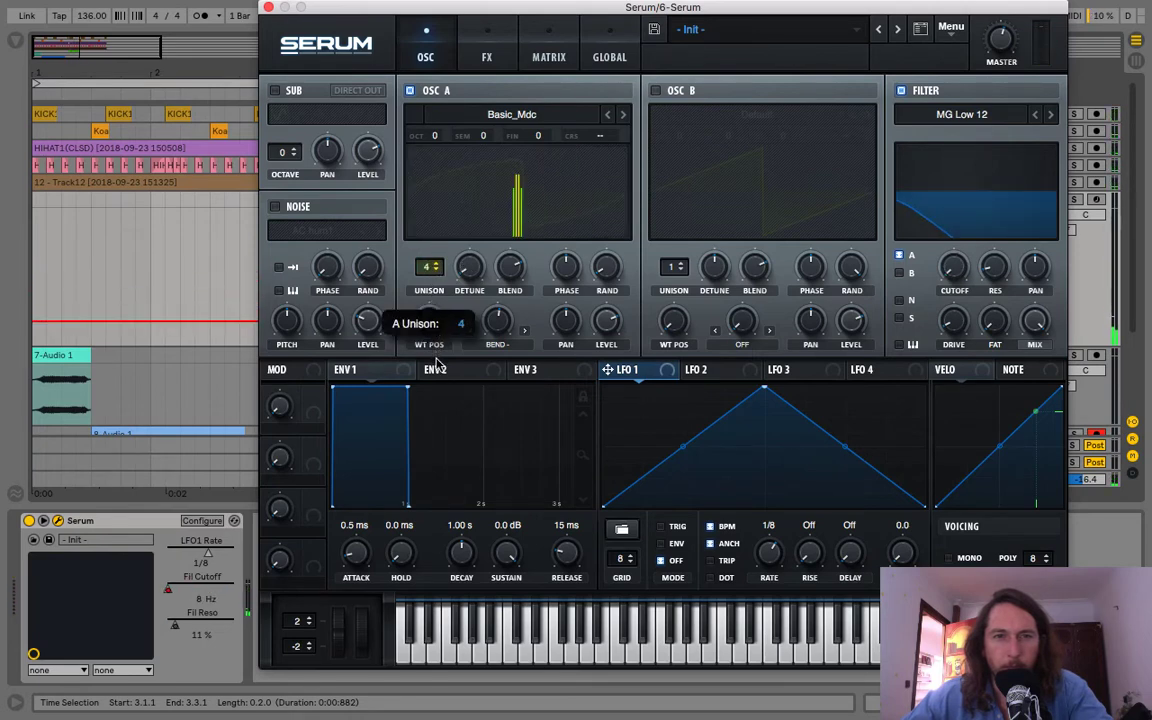
click(436, 257)
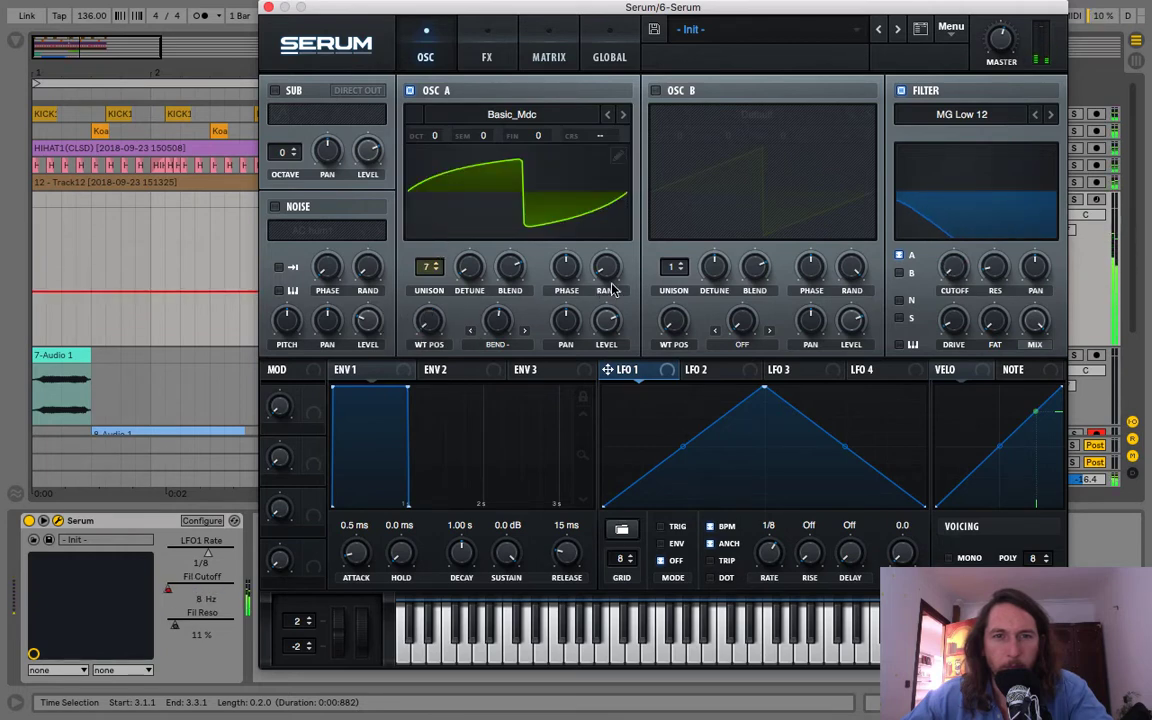
Step: Lower OSC A's phase and set the filter resonance to 18%
mouse_move(613, 222)
mouse_down()
mouse_move(609, 290)
mouse_move(563, 216)
mouse_move(562, 300)
mouse_move(579, 326)
mouse_up()
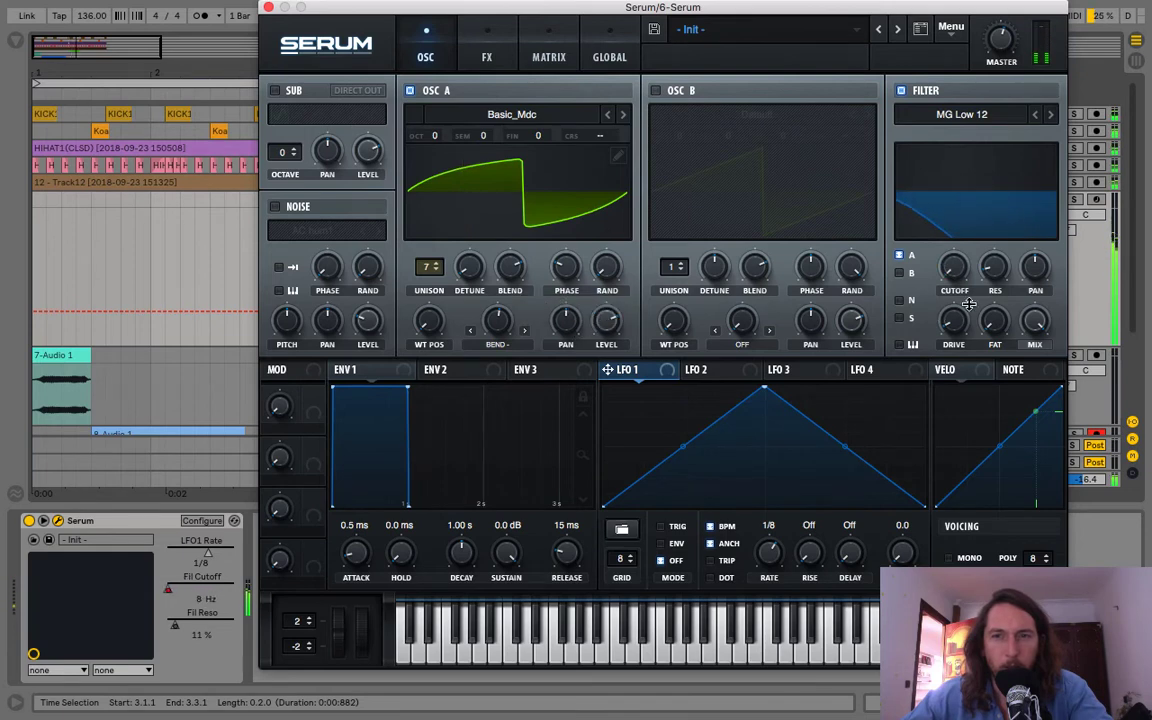
drag(1001, 261, 1000, 252)
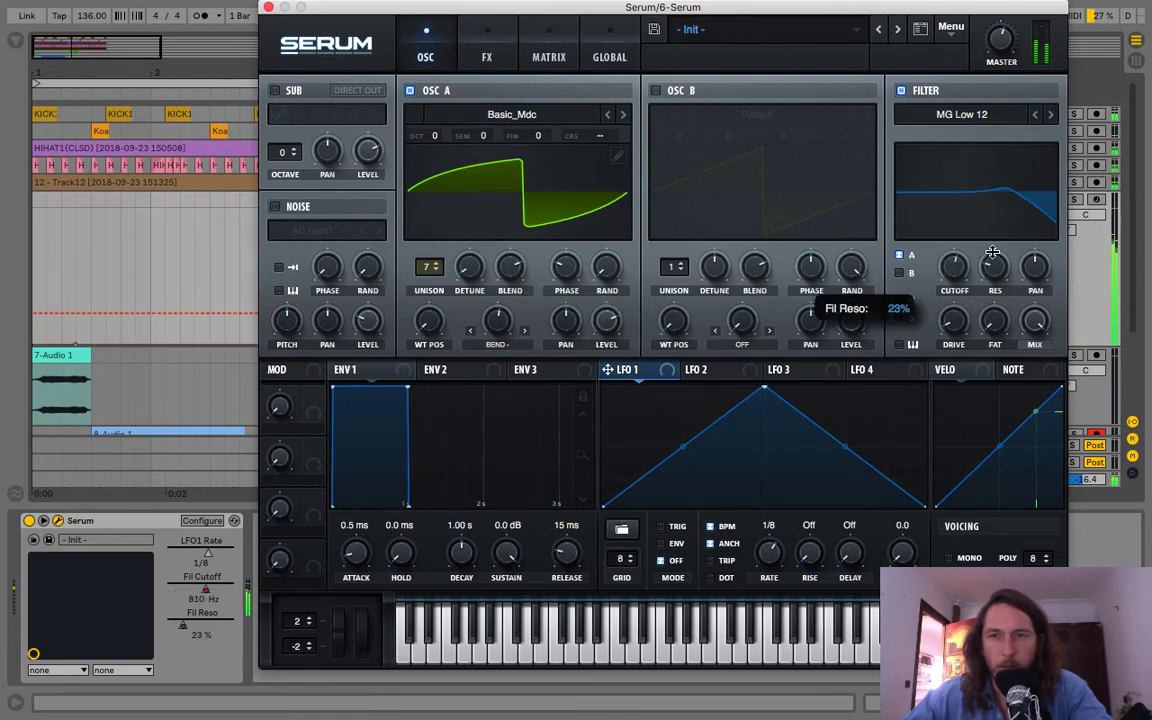
Step: Set the phaser rate to 0.02 Hz, reduce the reverb size and turn on the Dimension effect
click(490, 45)
mouse_move(540, 166)
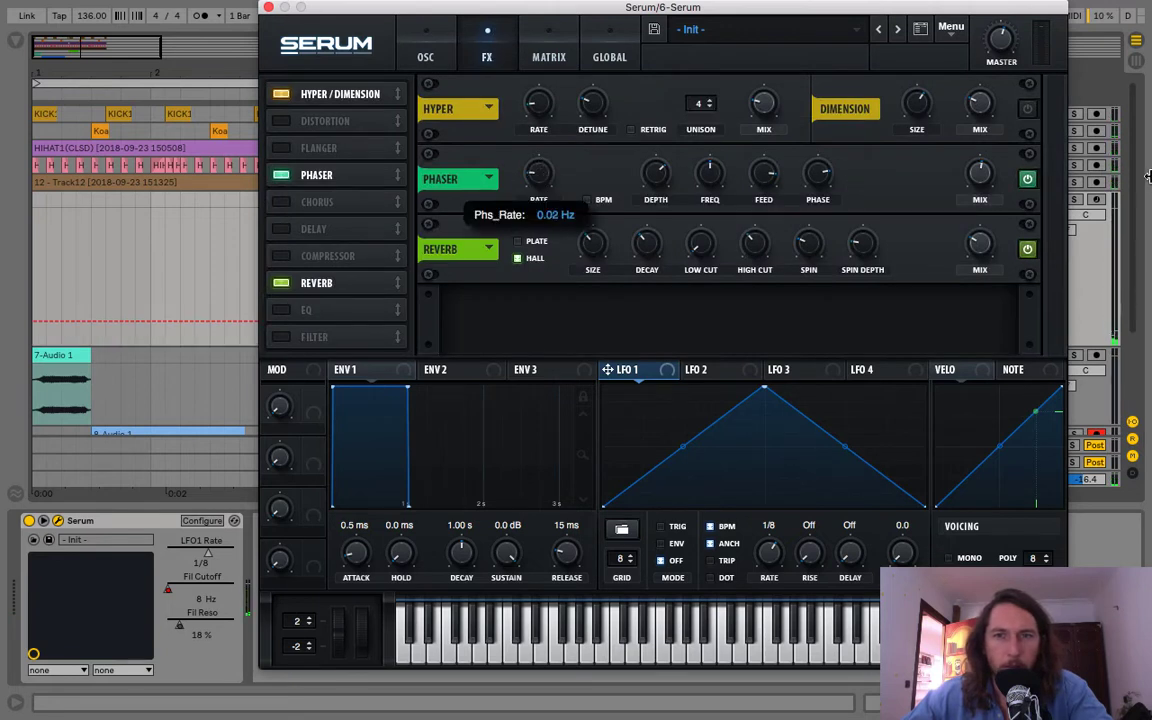
drag(979, 178, 982, 155)
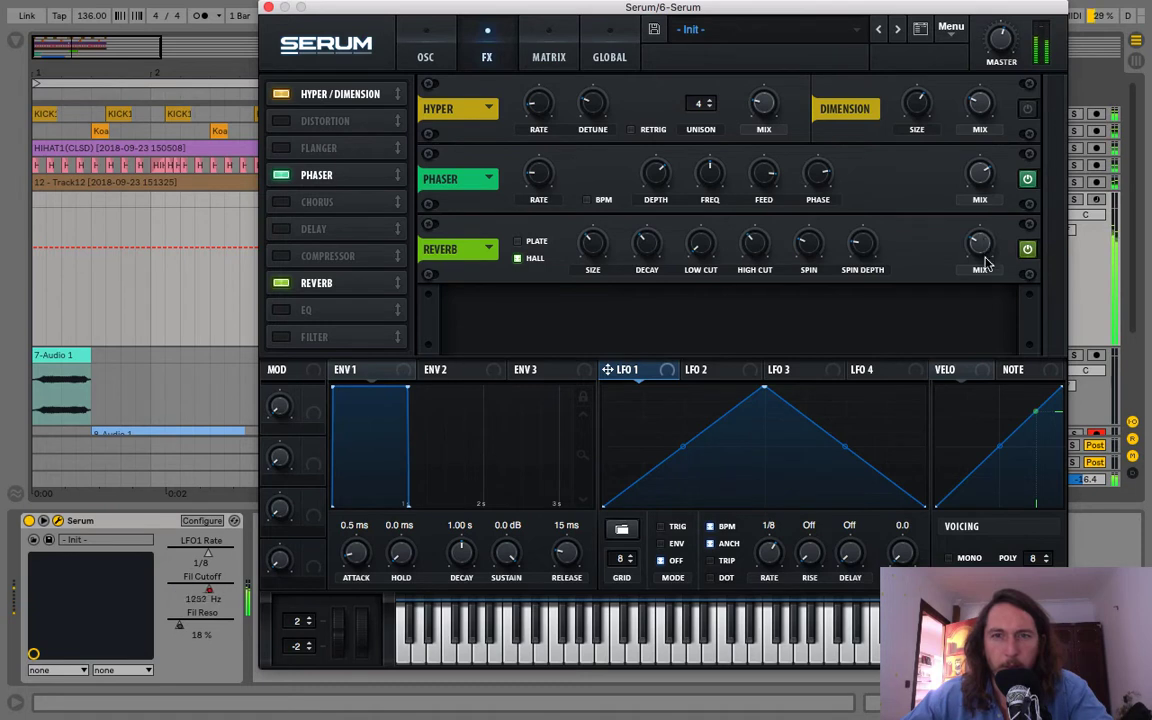
mouse_move(983, 242)
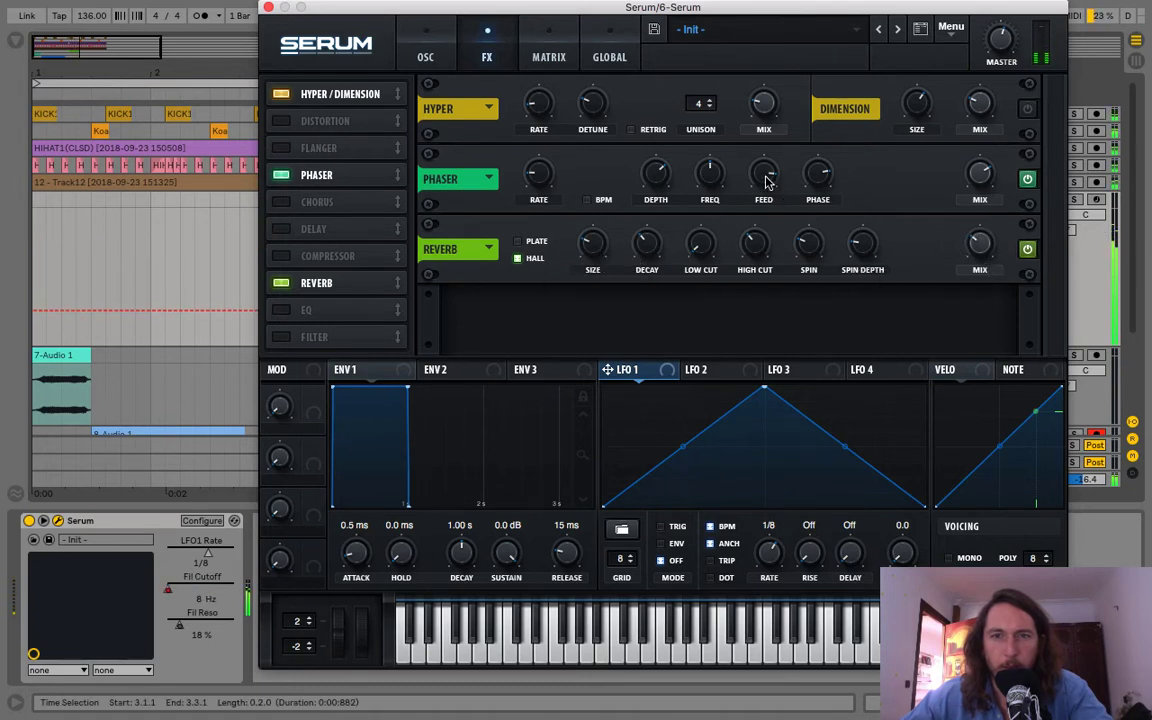
mouse_move(974, 204)
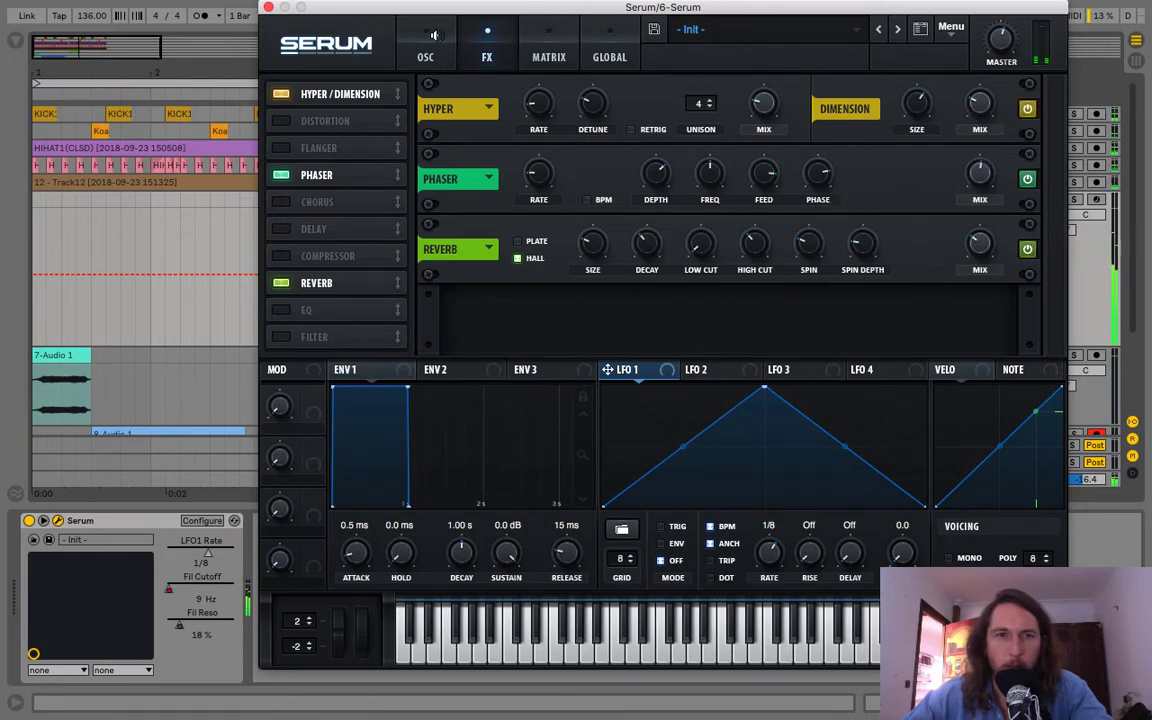
Step: Compare the sound with the reverb bypassed, fine-tune the reverb mix and return to the oscillator view
click(433, 35)
click(488, 34)
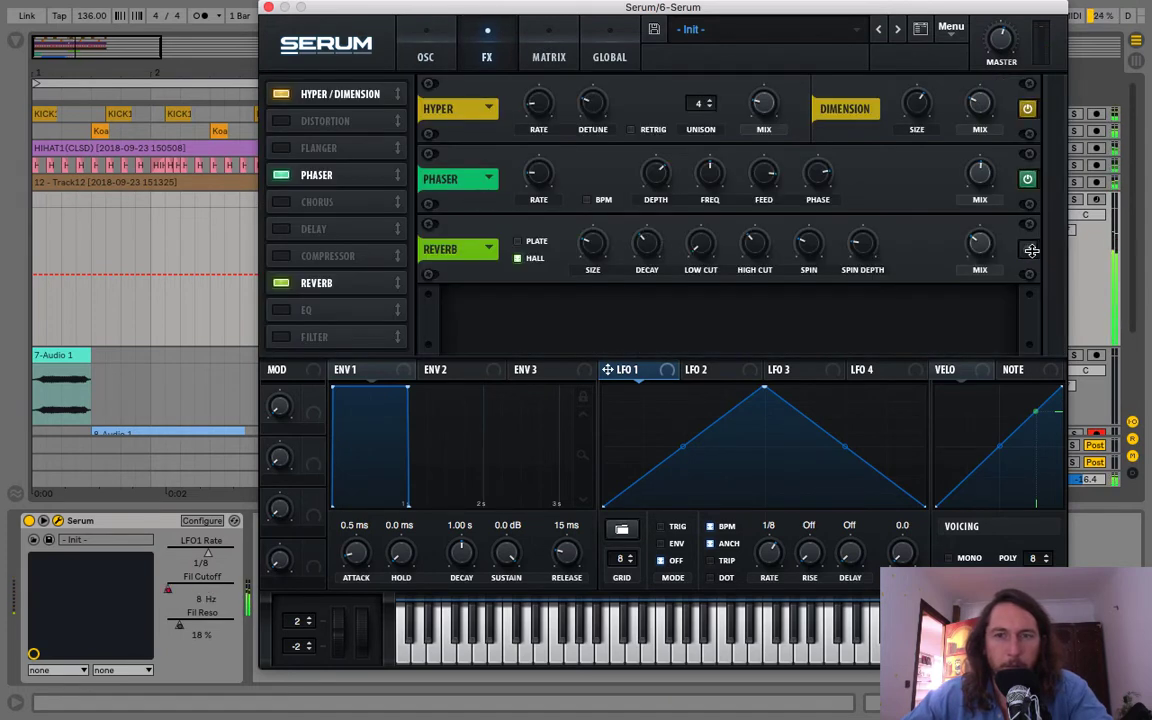
drag(978, 241, 973, 266)
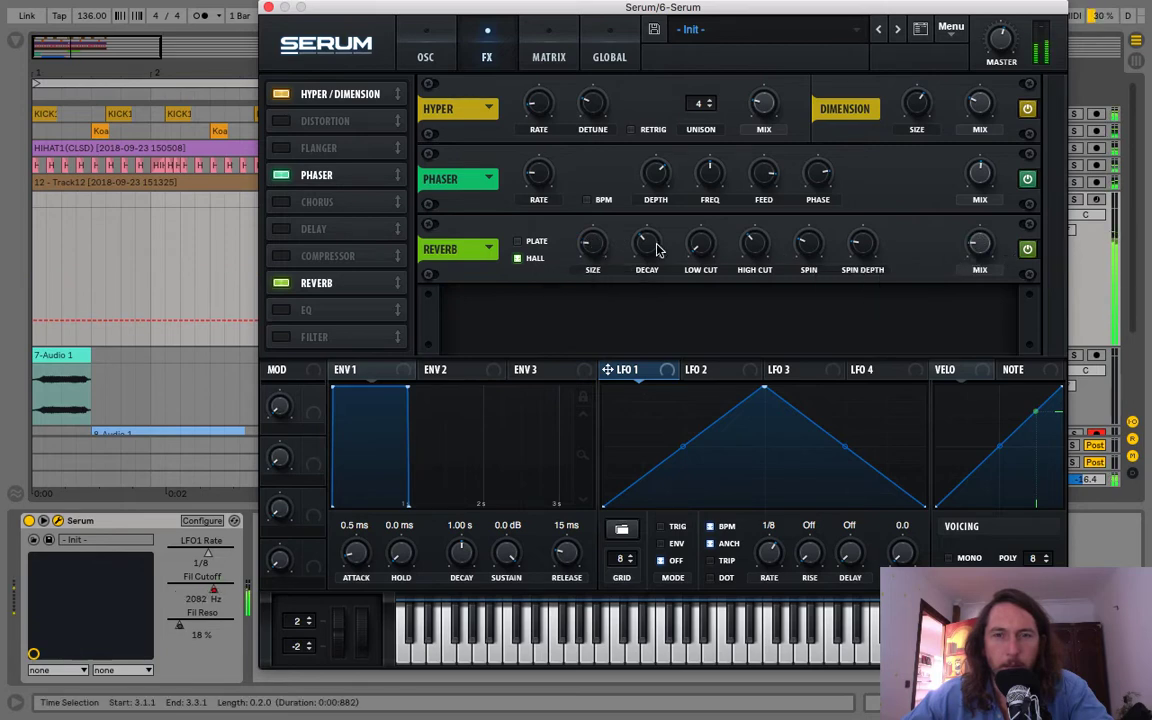
click(442, 42)
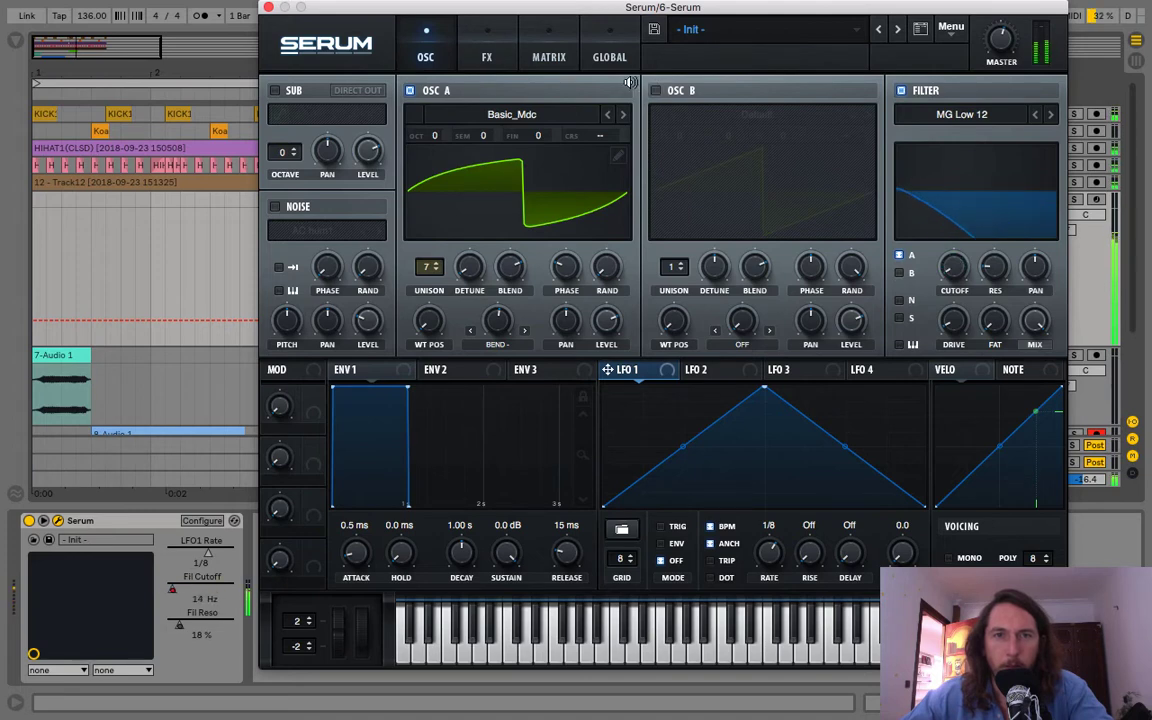
Step: Close the Serum window and play the arrangement from the 7-Audio 1 clip through the Serum clip
click(271, 6)
click(70, 356)
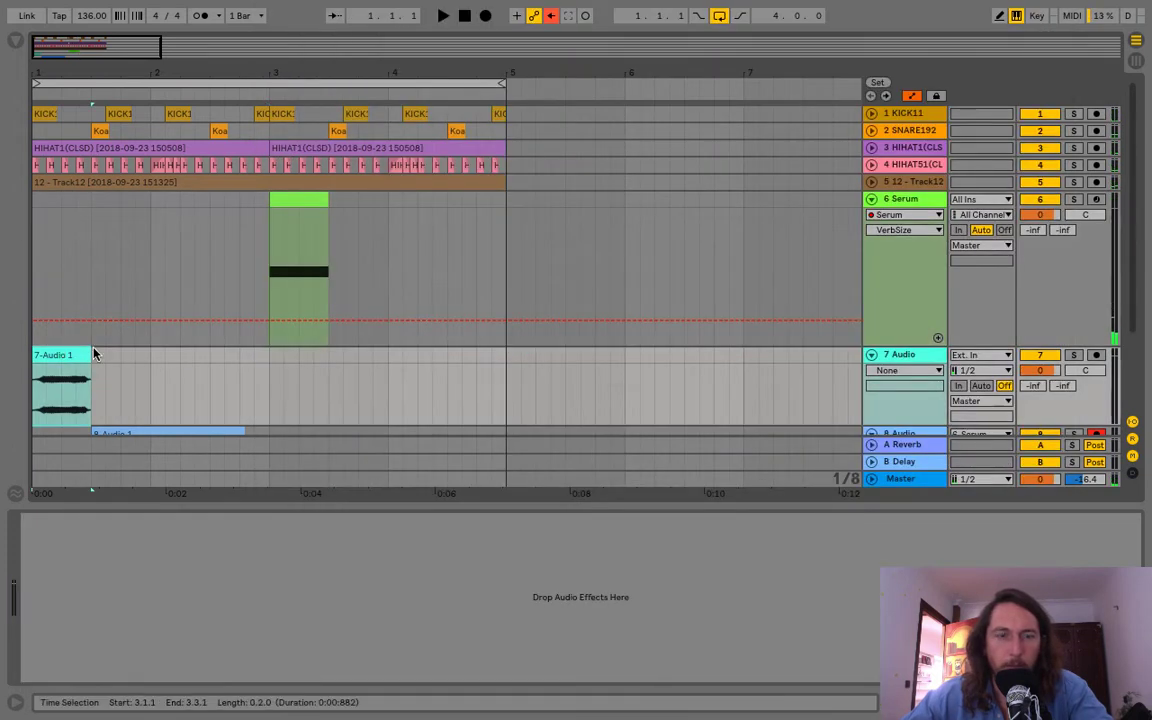
scroll(330, 270, down, 2)
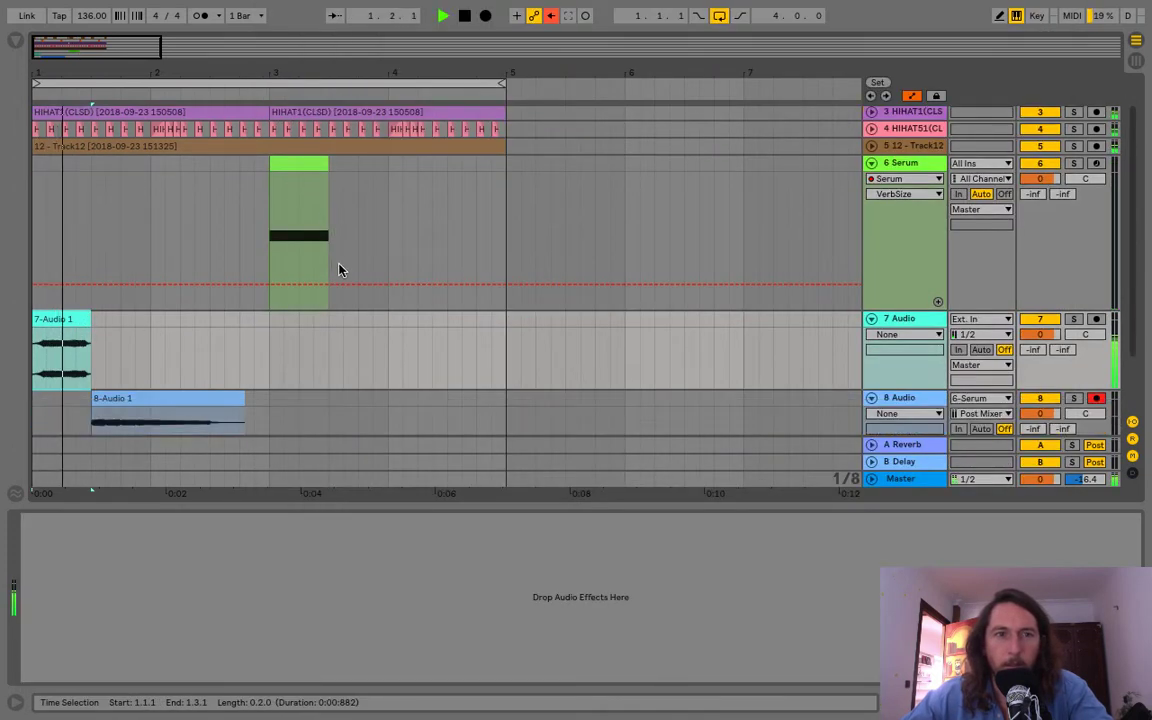
scroll(341, 271, down, 1)
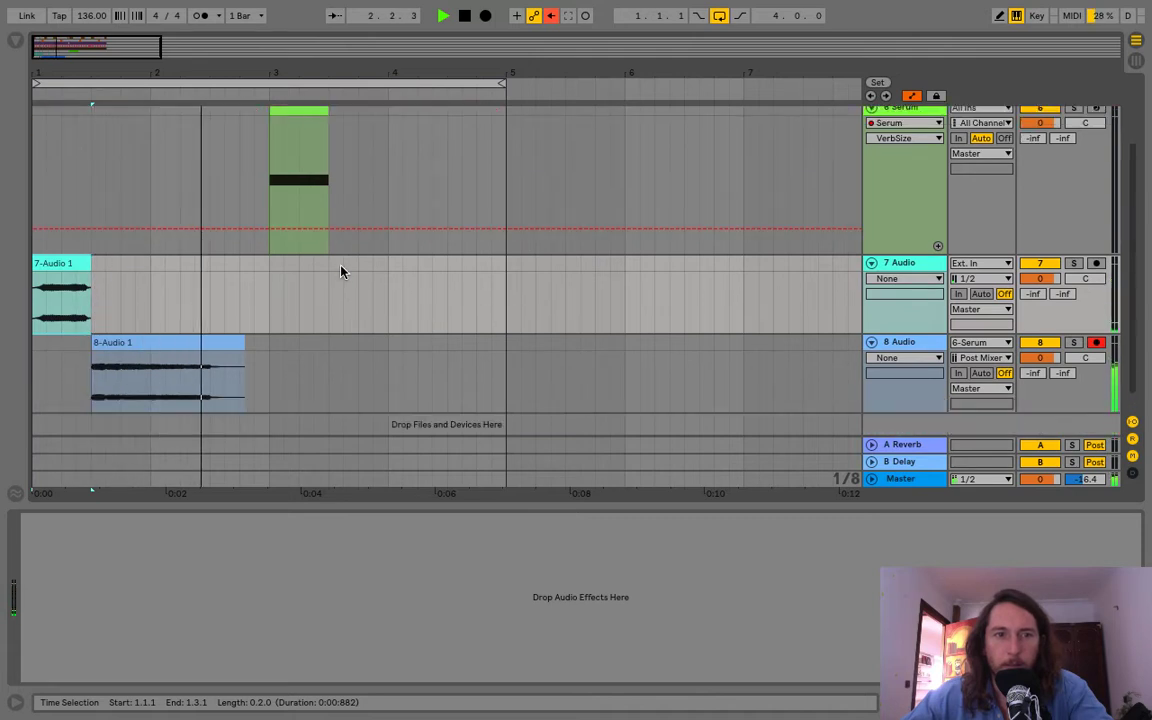
scroll(341, 271, up, 1)
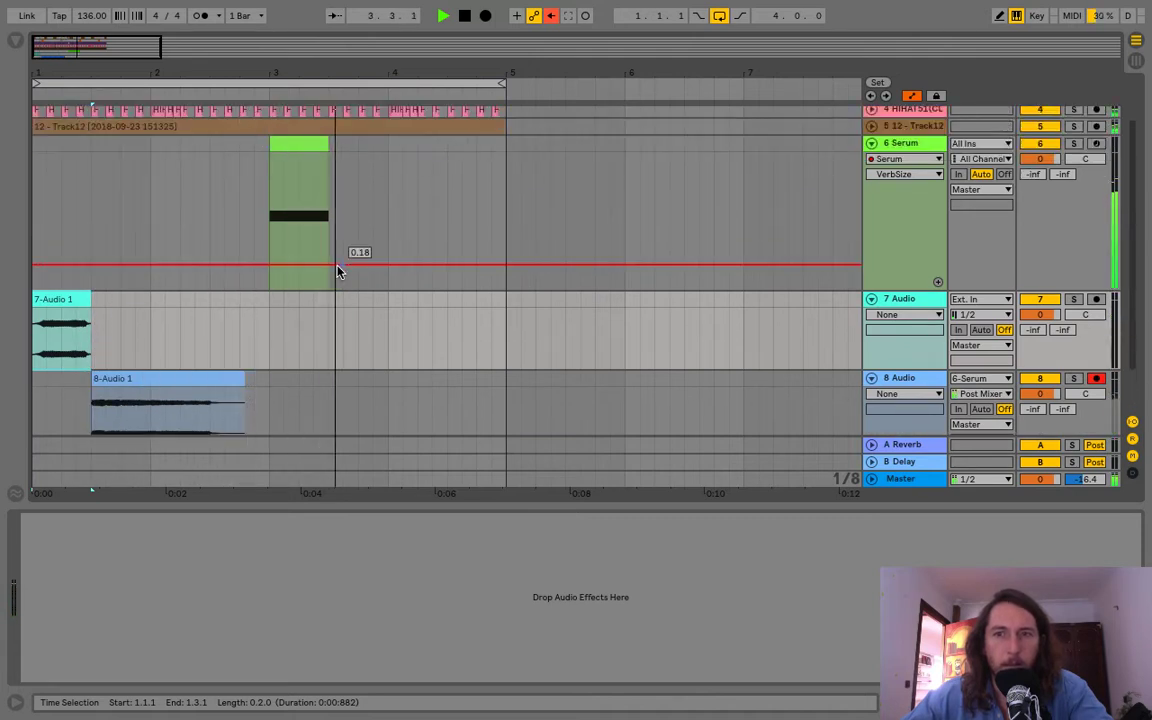
key(space)
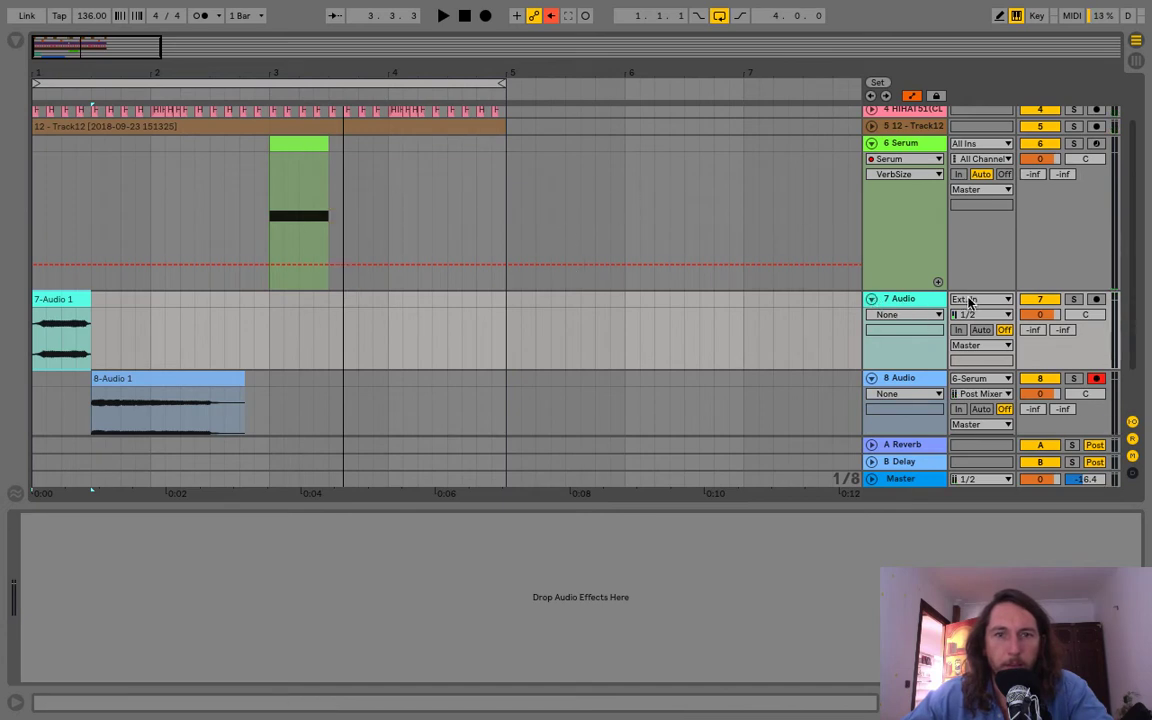
Step: Collapse the 7 Audio and 8 Audio tracks in the arrangement
click(871, 299)
click(871, 316)
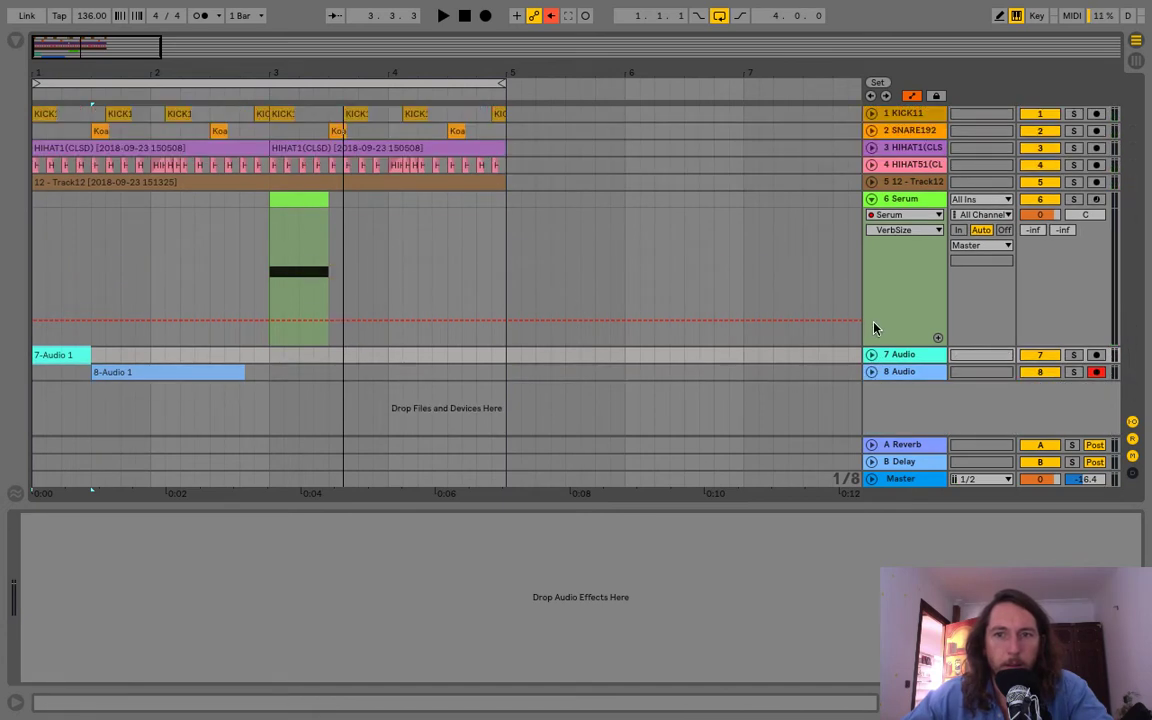
click(871, 371)
click(966, 373)
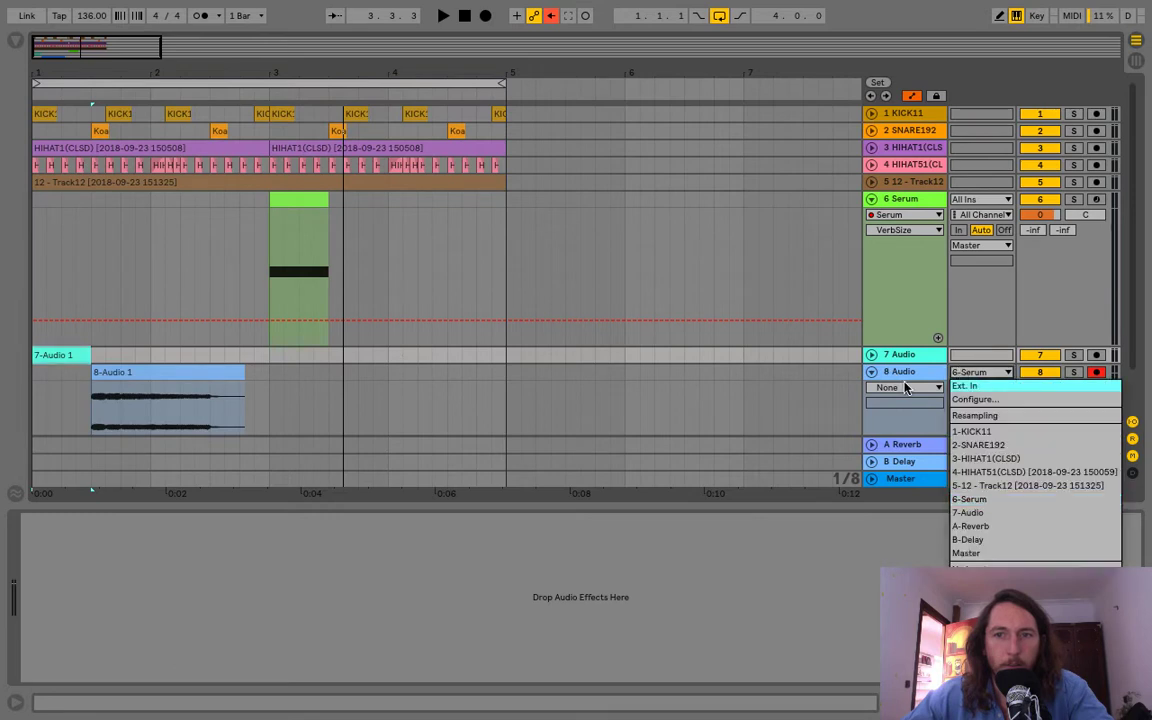
click(869, 372)
click(869, 372)
Step: Insert a new audio track below 8 Audio, set its input to 6-Serum and arm it for recording
right_click(928, 391)
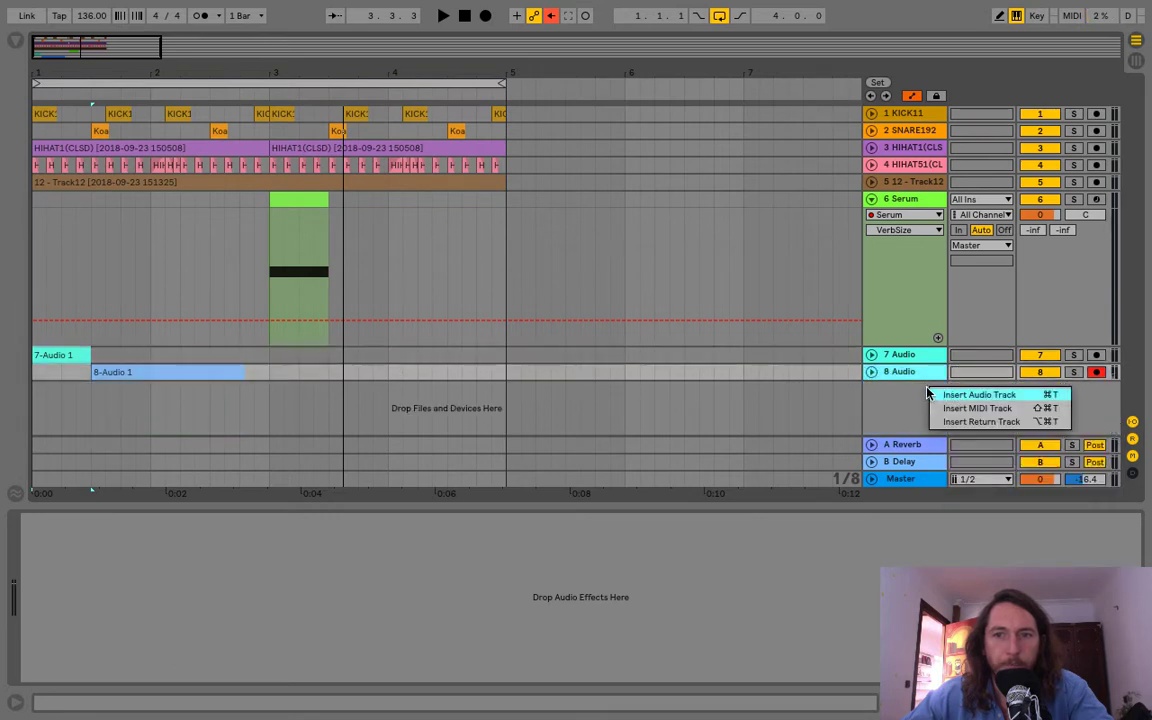
click(975, 395)
click(972, 372)
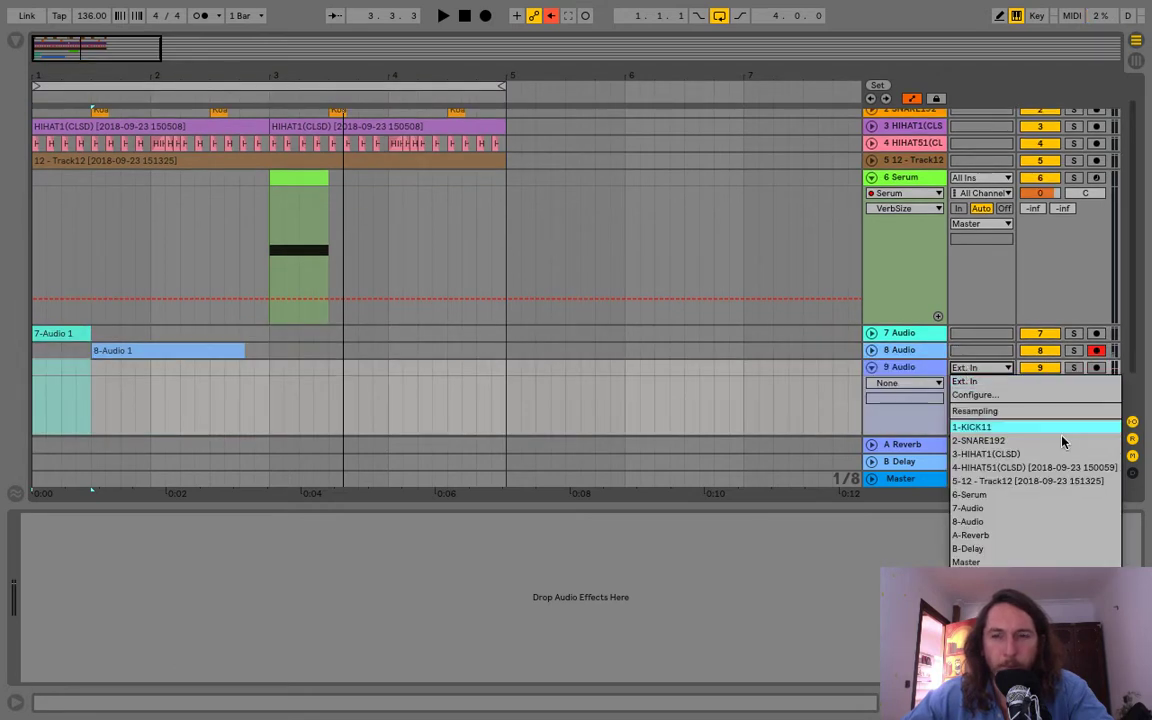
click(1034, 495)
click(1097, 368)
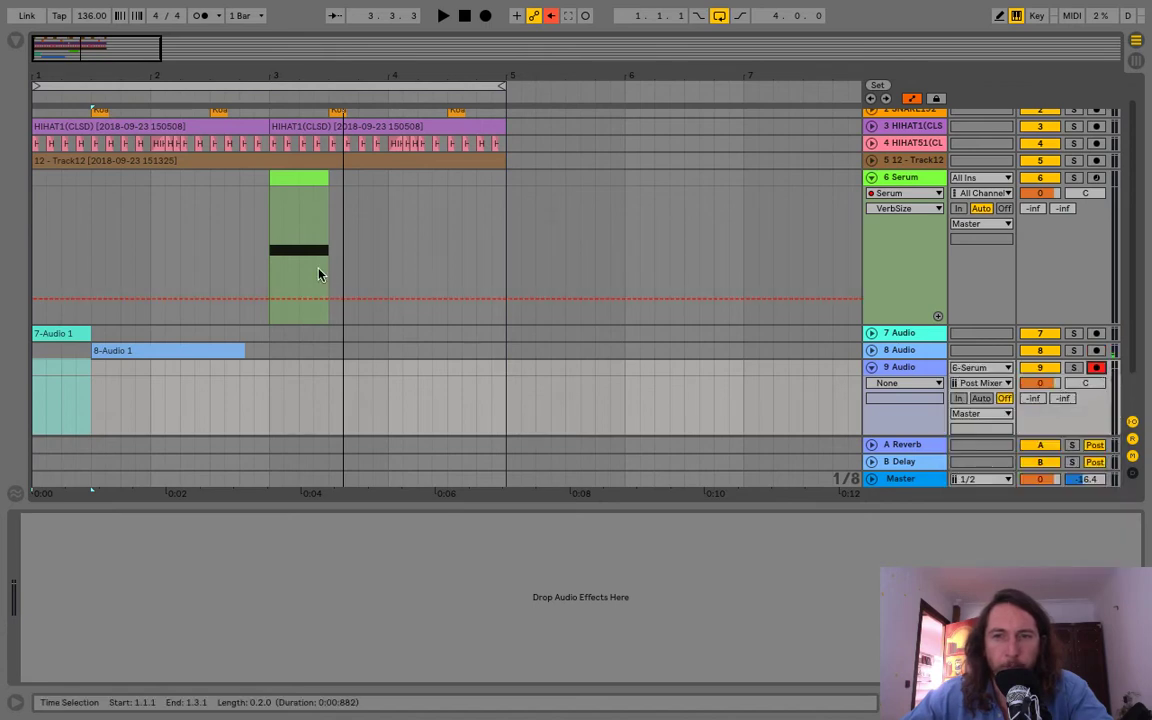
Step: Record the Serum clip from 3.1.1 onto the 9 Audio track and stop once the sound has decayed
click(290, 177)
click(486, 15)
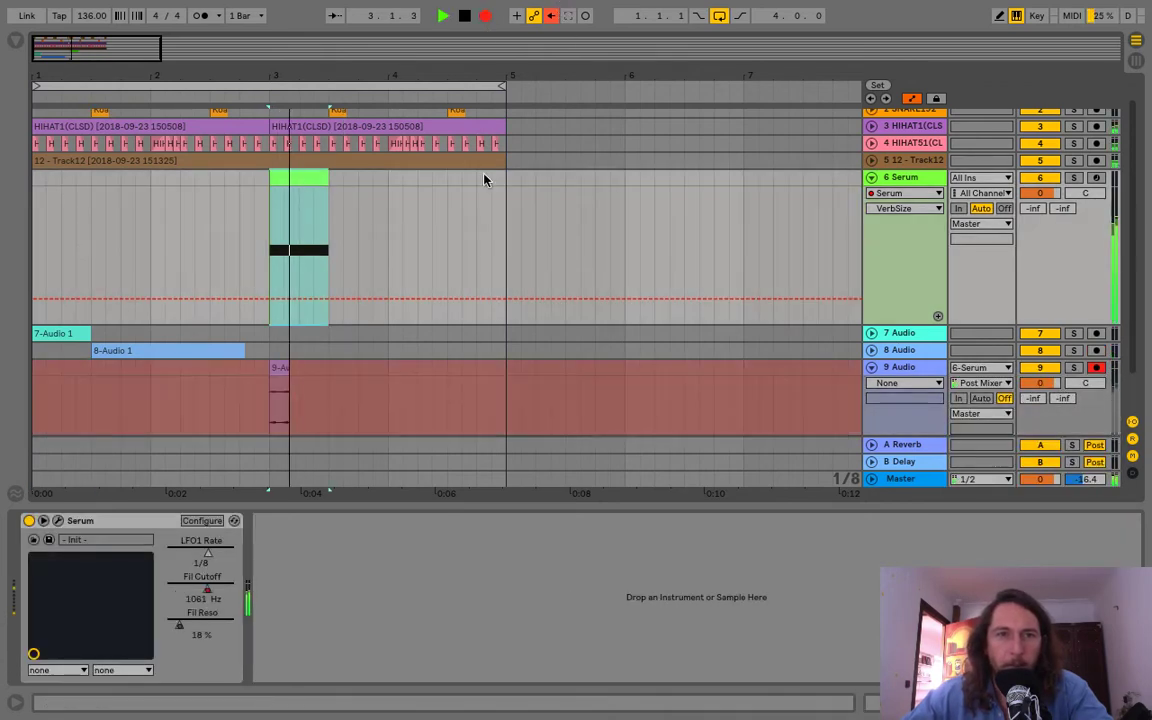
key(space)
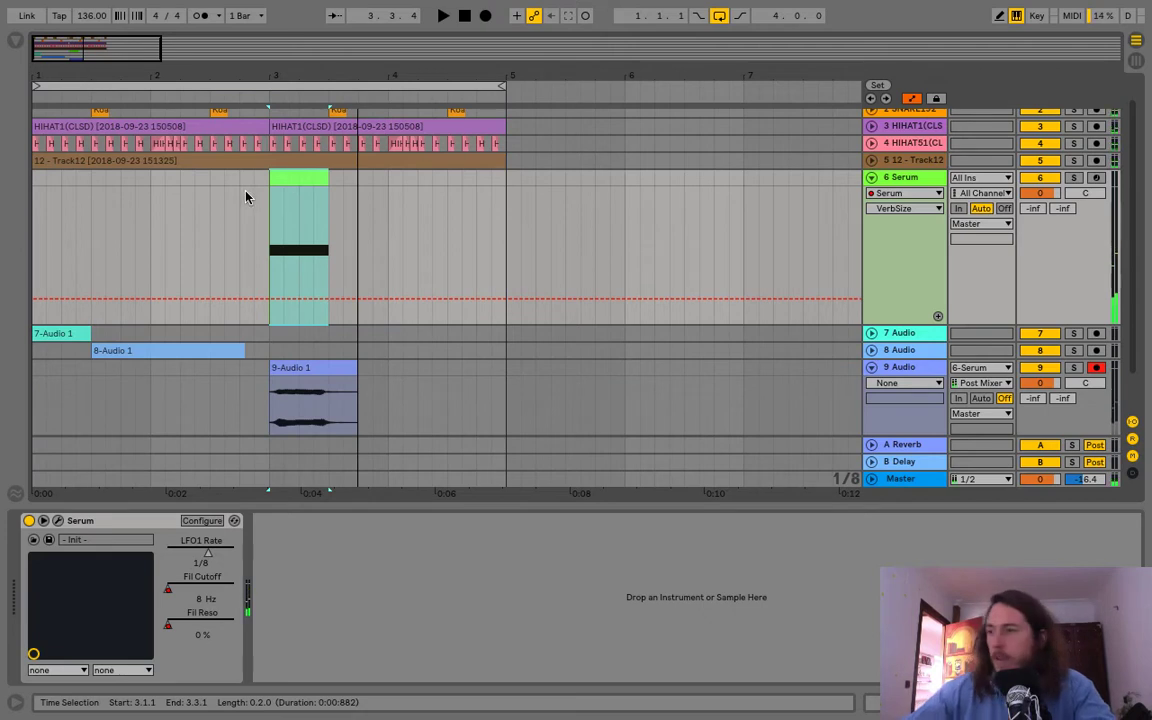
Step: Move the Serum clip to 3.3.1, lengthen it to 4.4.1 and extend its E0 note to one bar
drag(307, 178, 476, 190)
double_click(438, 177)
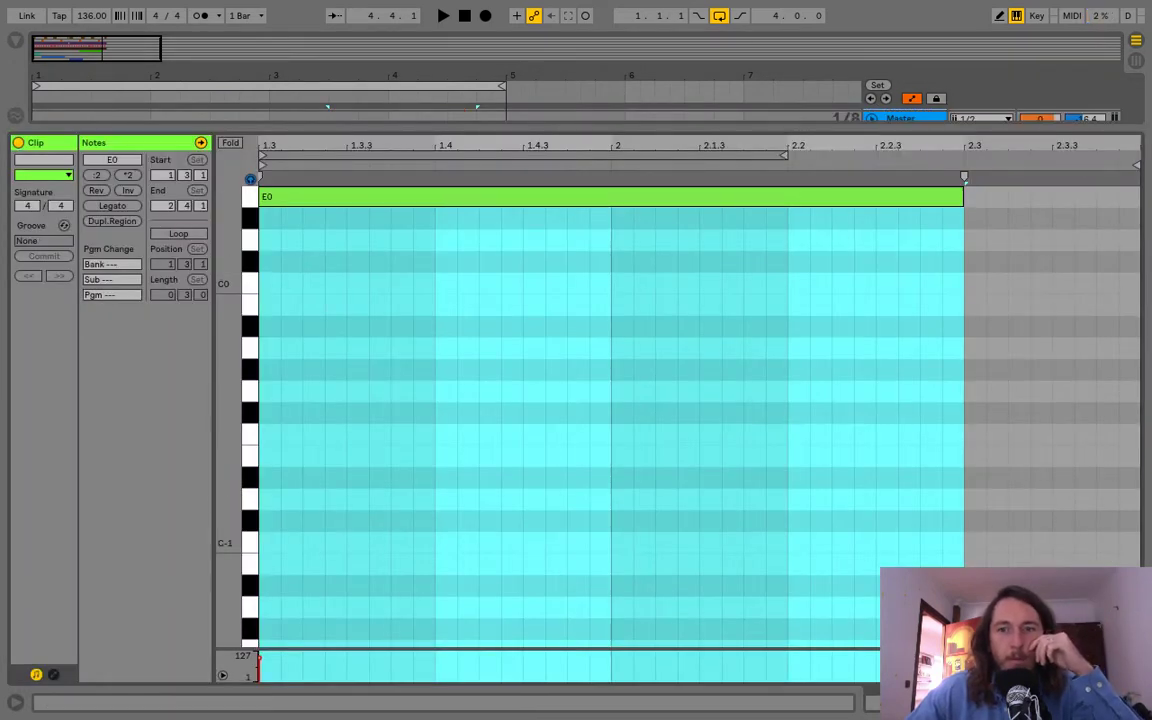
click(1136, 703)
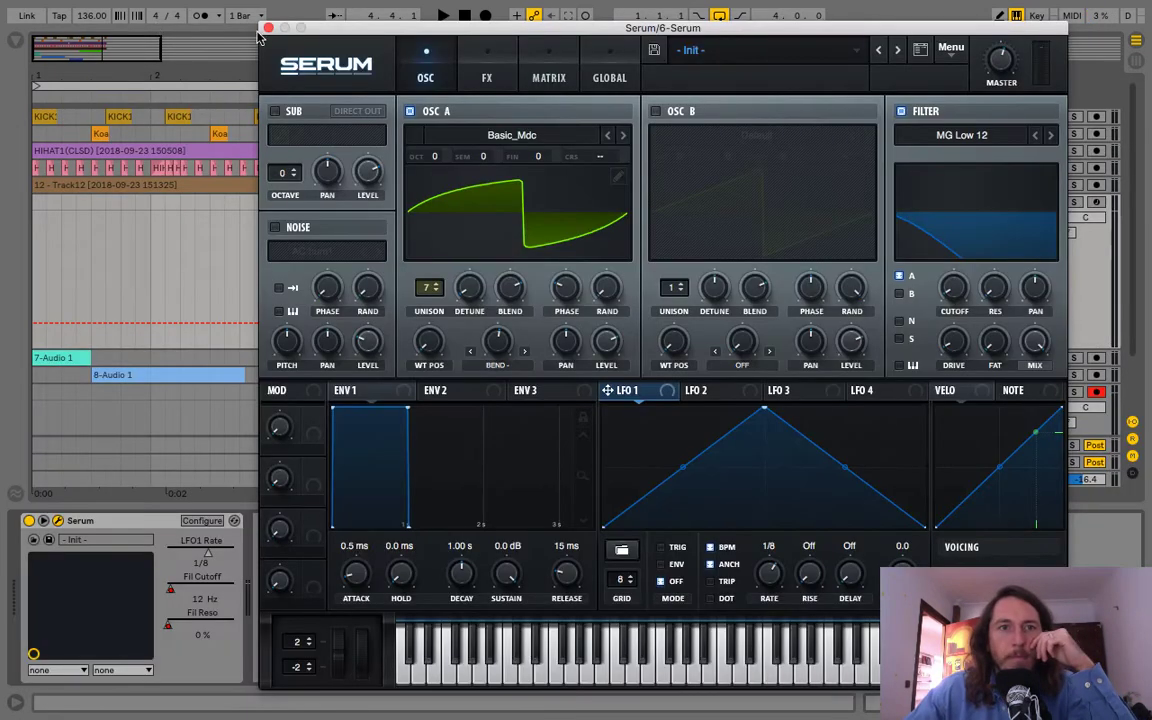
click(268, 28)
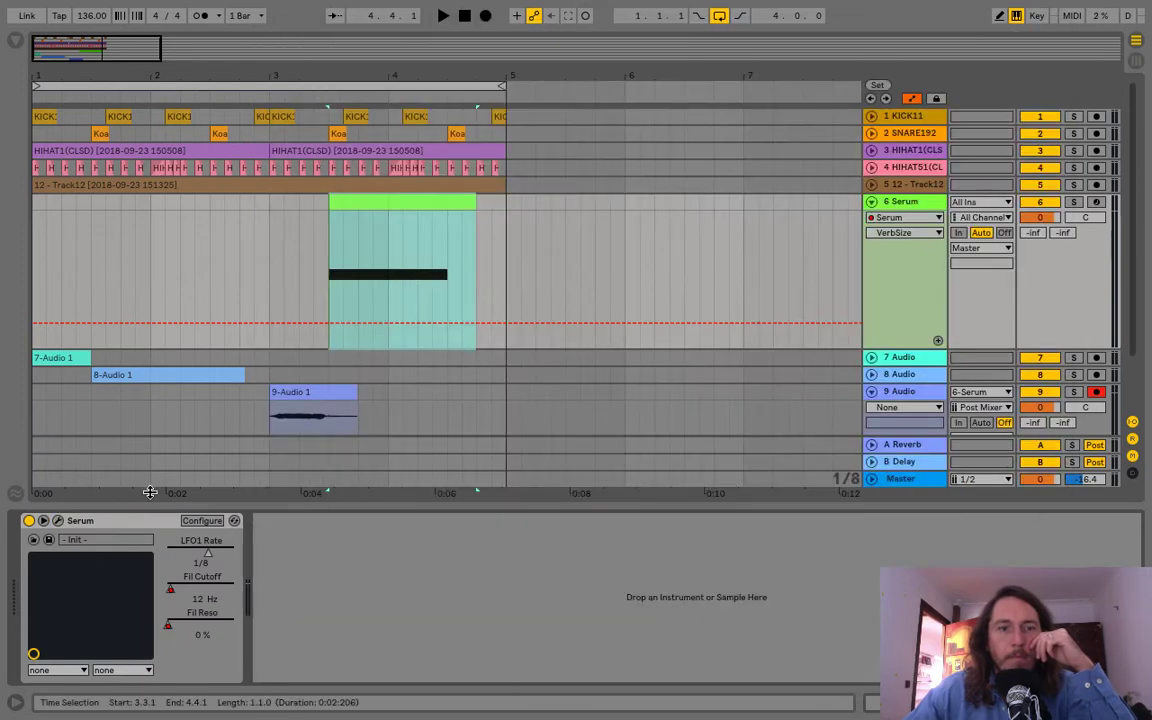
Step: Assign LFO 1 to the filter cutoff in Serum, with a base cutoff of 33 Hz and an LFO rate of 1/16
click(59, 521)
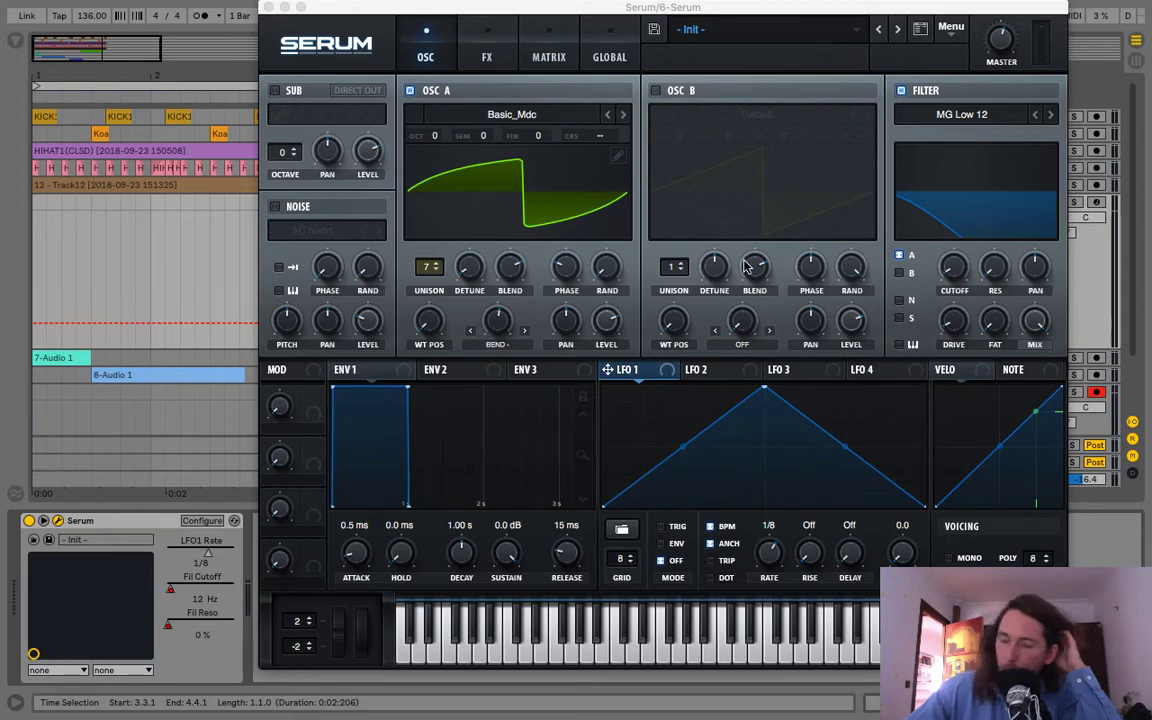
drag(607, 369, 953, 263)
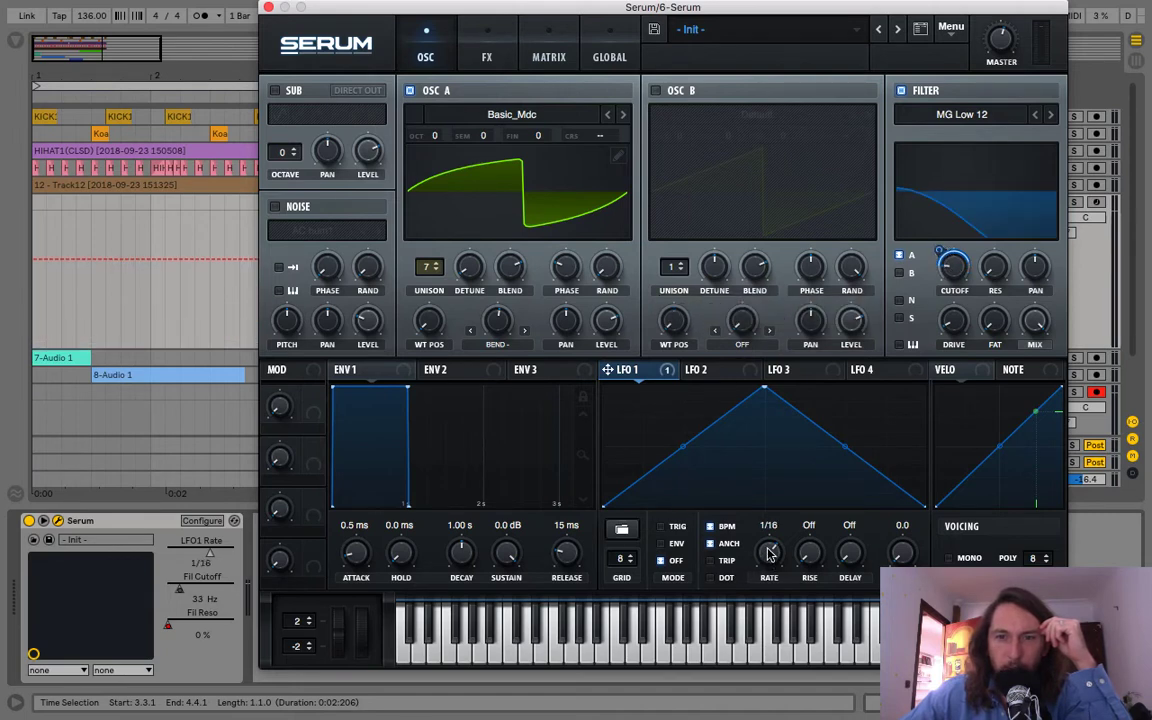
click(268, 8)
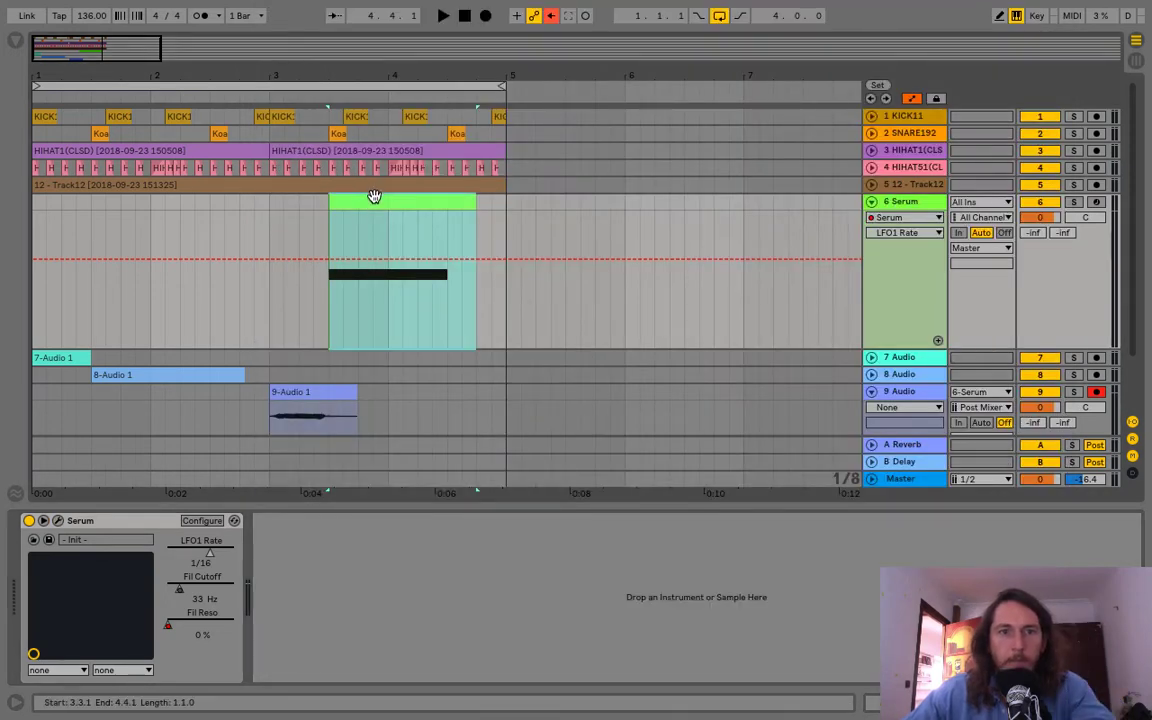
Step: Play the arrangement and try the Basic Mg and MATRIXY C64 wavetables on oscillator A
key(space)
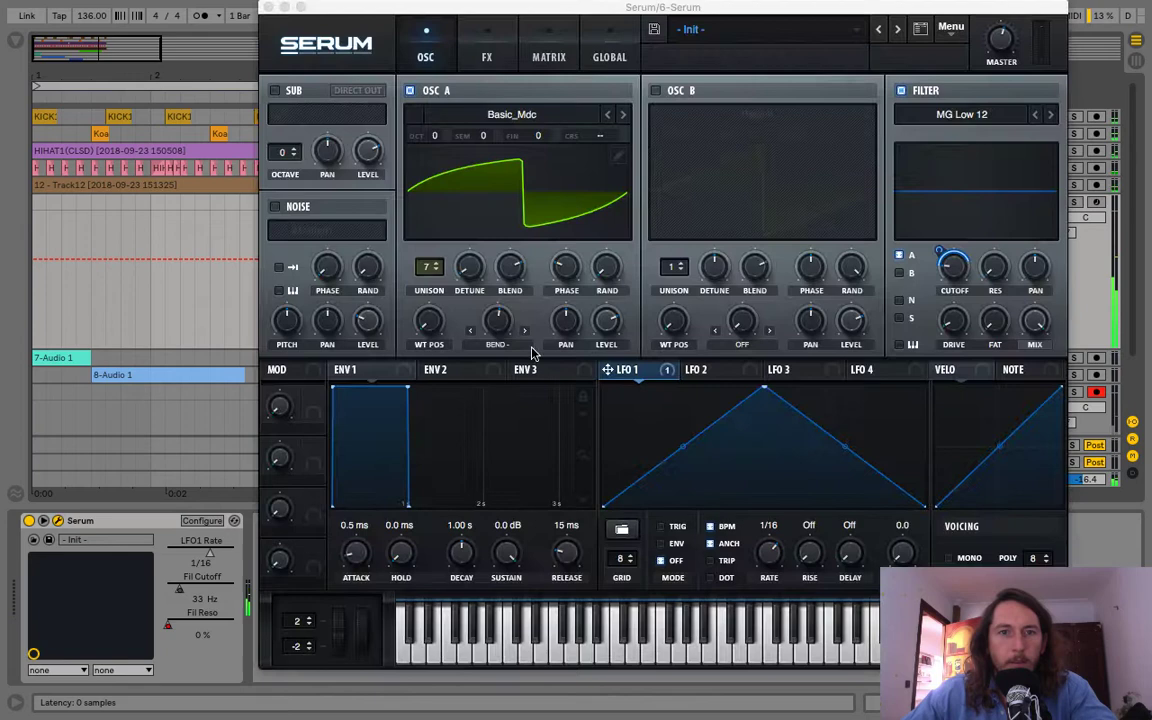
click(58, 520)
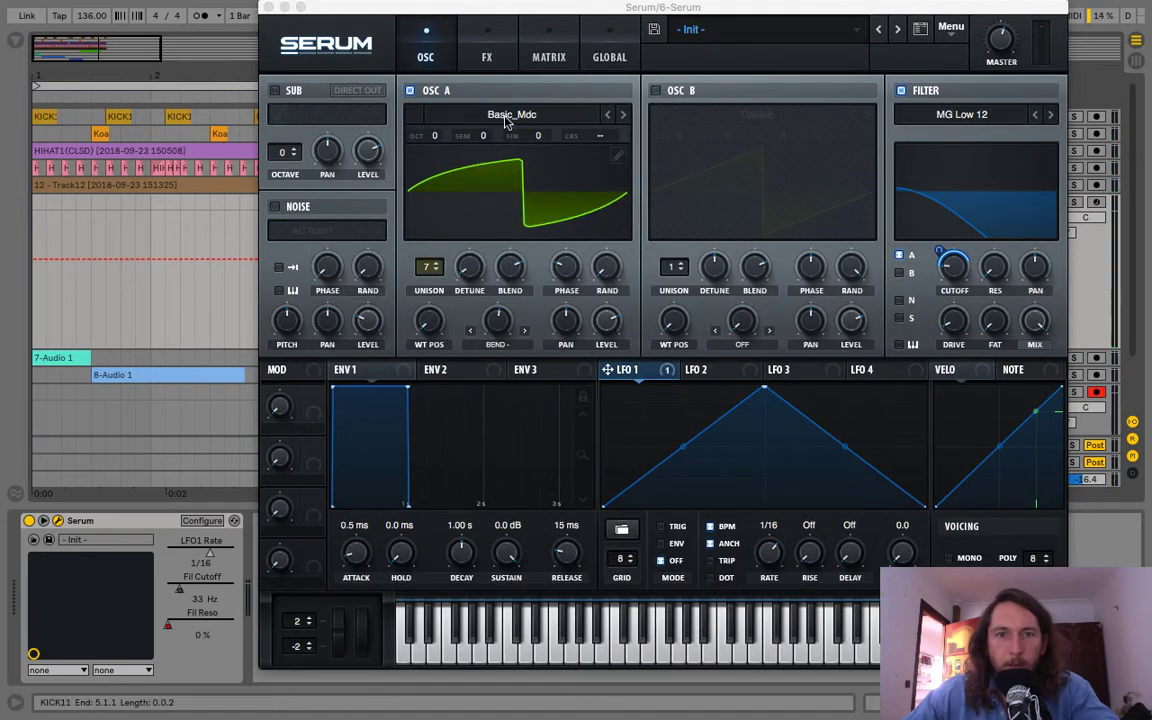
click(456, 113)
mouse_move(558, 128)
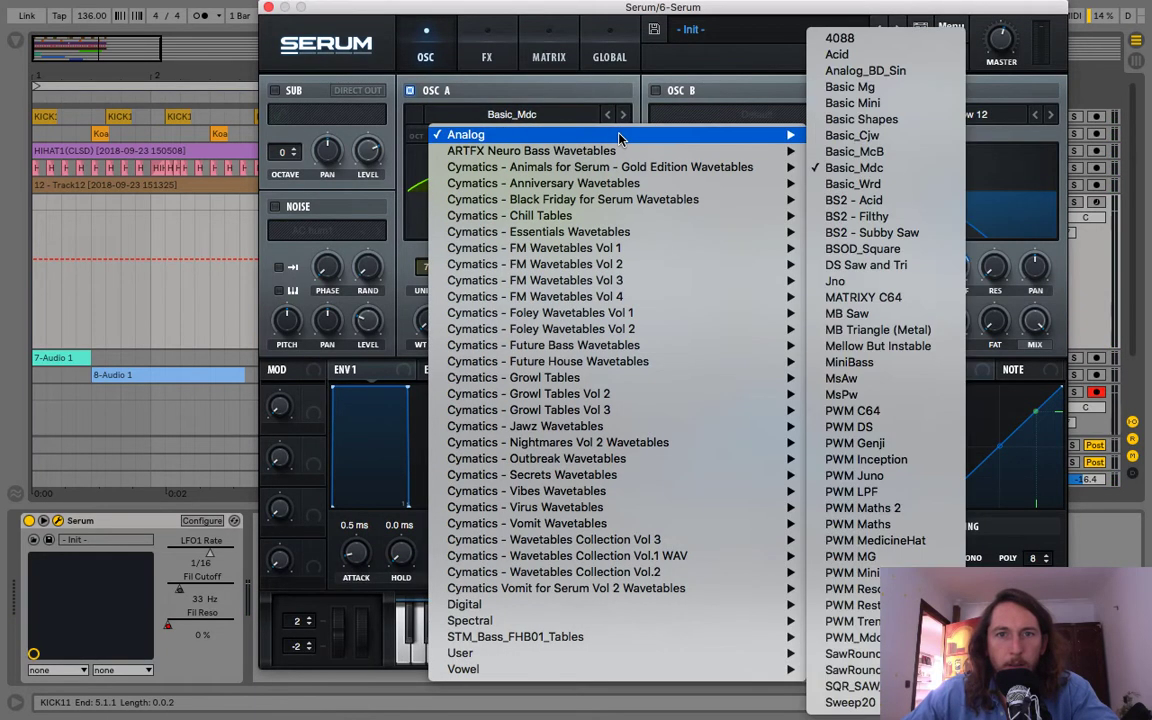
click(918, 91)
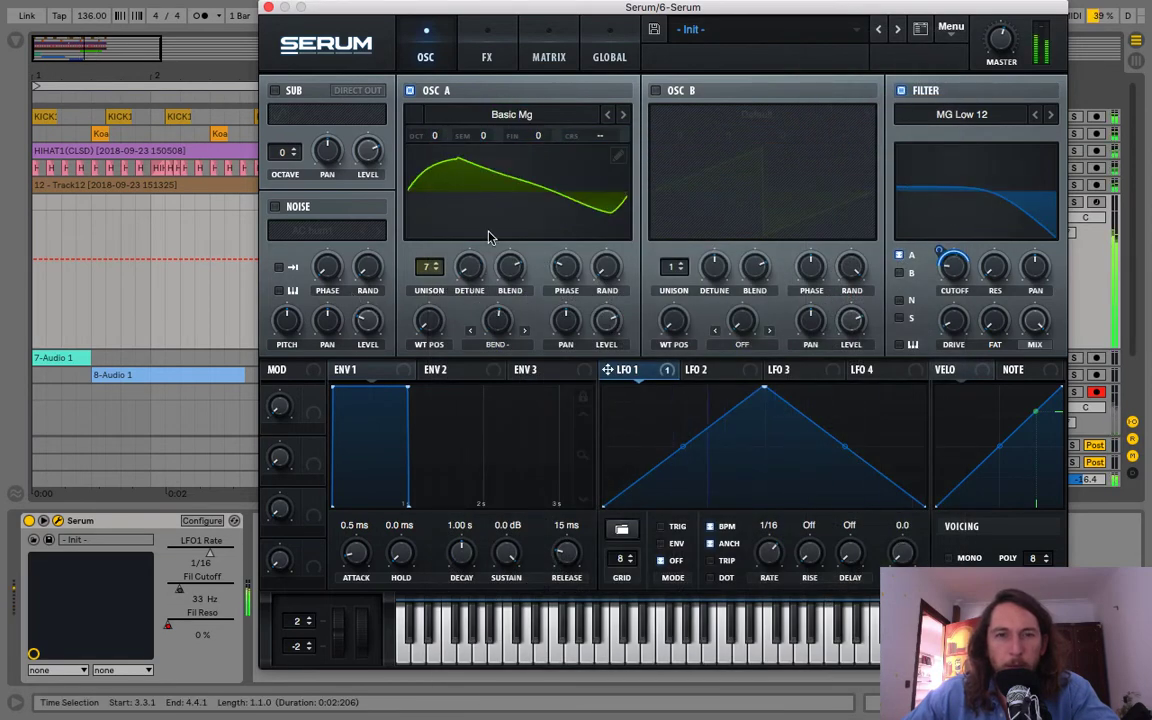
click(513, 116)
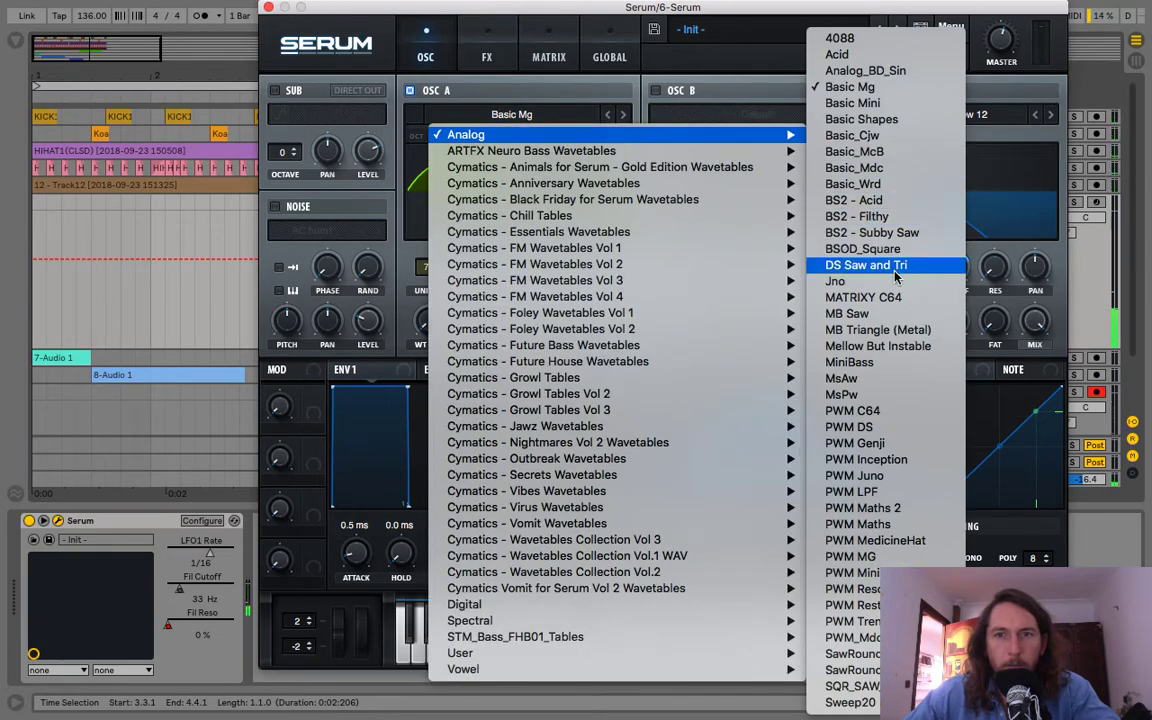
click(880, 297)
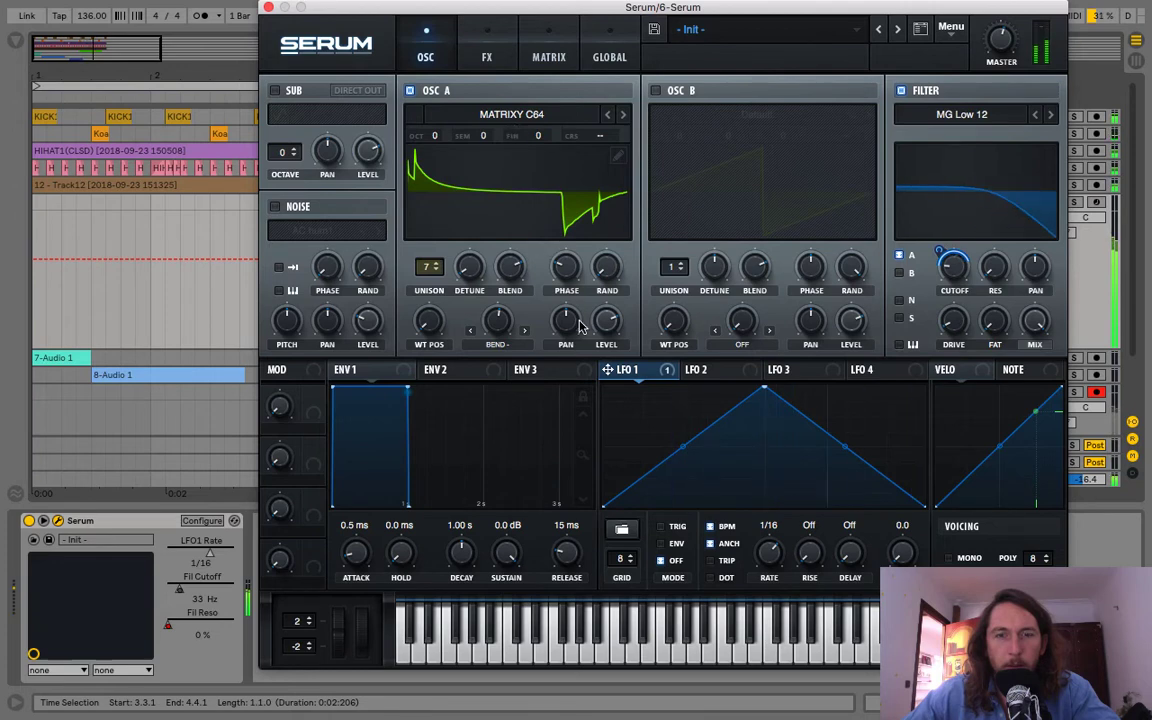
Step: Set oscillator A's phase to its midpoint and load the BSOD_Square wavetable from the Analog category
drag(592, 272, 592, 264)
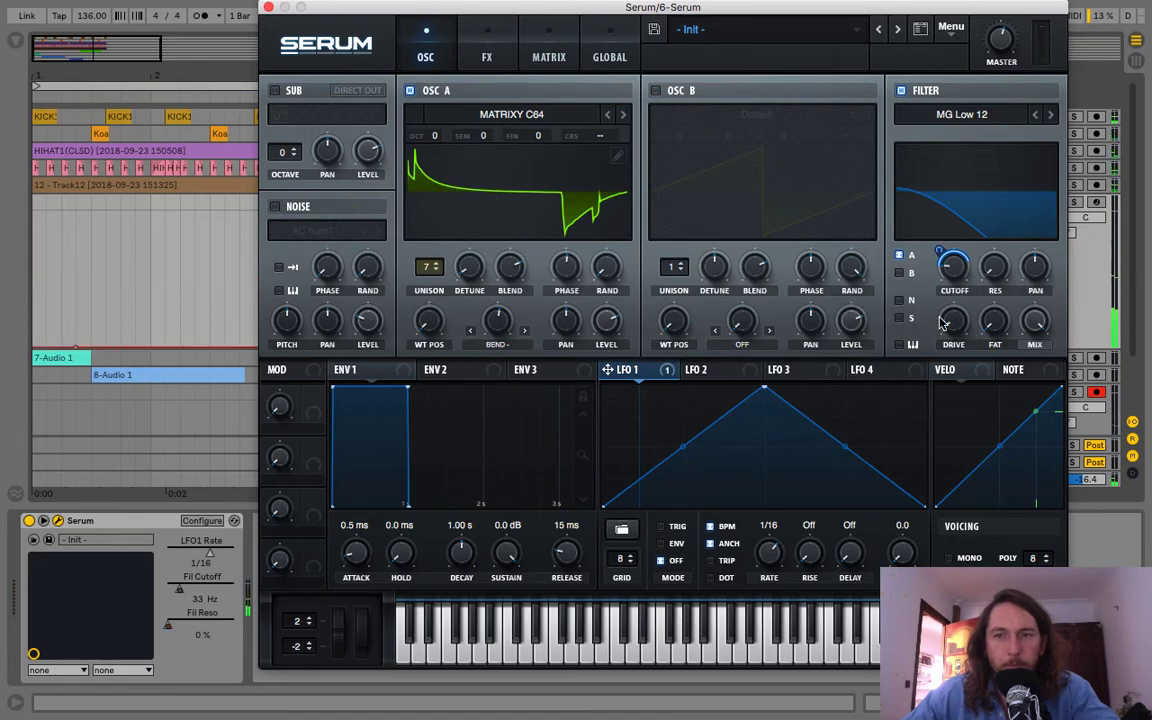
click(537, 116)
mouse_move(760, 134)
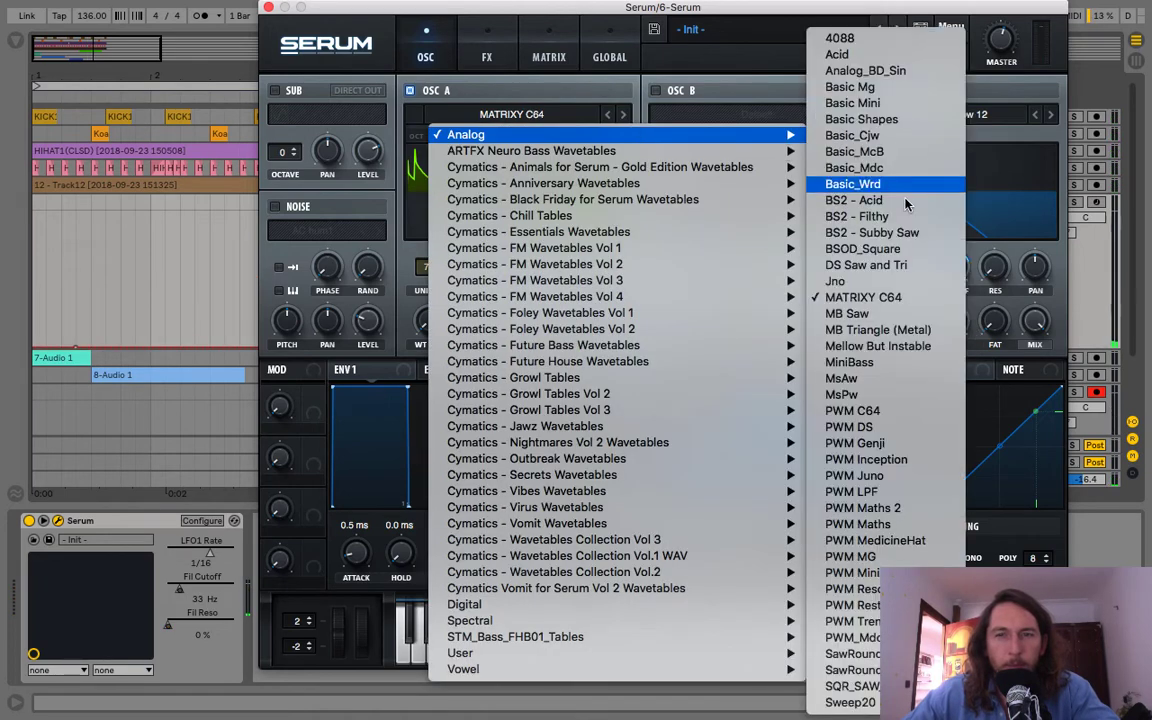
click(860, 249)
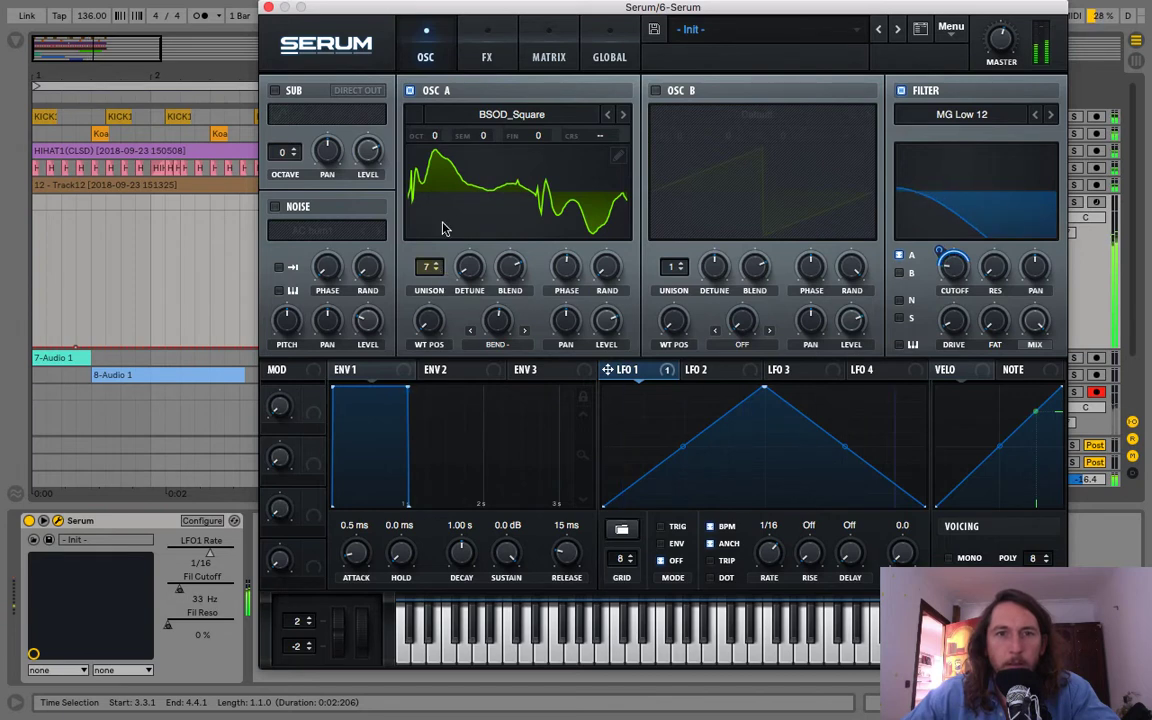
Step: Enable oscillator B one octave up with 3 unison voices and reduced detune, routed through the filter
click(655, 90)
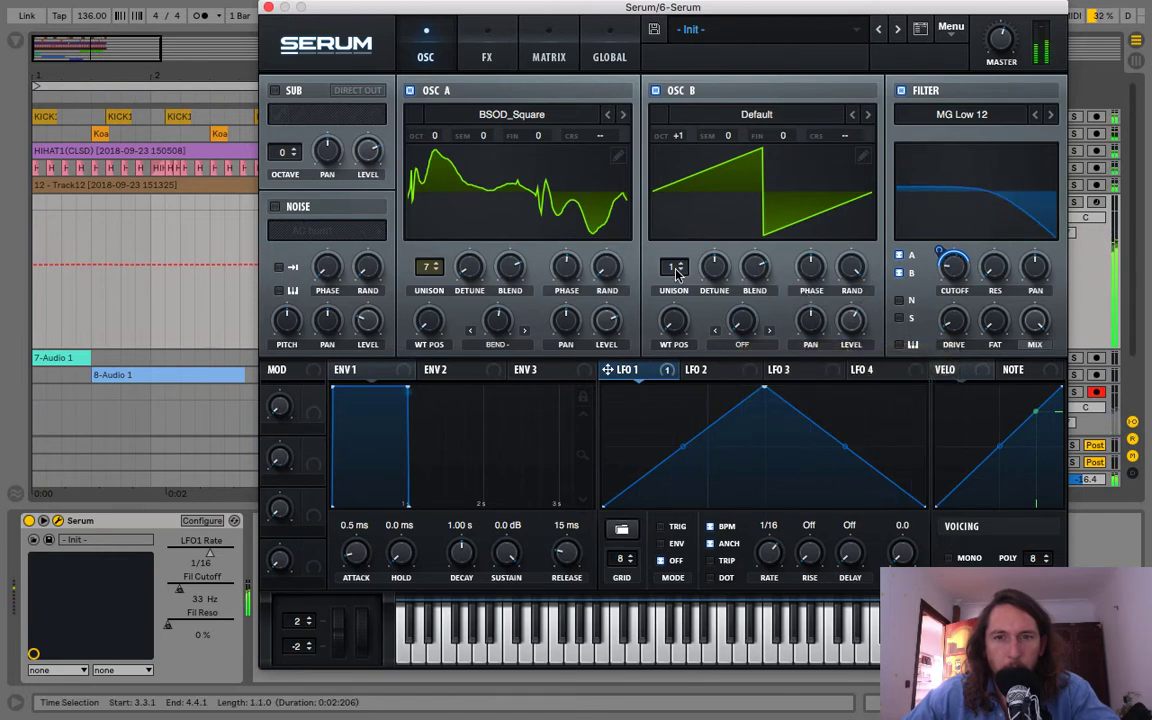
mouse_move(676, 272)
mouse_down()
mouse_move(717, 249)
mouse_move(700, 300)
mouse_move(676, 290)
mouse_move(677, 252)
mouse_move(690, 252)
mouse_up()
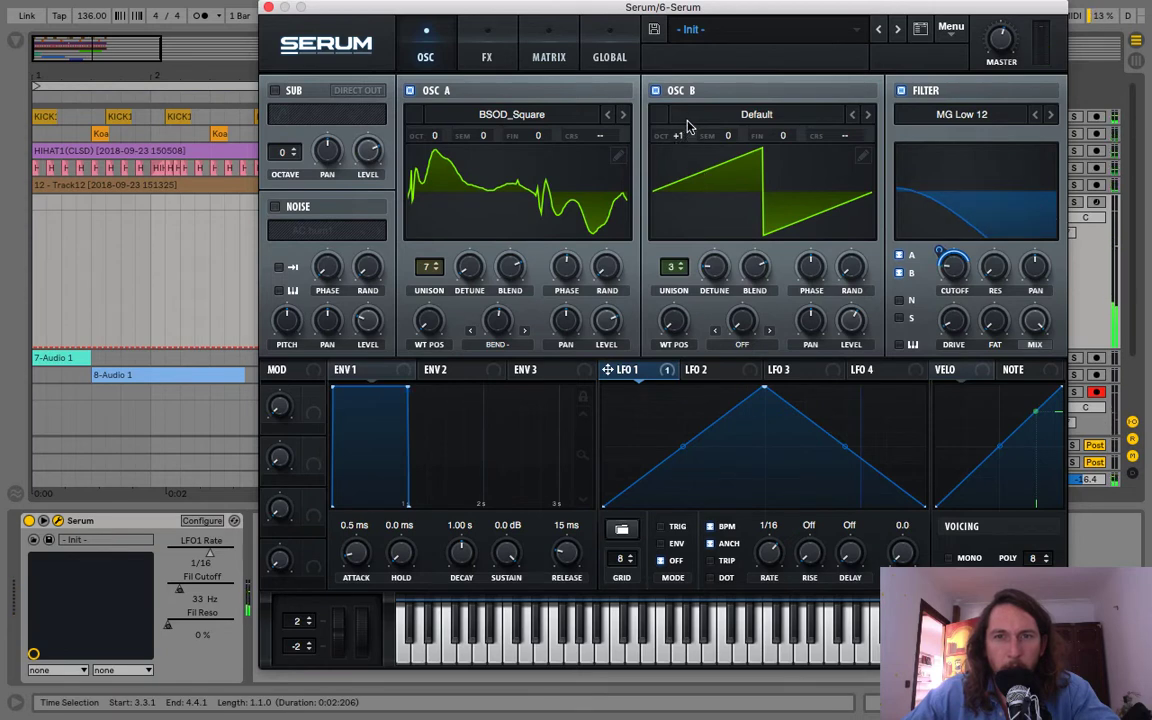
drag(687, 125, 684, 156)
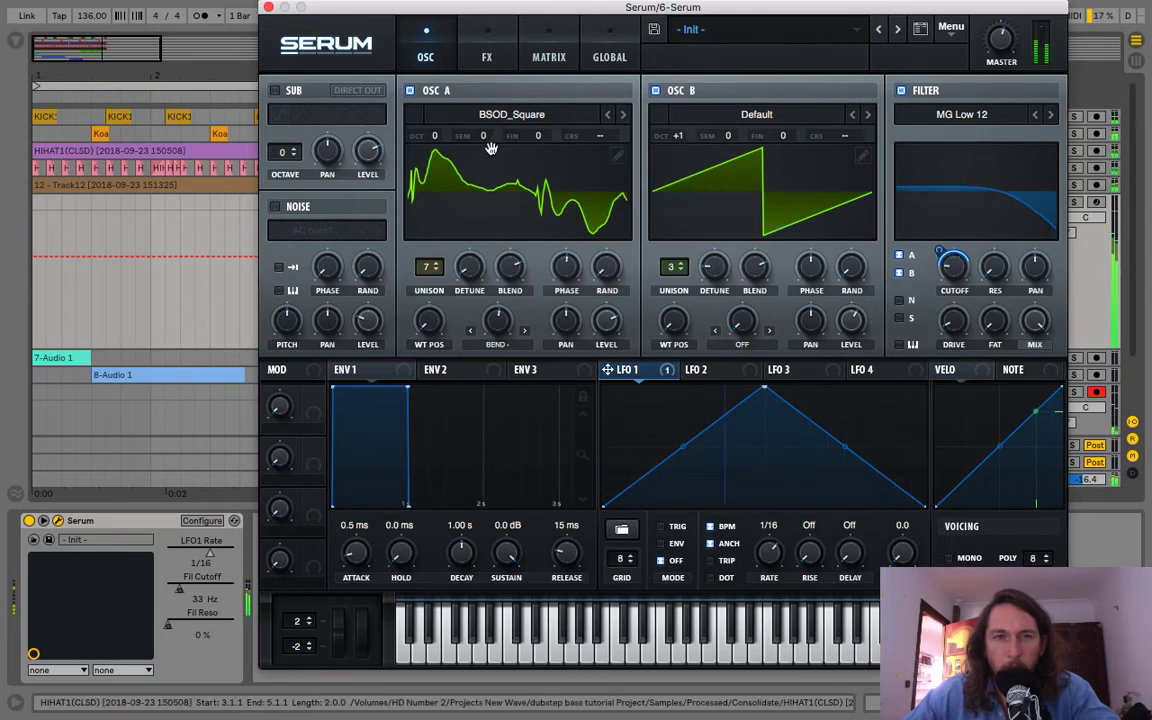
Step: Compare the sound with and without oscillator B, check the effects rack and switch oscillator B off
click(656, 91)
click(656, 91)
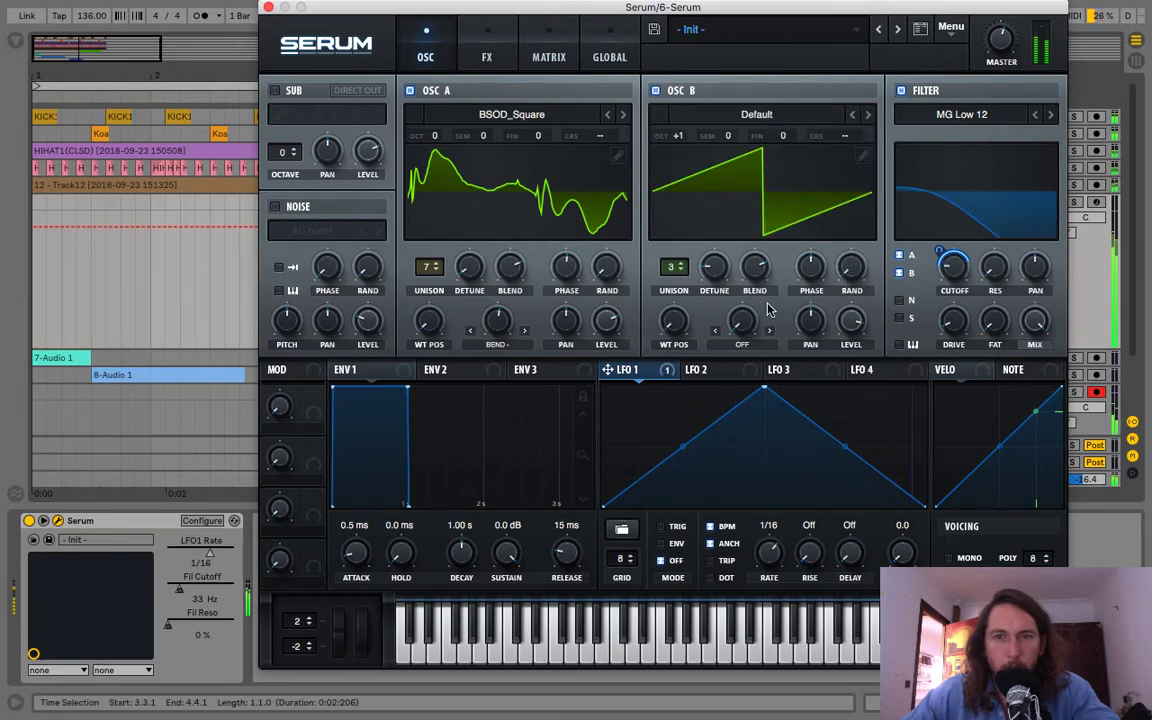
click(486, 58)
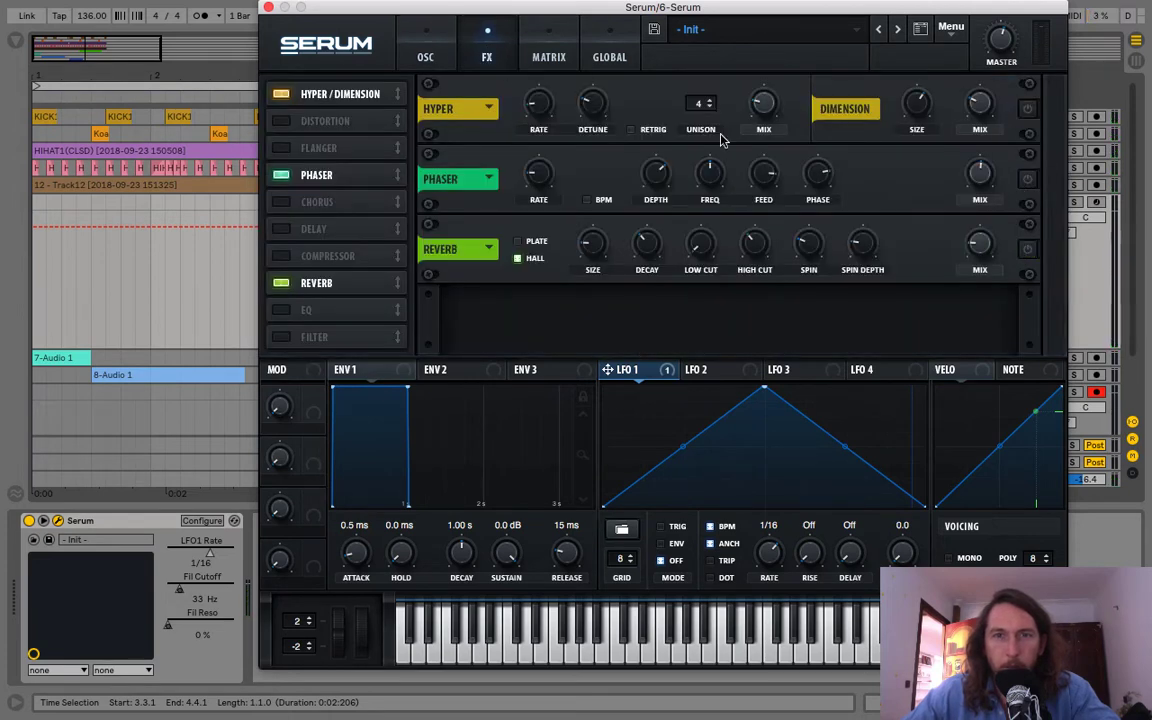
click(425, 57)
click(655, 91)
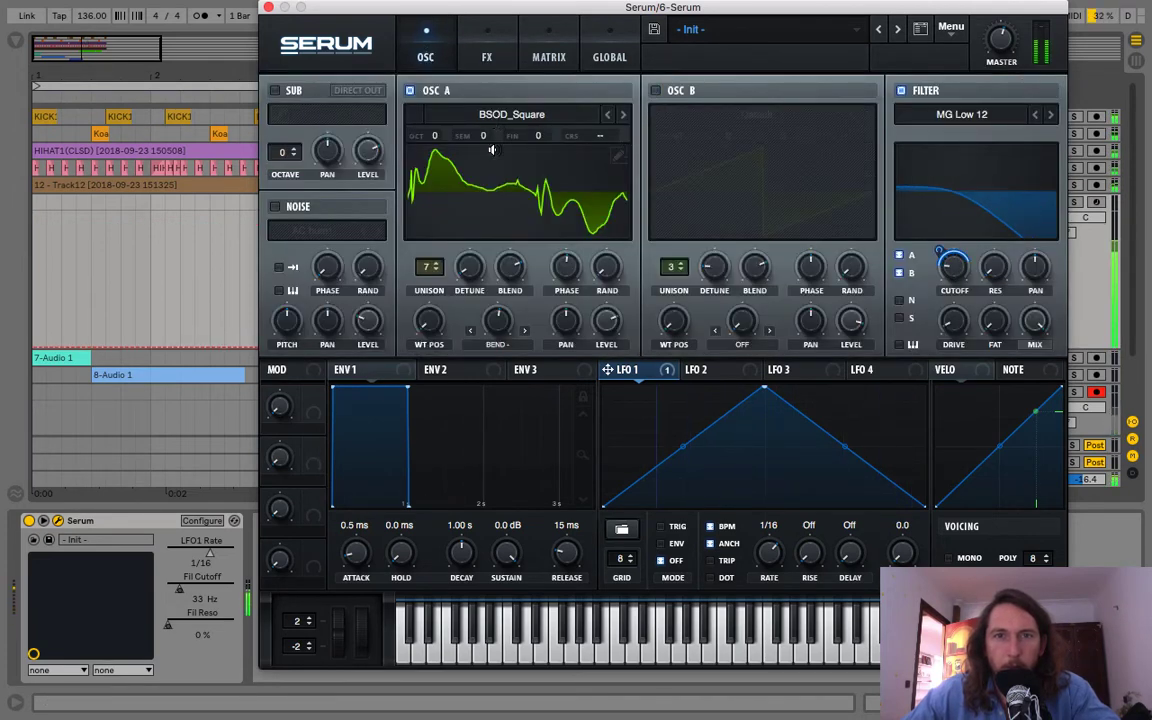
Step: Set oscillator A's warp mode to Off and raise its wavetable position, briefly comparing the sound with oscillator B
click(497, 344)
click(494, 365)
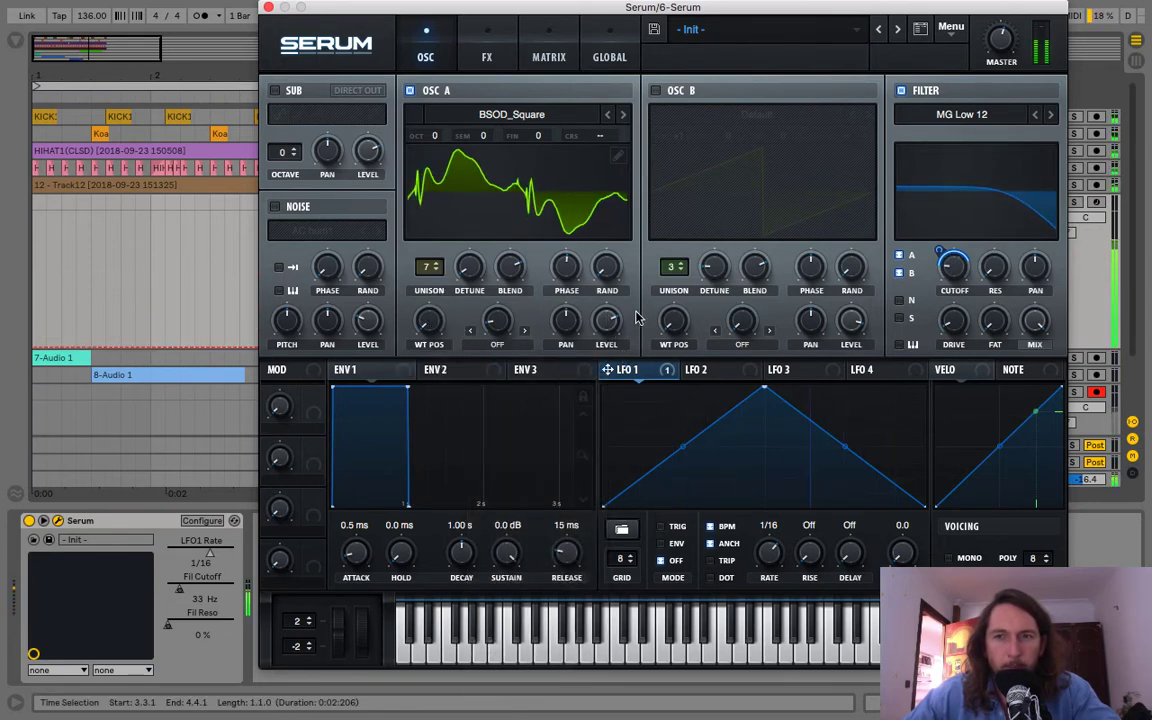
click(655, 91)
click(655, 91)
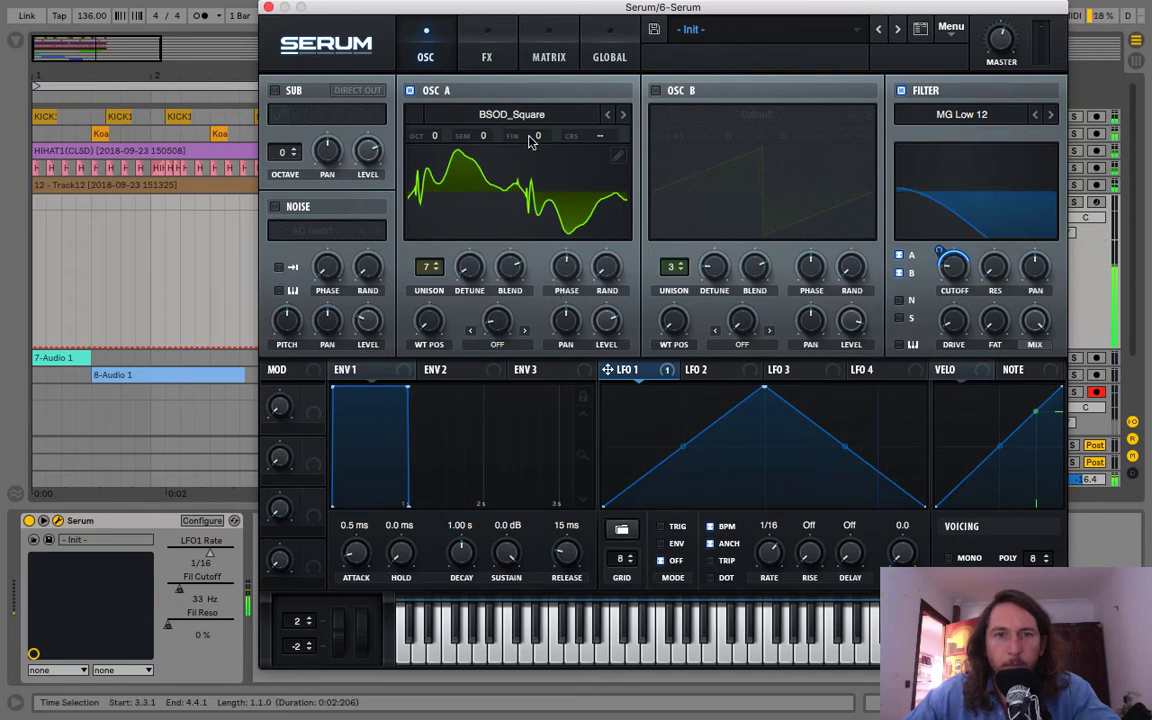
drag(433, 326, 470, 467)
drag(441, 332, 548, 272)
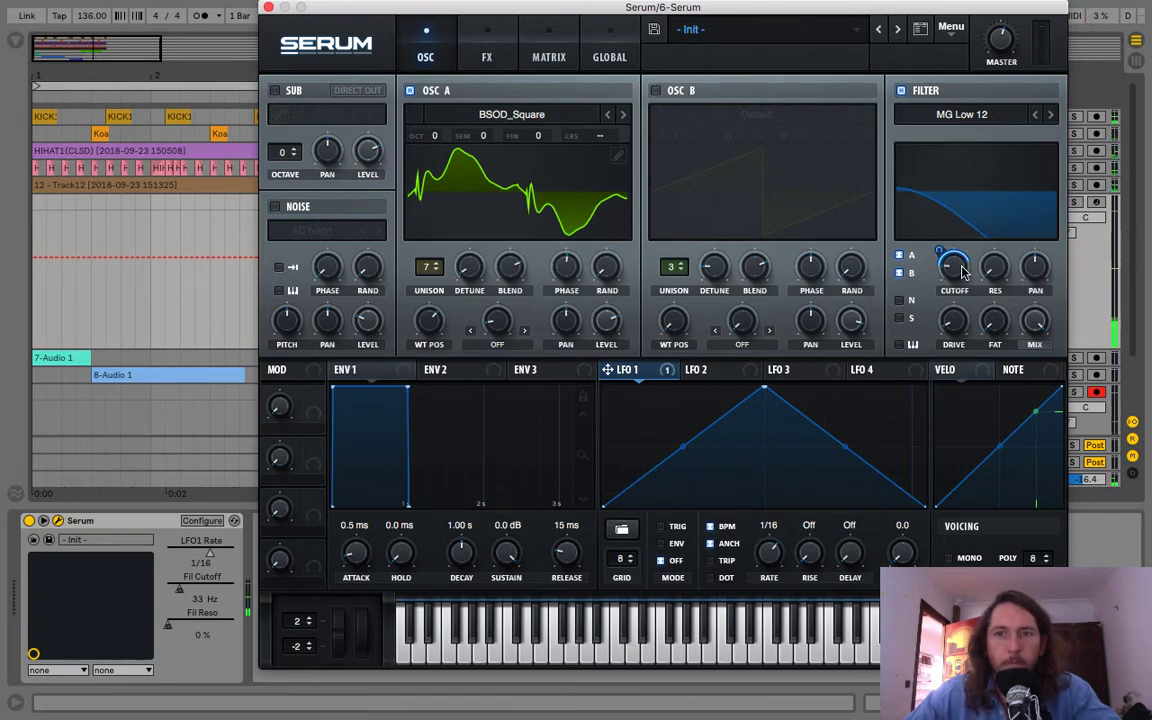
Step: Raise the filter cutoff to 76 Hz, touch the resonance control and close the Serum window
drag(962, 268, 948, 232)
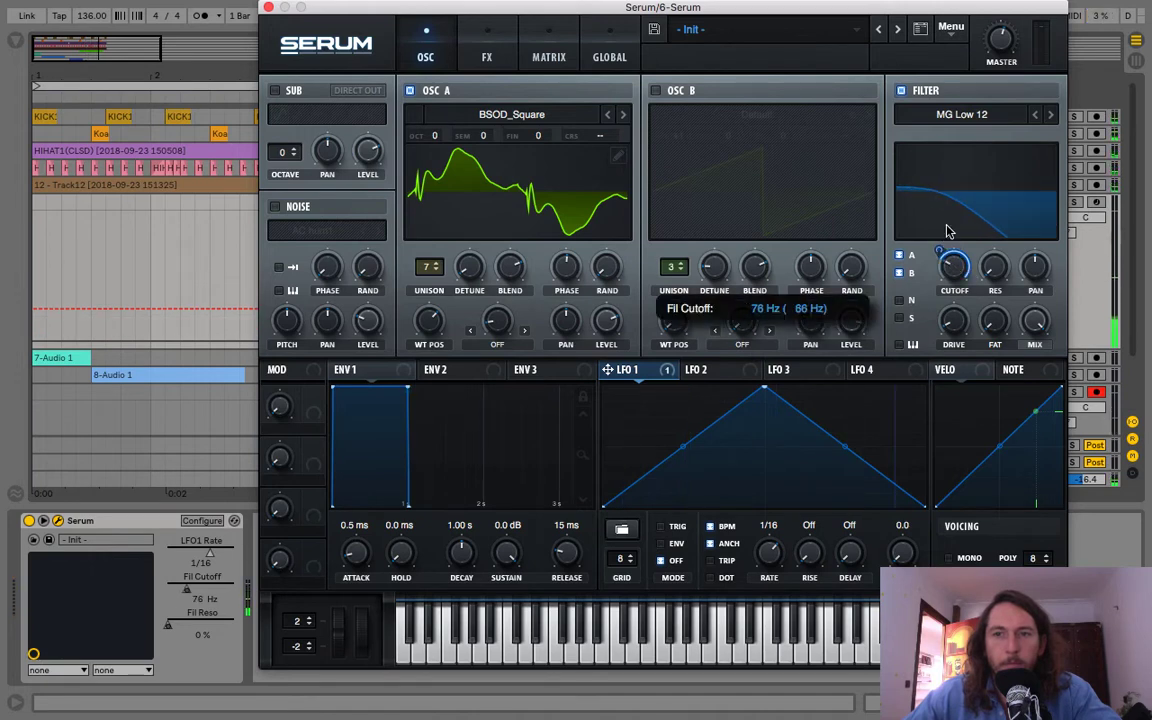
mouse_move(996, 266)
mouse_down()
mouse_move(1002, 258)
mouse_move(1001, 269)
mouse_up()
click(268, 7)
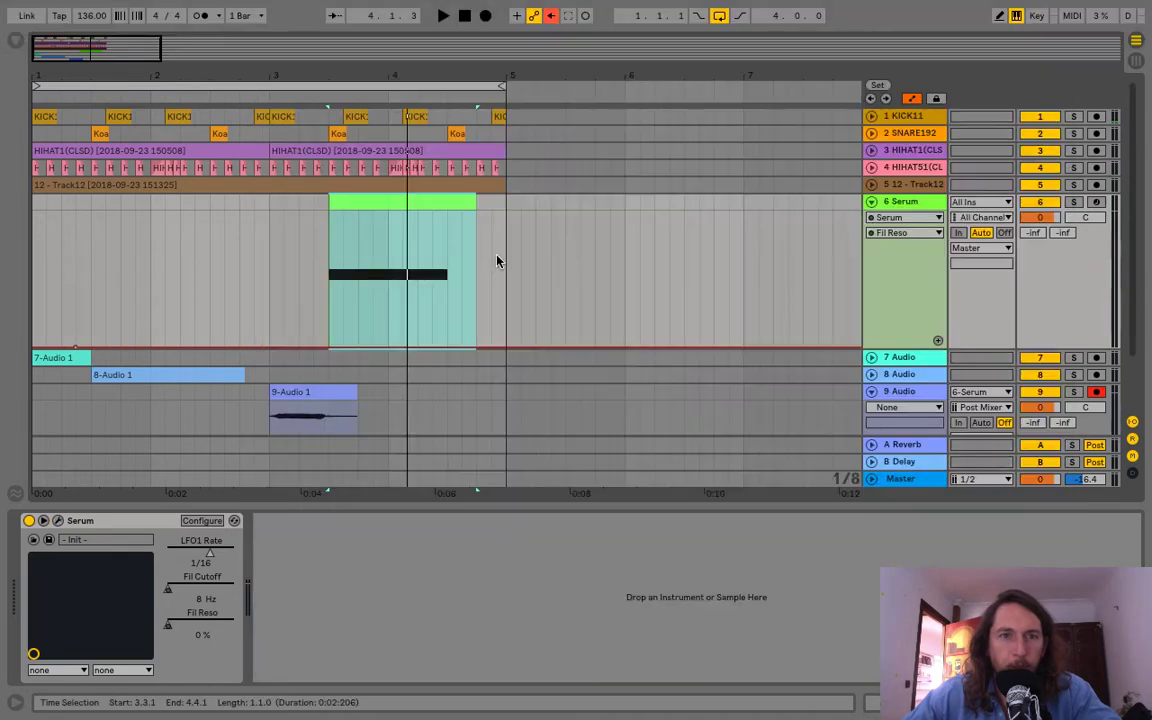
Step: Show the Serum track's Fil Cutoff automation, clear it over the clip and draw a rising ramp from 3.3.1 to 4.3.1
click(896, 233)
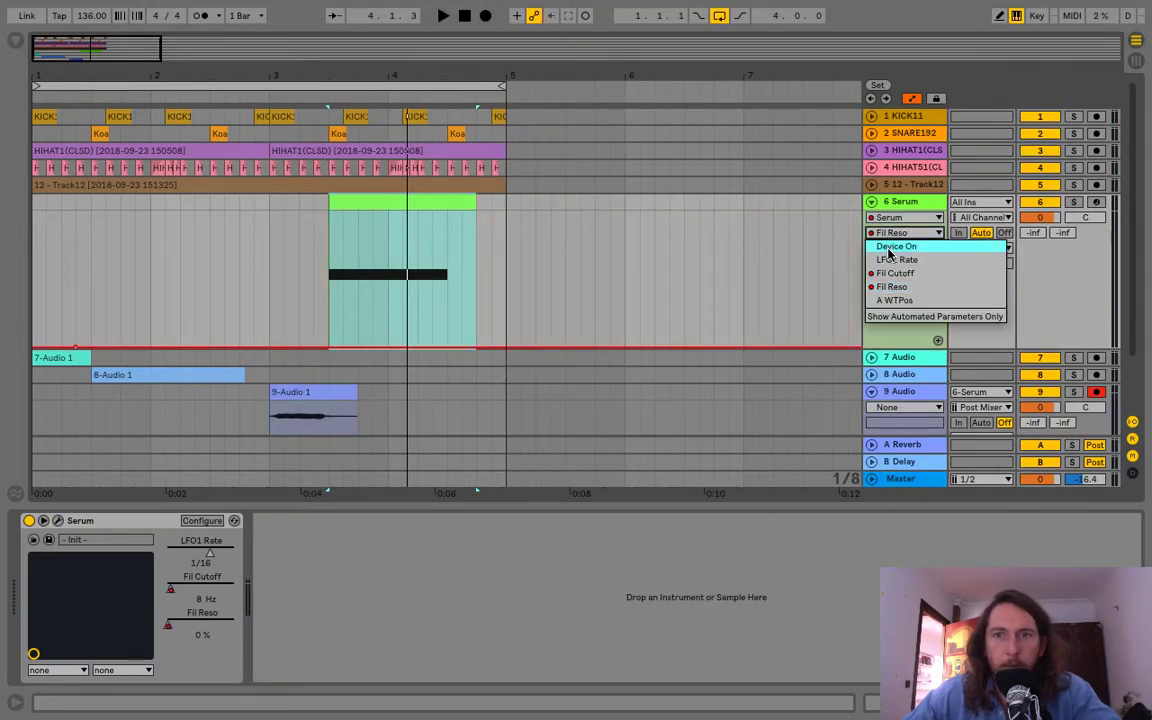
click(893, 272)
drag(473, 274, 316, 272)
key(Delete)
click(327, 349)
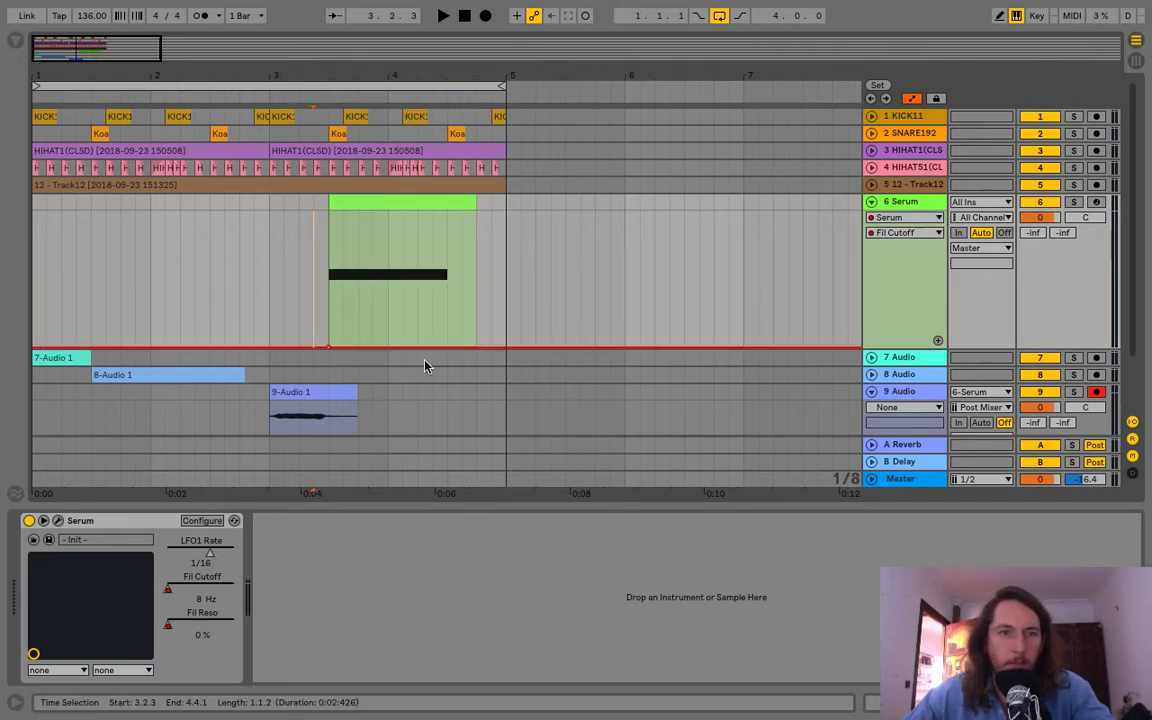
drag(447, 348, 445, 301)
Step: Play the Serum clip with its cutoff ramp while the Serum window is open and moved clear of the transport controls
key(space)
key(super+alt+p)
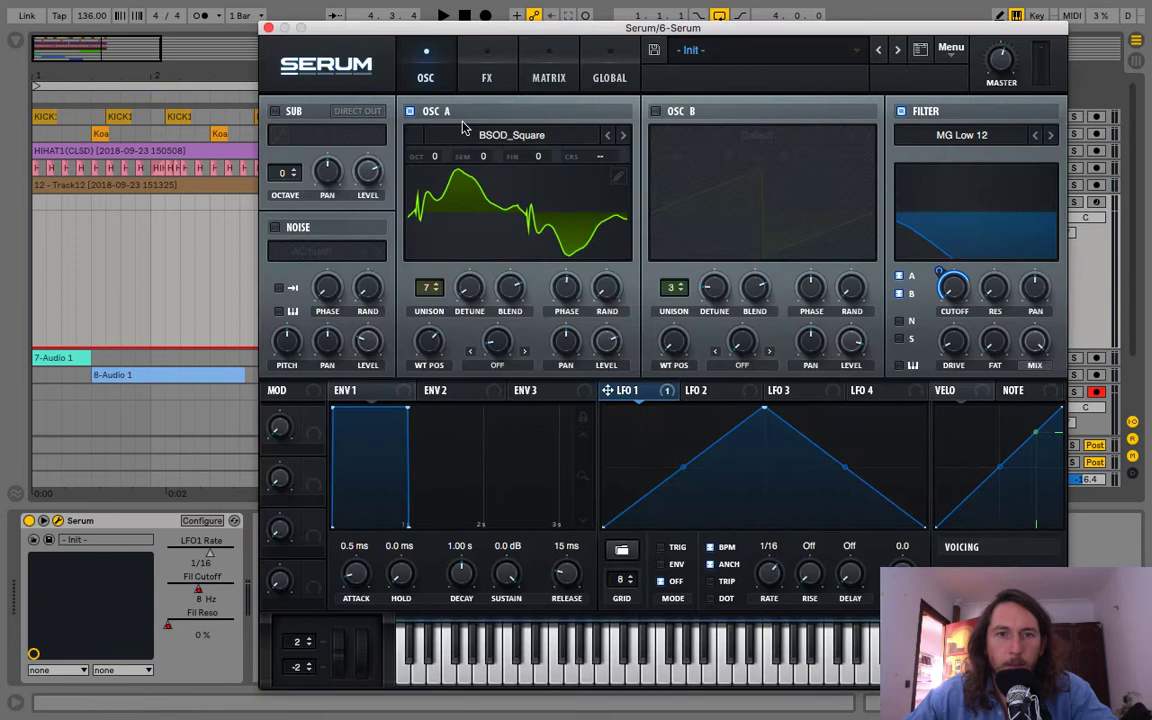
click(268, 27)
click(58, 521)
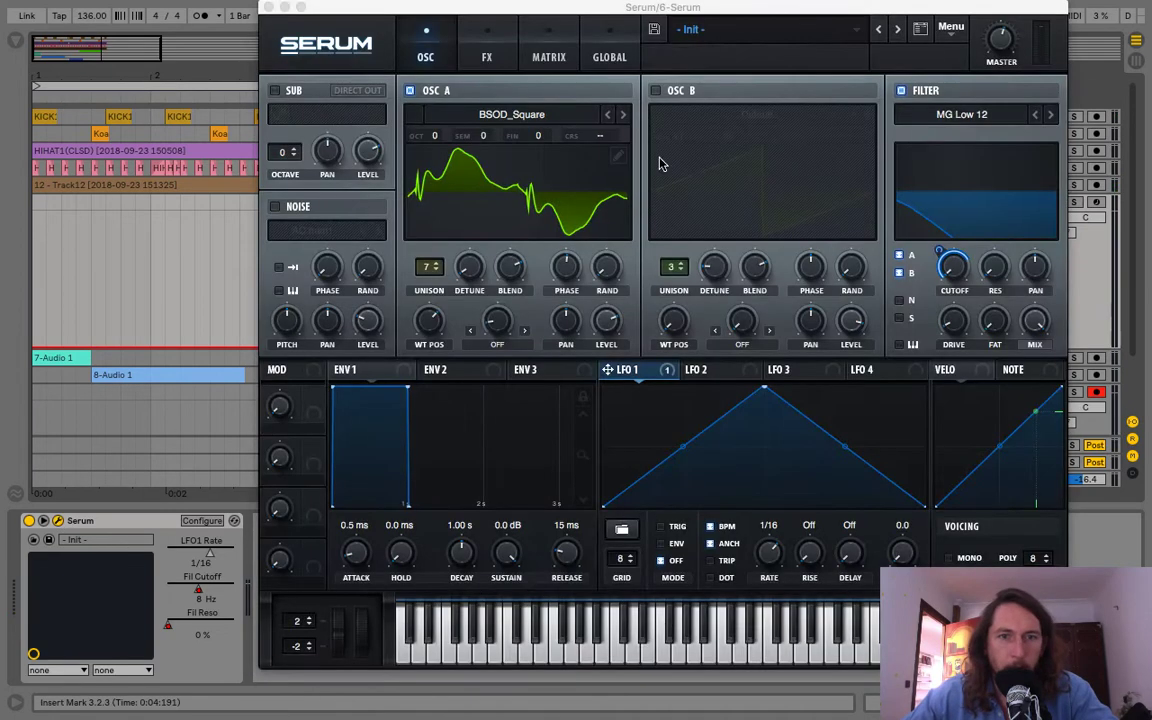
drag(597, 12, 548, 36)
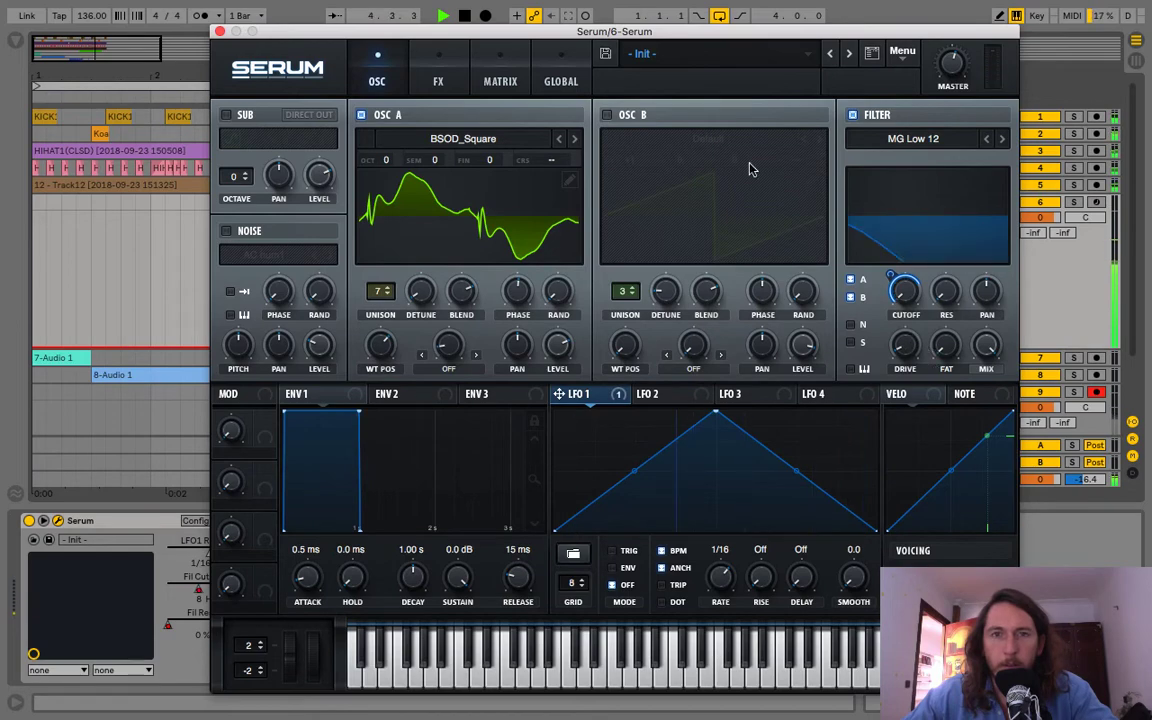
drag(494, 31, 560, 112)
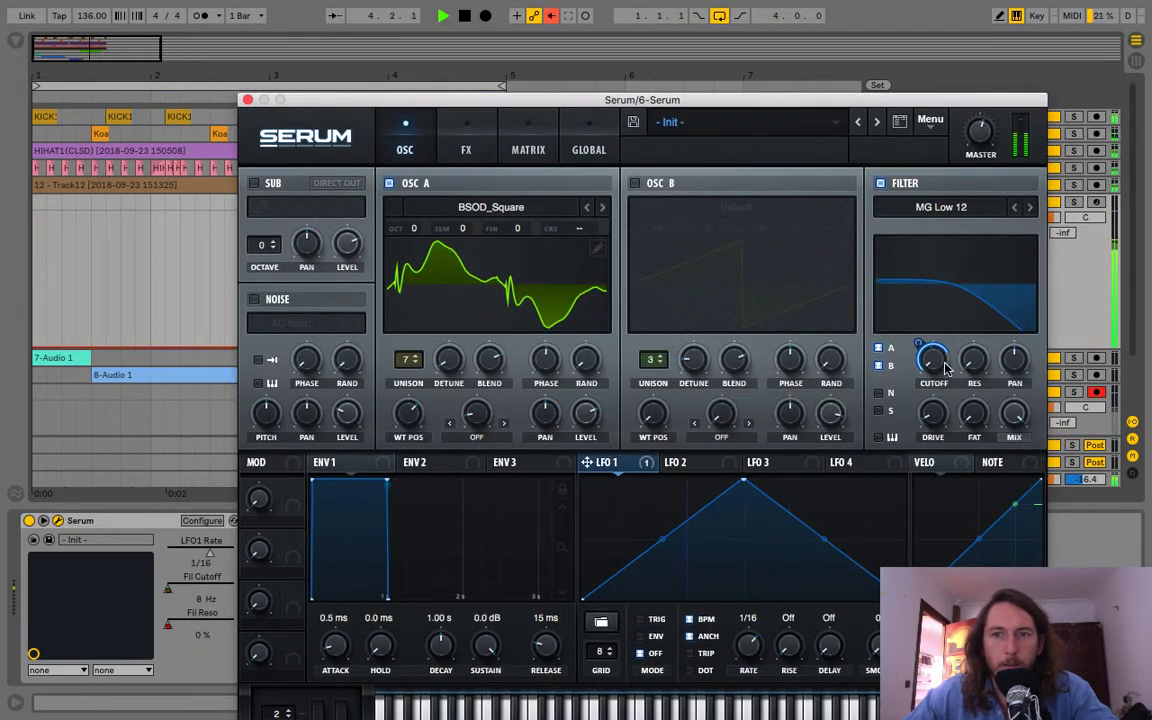
Step: Tweak the filter cutoff to 45 Hz, close Serum, and re-enable the overridden automation to replay the clip from 3.2.3
drag(931, 362, 914, 342)
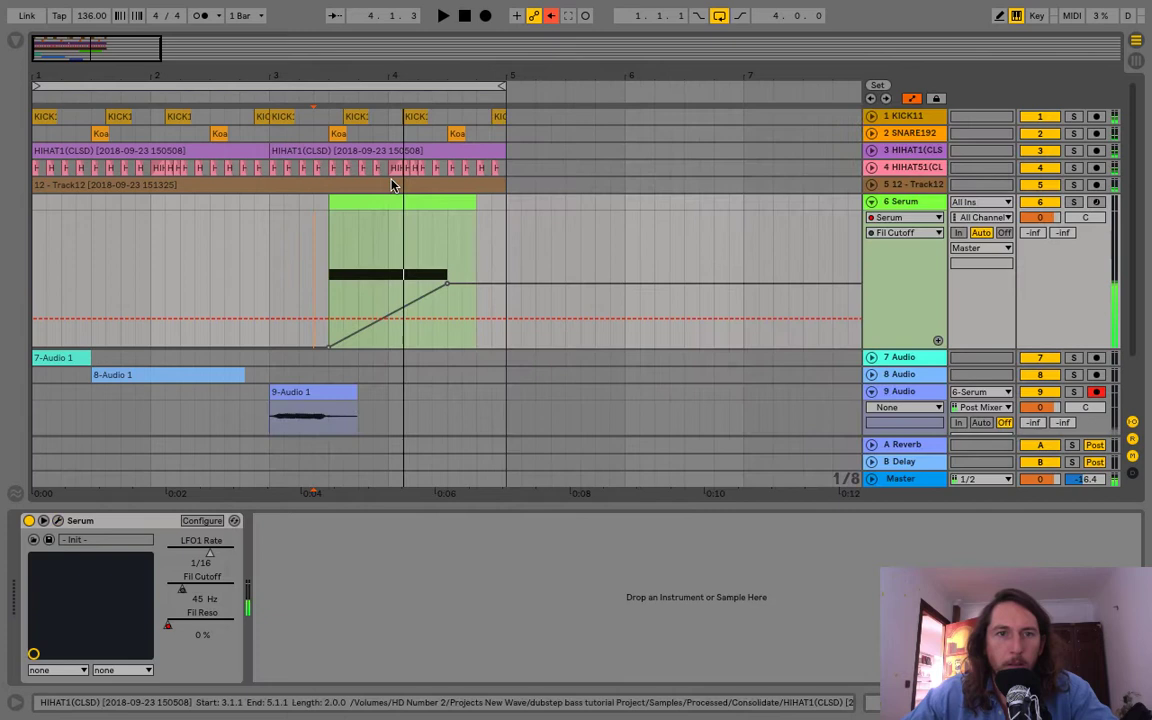
click(248, 100)
key(space)
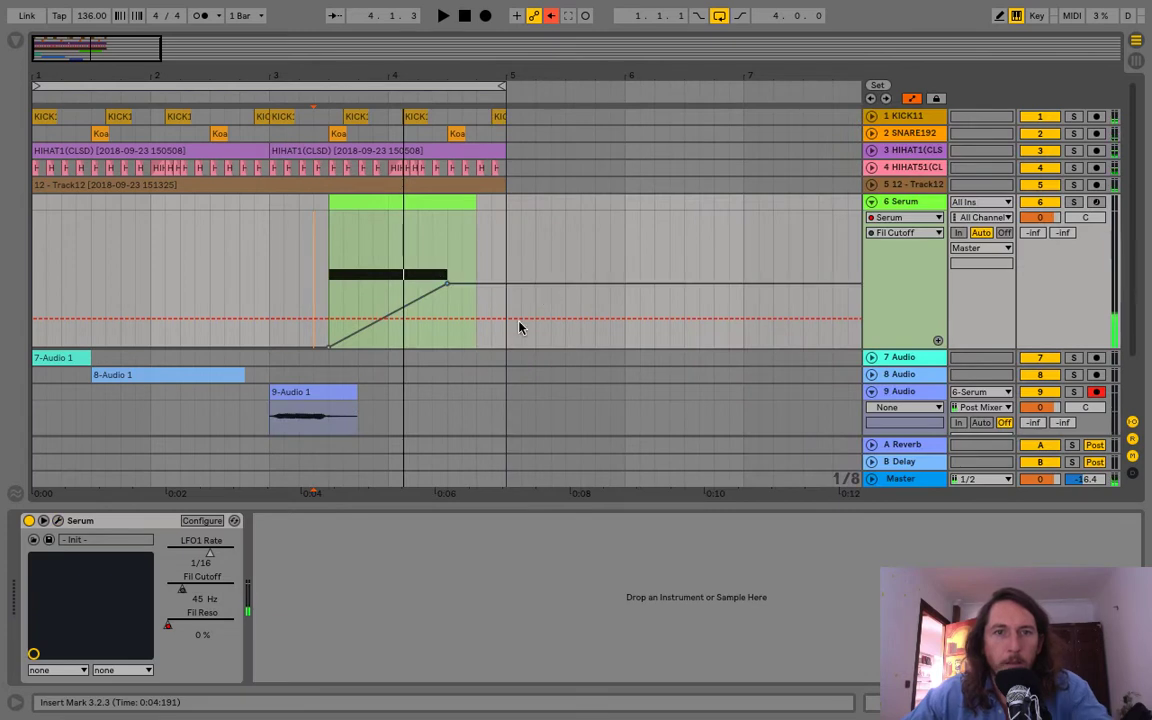
click(549, 19)
key(space)
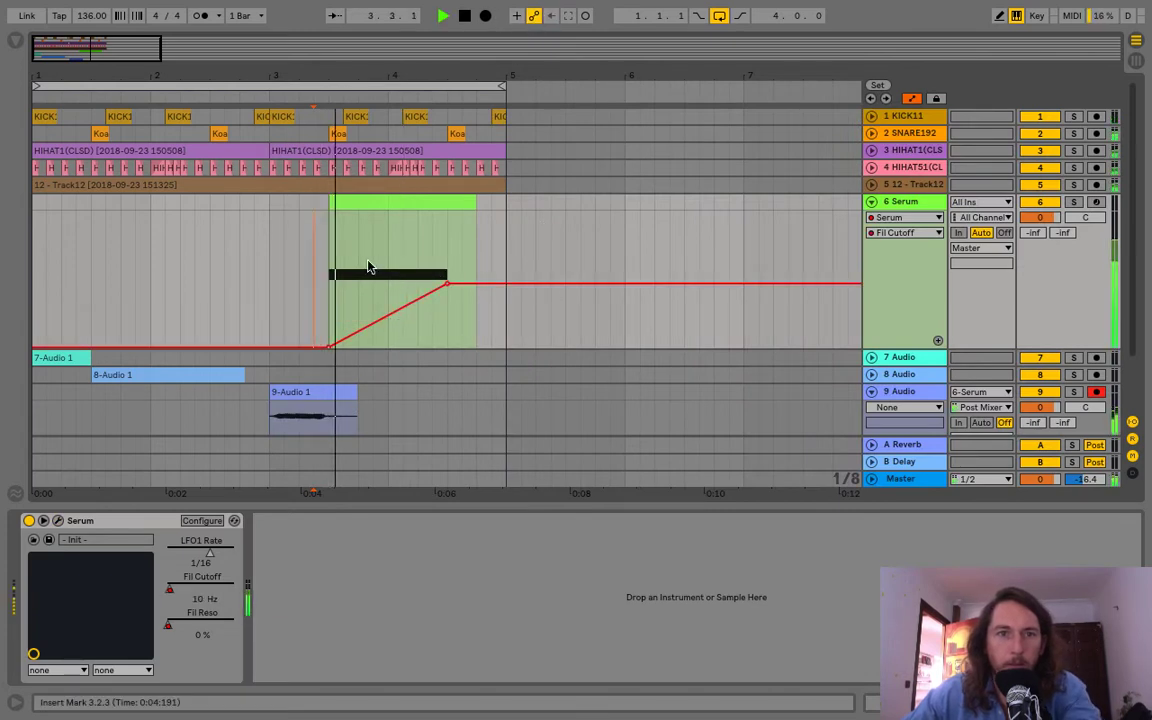
Step: Delete the Serum track's filter cutoff automation from 3.1.1 to 4.4.3 and play back the result
key(space)
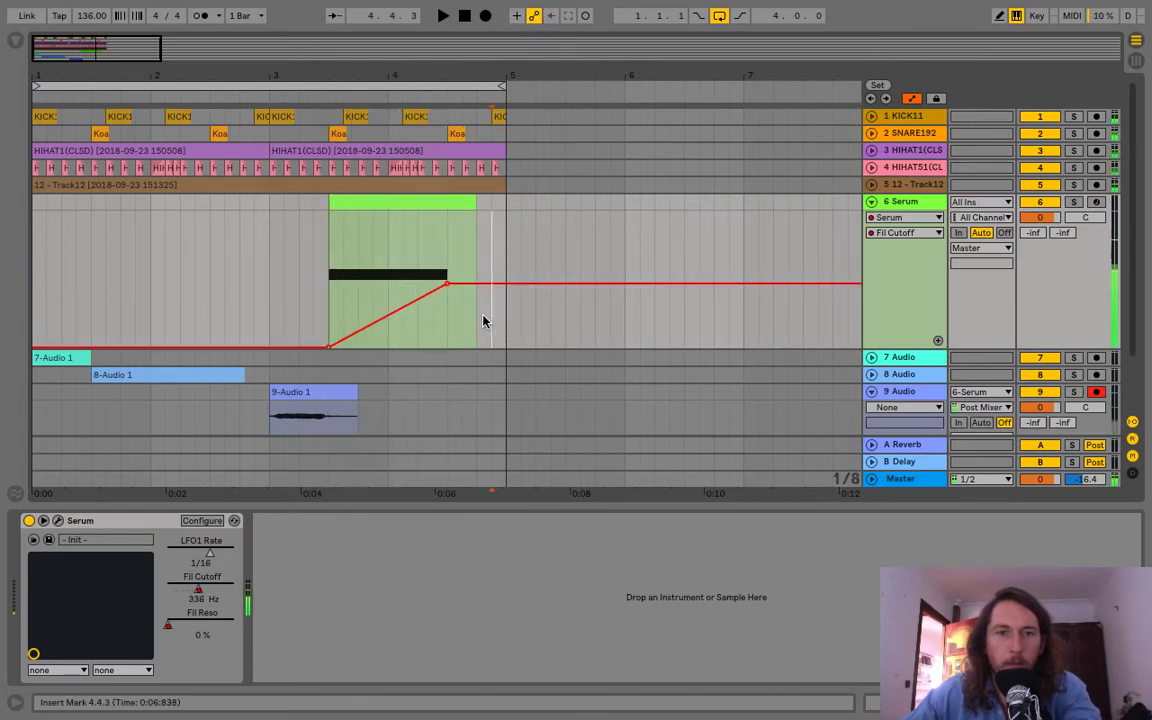
drag(483, 321, 270, 316)
key(Delete)
key(space)
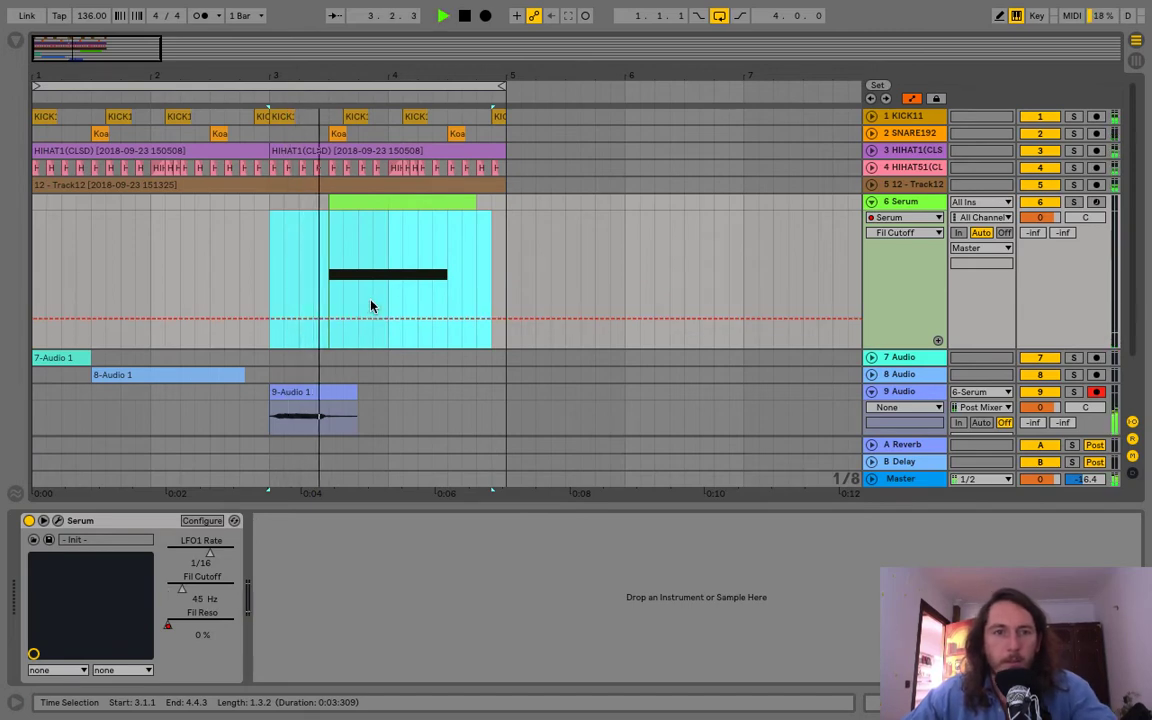
key(space)
Step: Open Serum and try the filter resonance at 45% and 18% during playback
click(58, 521)
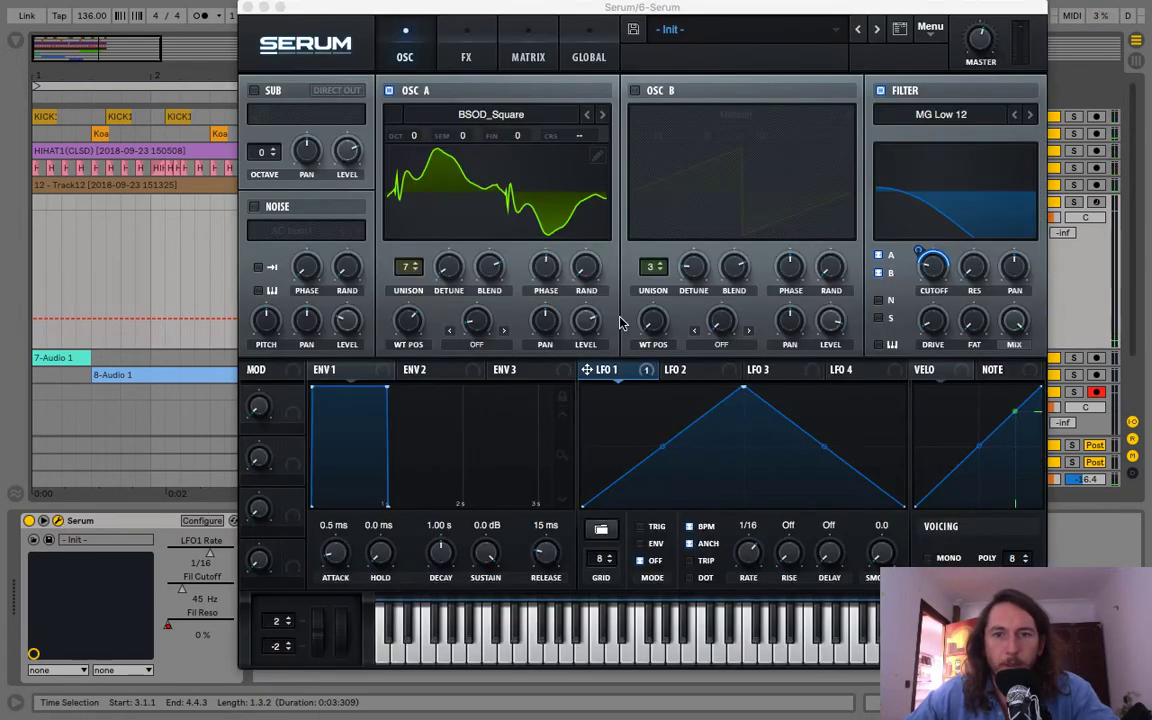
drag(974, 271, 970, 165)
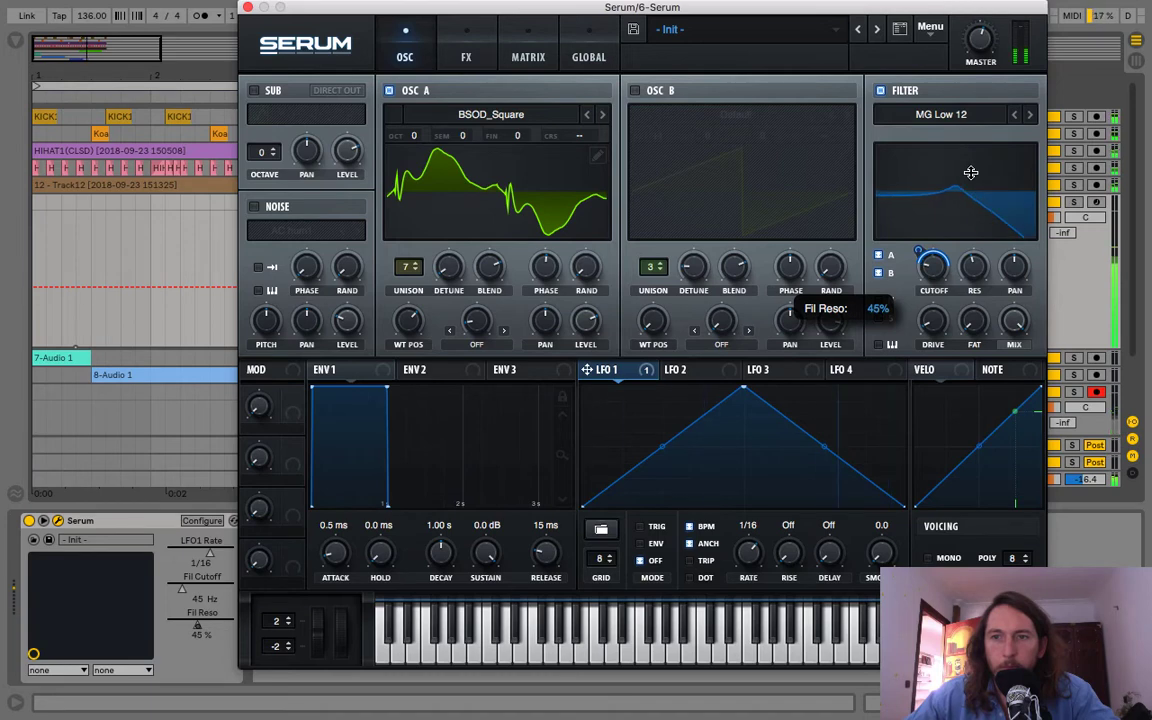
drag(968, 295, 974, 322)
drag(974, 274, 974, 280)
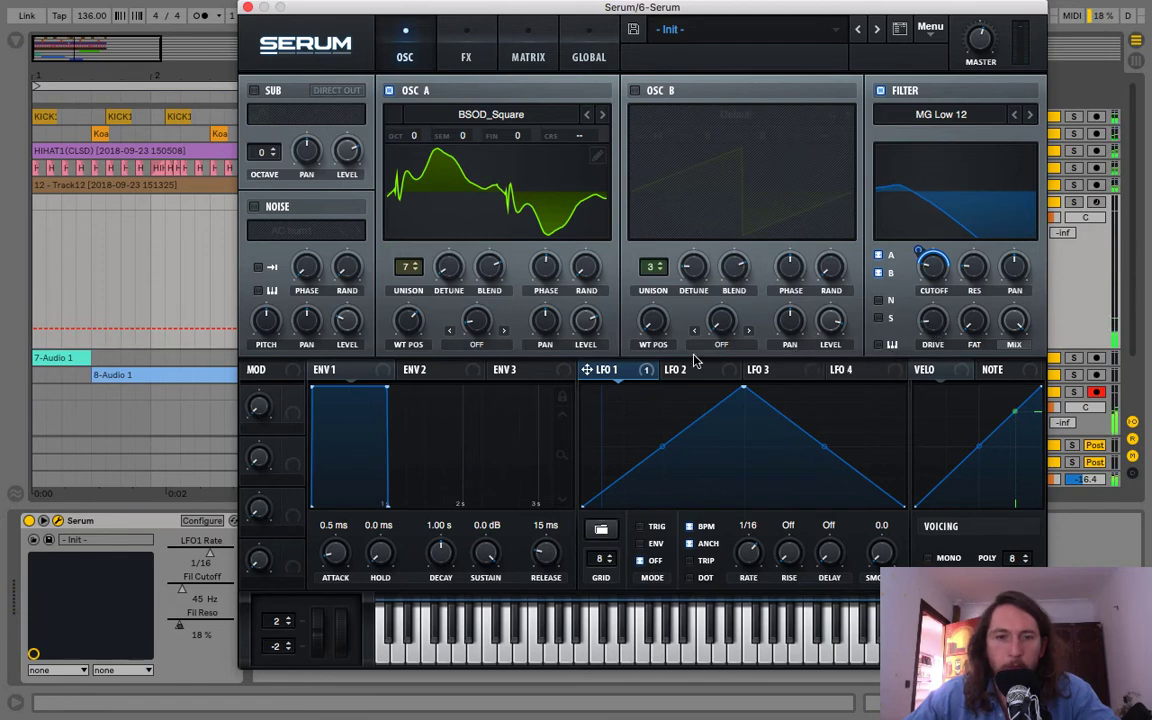
key(space)
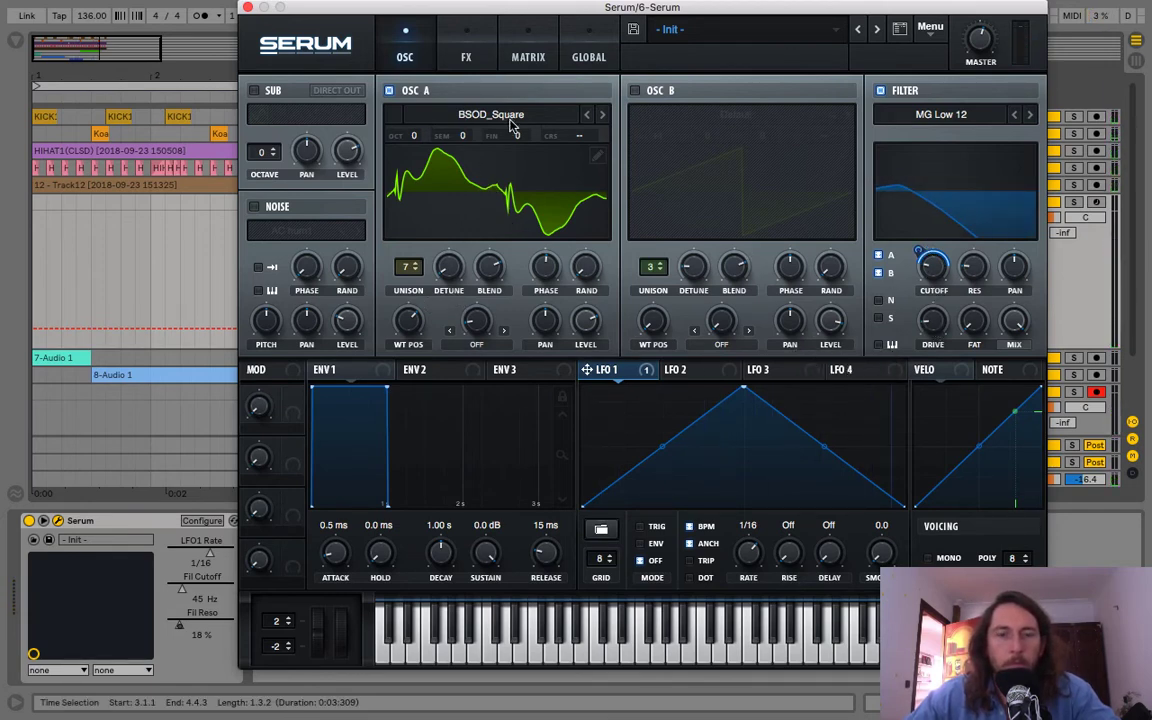
Step: View Serum's effects, close its window, and play the arrangement from the start with the overridden automation re-enabled
click(462, 52)
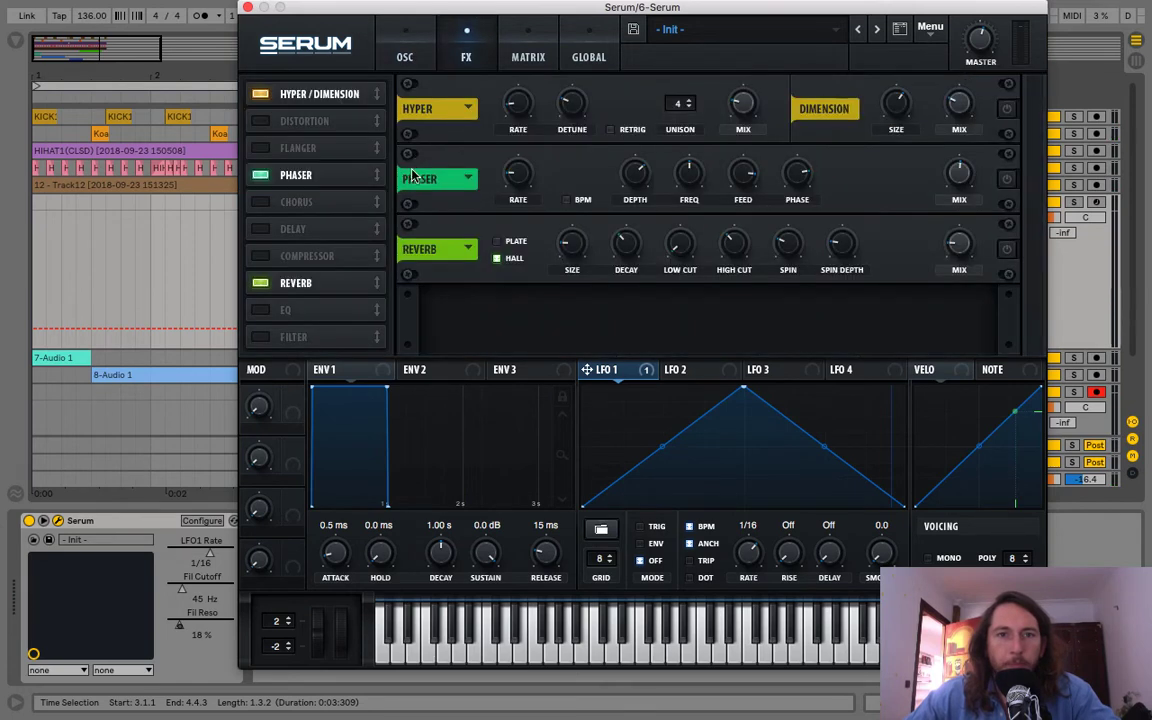
click(248, 8)
click(466, 15)
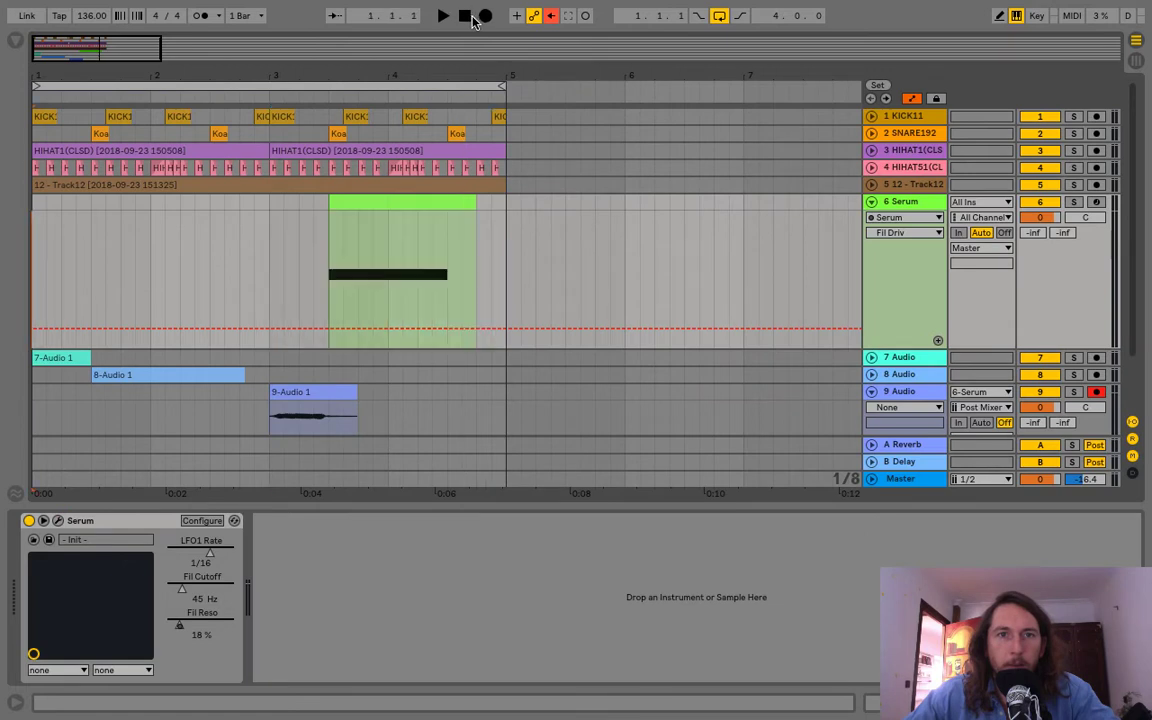
key(space)
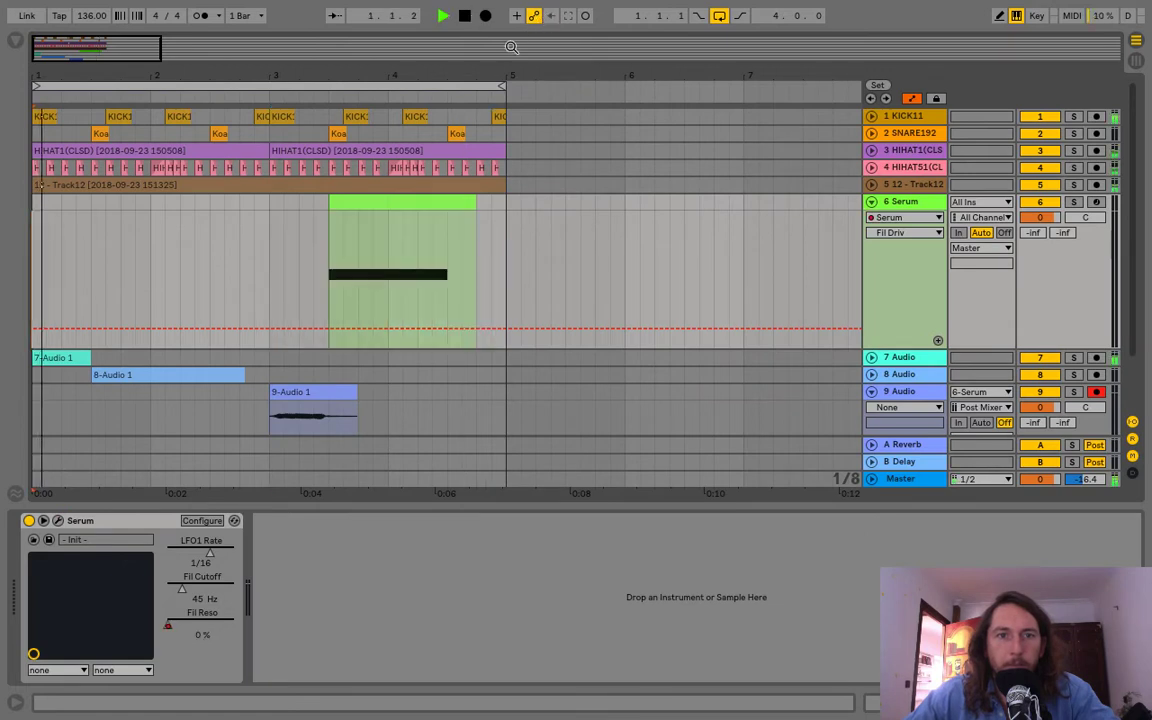
Step: Set the 9 Audio track's input to Ext. In and disarm it, and fold the Serum and 9 Audio tracks during playback
click(871, 201)
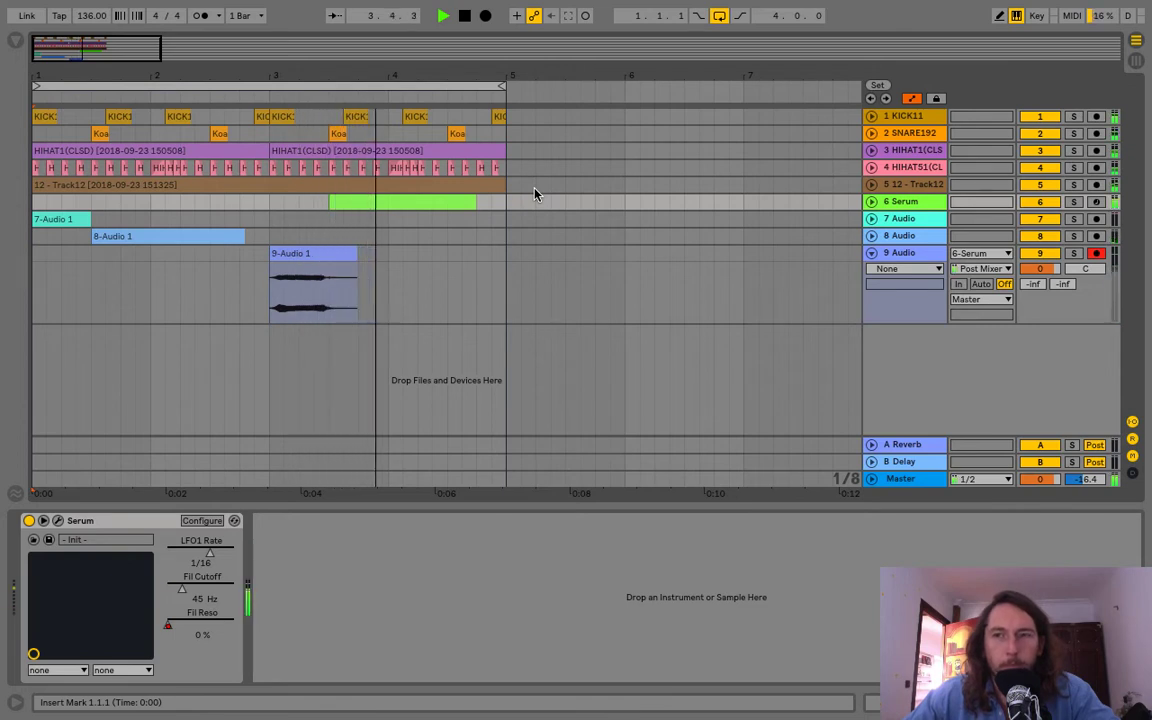
key(space)
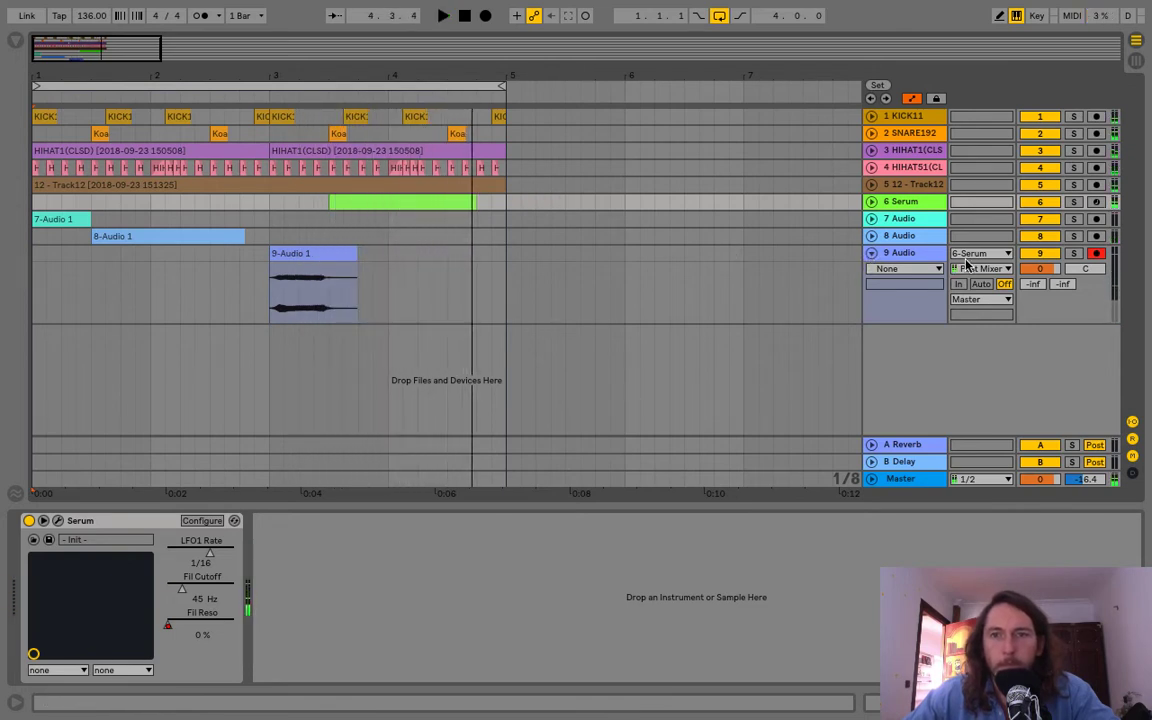
key(space)
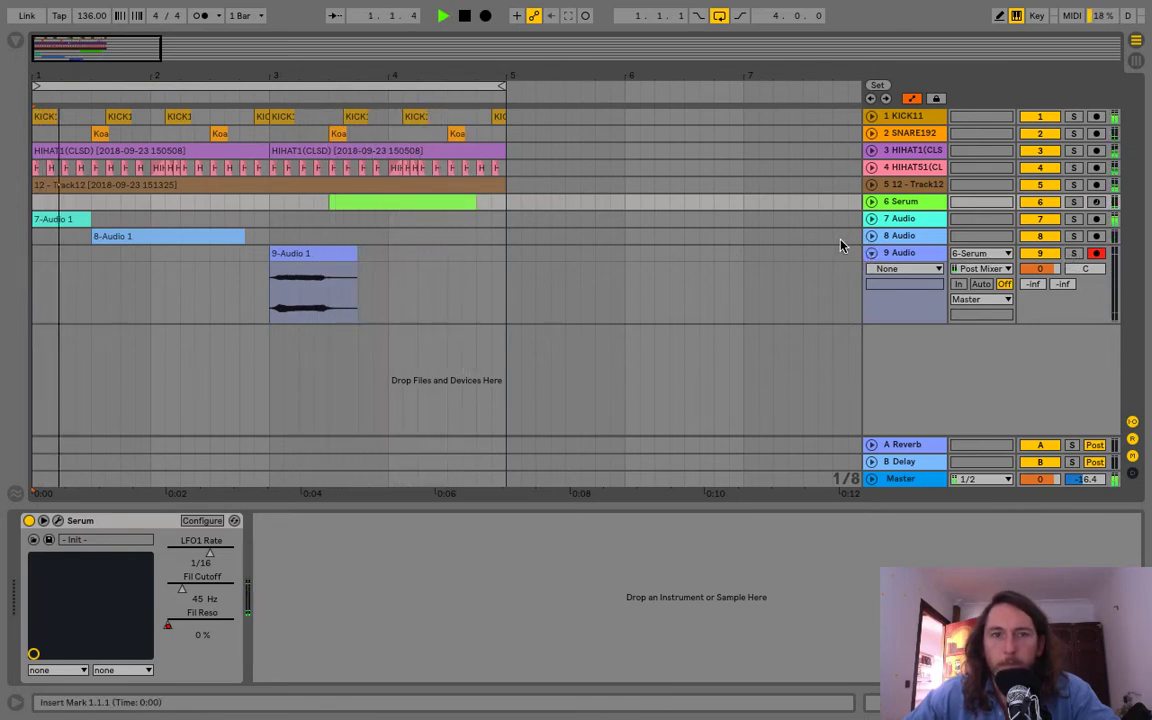
click(995, 257)
click(985, 267)
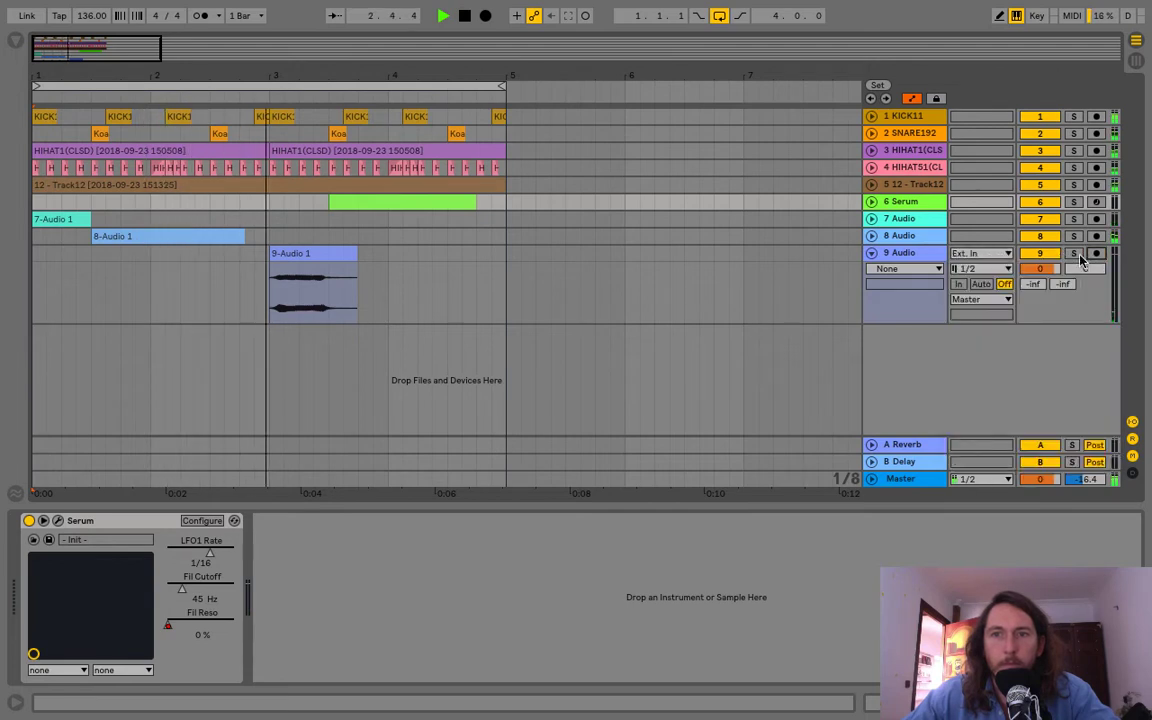
click(872, 253)
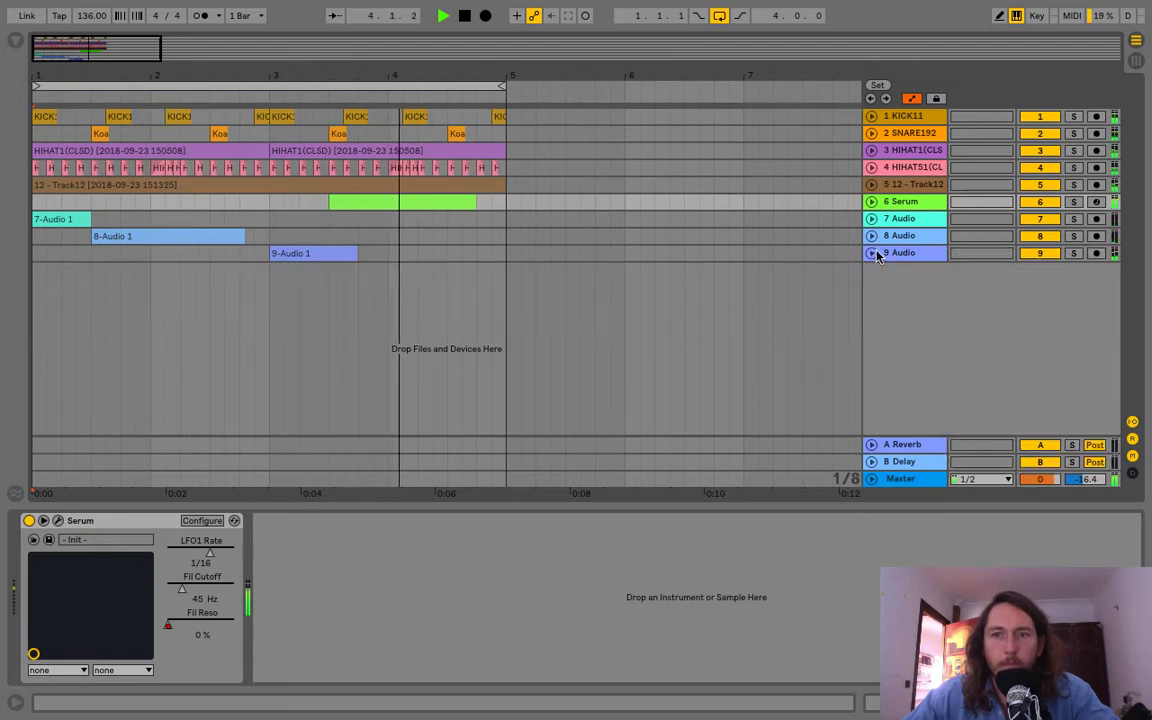
Step: Lower the Serum track's volume to -4.9 dB, check it in playback and fold the track
click(871, 201)
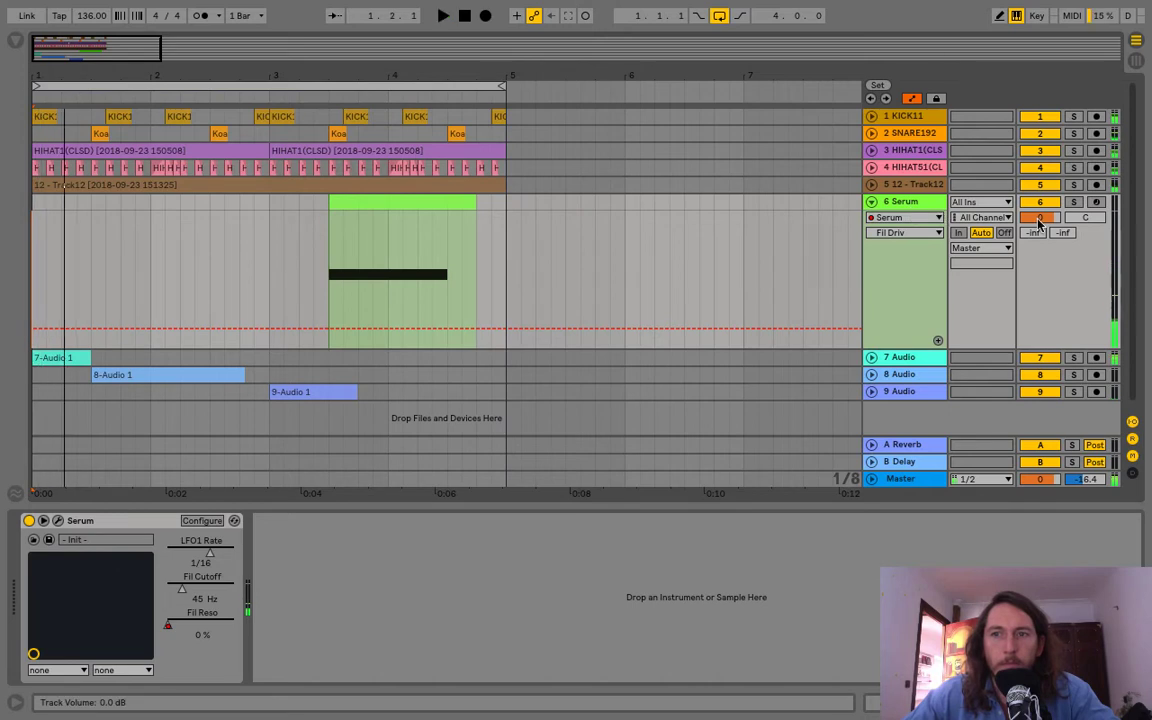
key(space)
key(space)
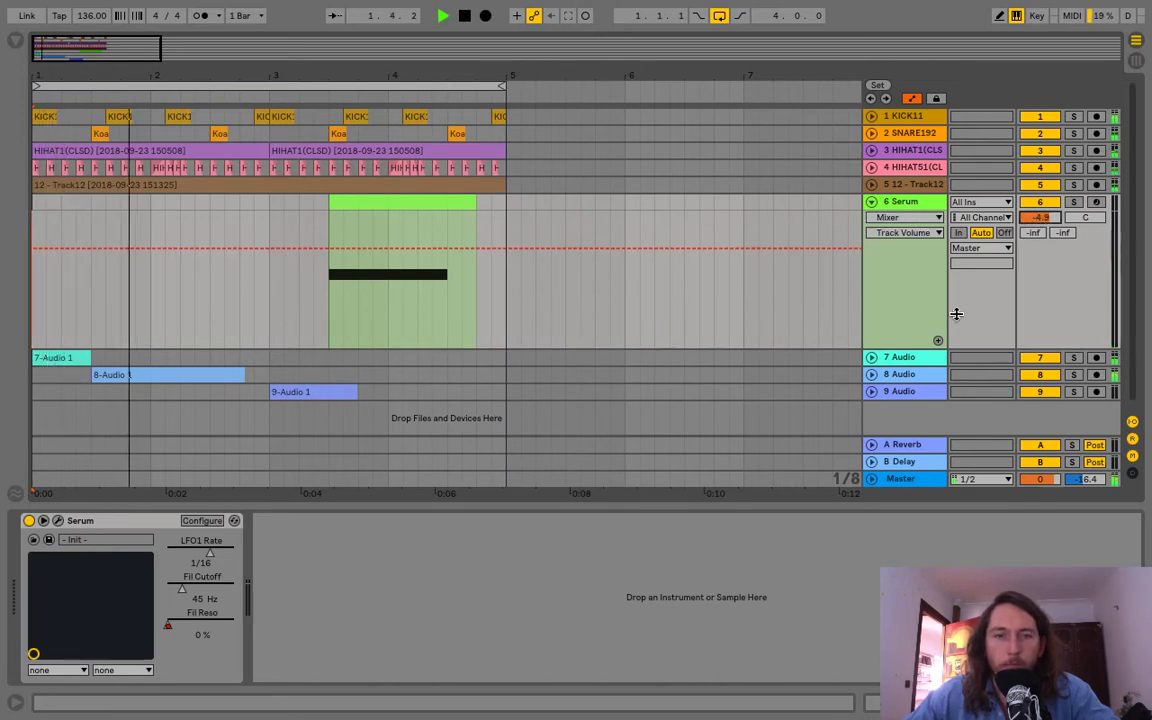
scroll(740, 212, down, 1)
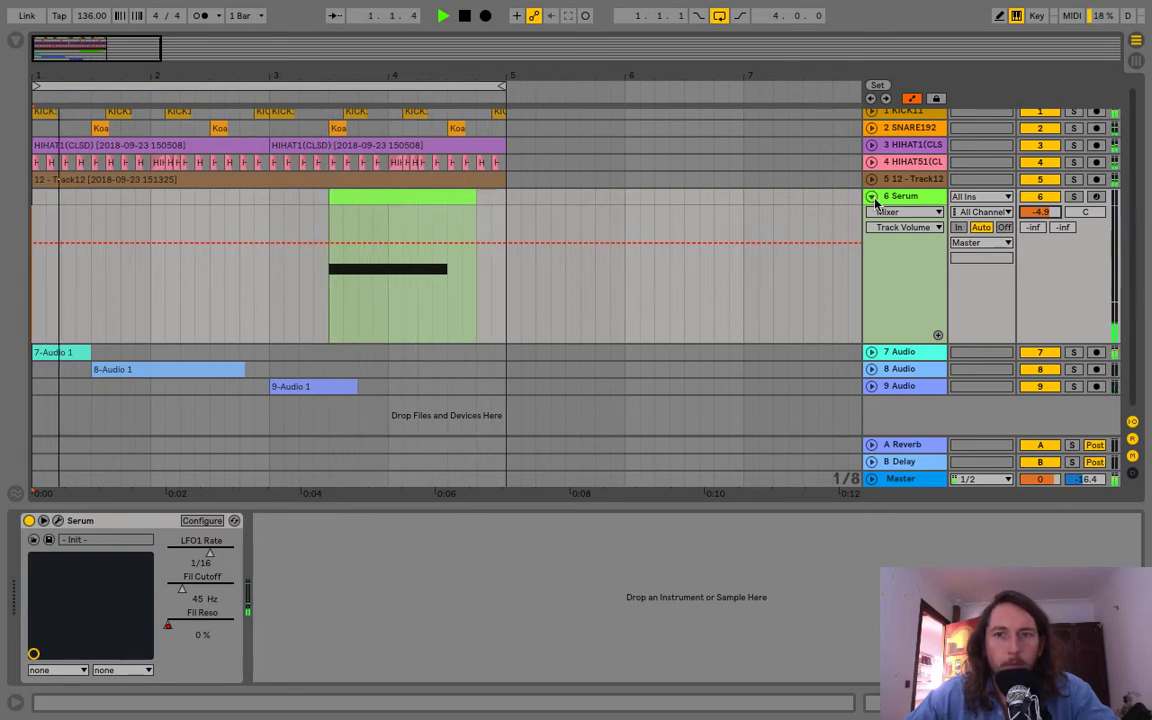
click(871, 197)
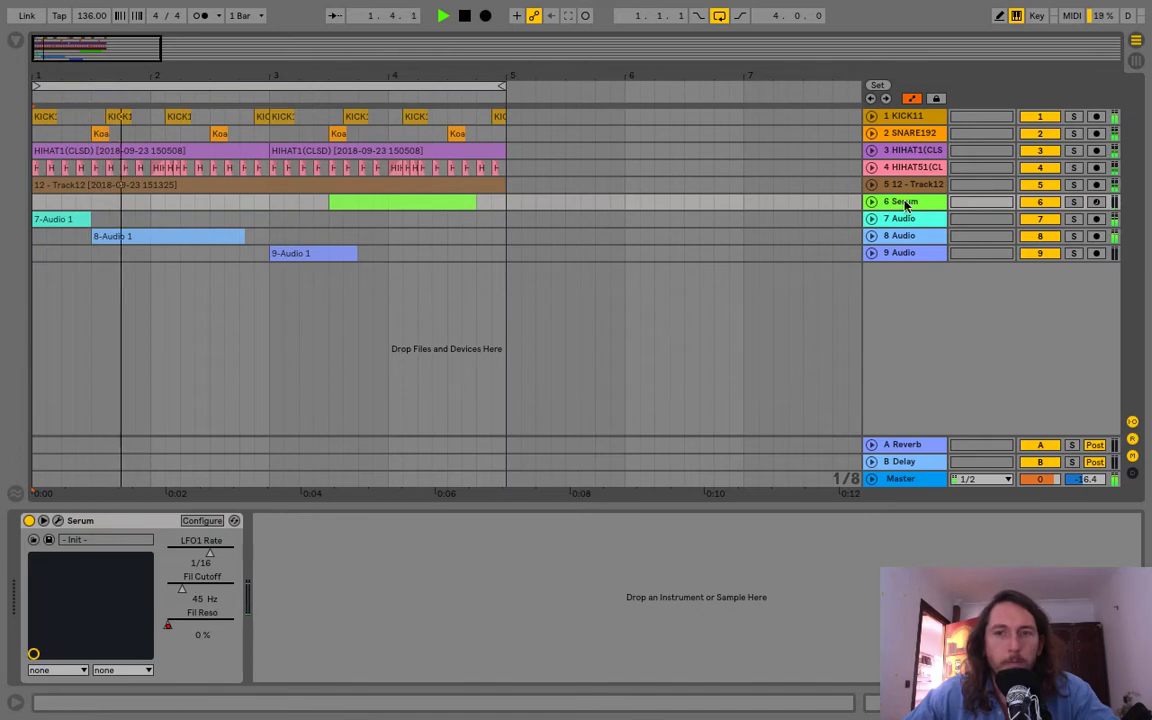
Step: Insert a new audio track below 9 Audio and set its input to 6-Serum
drag(254, 77, 398, 78)
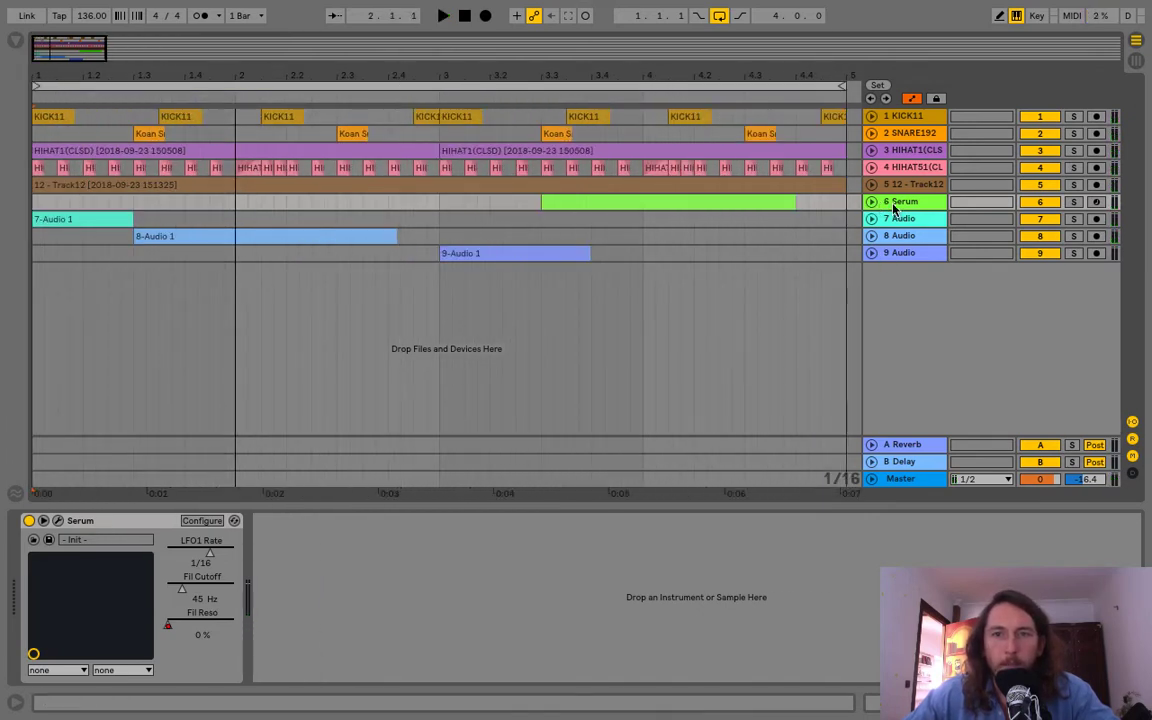
click(905, 284)
right_click(906, 284)
click(955, 289)
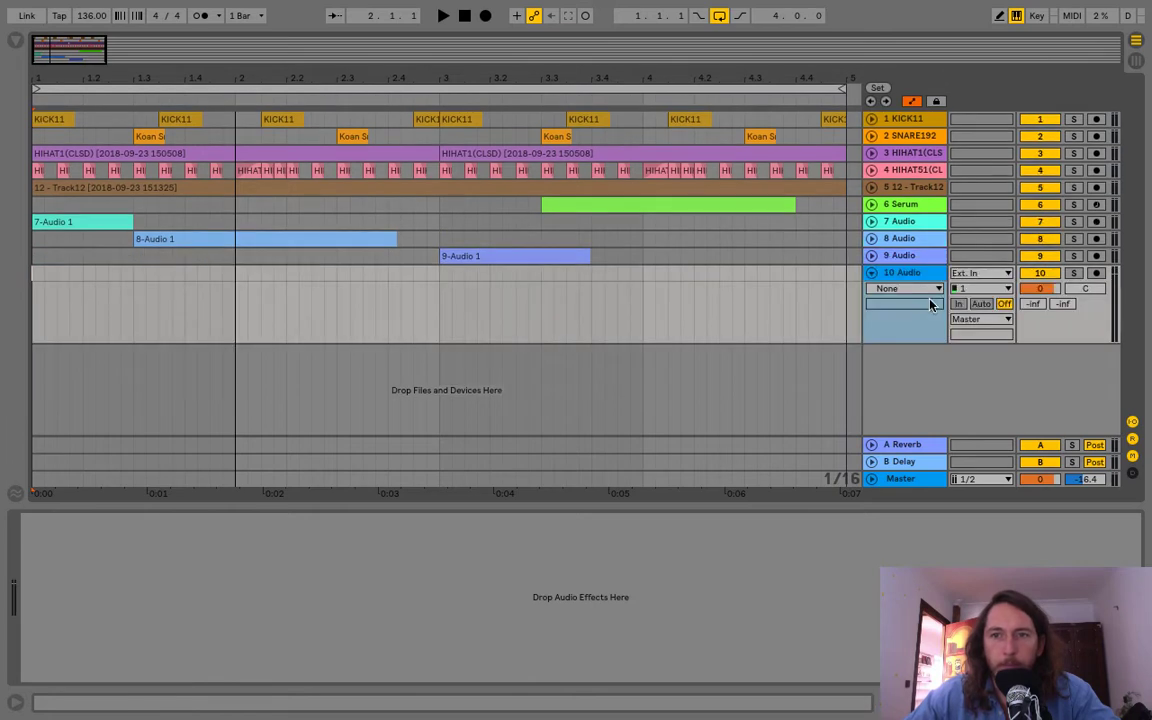
click(980, 273)
click(1000, 401)
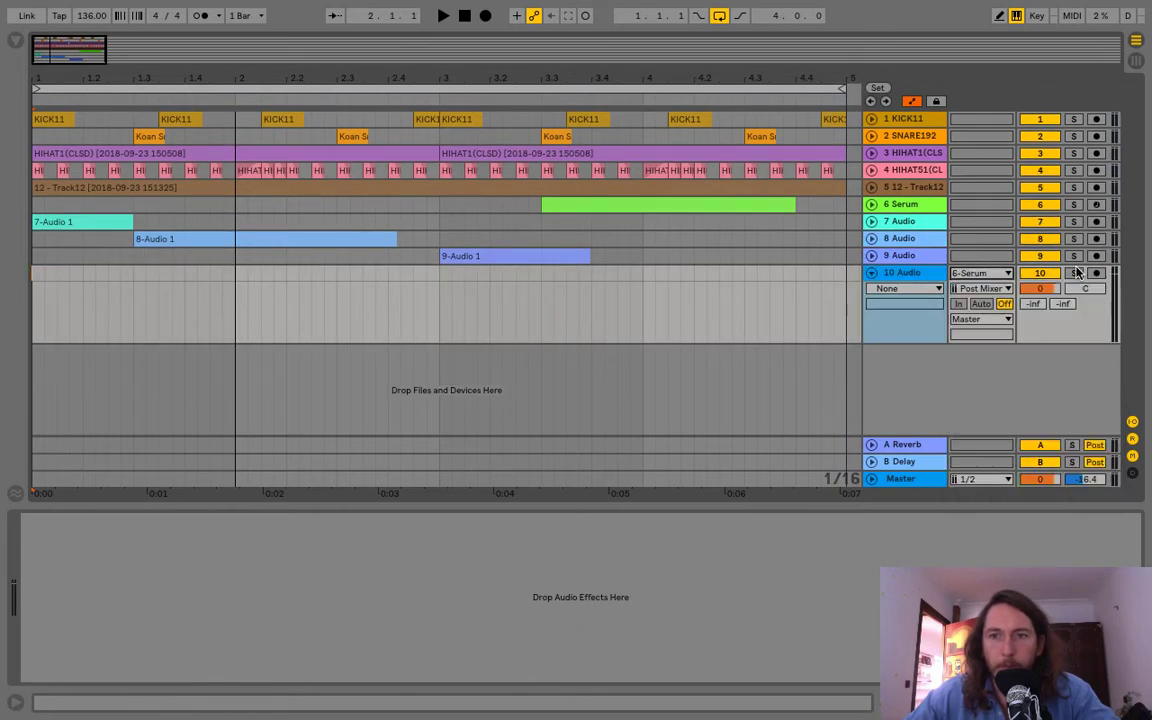
Step: Arm the new audio track, record the Serum clip onto it from 3.3.1, and delete the Serum track
click(1097, 273)
click(689, 203)
click(485, 15)
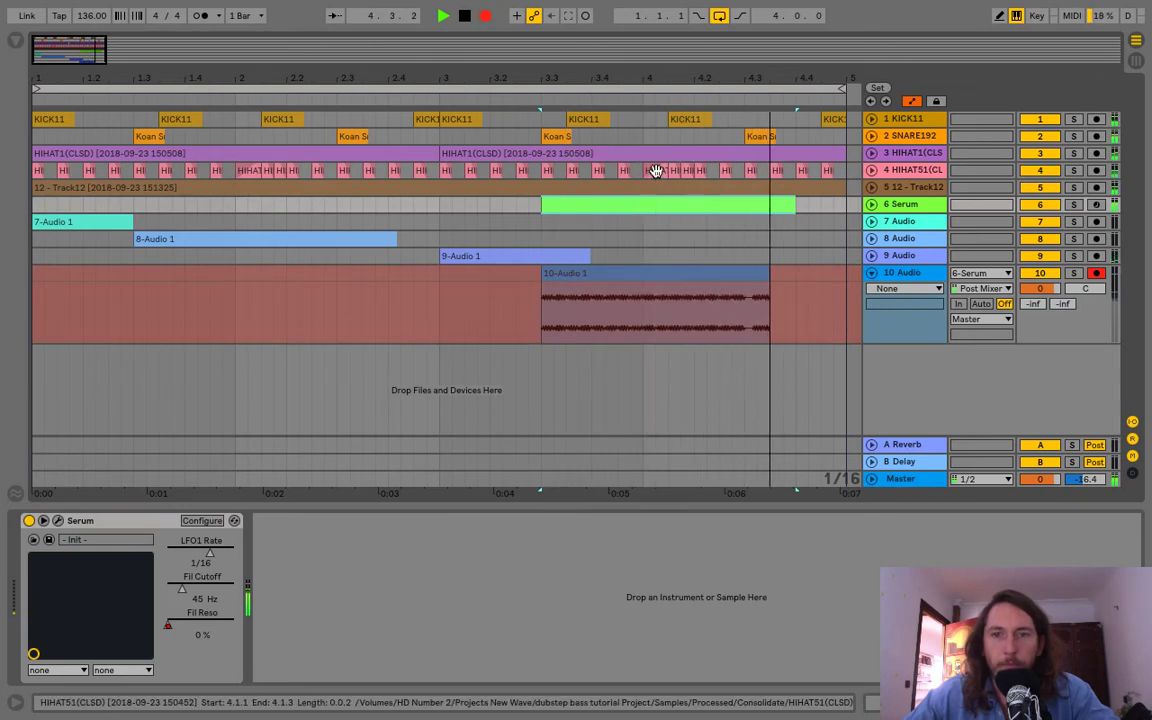
key(space)
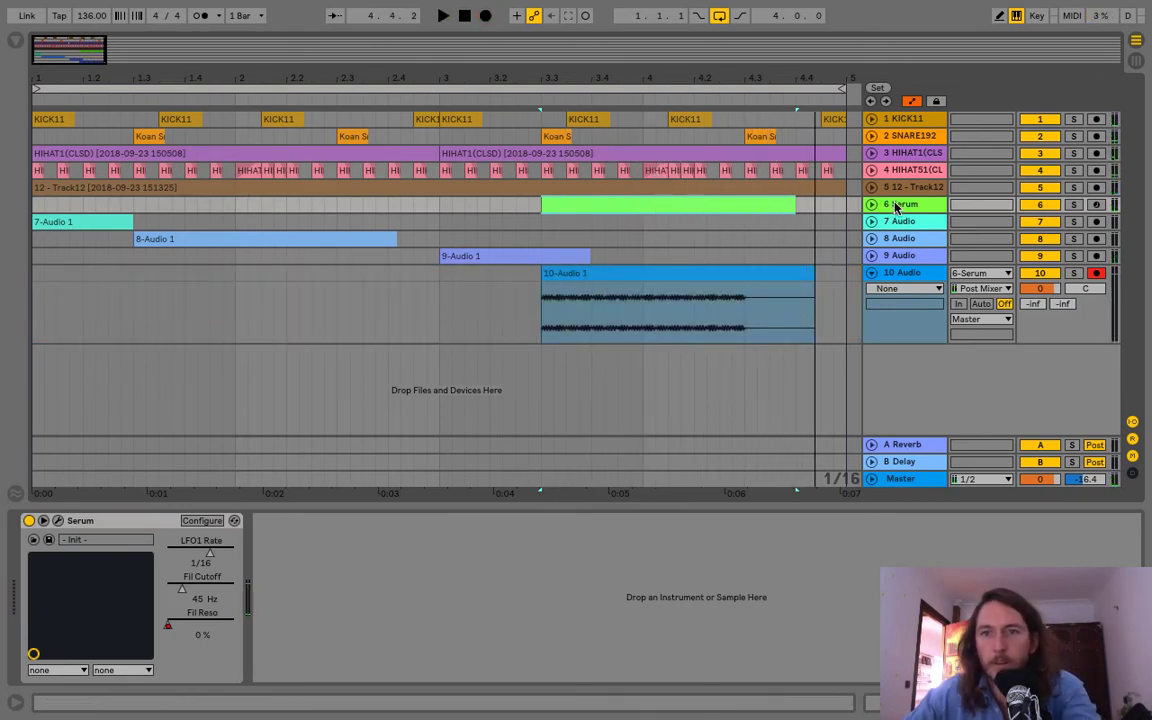
click(893, 205)
key(Delete)
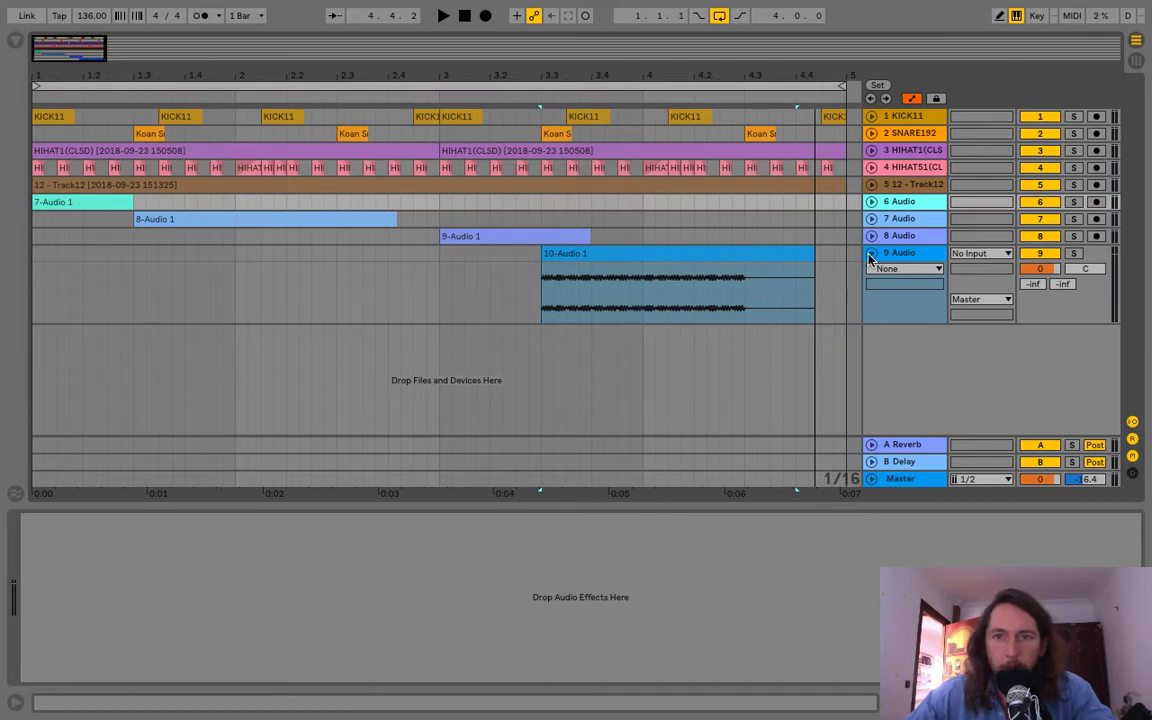
right_click(880, 300)
click(910, 305)
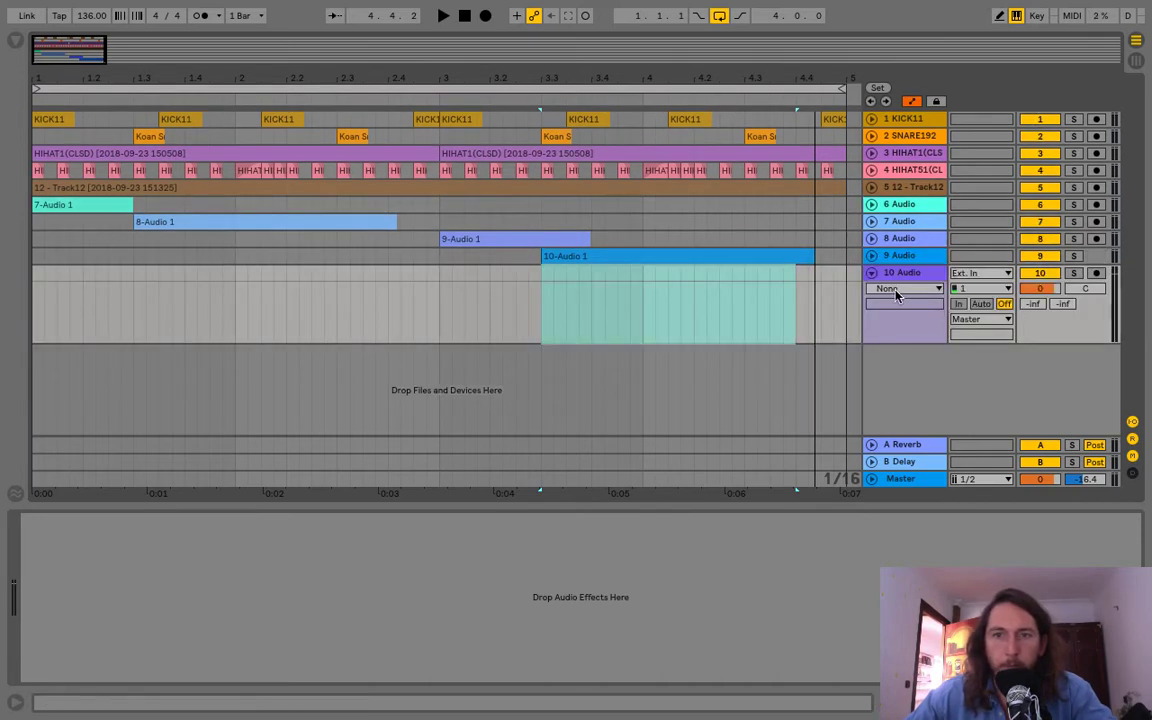
click(893, 273)
key(Delete)
Step: Insert a new MIDI track below the audio tracks and load the Massive VST plug-in on it
right_click(903, 328)
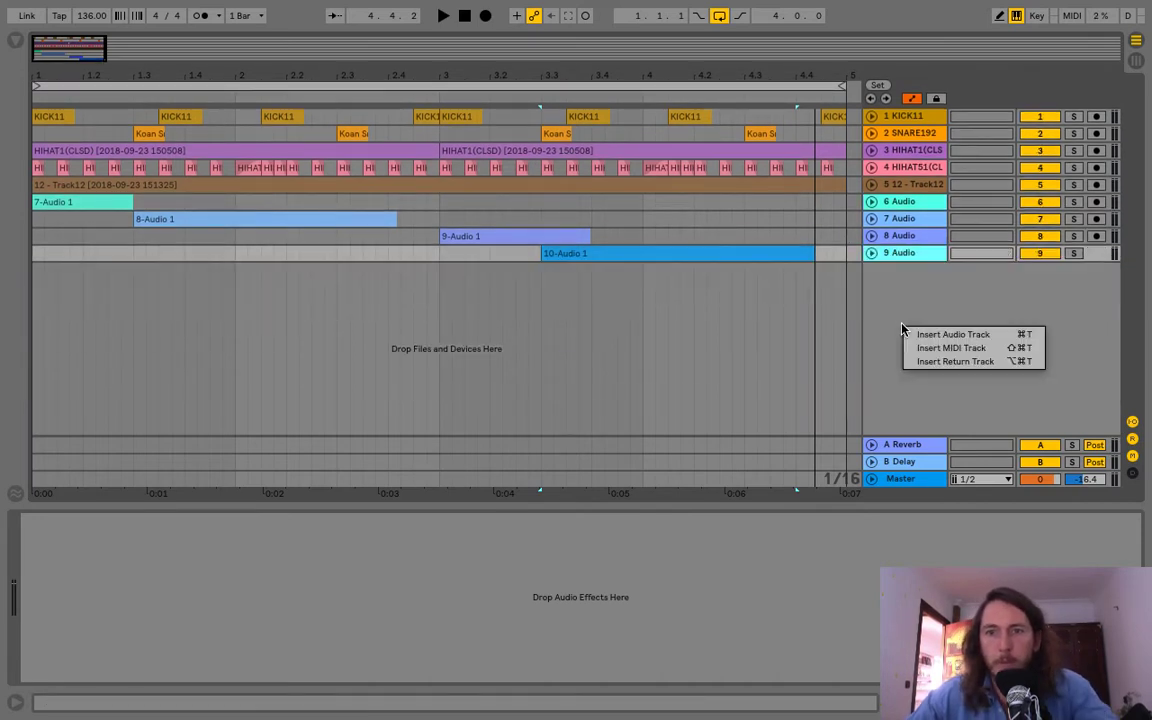
click(951, 347)
key(super+alt+b)
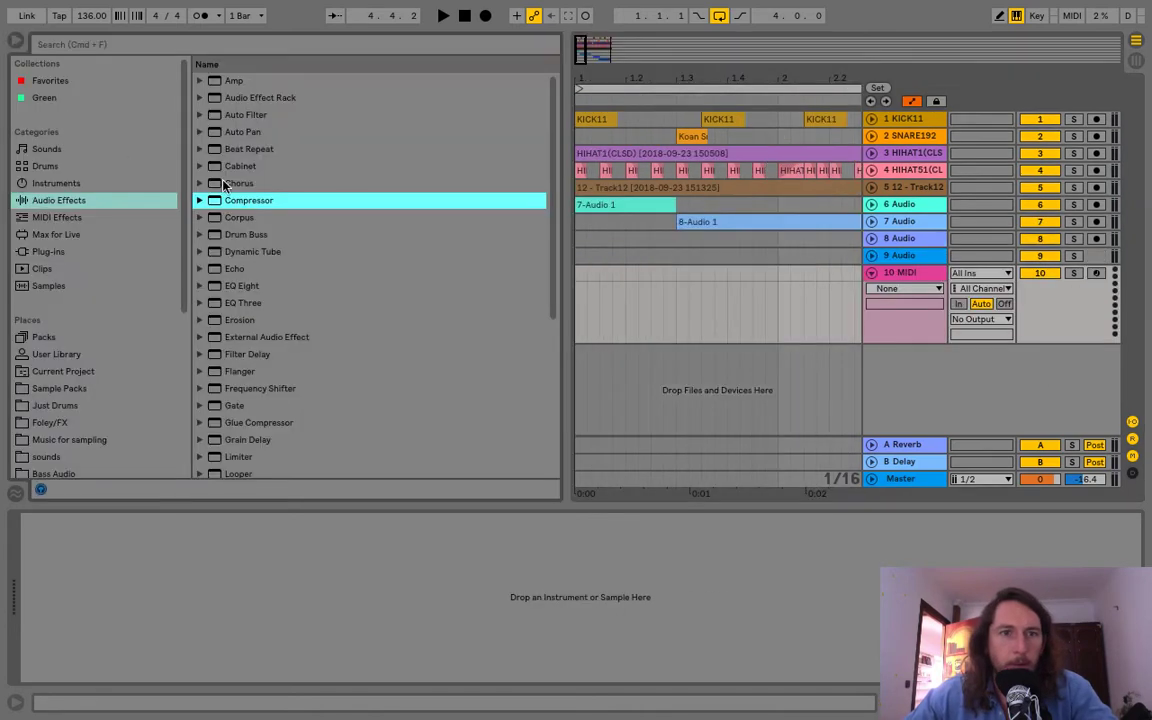
click(50, 252)
click(200, 98)
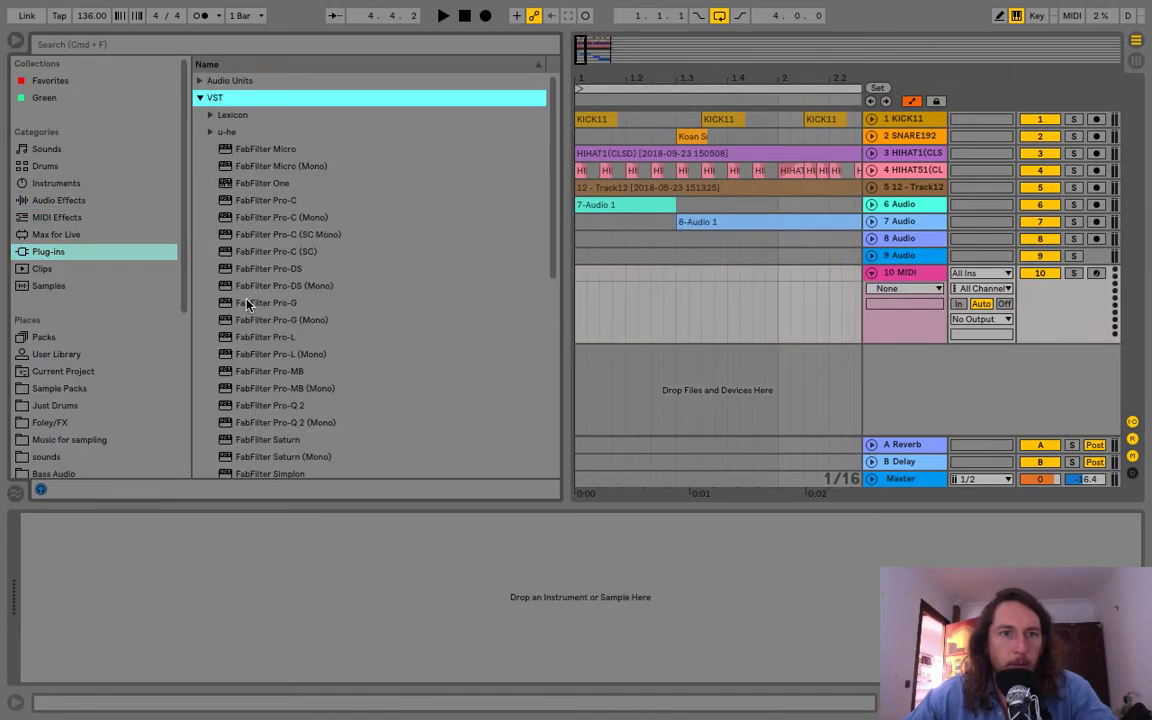
scroll(222, 280, down, 10)
click(247, 316)
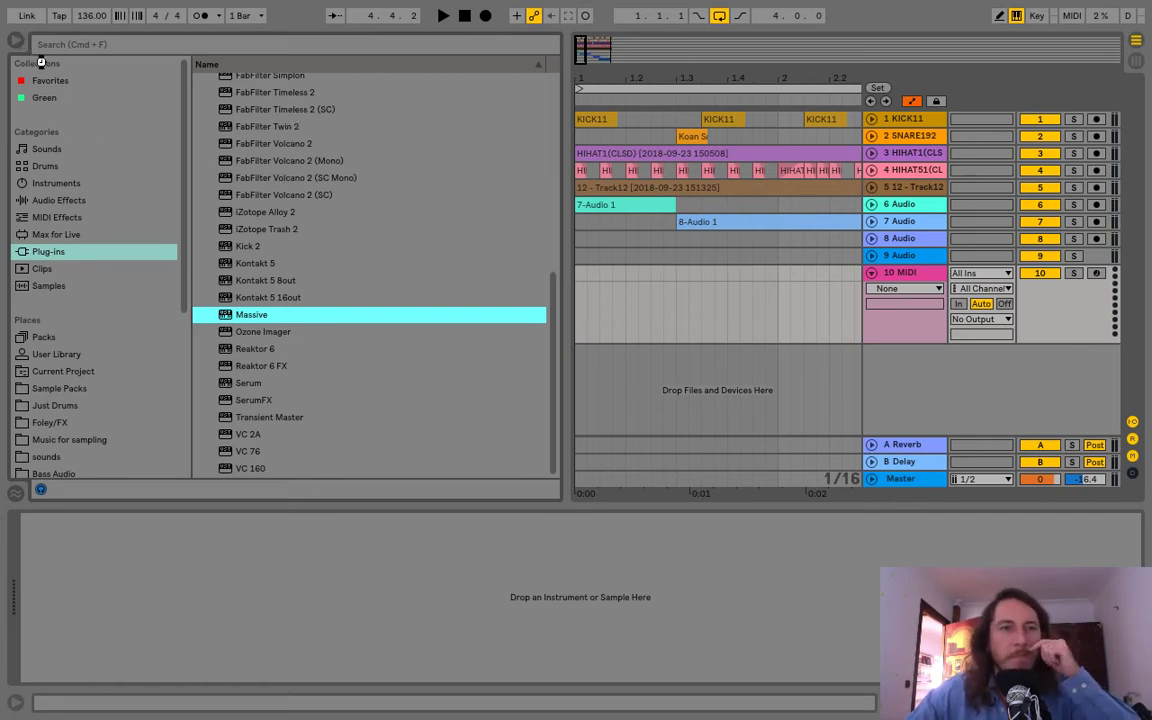
key(Return)
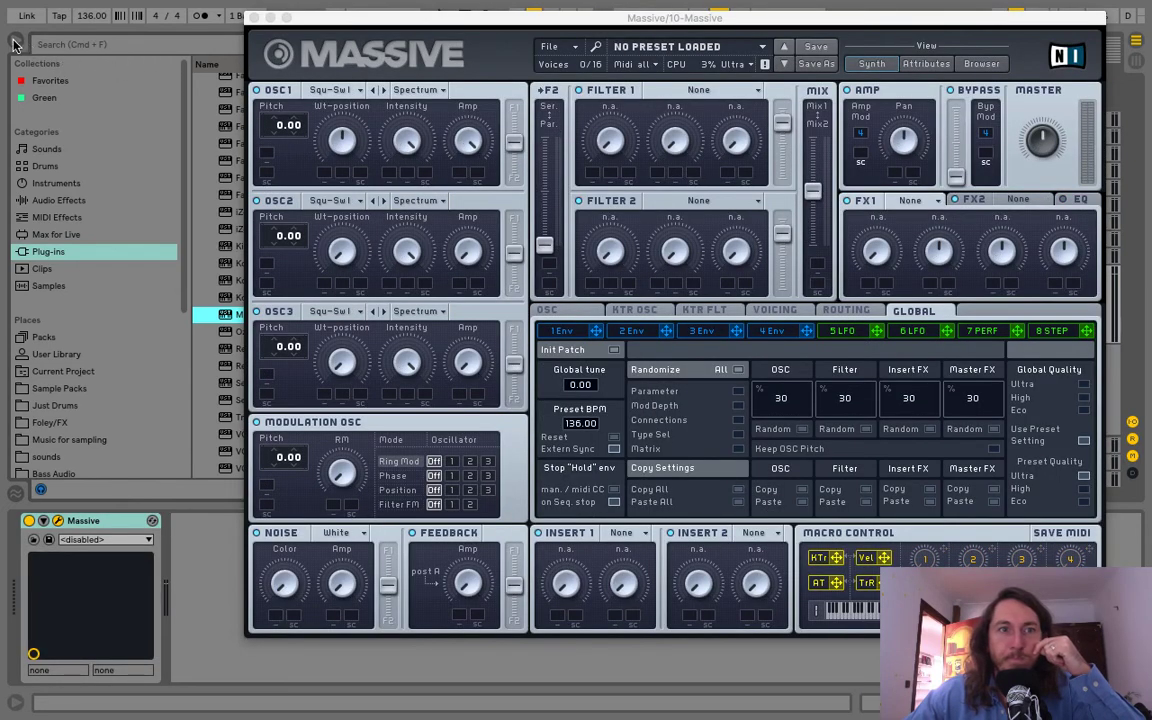
Step: Set Massive's OSC1 wavetable to Deep Throat and route OSC1 fully to Filter 1
drag(360, 22, 267, 42)
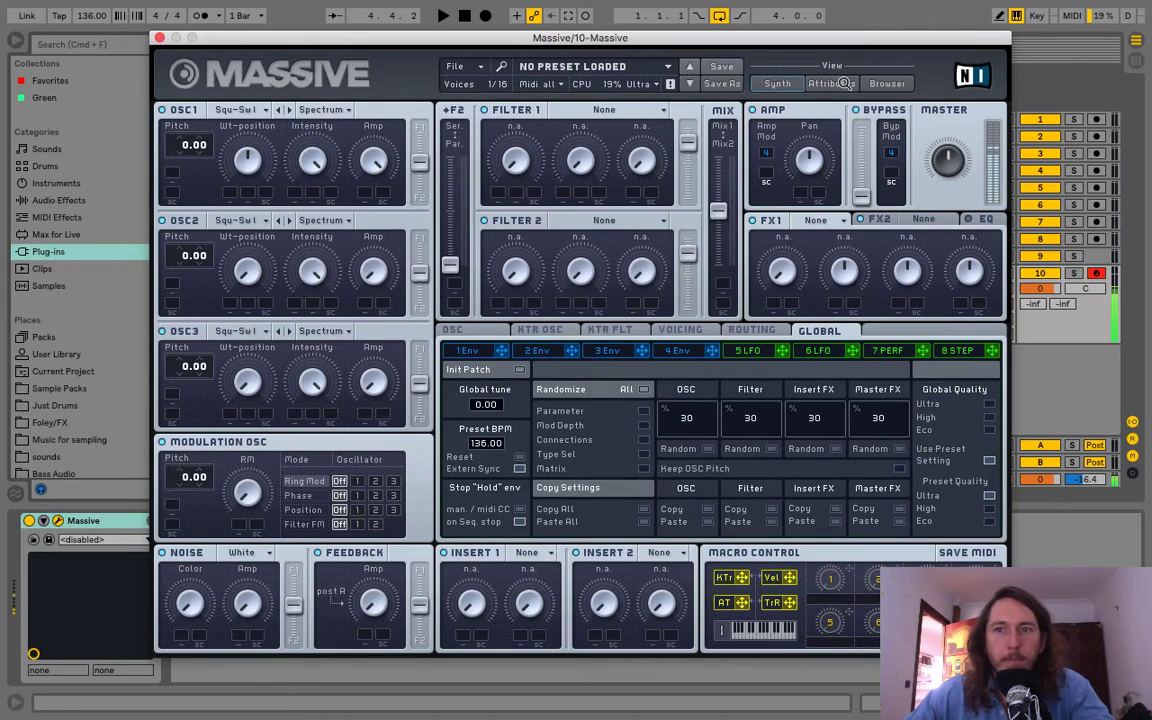
click(230, 109)
click(480, 163)
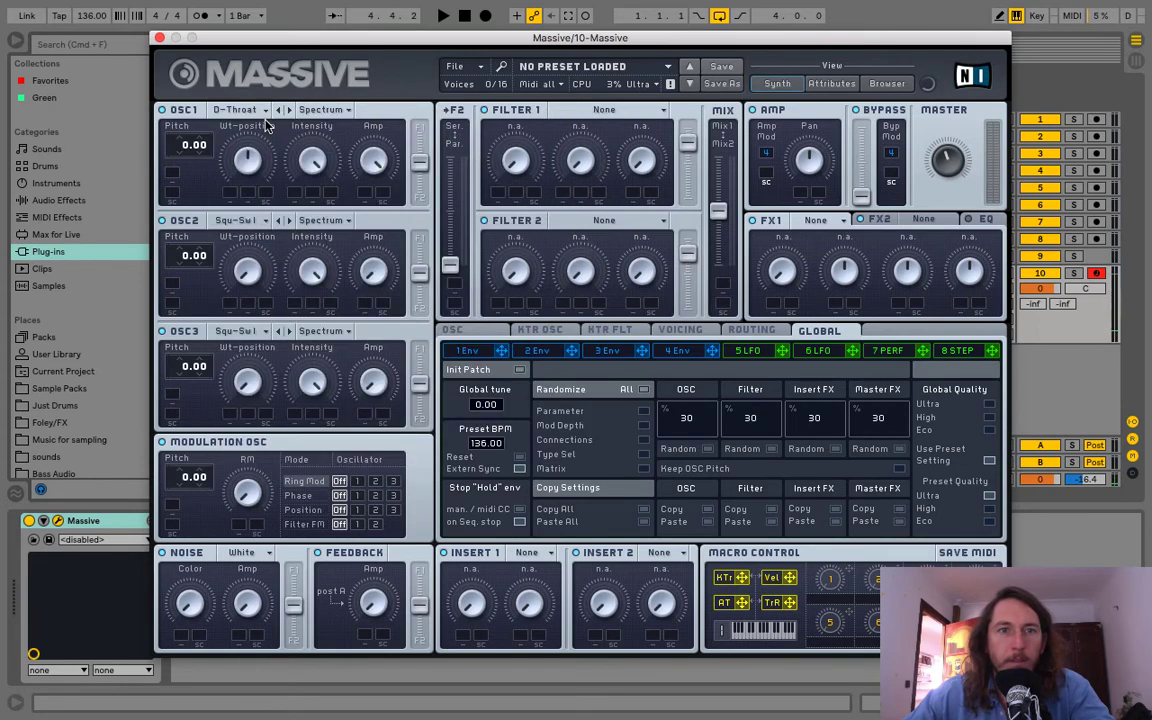
click(240, 110)
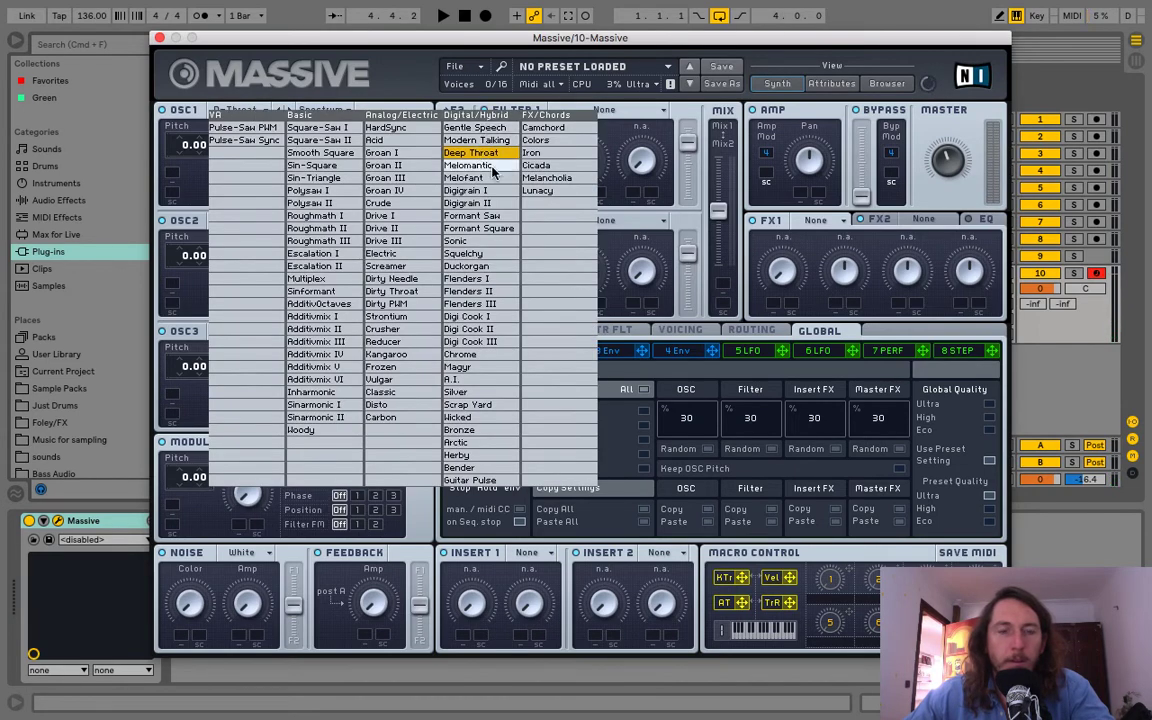
click(478, 153)
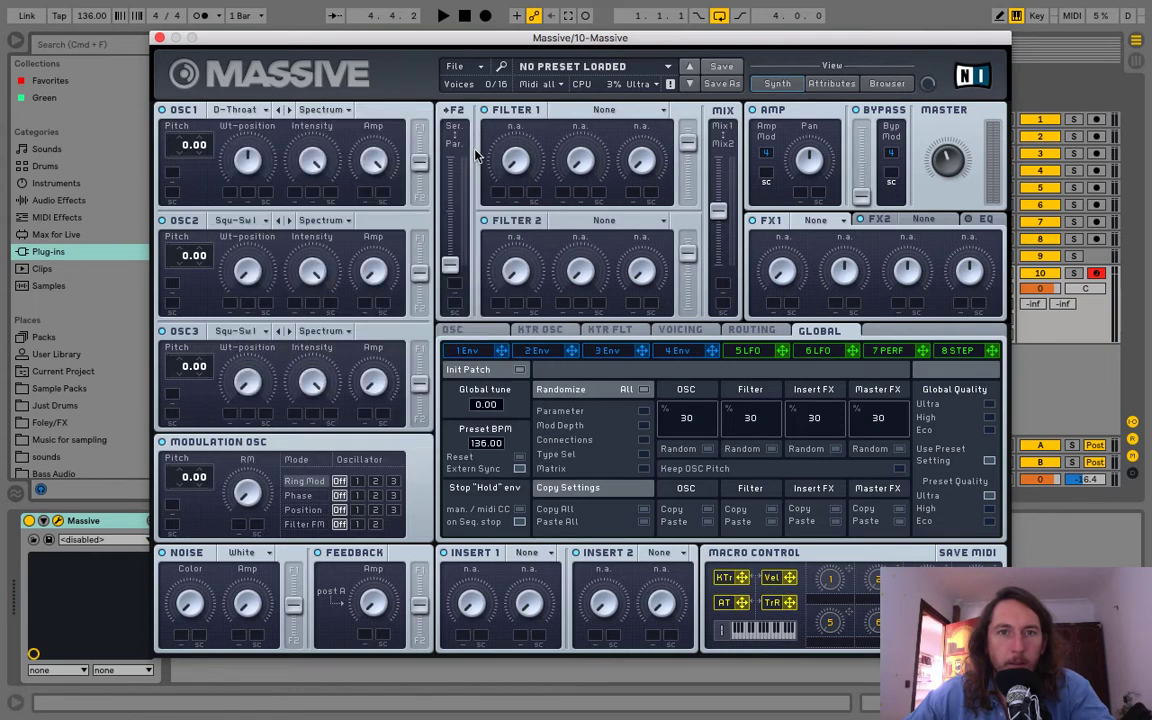
drag(427, 168, 476, 88)
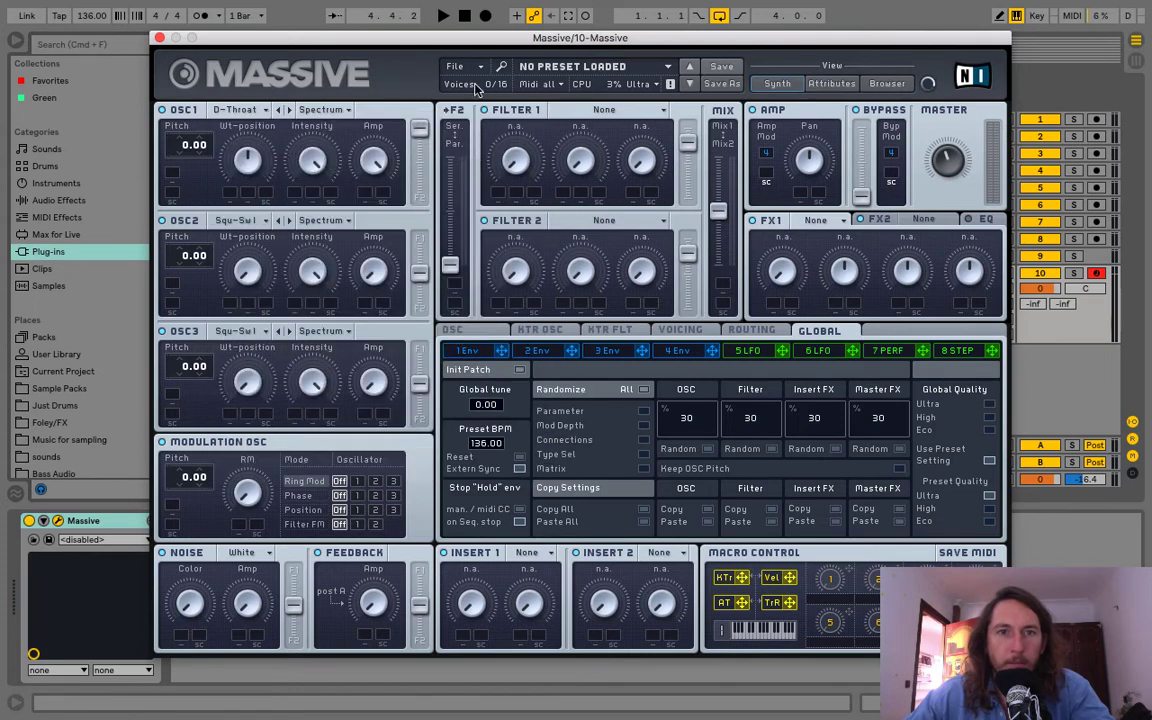
Step: Set Massive's Filter 1 to Daft, raise the master volume, and adjust the cutoff and resonance while auditioning a note
click(591, 110)
click(596, 228)
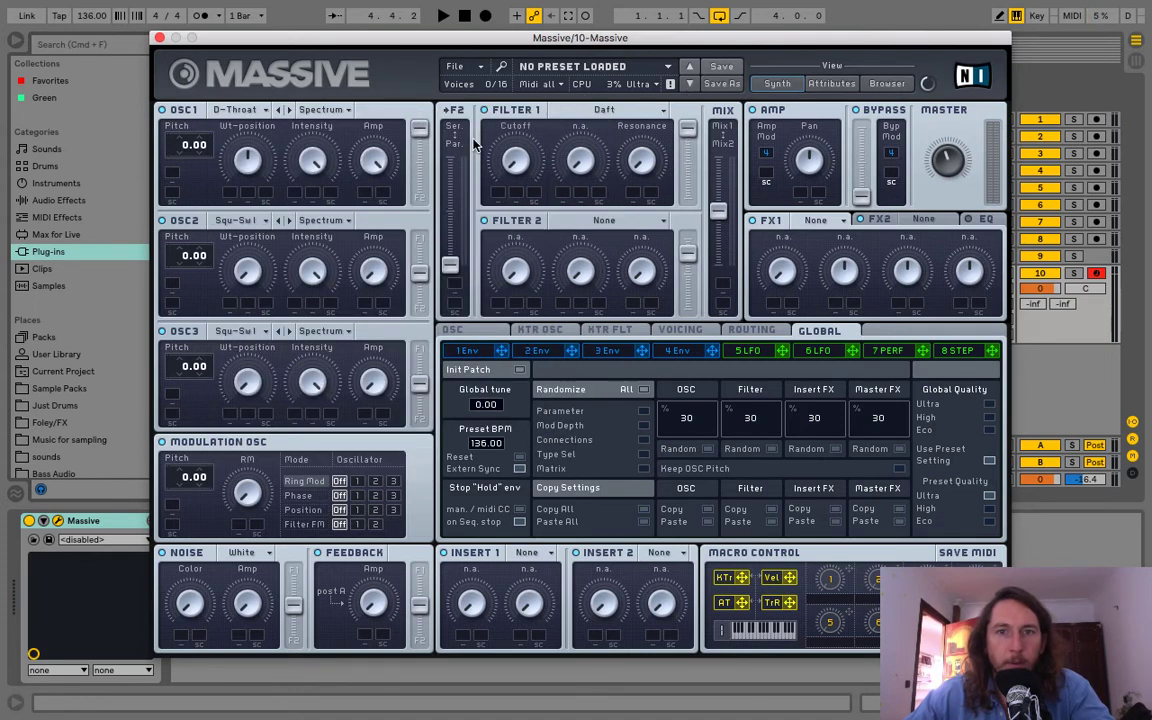
drag(499, 83, 514, 210)
key(z)
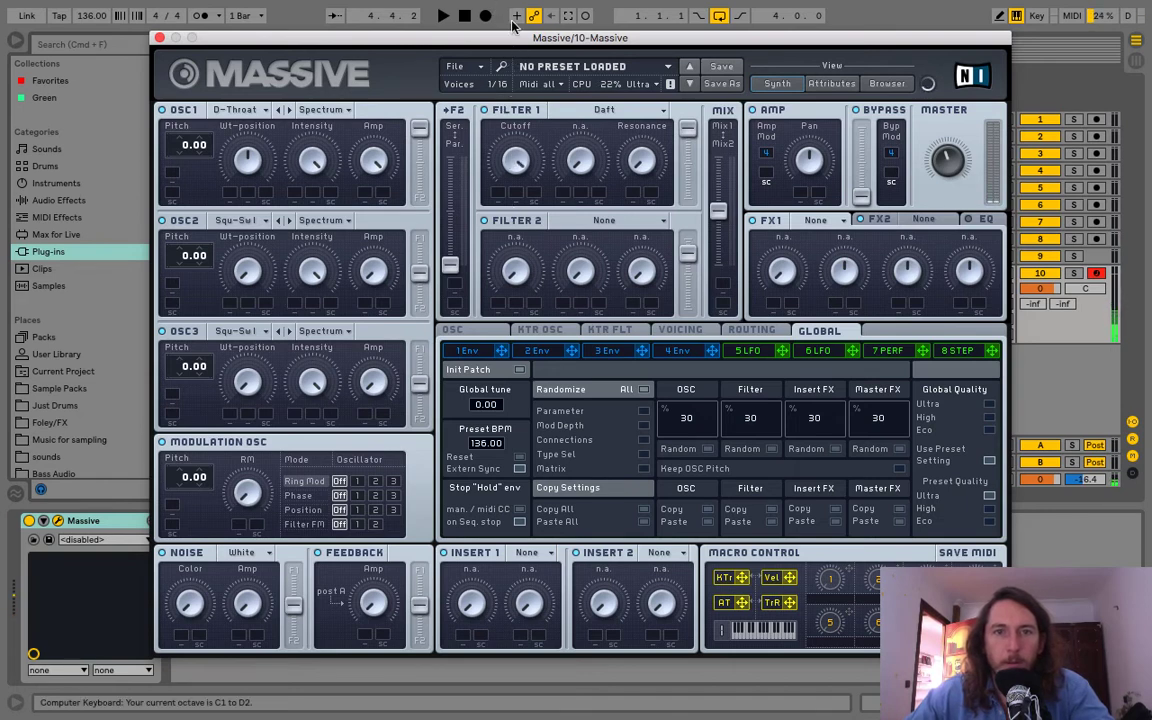
drag(947, 137, 951, 116)
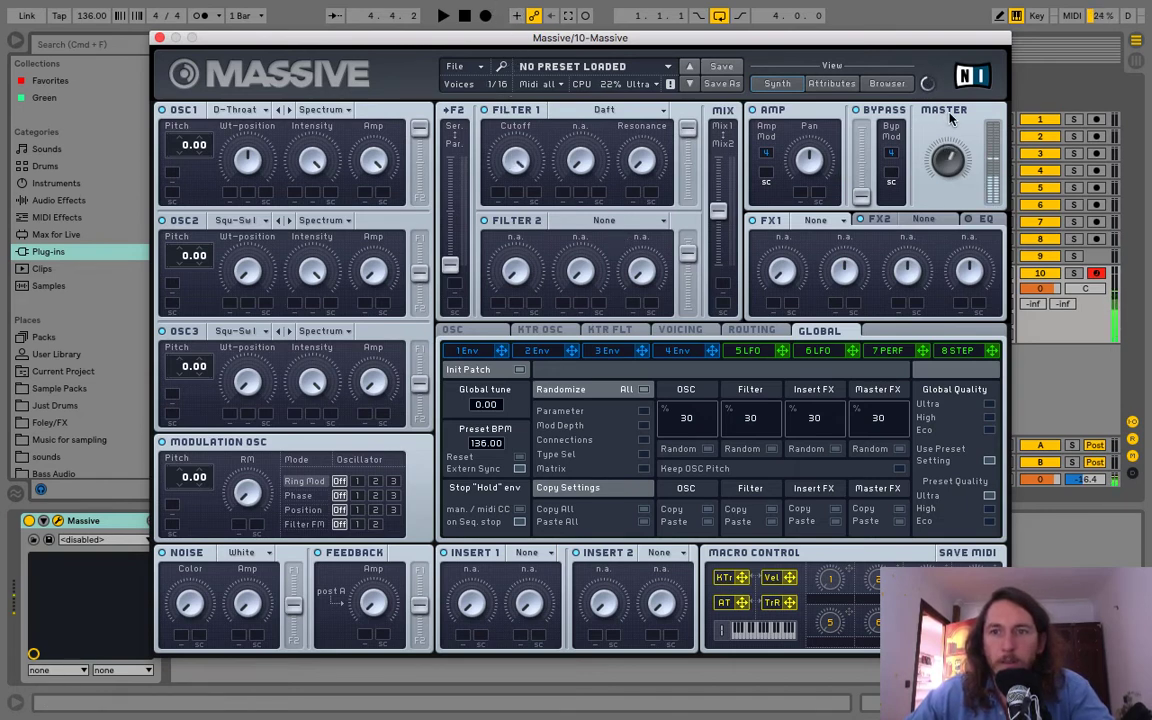
drag(514, 160, 528, 237)
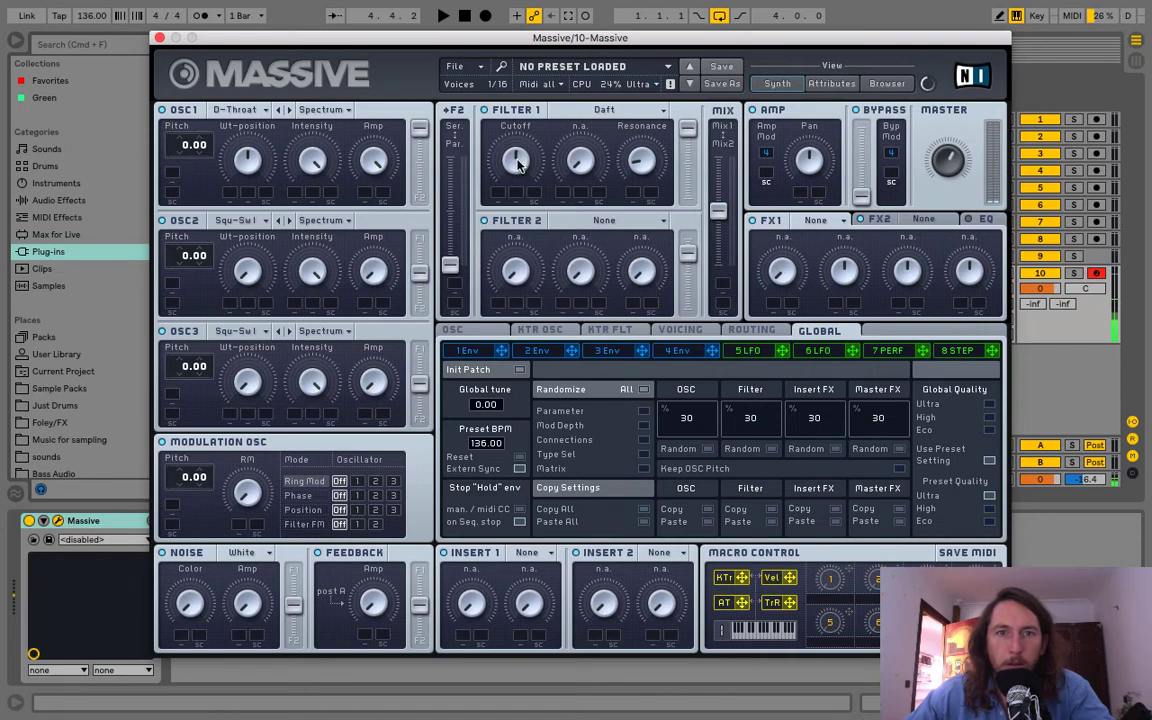
Step: Raise 4 Env's decay level to full, lengthen its decay slightly, and audition OSC1 with a changed wavetable position
click(677, 350)
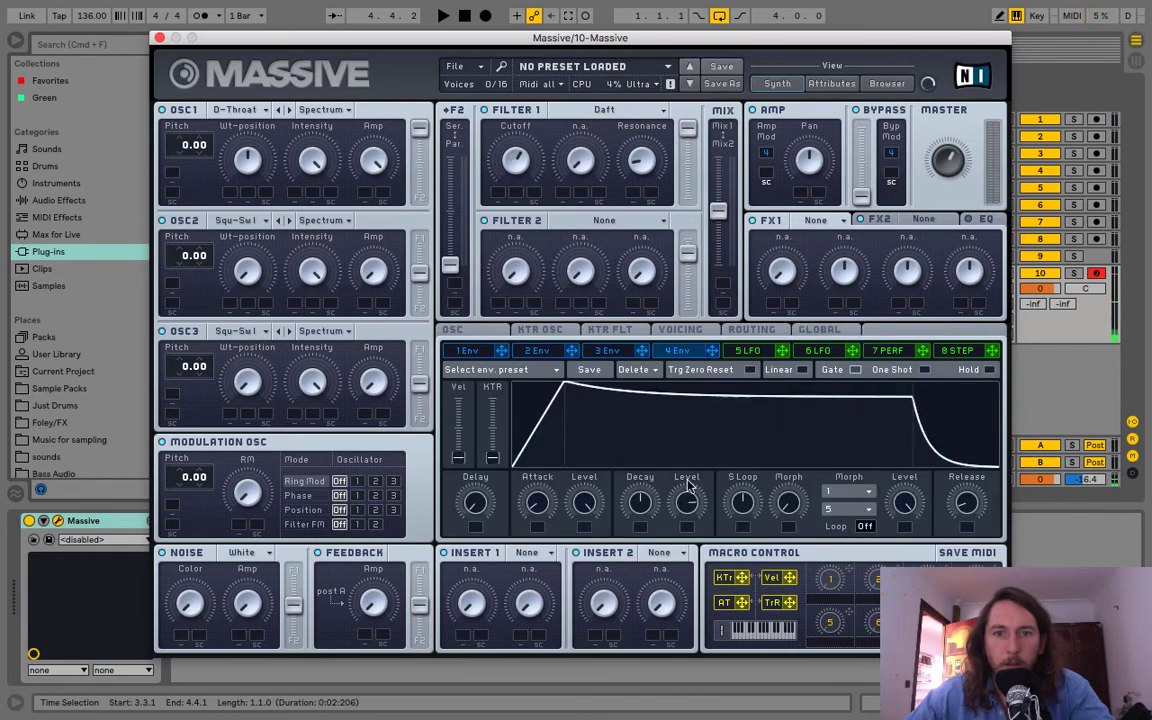
drag(687, 487, 686, 458)
drag(639, 504, 643, 499)
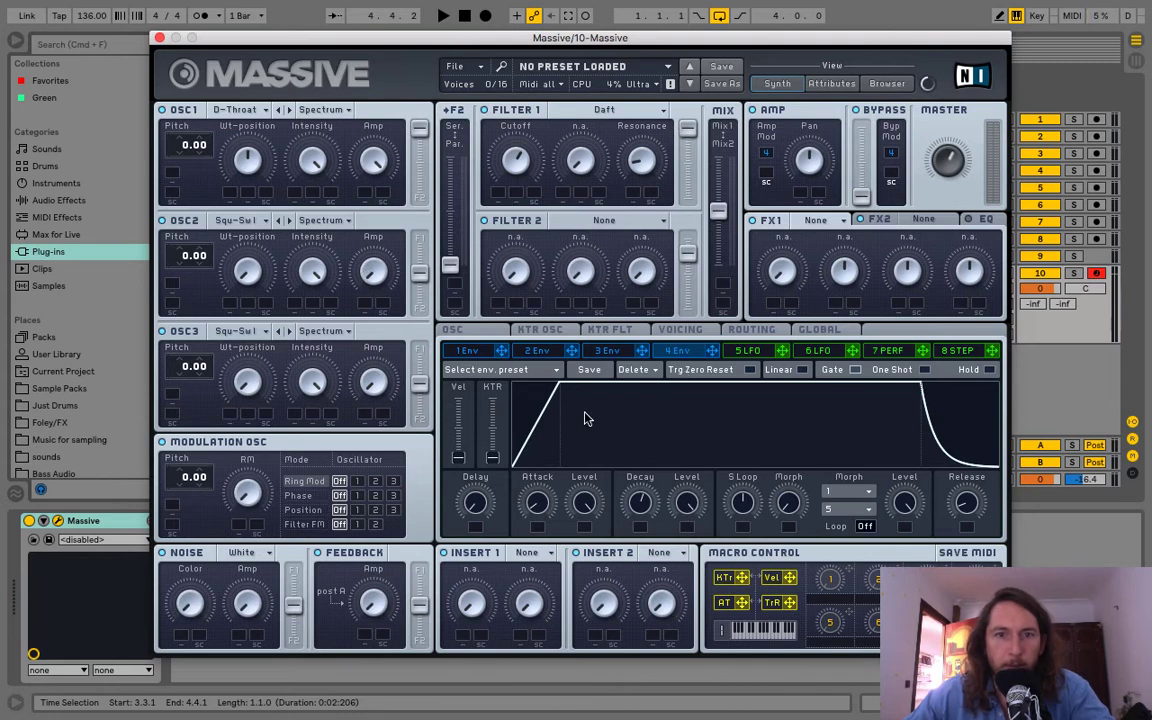
key(a)
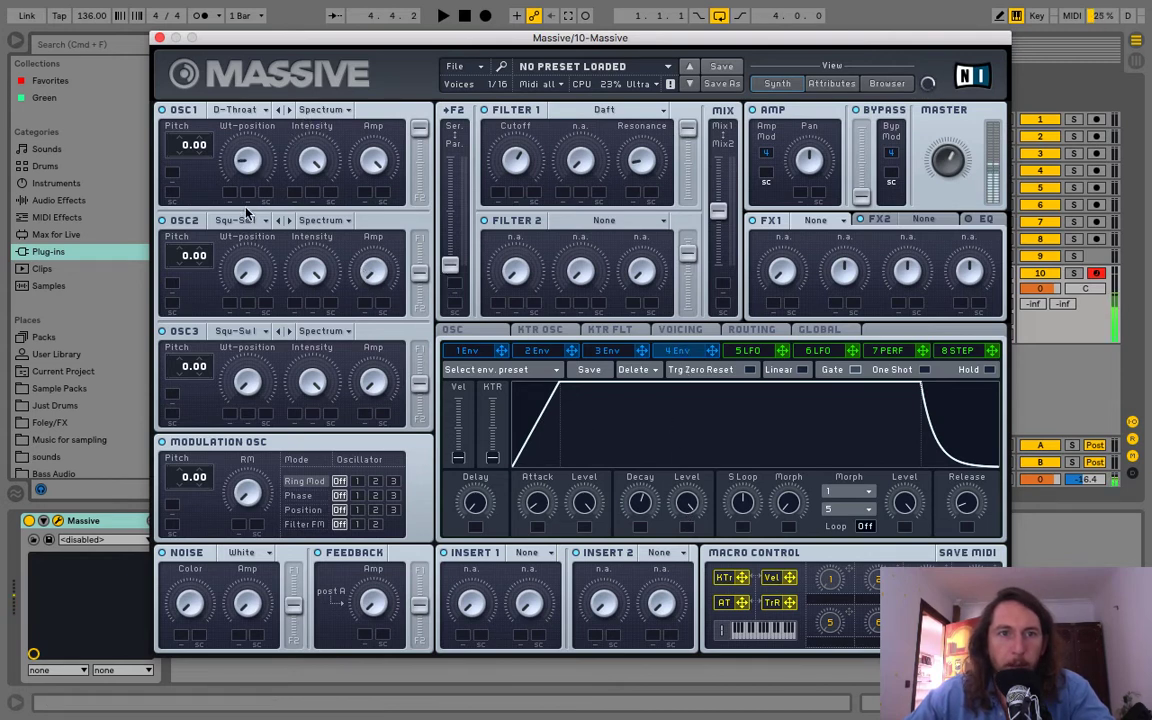
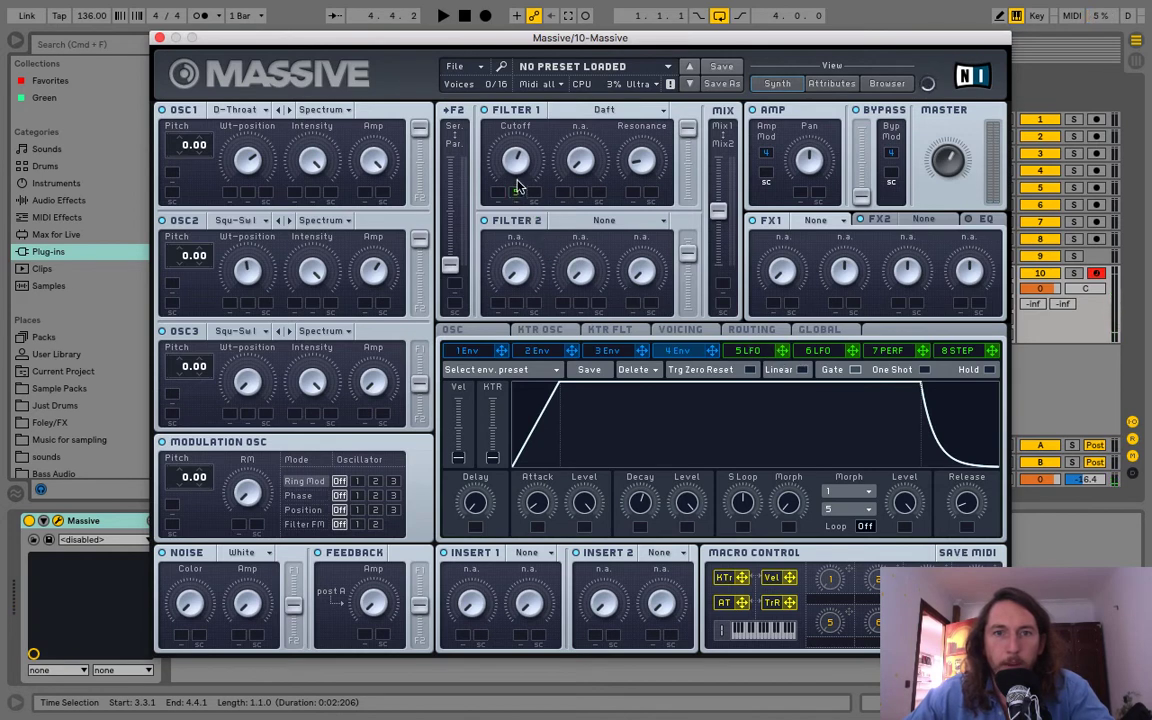
Step: Set LFO 5, modulating Filter 1's cutoff, to a sawtooth curve and close the Massive window
click(750, 351)
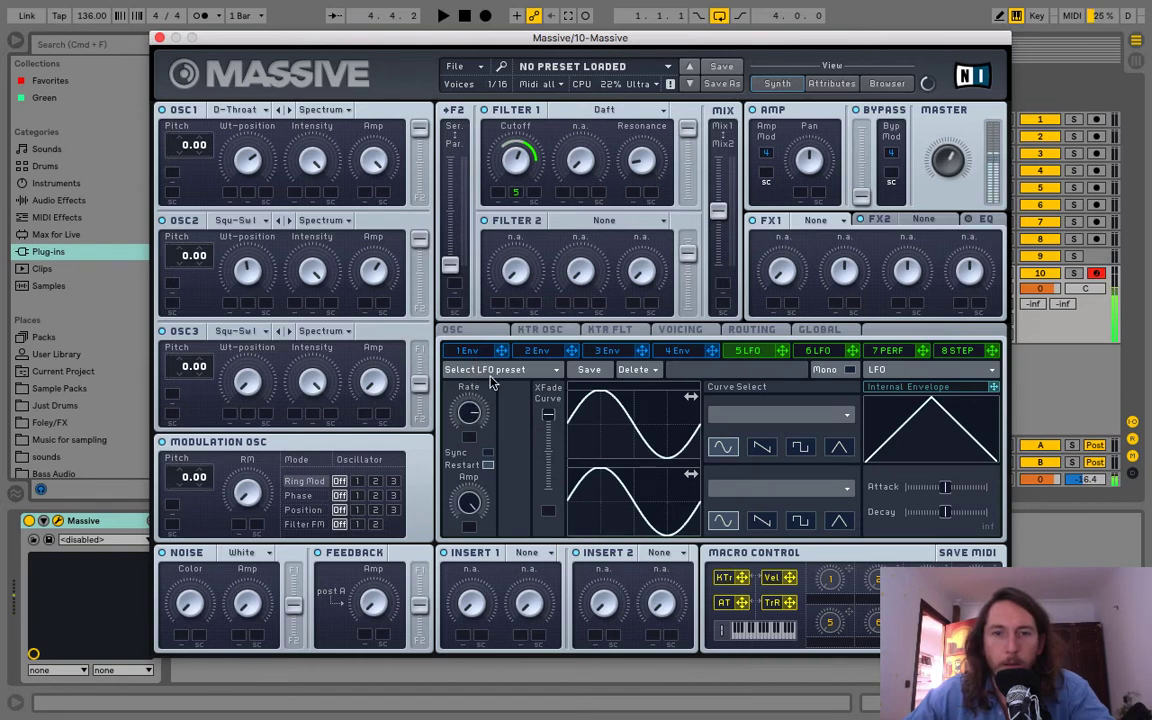
click(762, 448)
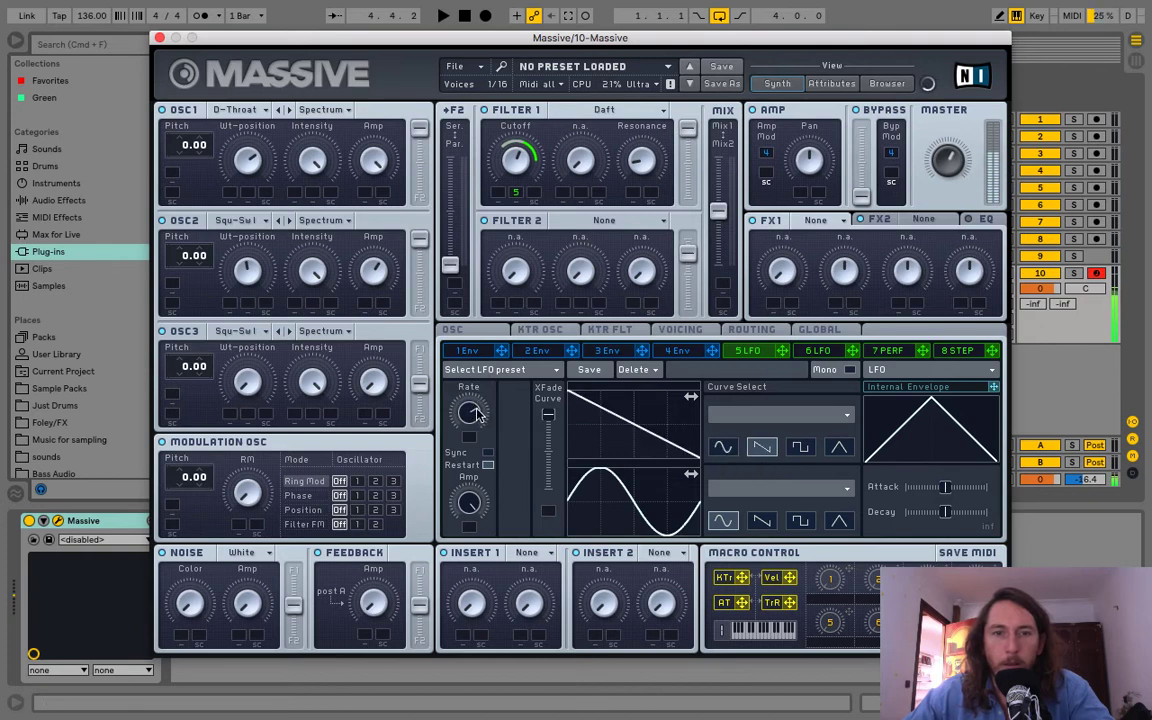
click(159, 38)
Step: Insert a new audio track below the Massive track, set its input to 10-Massive, and arm it
right_click(933, 366)
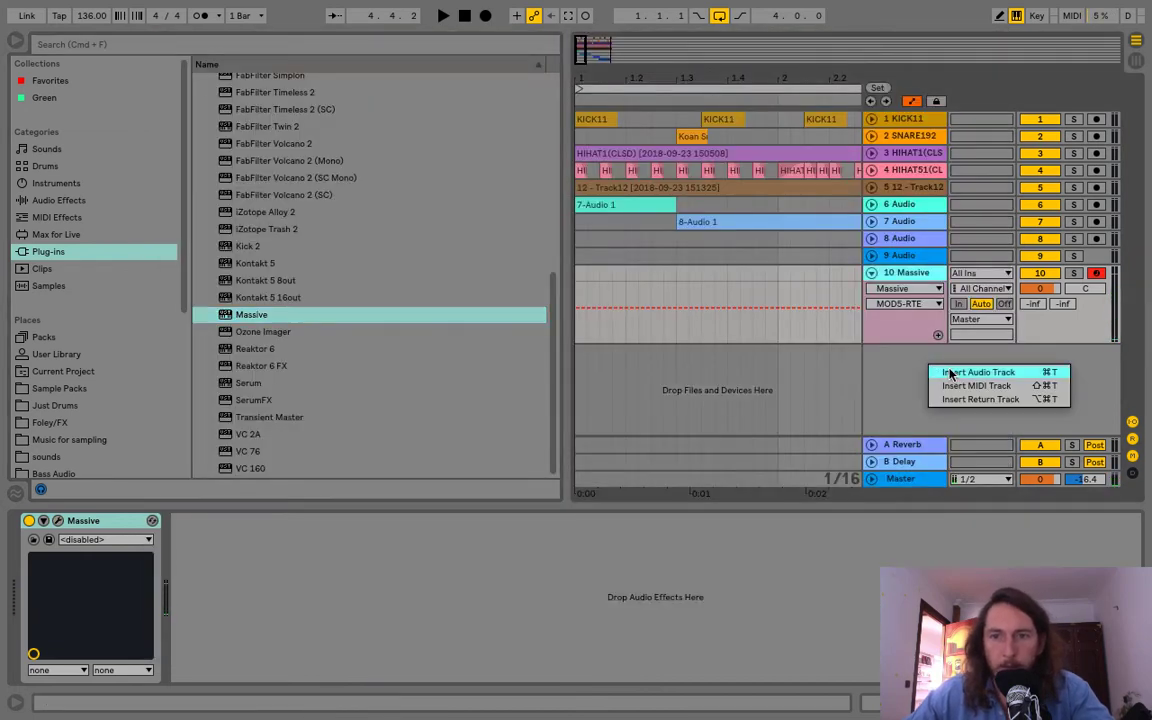
click(962, 373)
click(980, 354)
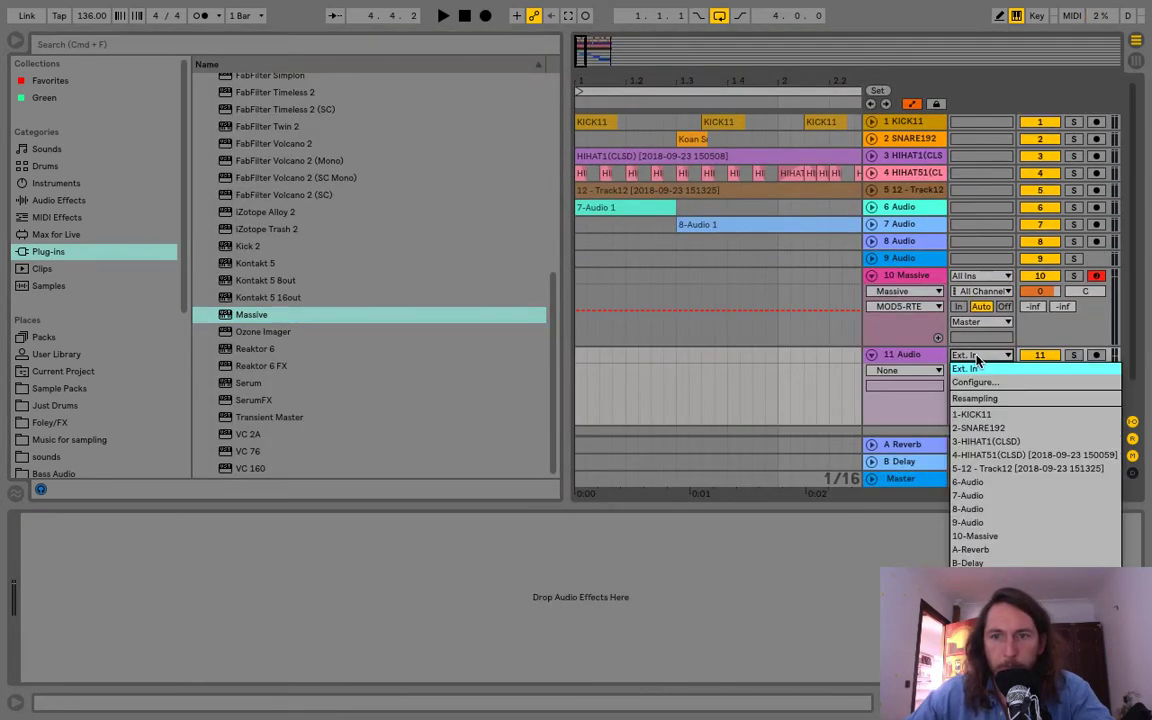
click(1096, 357)
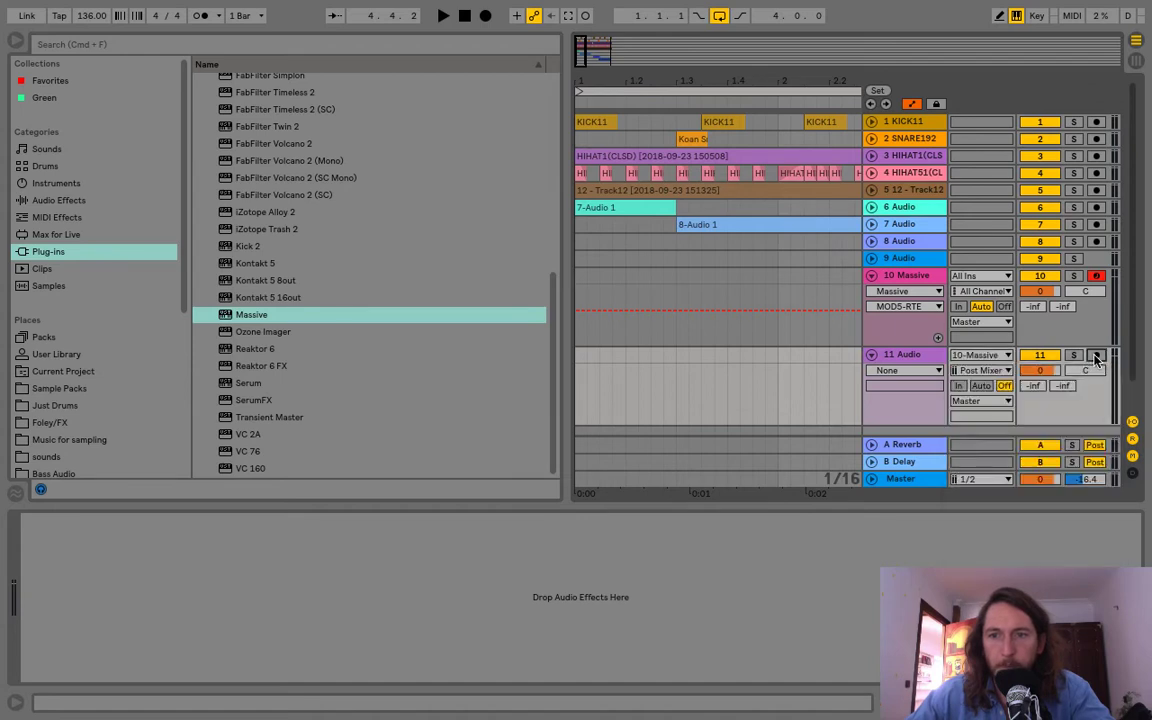
Step: Solo the Massive track and 11 Audio, and start recording during playback
click(1074, 276)
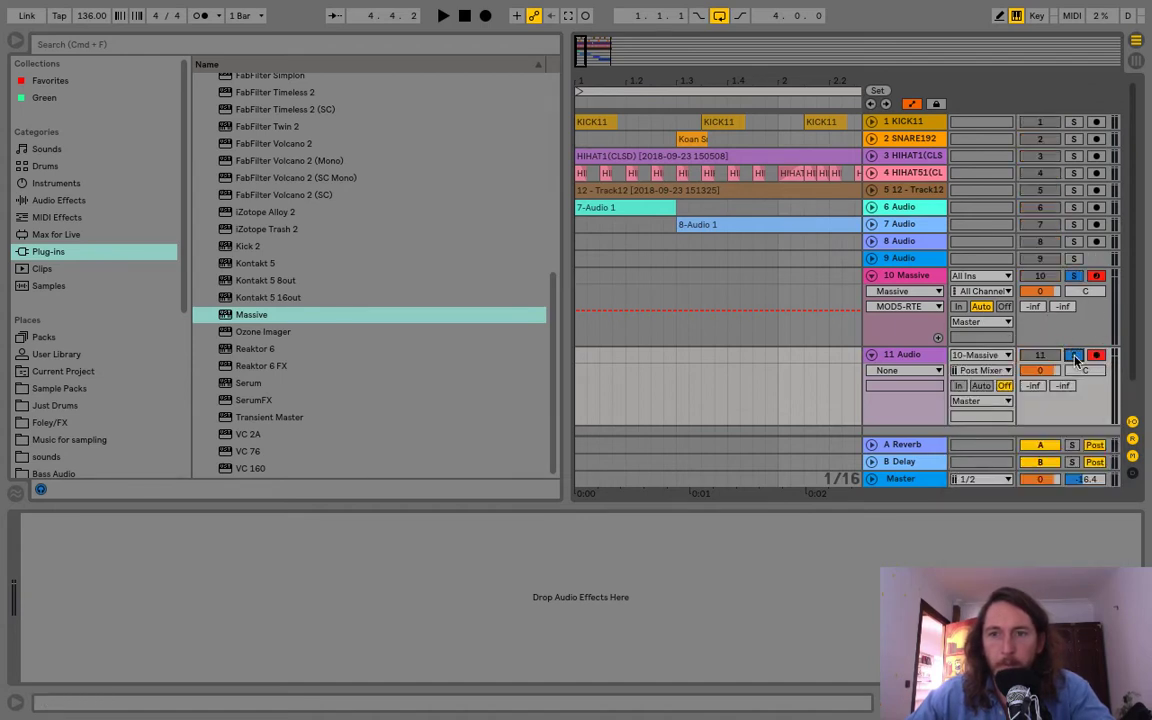
click(1074, 276)
key(space)
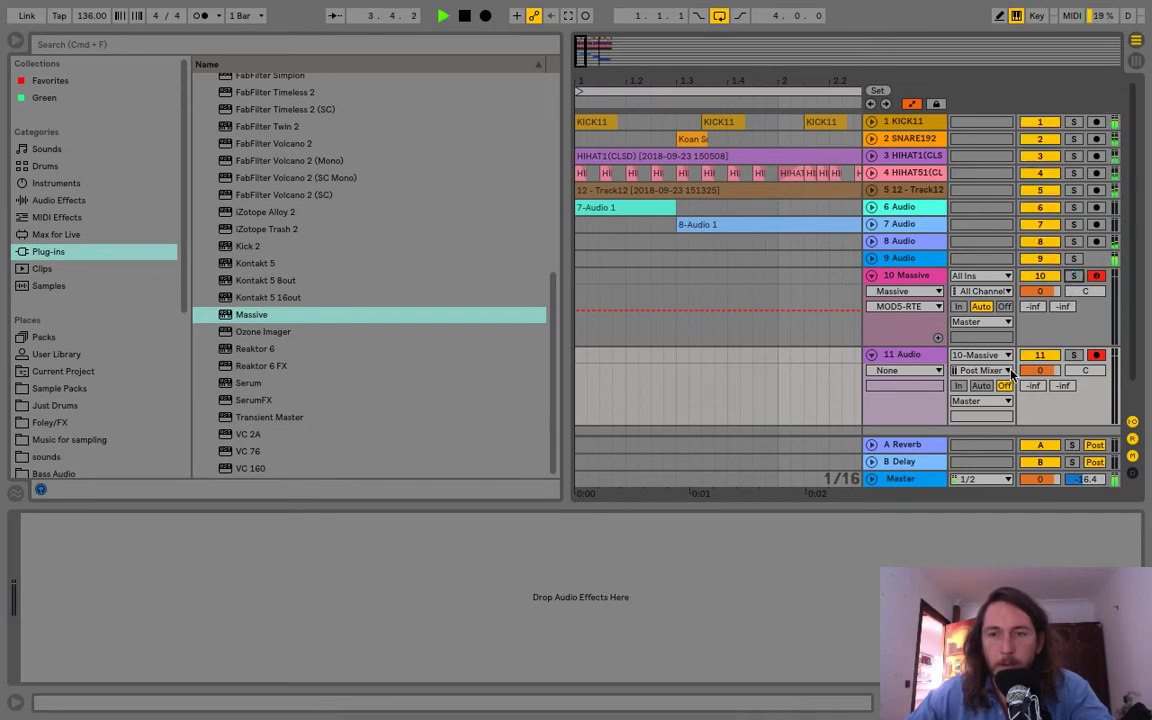
click(1073, 356)
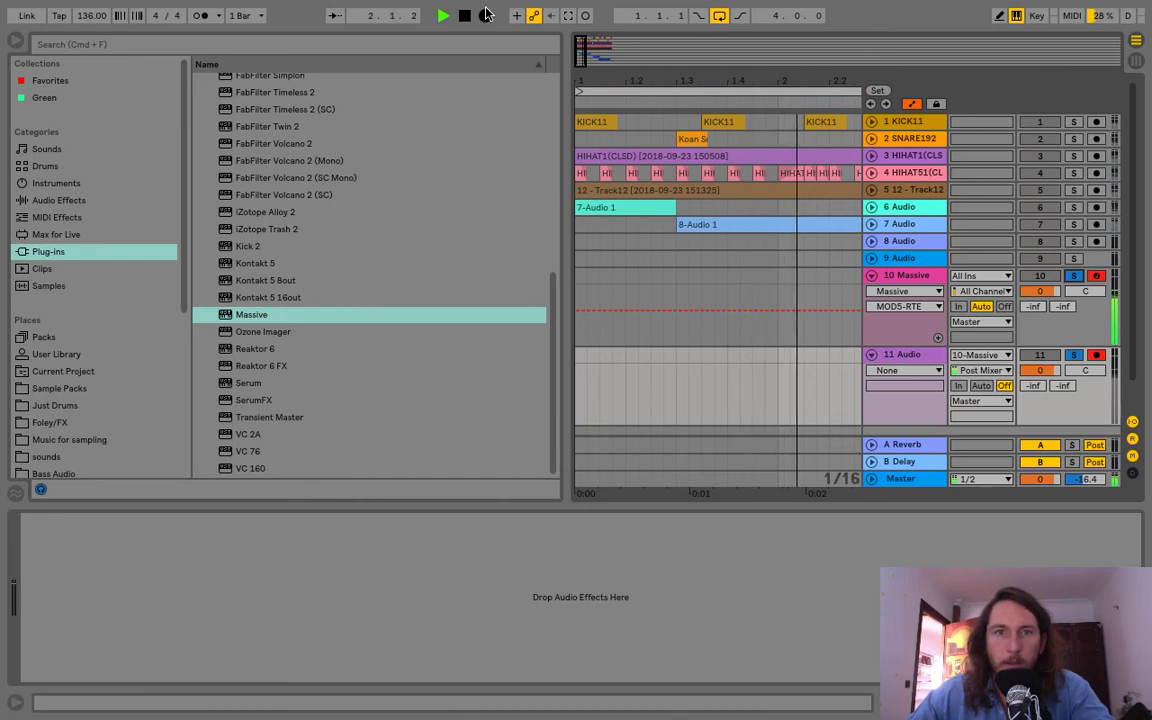
key(F9)
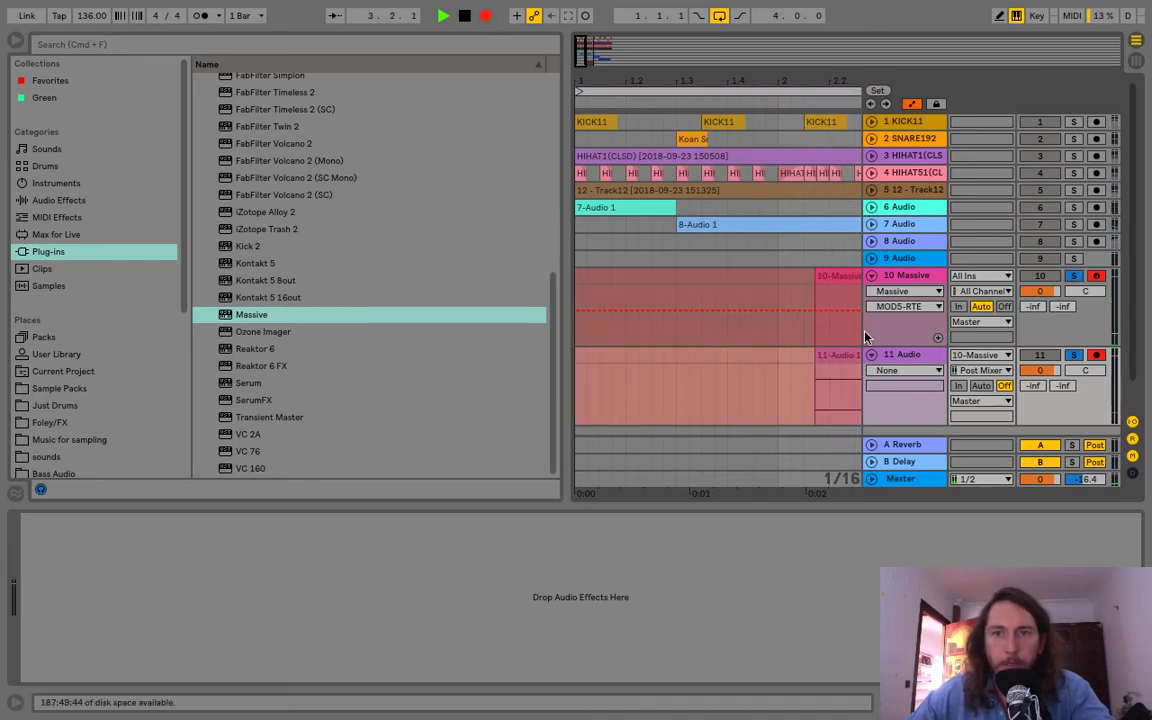
Step: Open Massive from its track and vary LFO 5's rate while recording
click(901, 277)
click(57, 520)
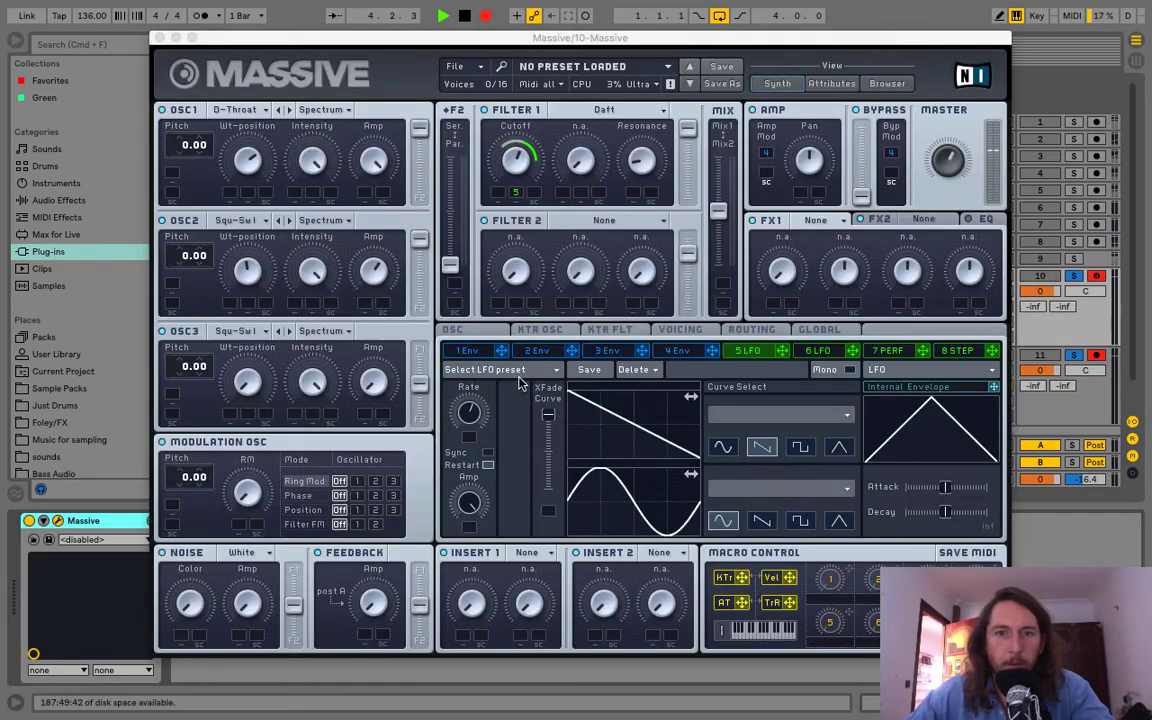
drag(471, 413, 463, 443)
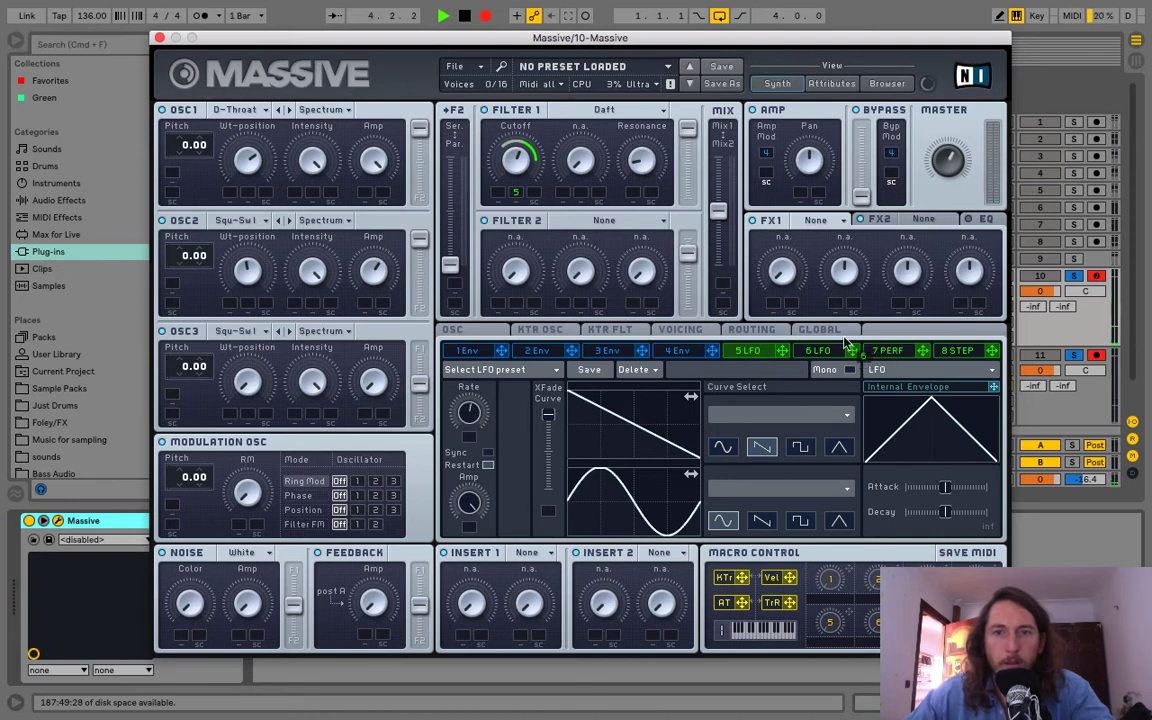
Step: Add LFO 6 as a second modulation of Filter 1's cutoff during the recording, and remove that modulation again
drag(851, 350, 533, 191)
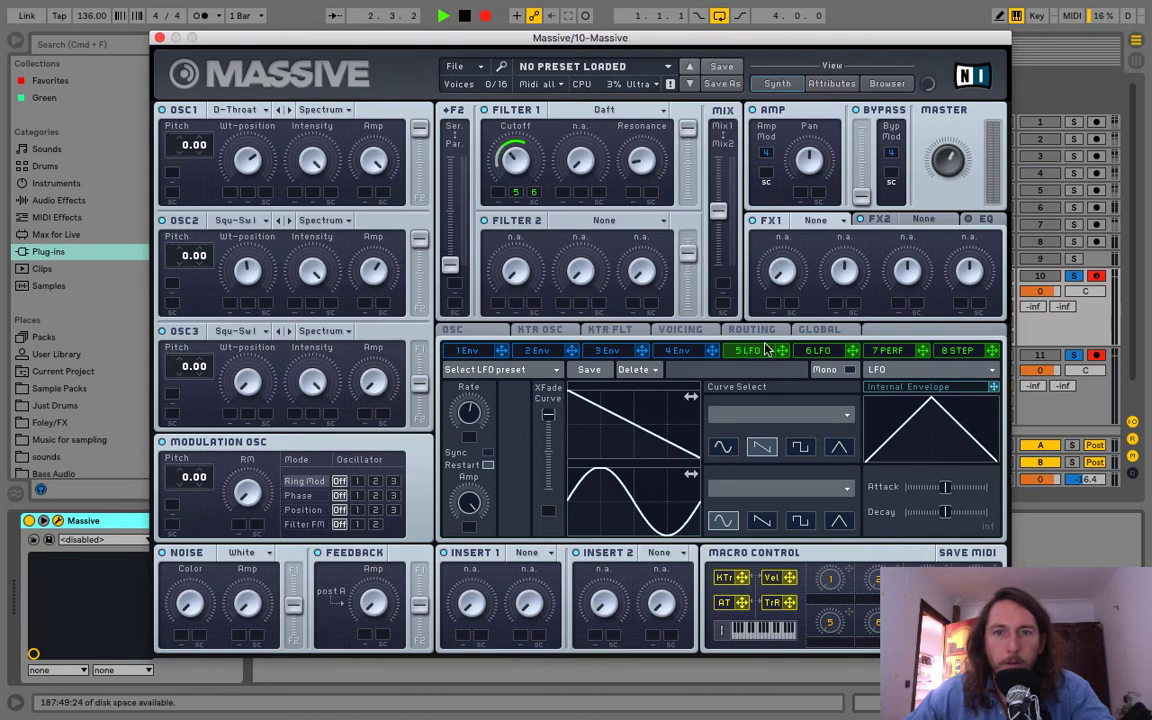
click(820, 352)
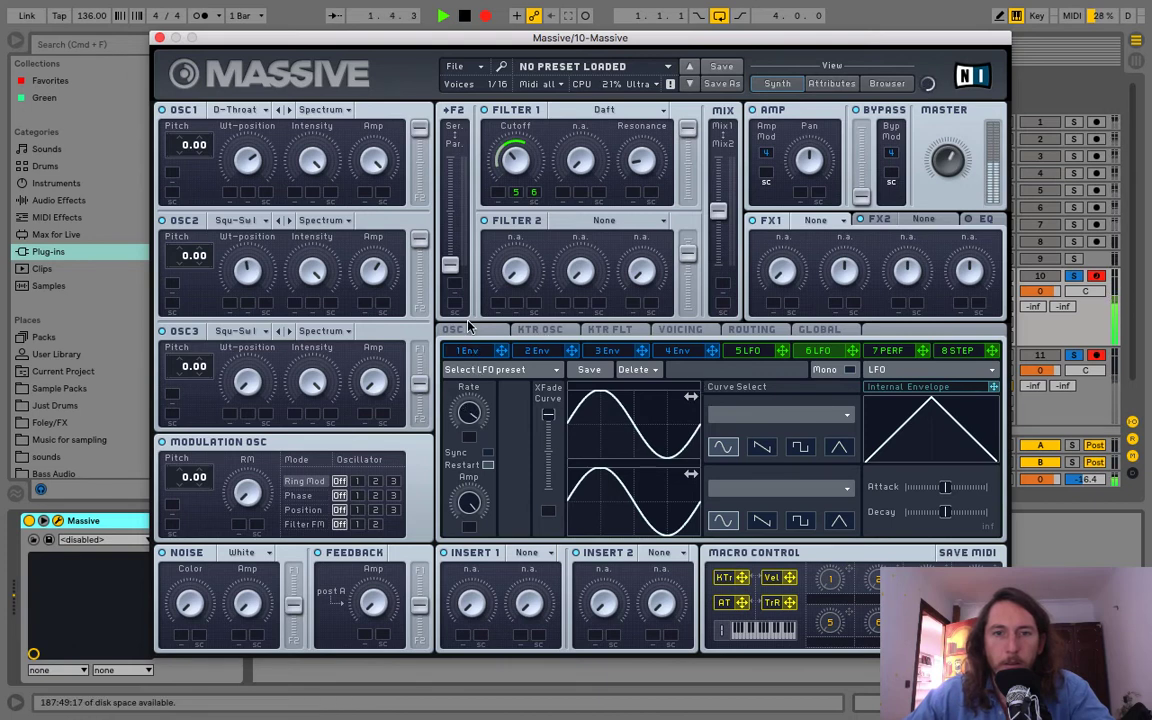
right_click(533, 192)
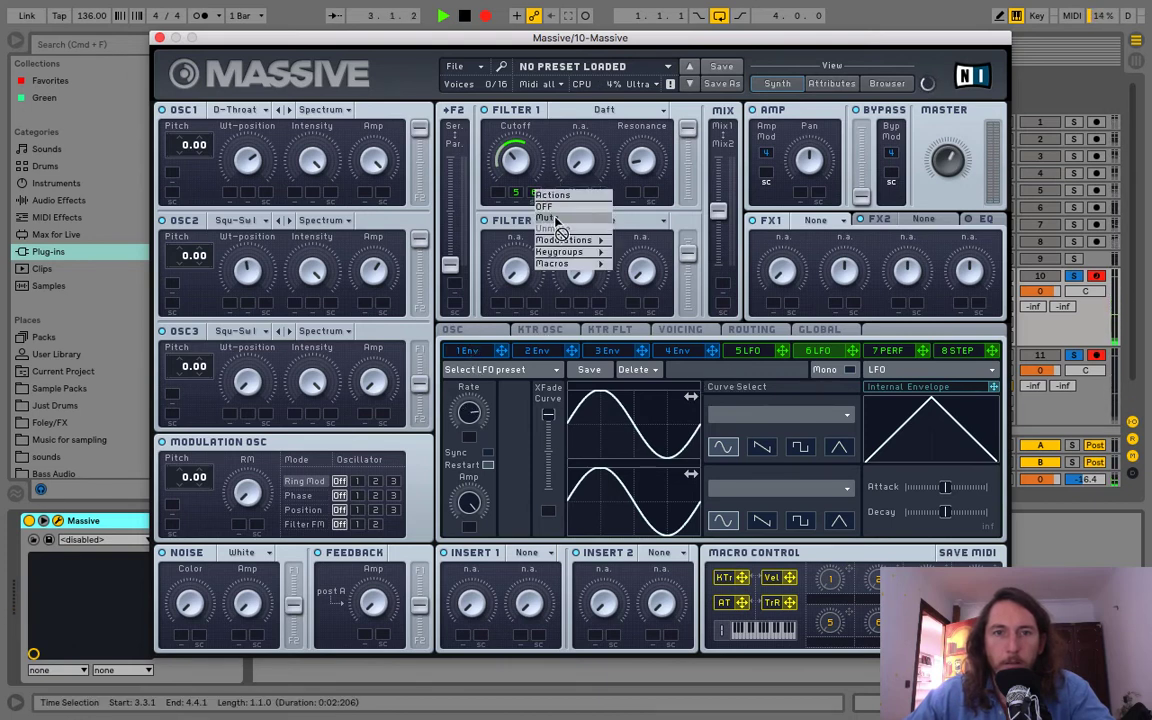
click(555, 218)
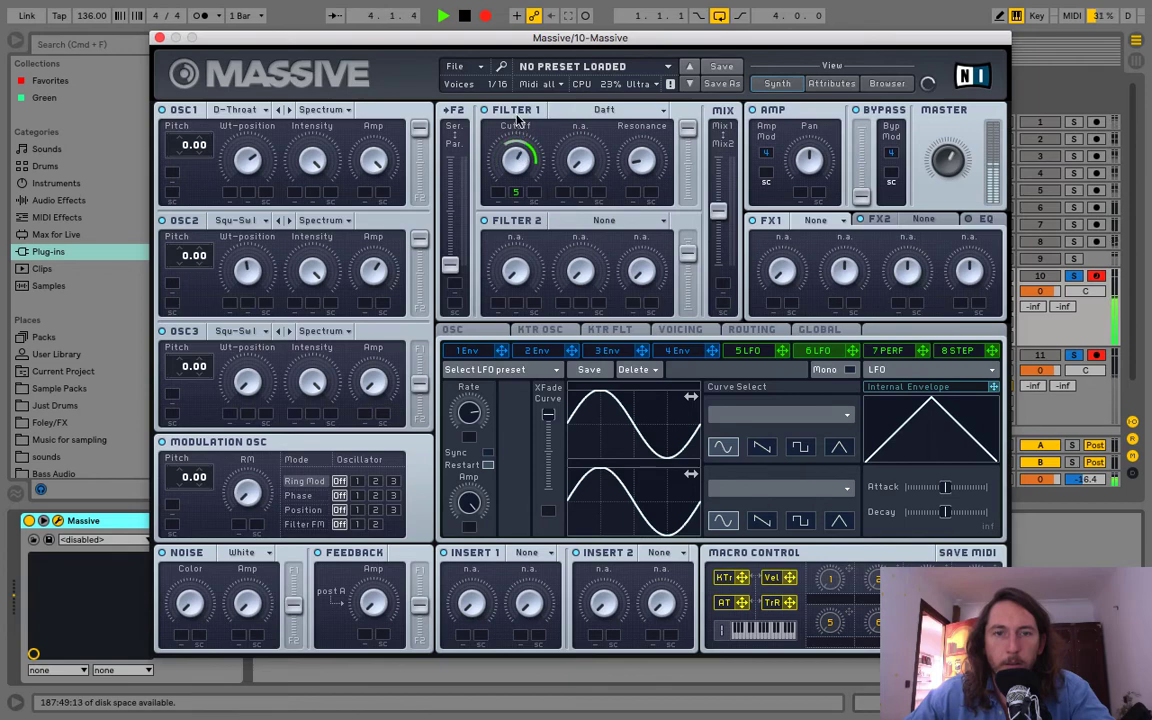
Step: Close Massive, stop the recording, and delete the recorded Massive clip from 1.1.1 to 5.1.1
click(160, 39)
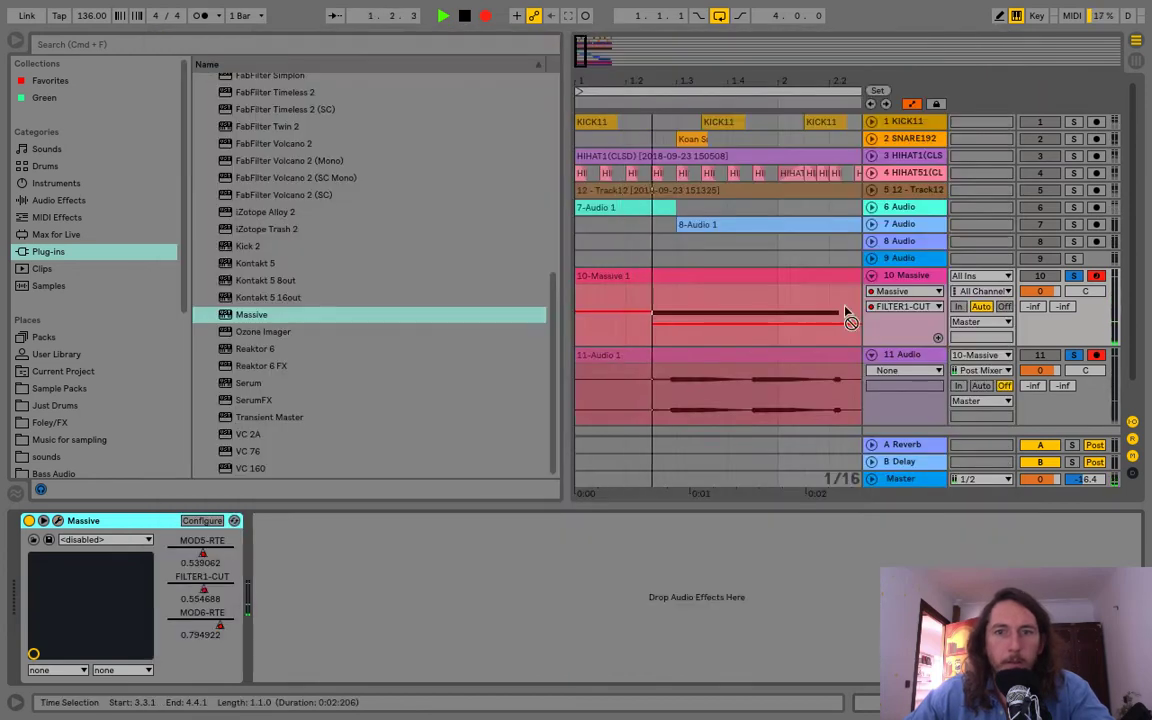
click(751, 272)
key(Delete)
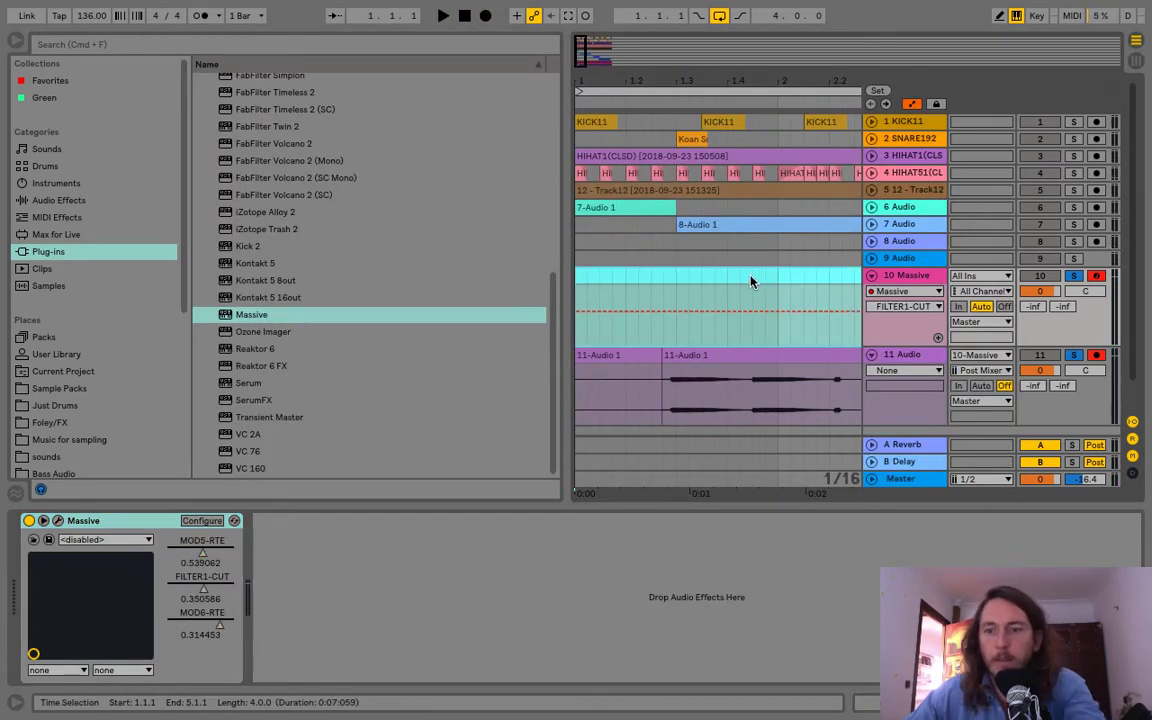
Step: Audition the take on 11 Audio and adjust it to a single clip starting at 1.1.1
click(685, 358)
key(space)
key(space)
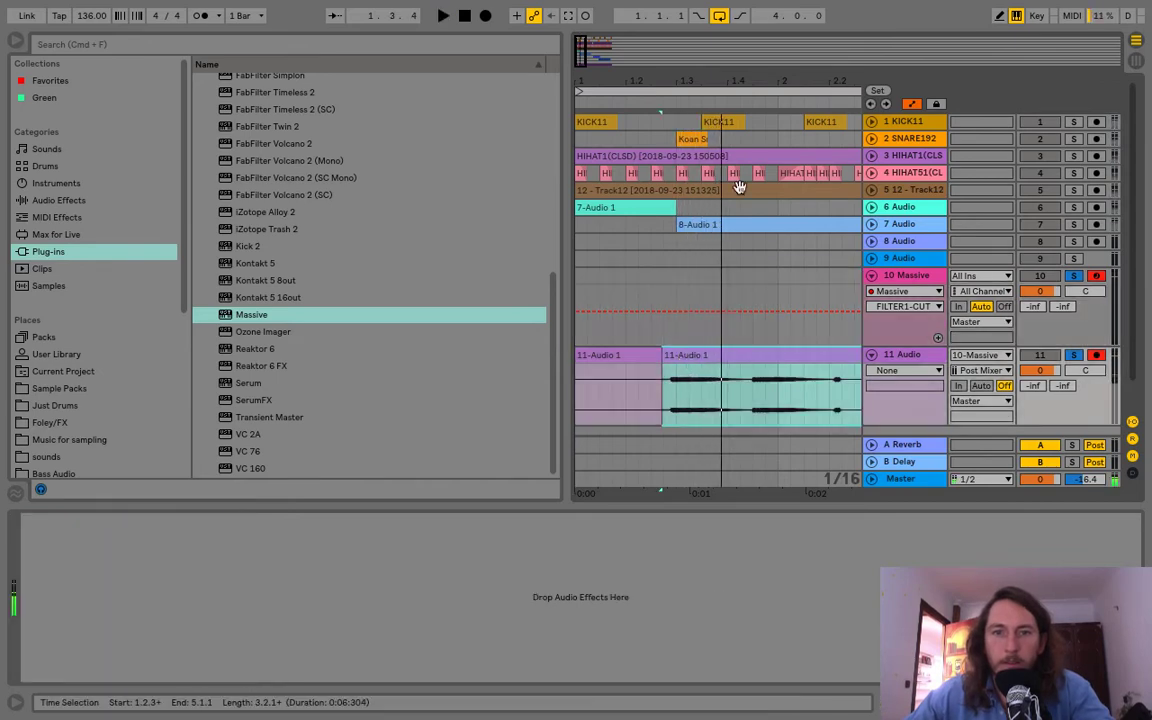
drag(731, 82, 597, 141)
drag(620, 356, 577, 358)
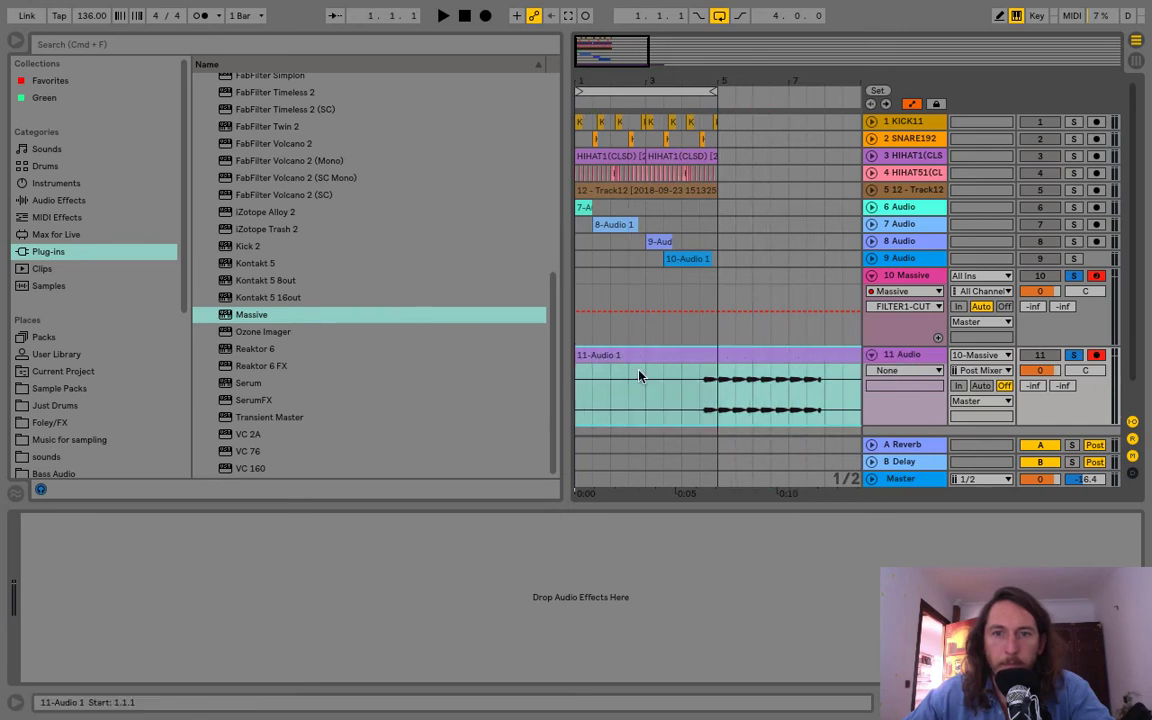
Step: Shift the recorded take on 11 Audio so that its sustained bass section fills bars 1 to 4
click(699, 399)
key(space)
drag(680, 356, 820, 359)
drag(719, 356, 550, 340)
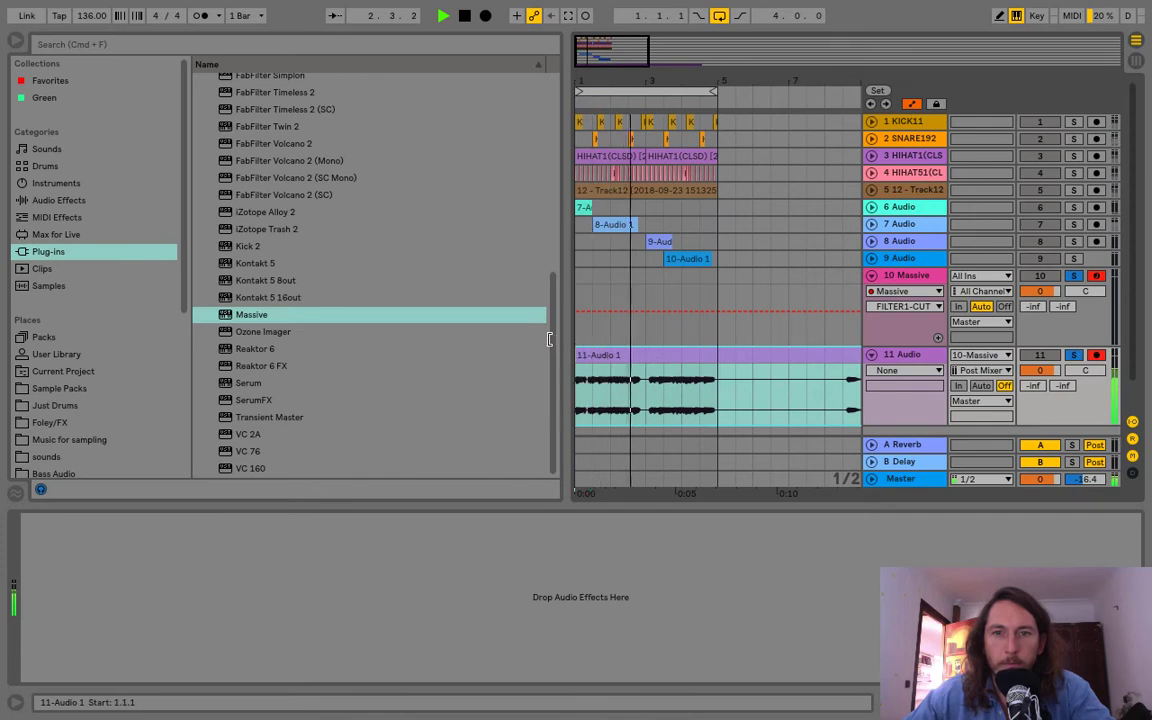
Step: Audition the take and move the half-bar section at 2.2.1 on 11 Audio to 2.3.1
click(611, 392)
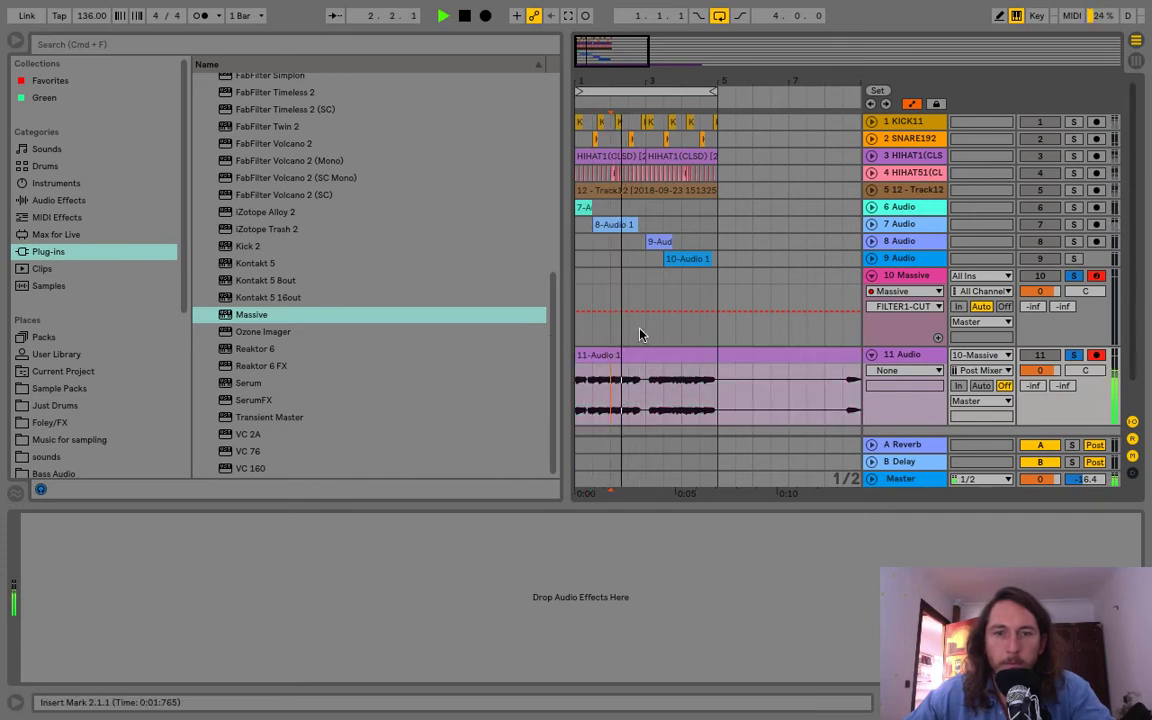
key(space)
drag(608, 73, 605, 77)
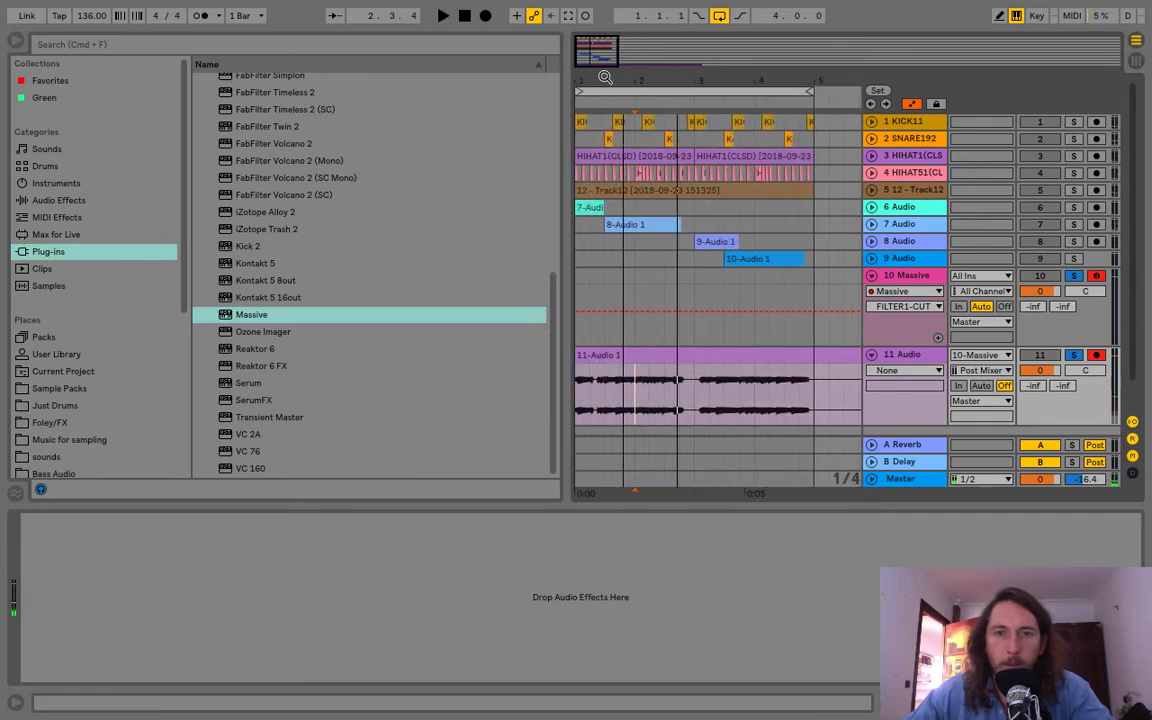
click(654, 400)
key(space)
drag(654, 400, 680, 366)
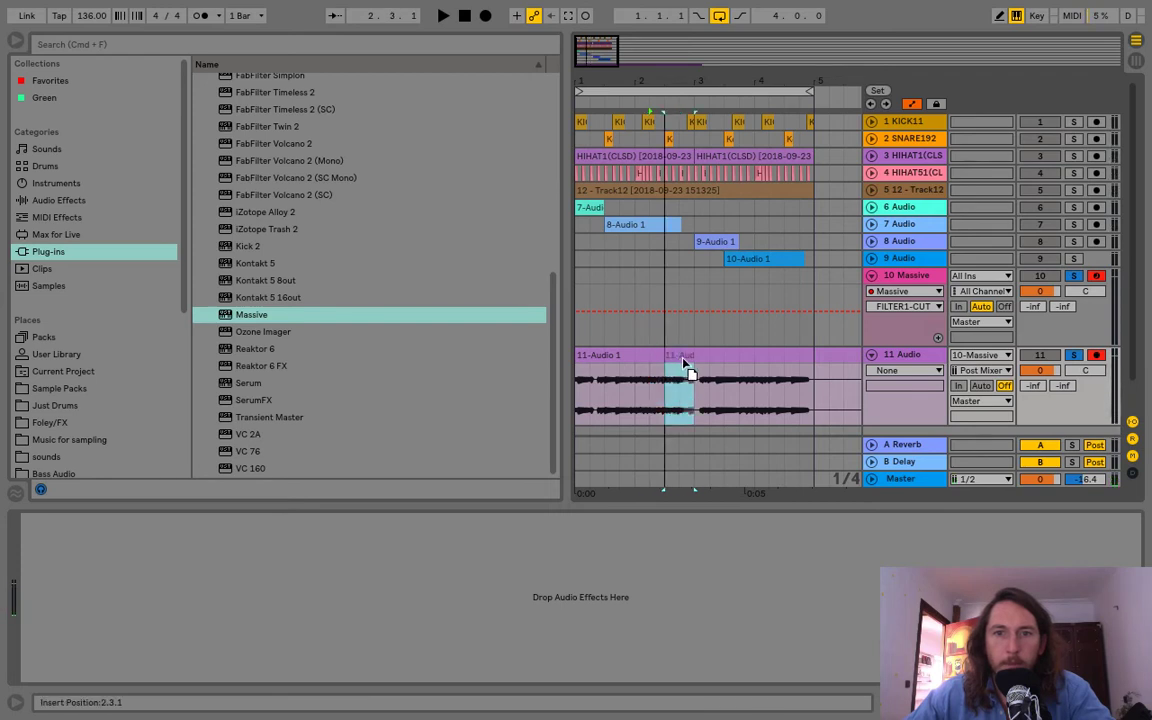
Step: Move the half-bar section at 4.1.1 on 11 Audio to 4.3.1, and delete the clip between 3.1.1 and 4.1.1
click(772, 400)
key(space)
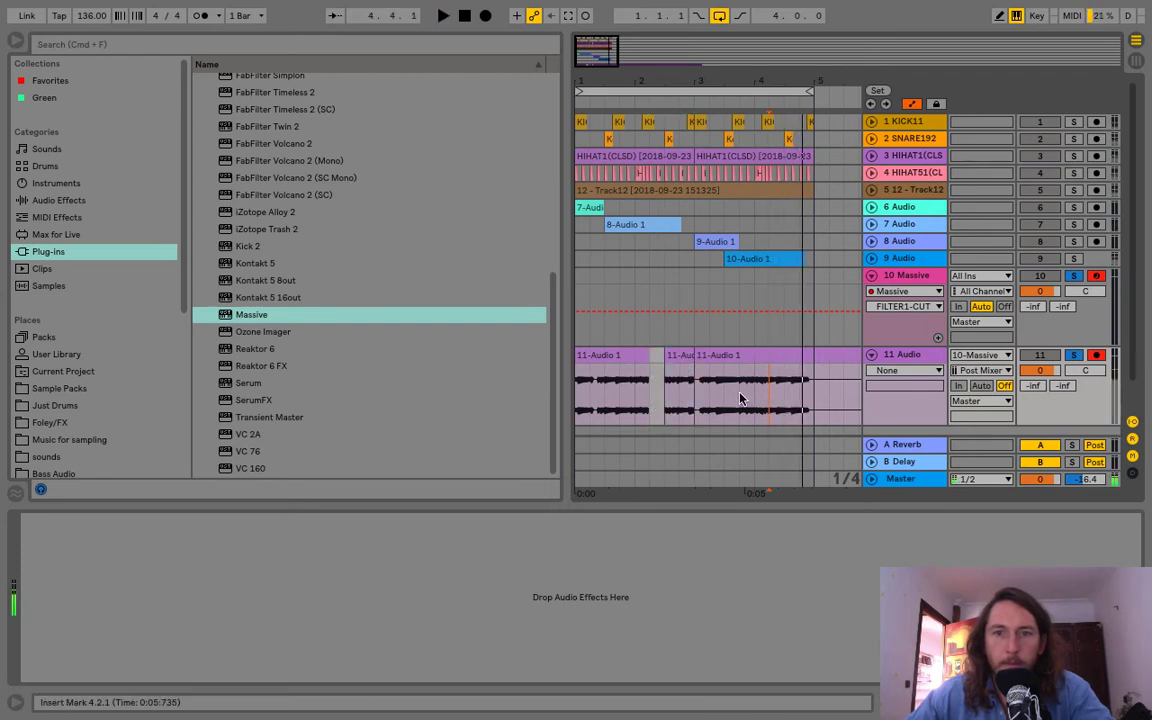
click(744, 398)
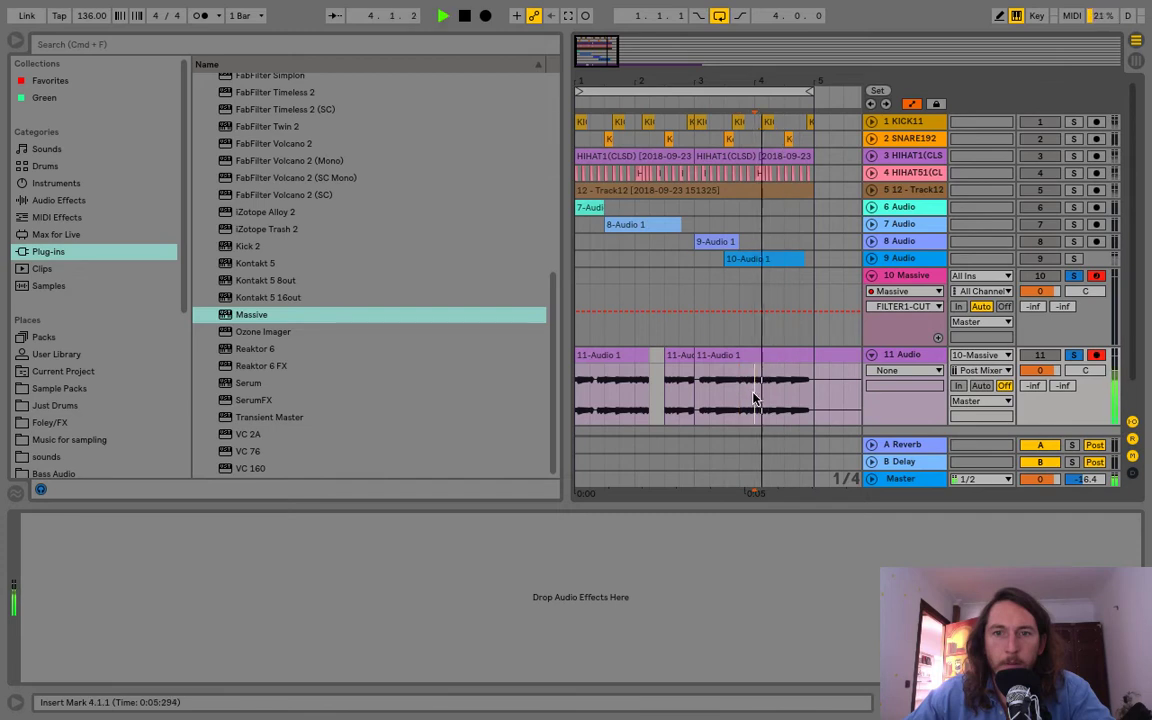
drag(755, 398, 799, 373)
key(space)
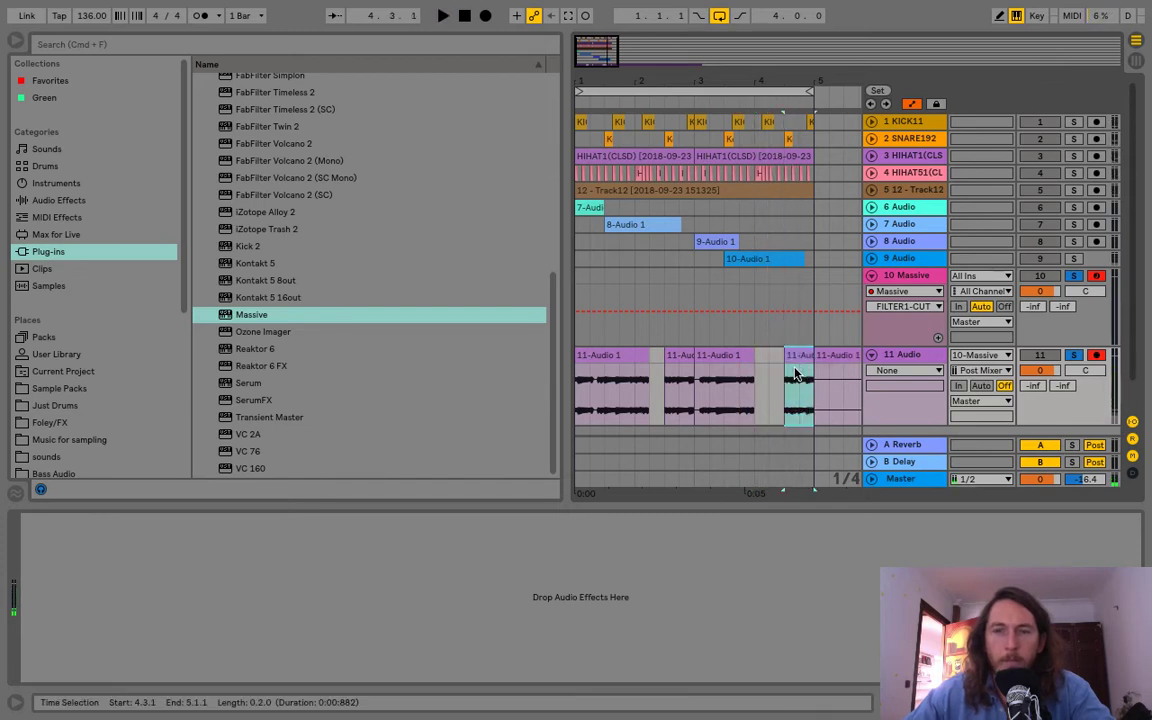
click(734, 357)
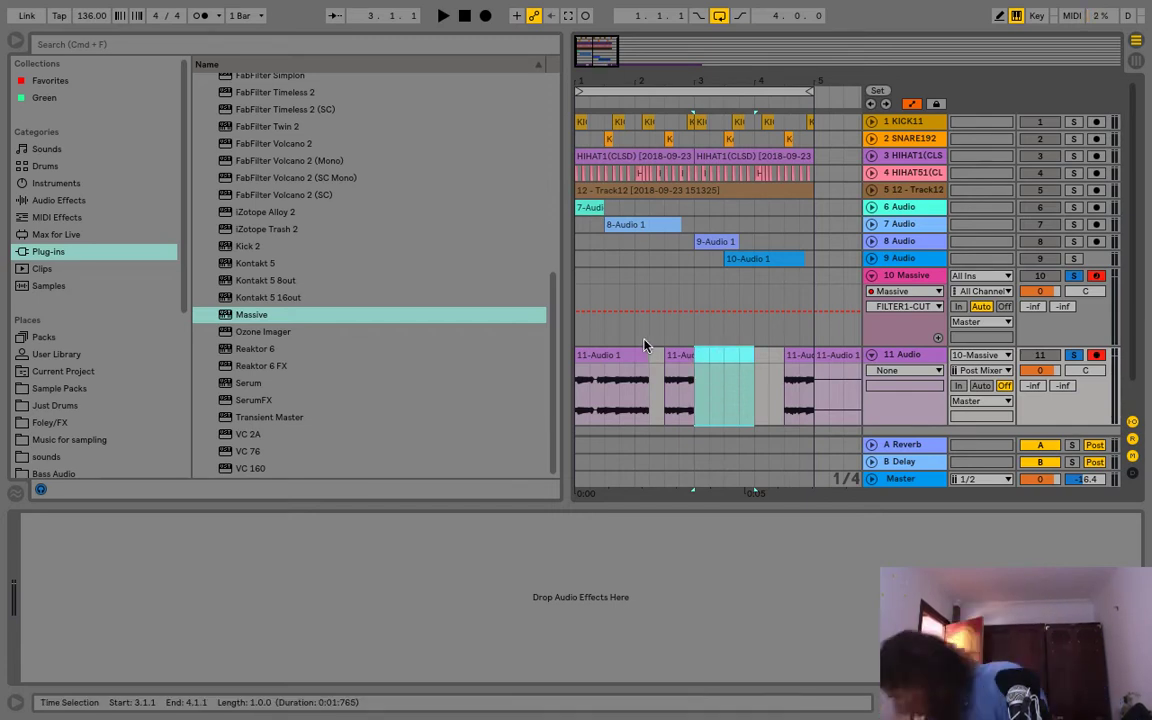
Step: Delete the clips on 11 Audio that start at 1.1.1 and 5.1.1
click(610, 354)
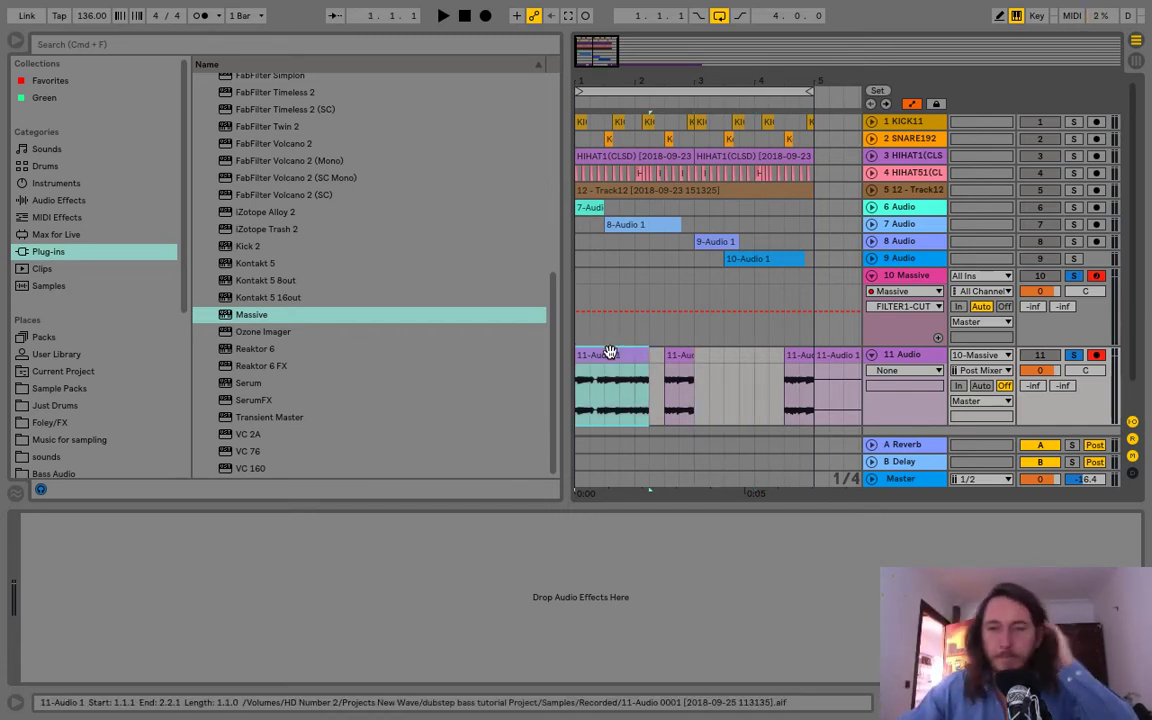
key(Delete)
click(838, 358)
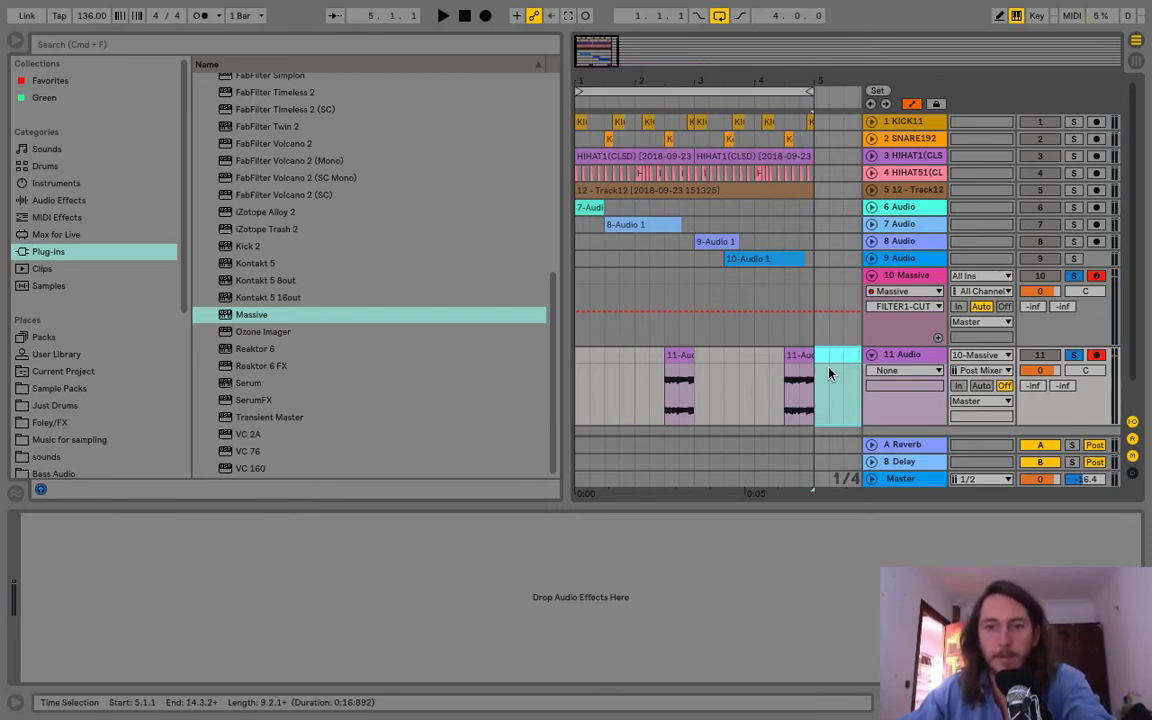
Step: Unsolo and disarm 10 Massive and 11 Audio, and set the input of 11 Audio to Ext. In
click(1073, 276)
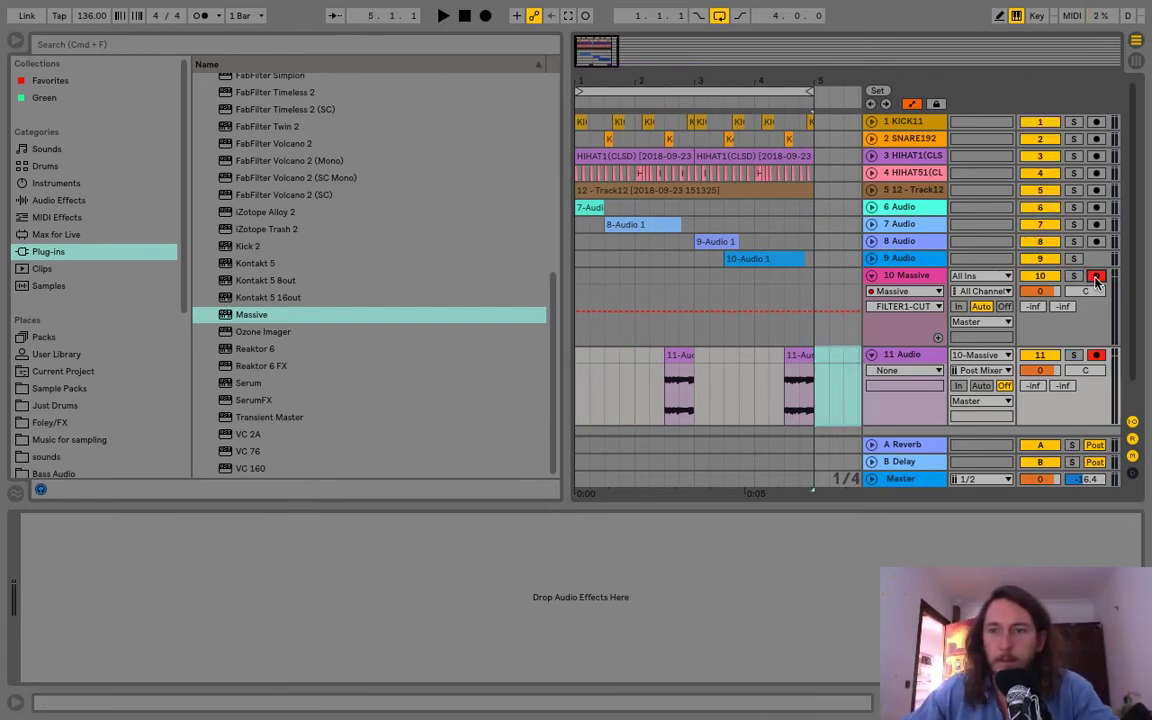
click(971, 360)
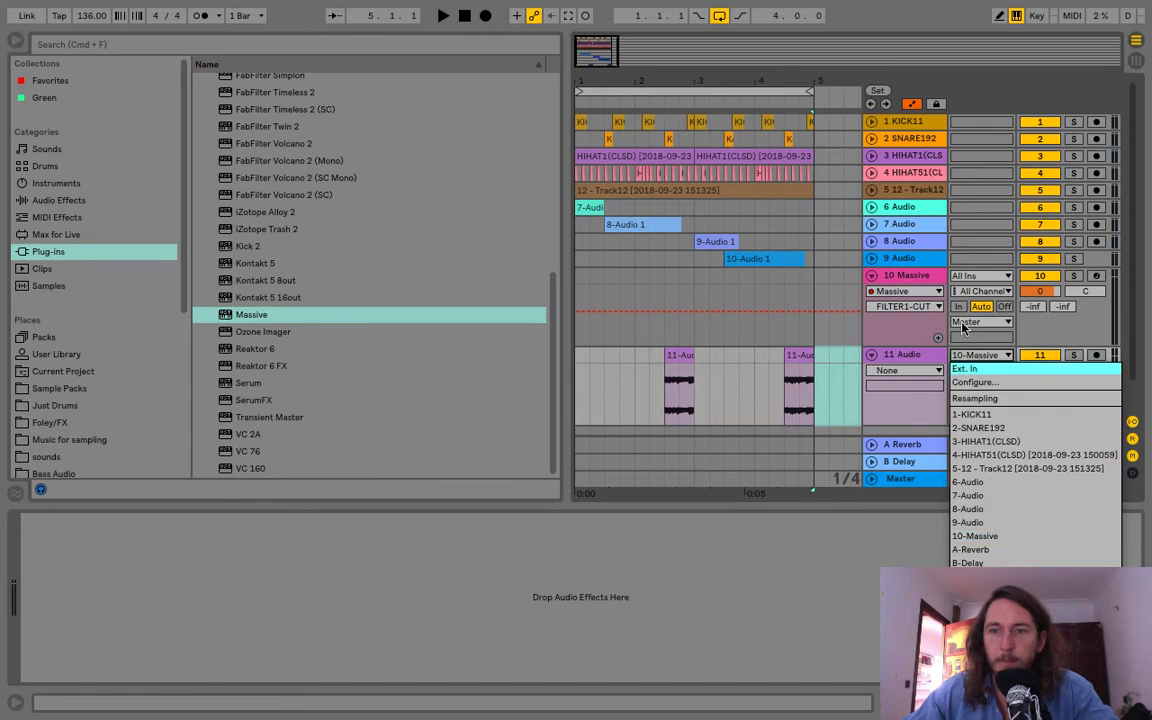
click(975, 375)
click(870, 275)
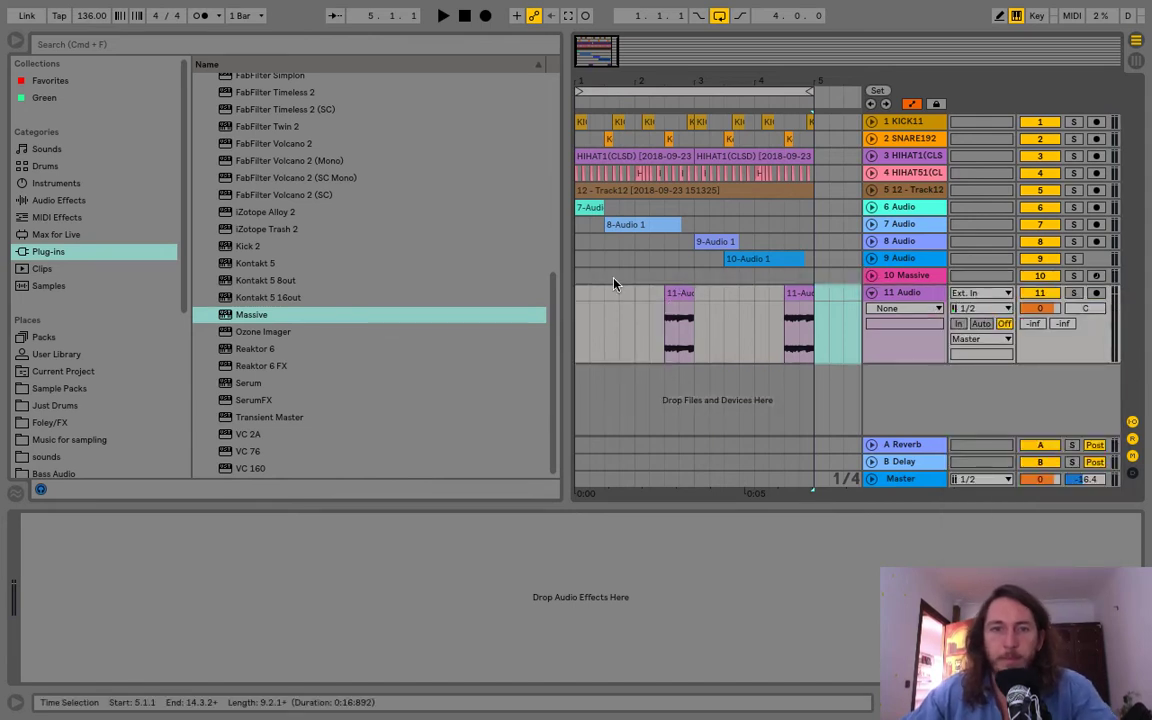
Step: Audition the full loop from 1.1.1 with the two remaining clips on 11 Audio
click(578, 301)
key(space)
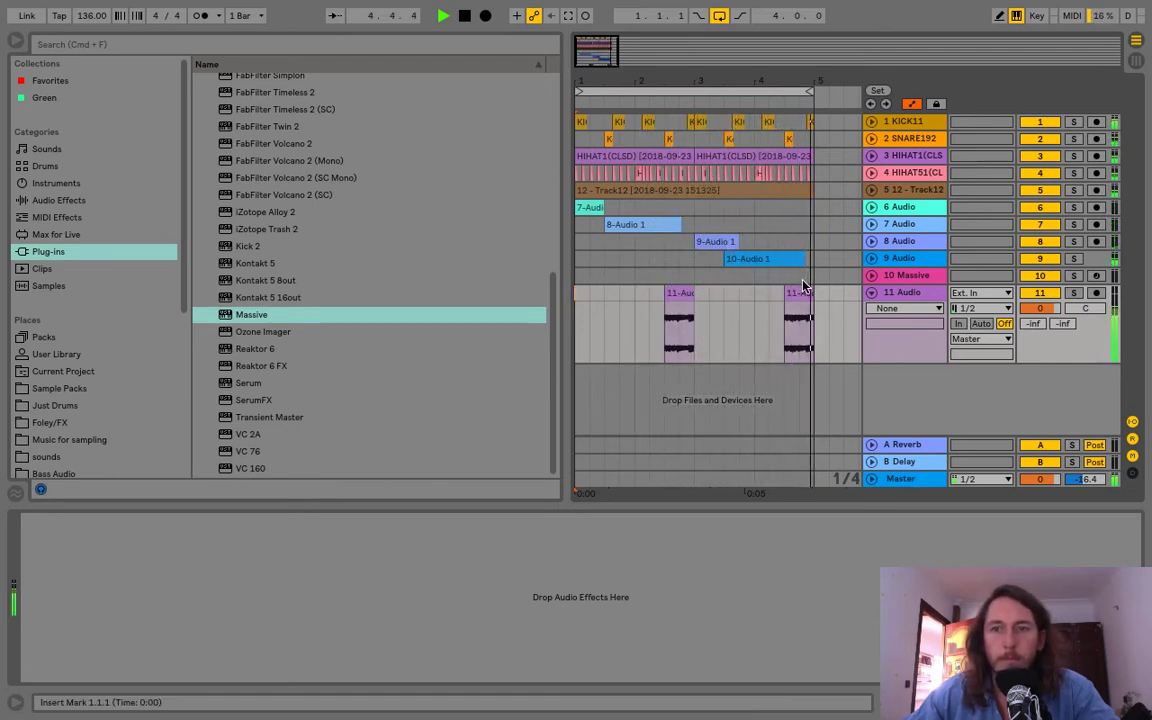
click(689, 301)
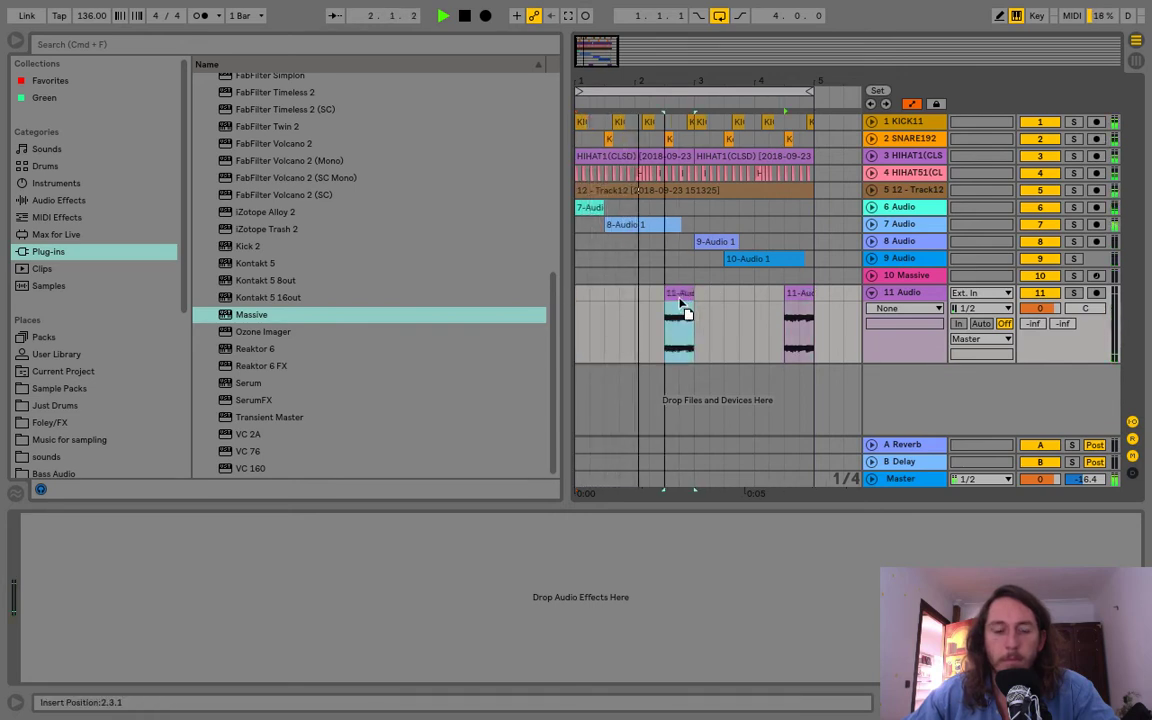
click(798, 315)
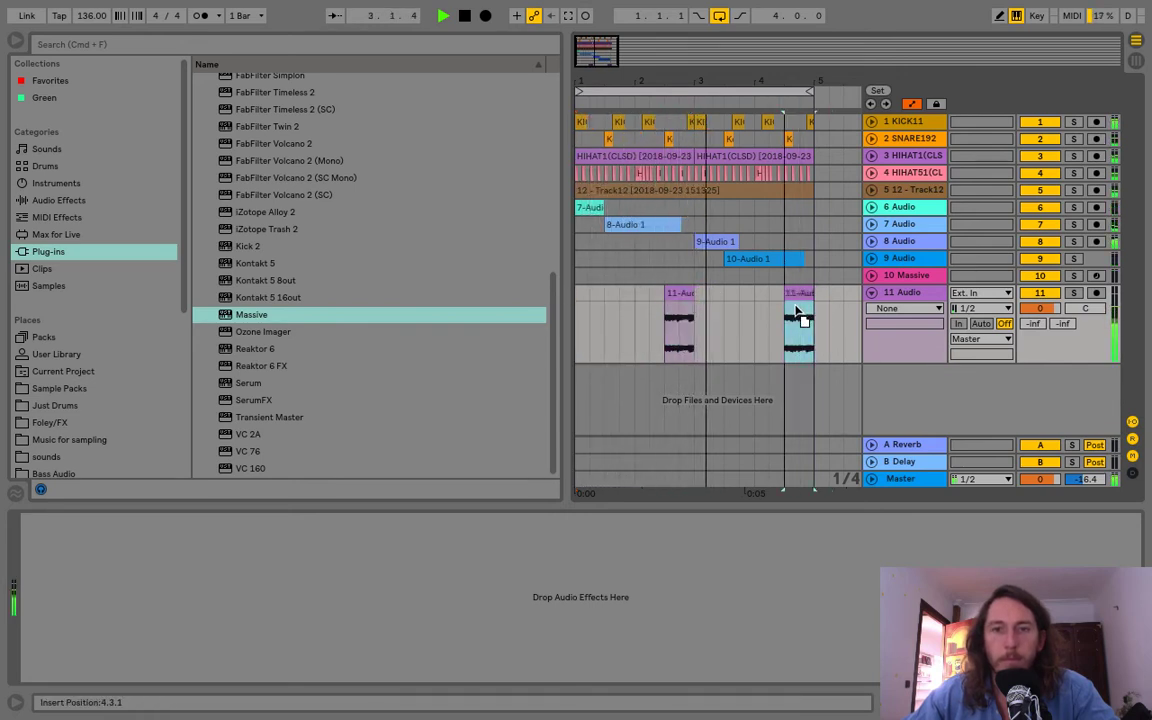
click(682, 318)
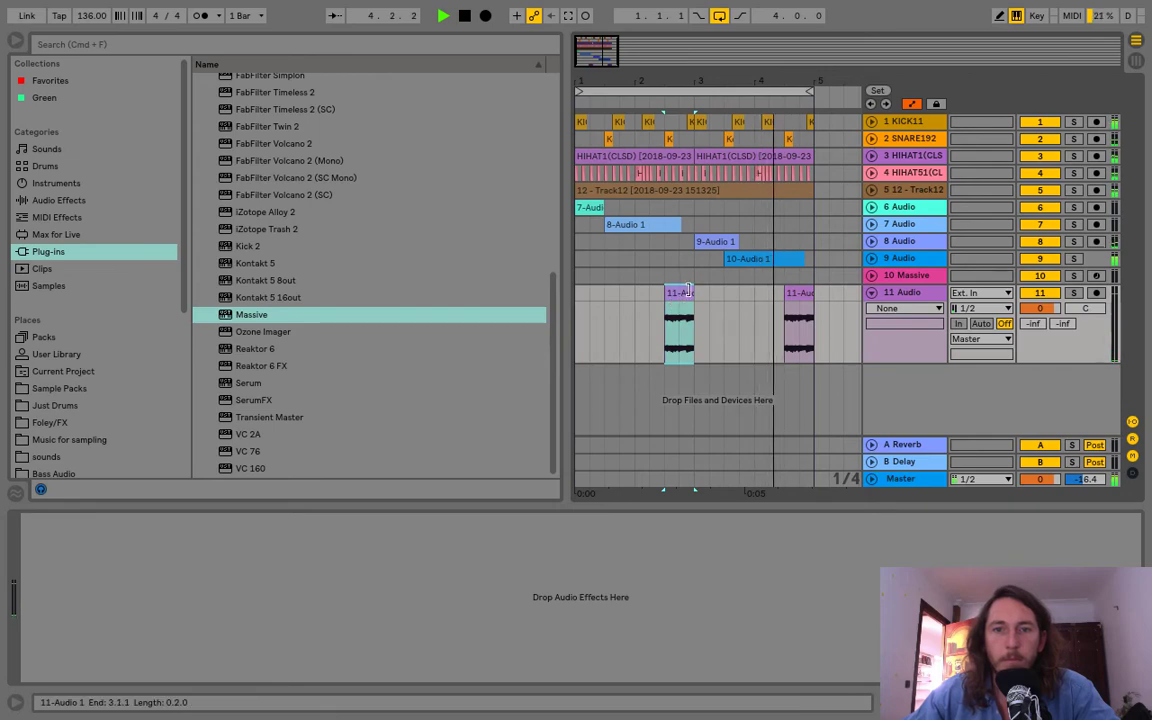
Step: Add a transposition envelope to the 2.3.1 clip on 11 Audio, starting at -3 st and rising to 0, and audition it
double_click(684, 292)
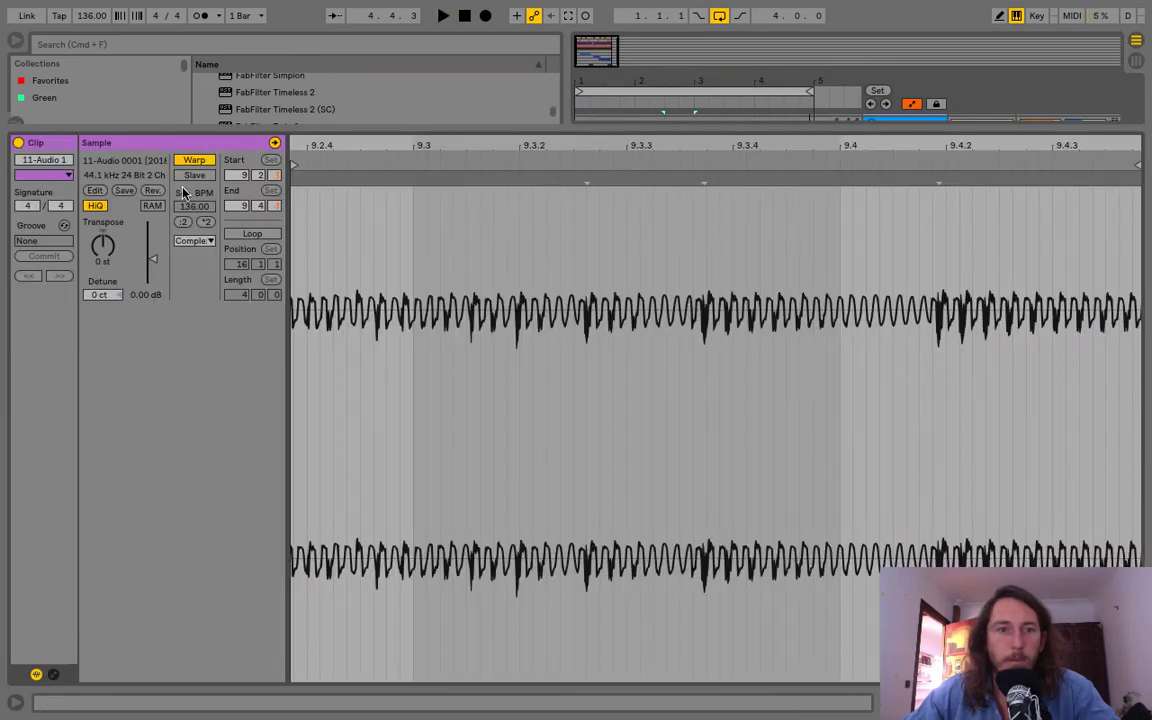
click(54, 674)
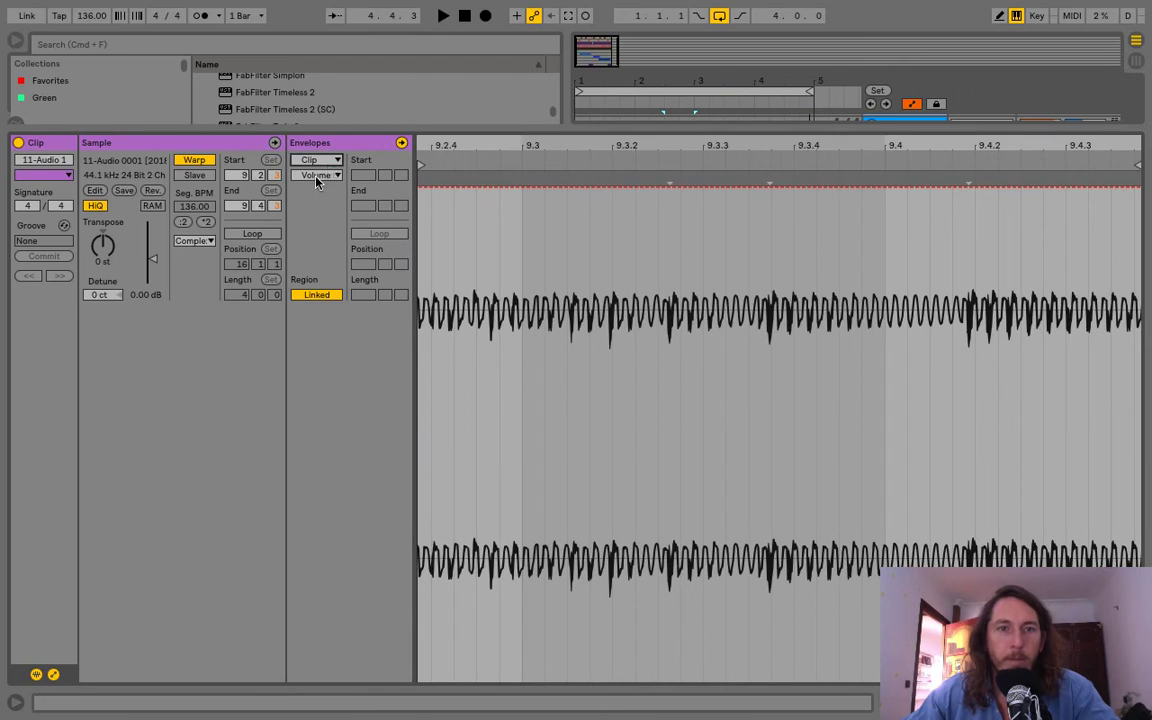
click(316, 176)
click(322, 200)
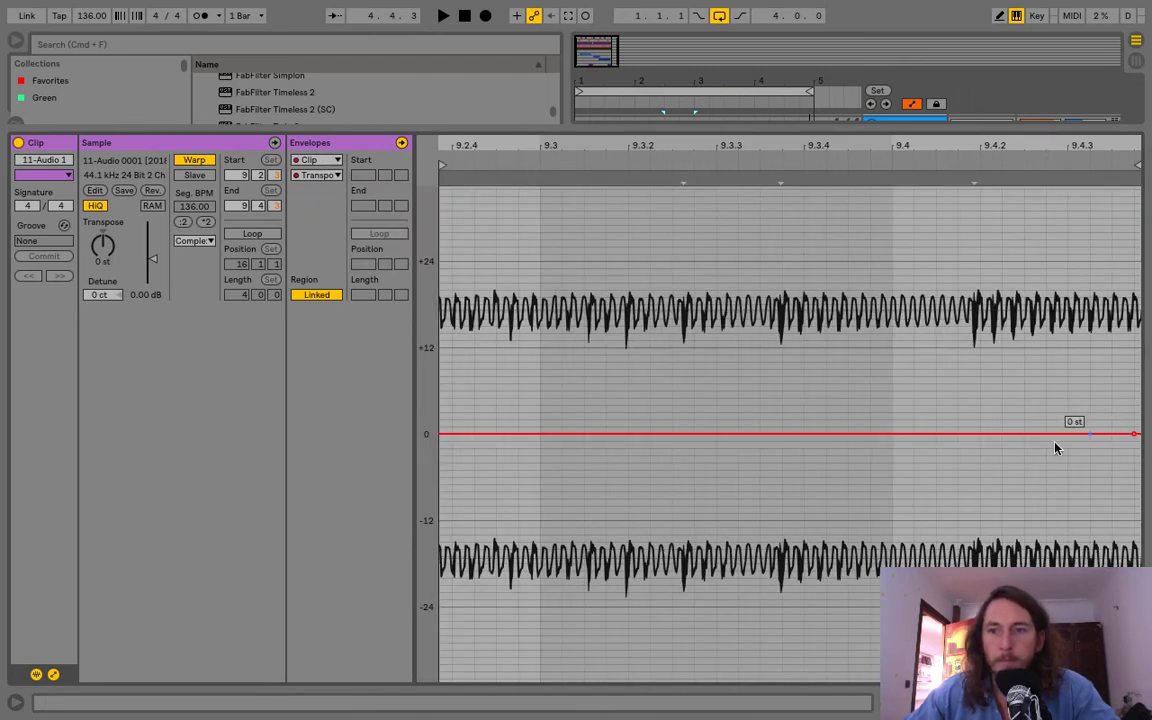
drag(440, 436, 443, 462)
key(space)
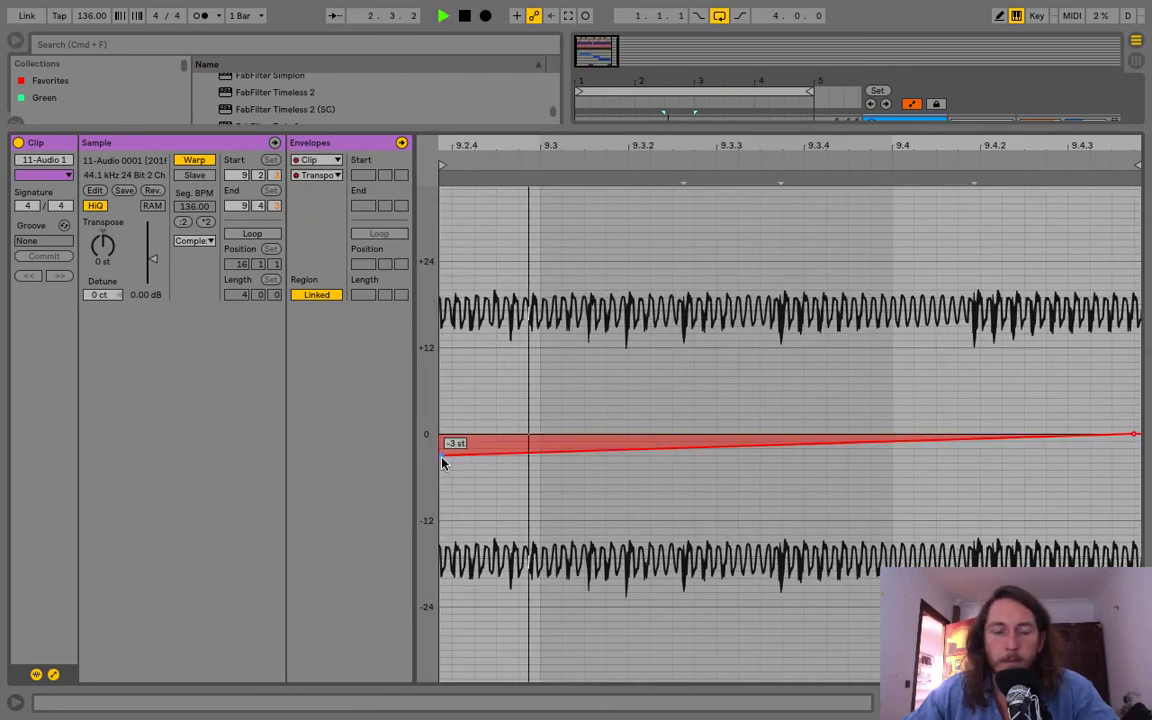
click(1136, 703)
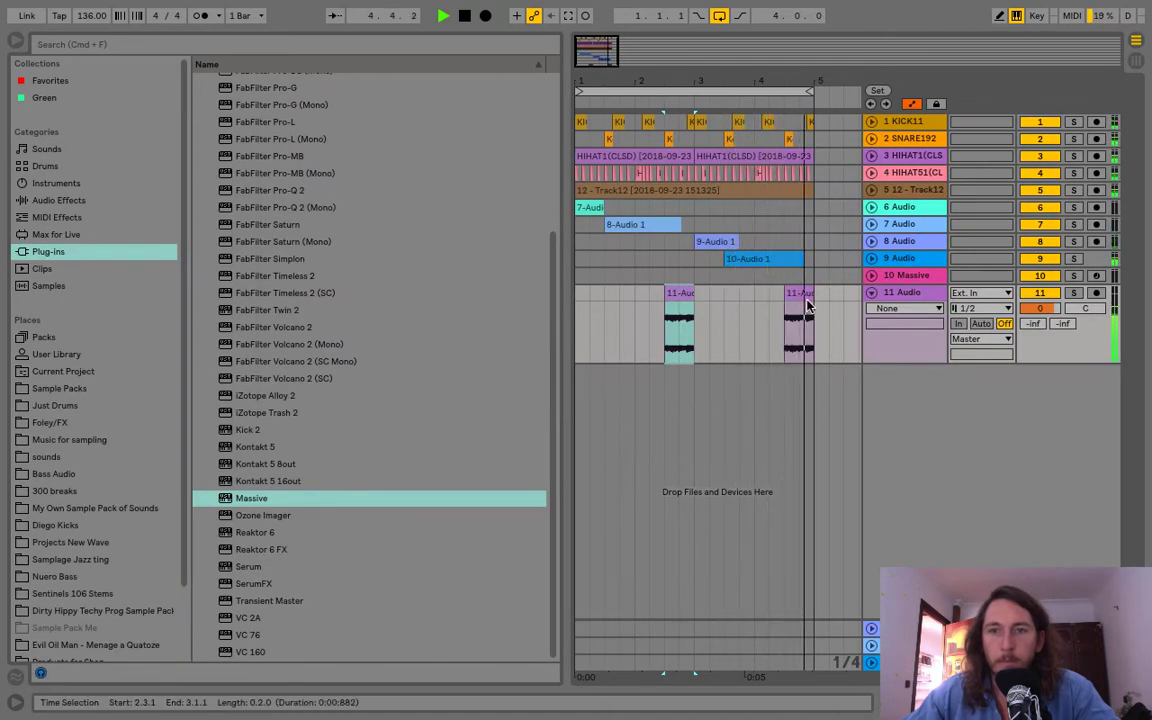
Step: Move the 4.3.1 clip onto a new audio track below 11 Audio and make its transposition envelope fall from about +2 st to 0
drag(806, 296, 800, 378)
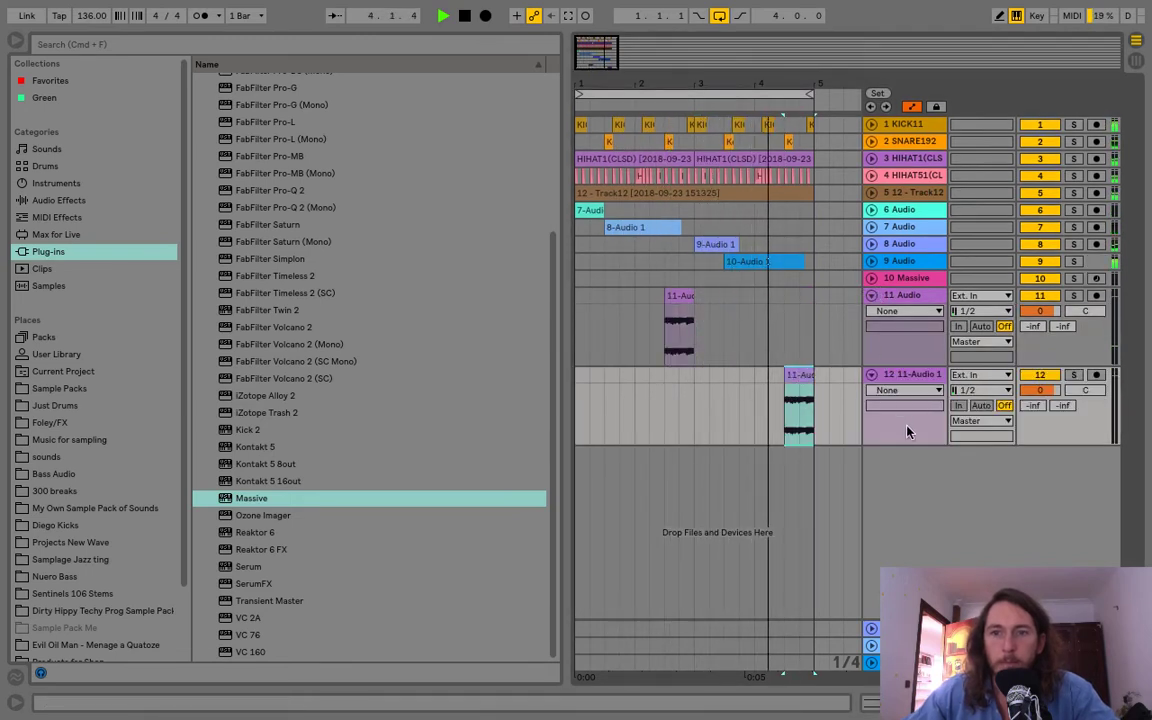
double_click(806, 372)
click(322, 178)
click(322, 206)
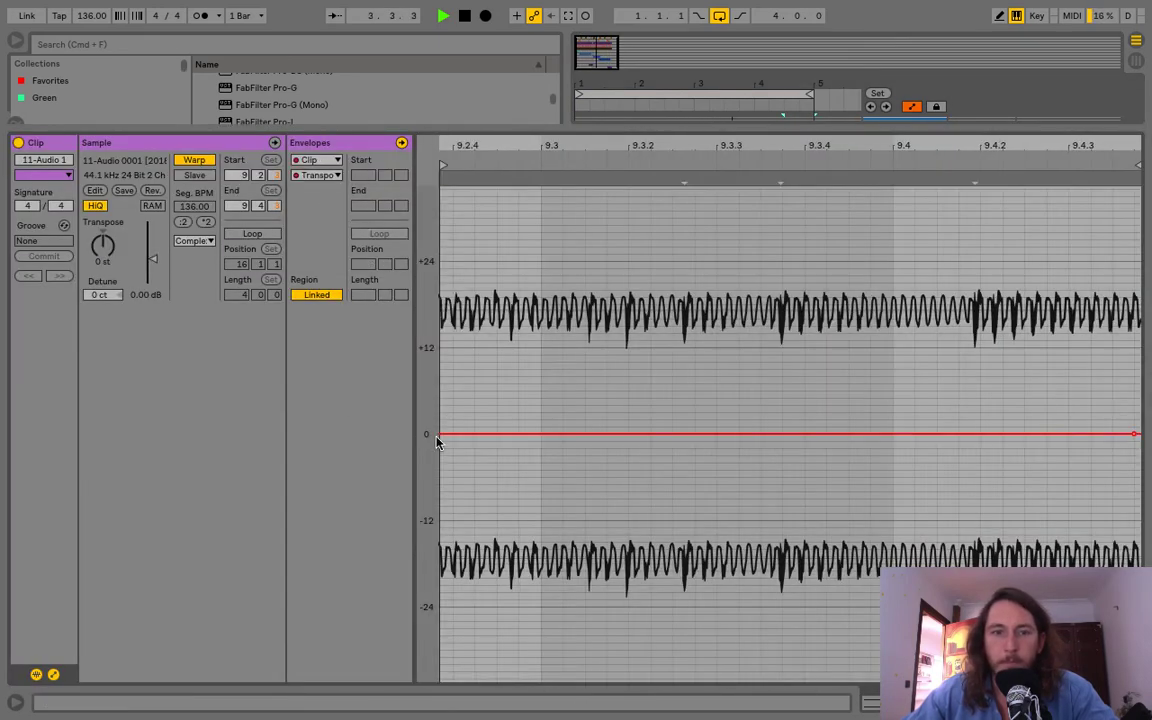
drag(440, 434, 440, 421)
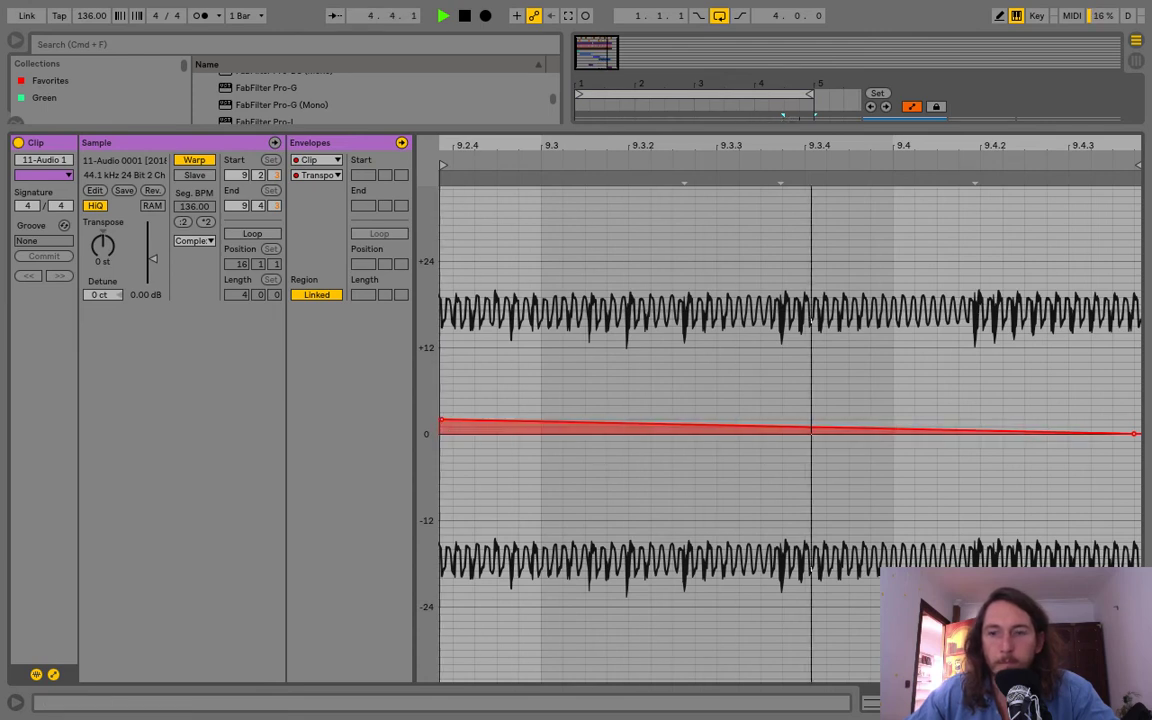
click(1136, 703)
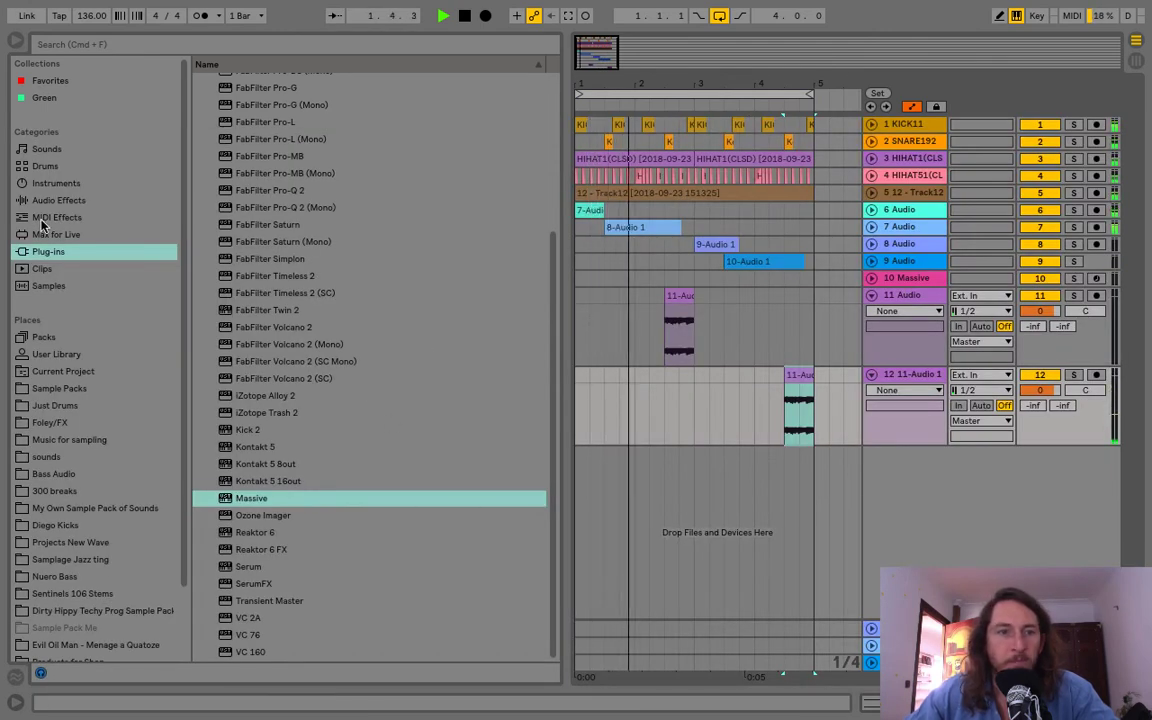
Step: Add an EQ Eight to the new audio track 12
click(50, 183)
click(78, 202)
click(248, 285)
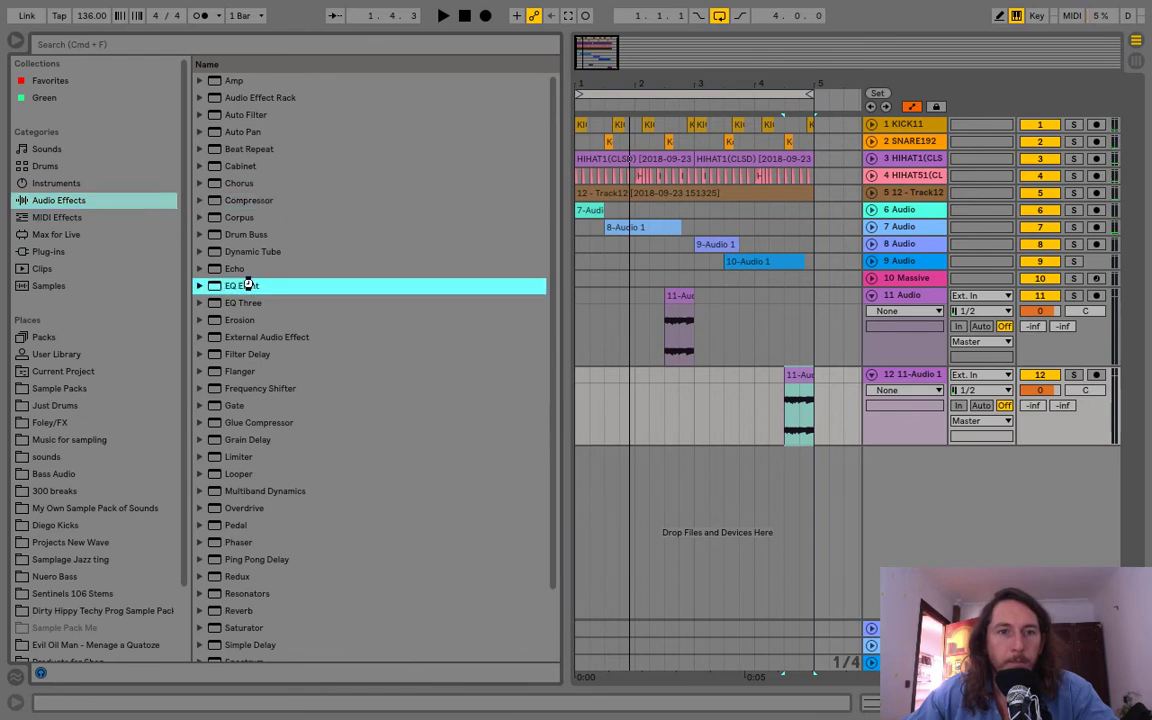
drag(794, 377, 621, 387)
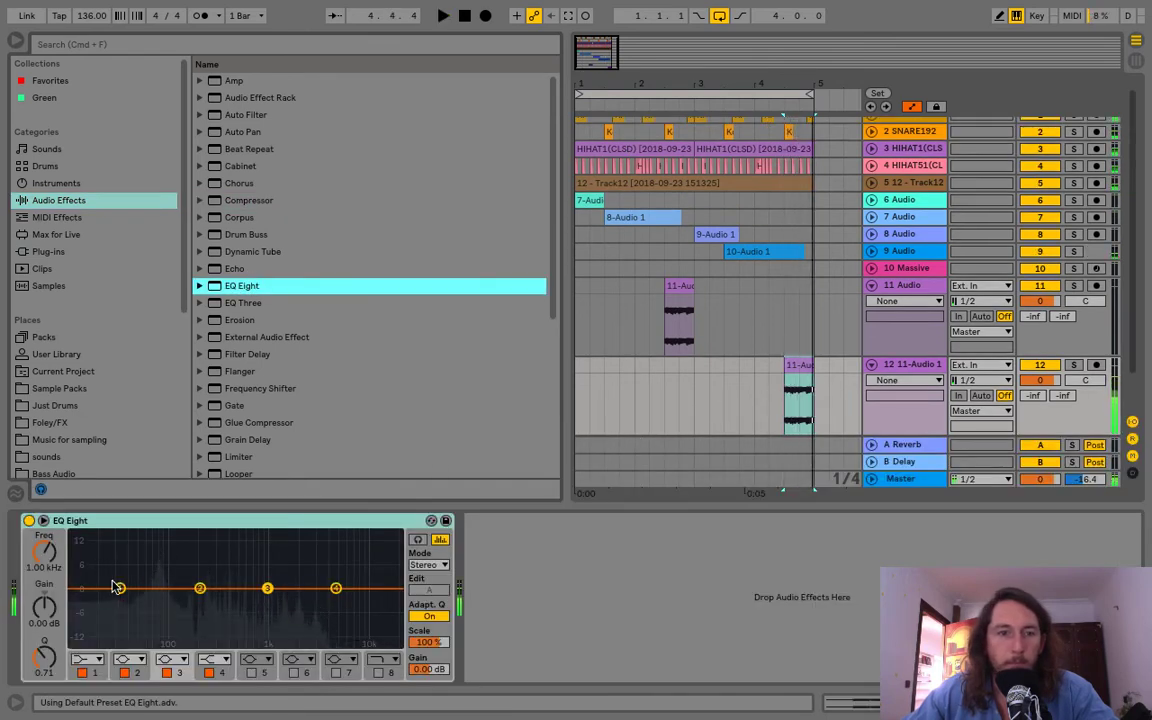
Step: Set EQ Eight band 1 to a low cut and boost band 2 by about 4.8 dB near 54 Hz
click(93, 667)
click(80, 569)
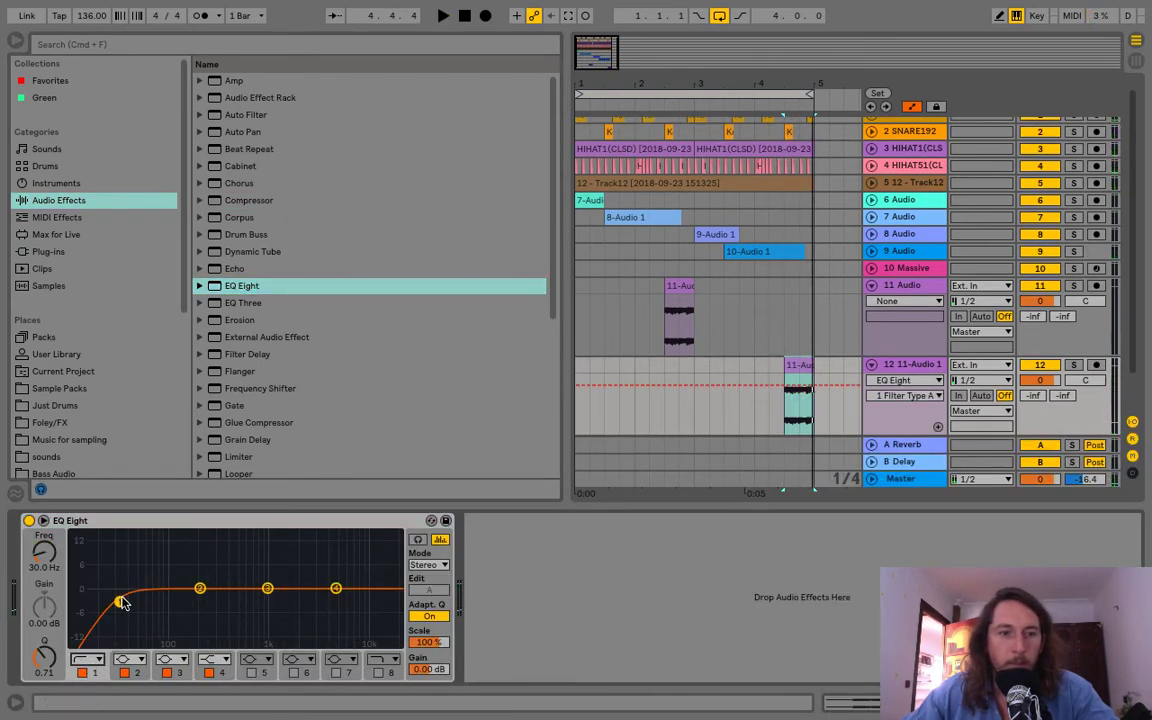
drag(200, 588, 144, 571)
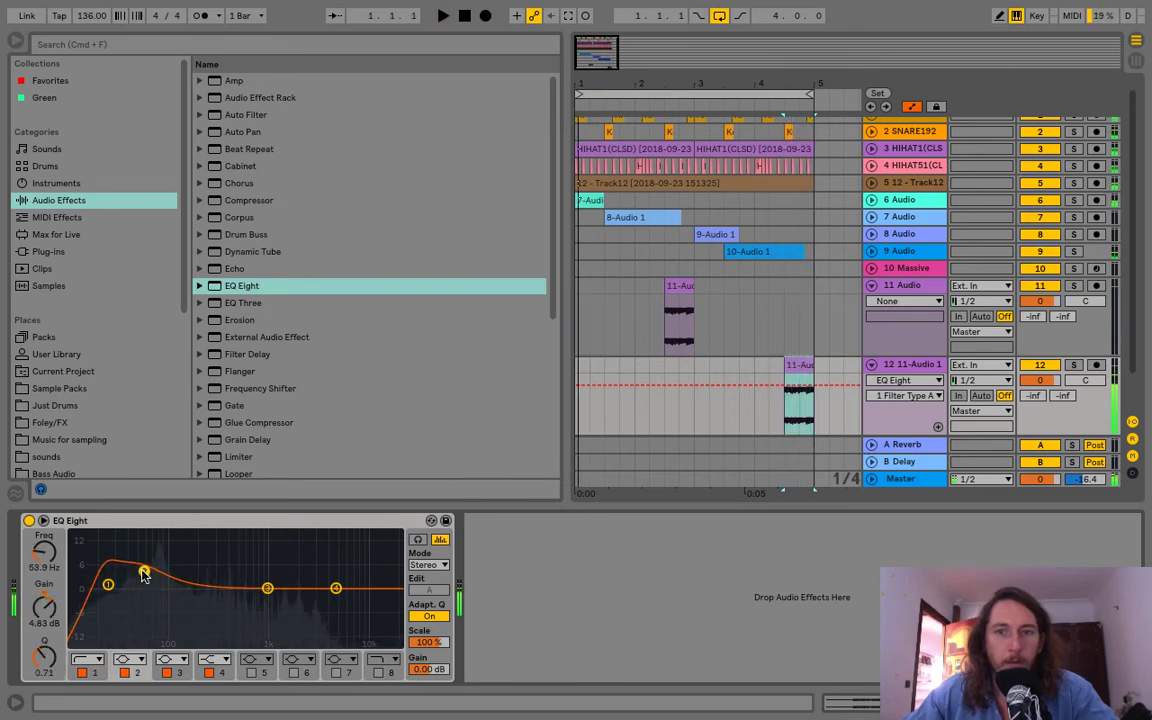
Step: Set track 12's volume to -4.0 dB, boost EQ band 3 by 2.85 dB at 791 Hz, and adjust band 2 to 4.34 dB at 47.4 Hz
drag(1041, 382, 1041, 394)
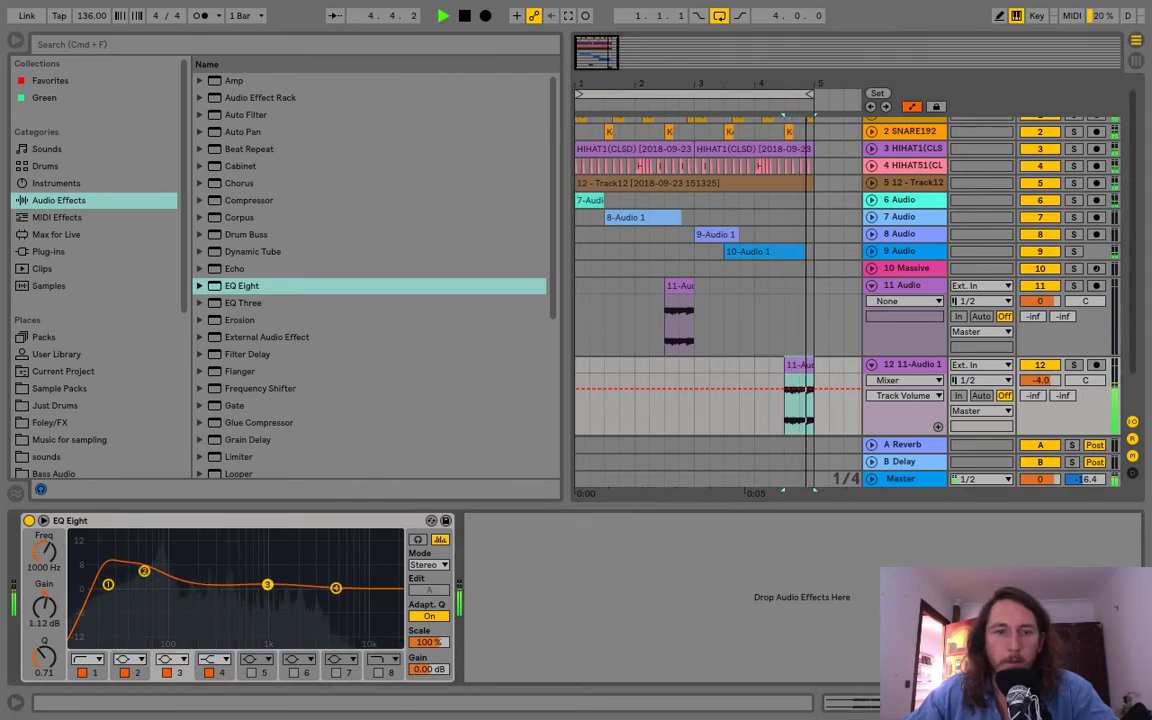
mouse_move(267, 588)
mouse_down()
mouse_move(234, 555)
mouse_move(255, 577)
mouse_up()
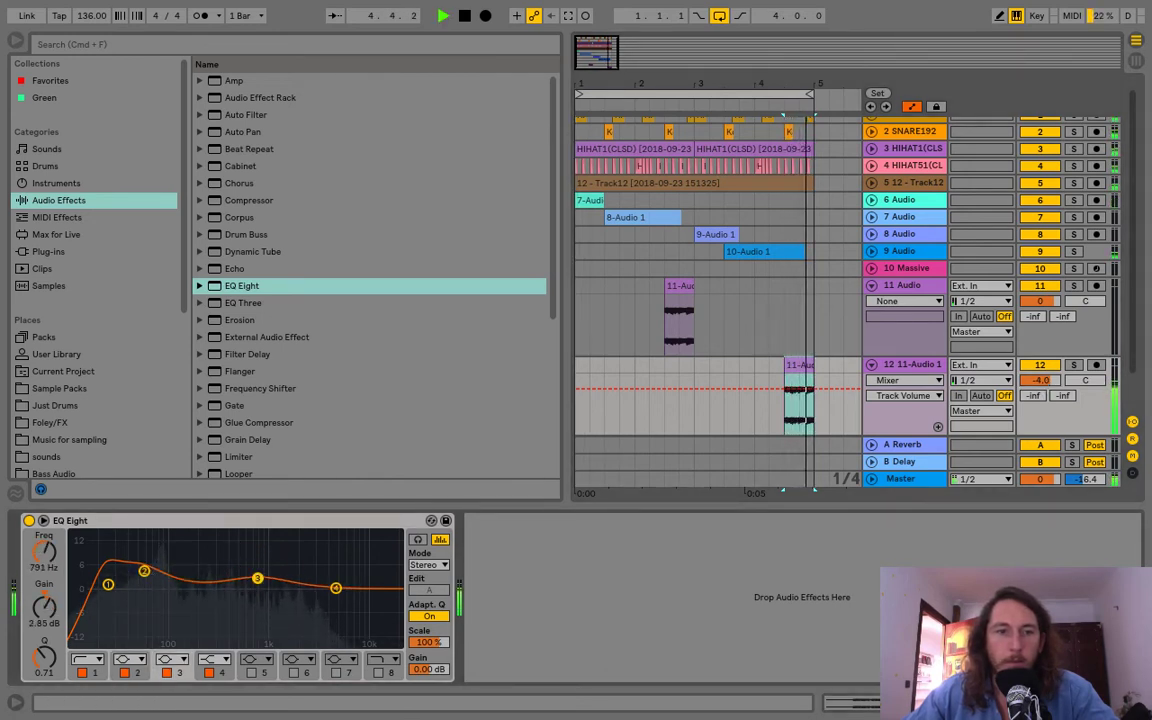
mouse_move(144, 571)
mouse_down()
mouse_move(160, 553)
mouse_move(139, 573)
mouse_up()
key(space)
key(space)
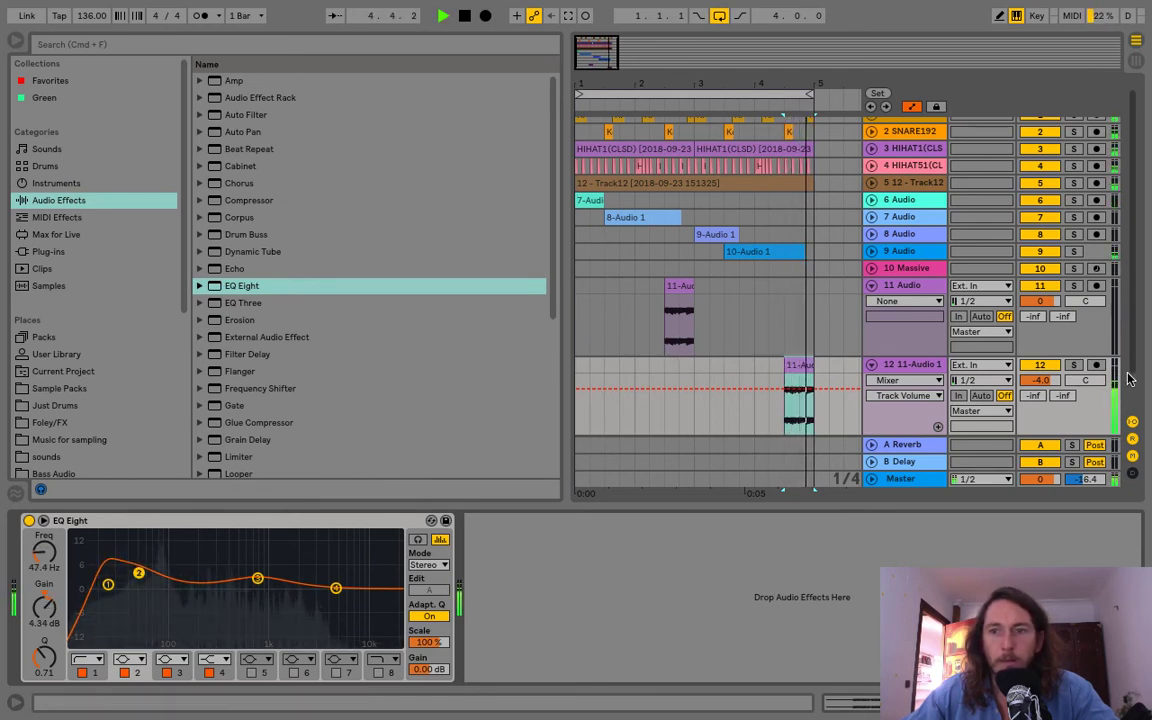
Step: Move the 2.3.1 clip from 11 Audio down to track 12
key(space)
drag(676, 290, 674, 368)
key(space)
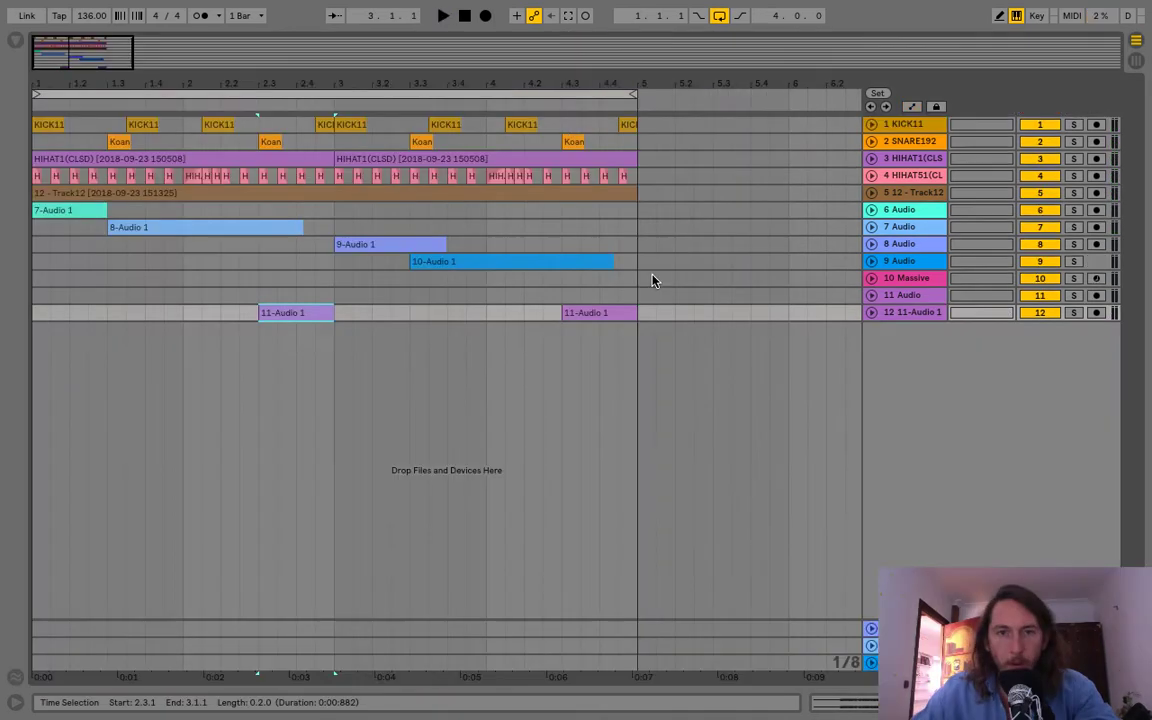
Step: Check the two clips on track 12 and audition the loop from 2.2.3
click(586, 314)
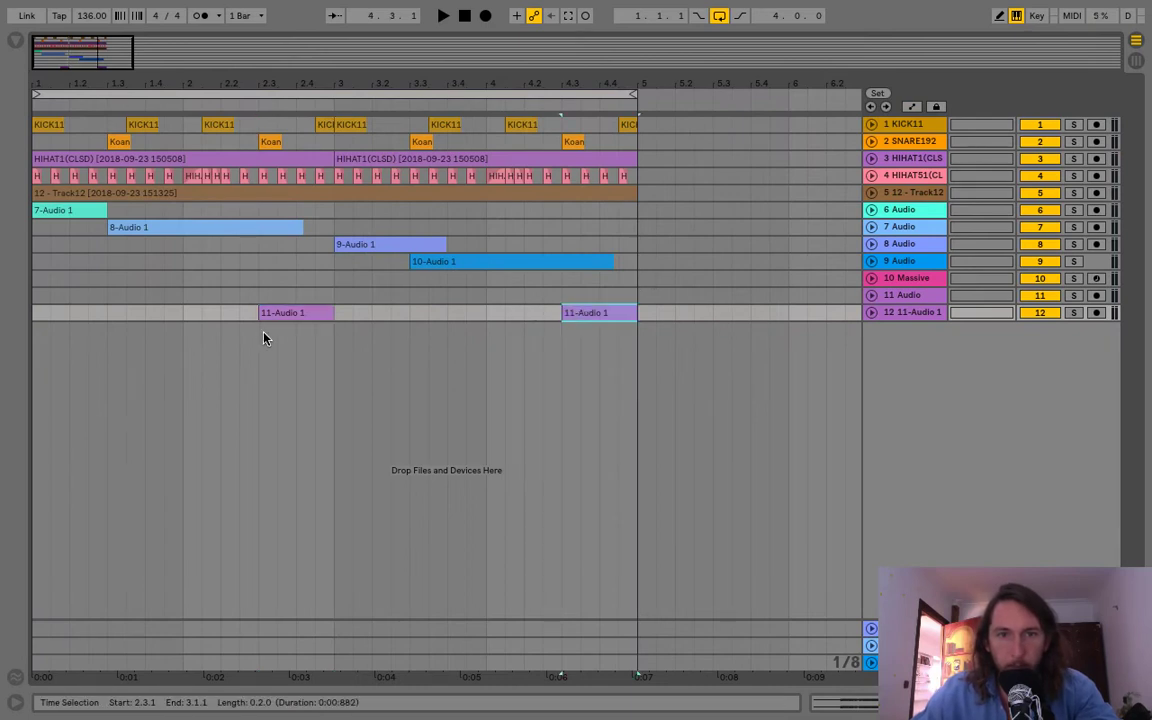
click(316, 311)
click(931, 314)
right_click(913, 344)
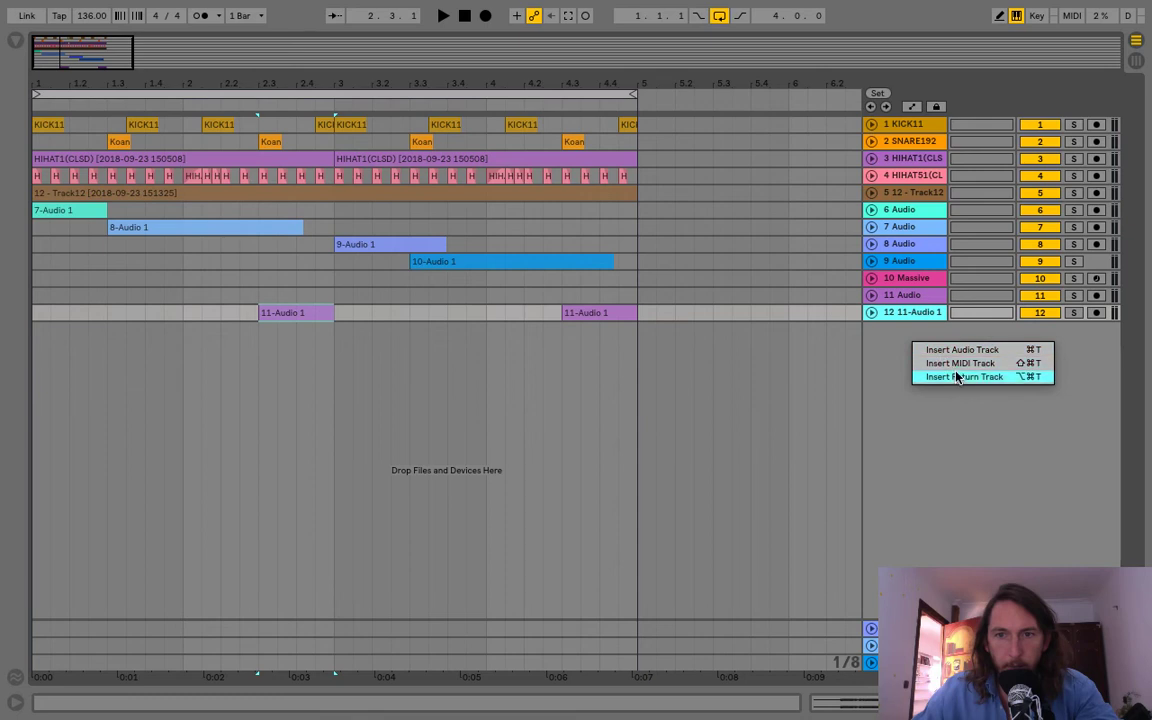
click(907, 332)
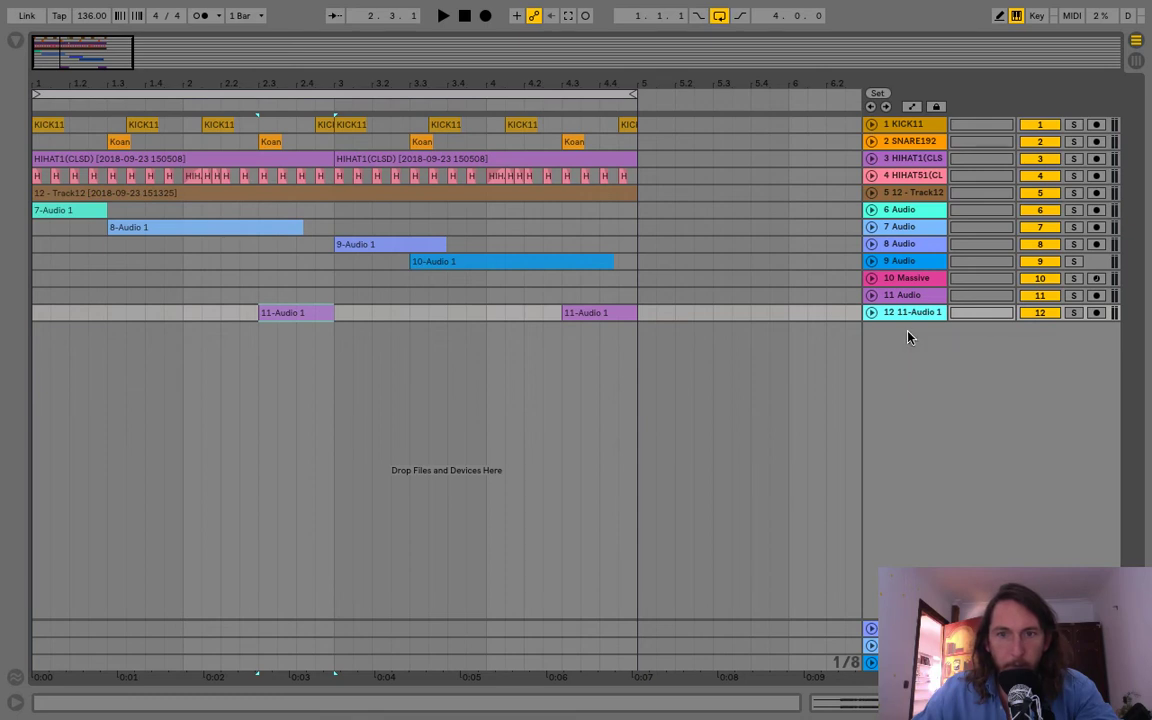
click(261, 312)
click(240, 312)
key(space)
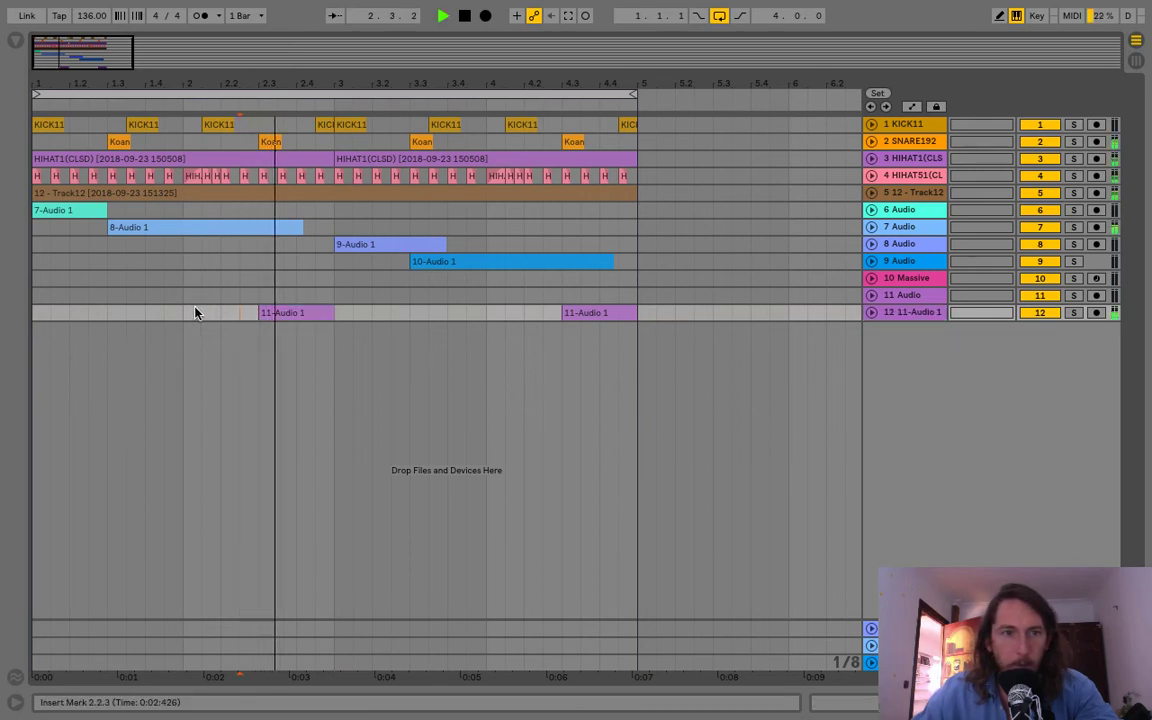
Step: Insert a MIDI track below track 12 and load the Analog instrument on it
right_click(953, 373)
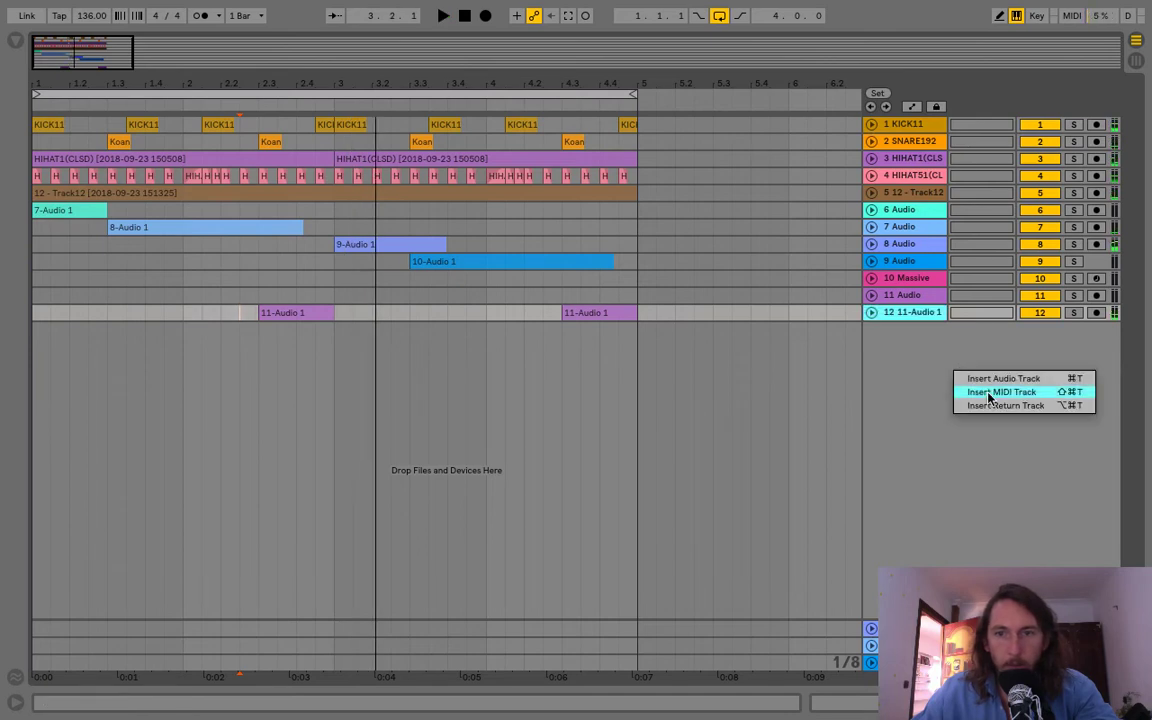
key(Return)
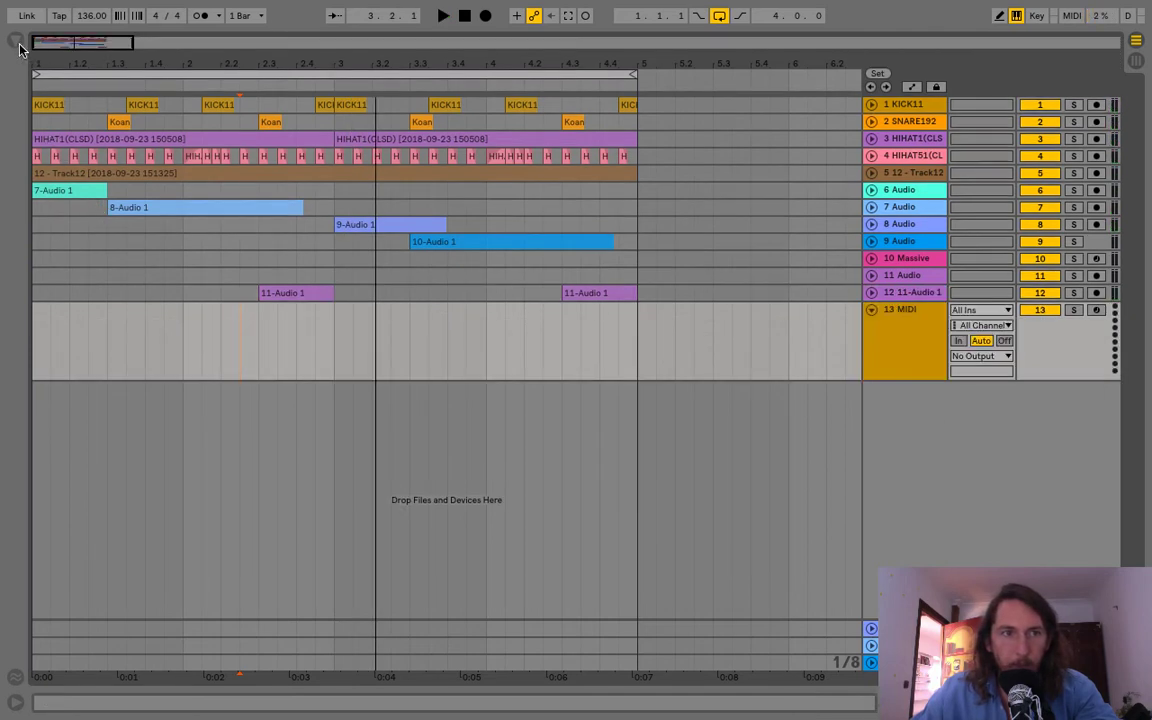
click(17, 44)
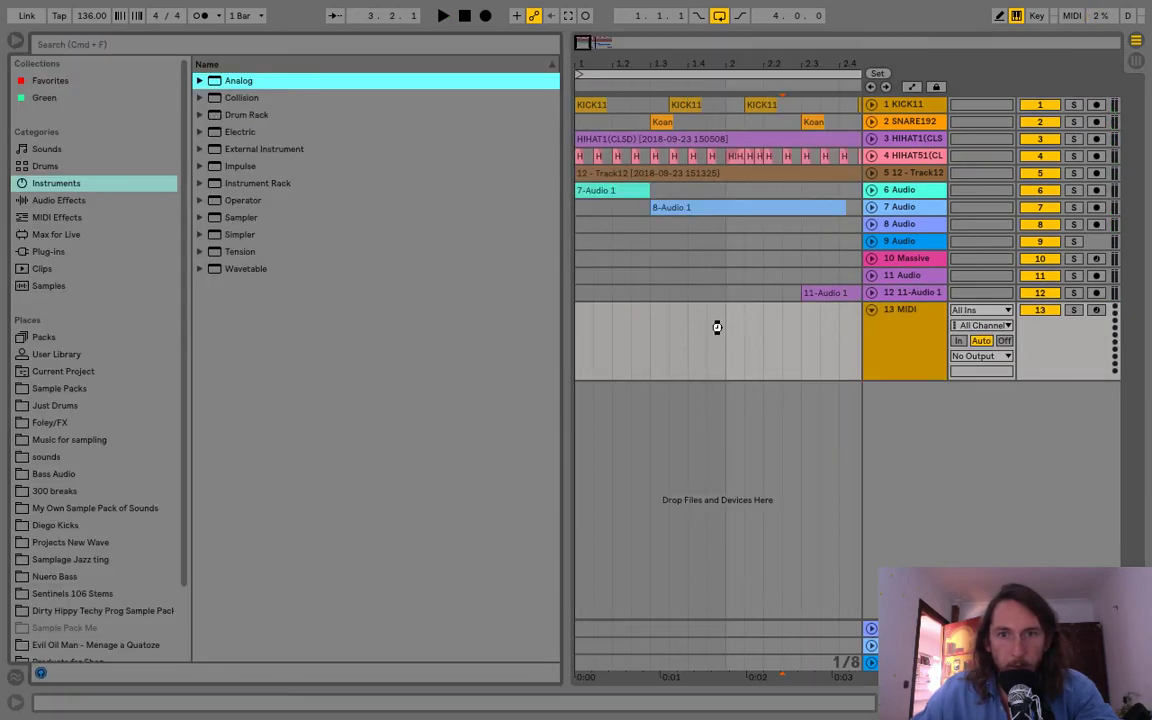
key(Return)
Step: Create an empty MIDI clip on track 13 Analog from 2.3.1 to 3.1.1, beneath the first 11-Audio clip
click(17, 44)
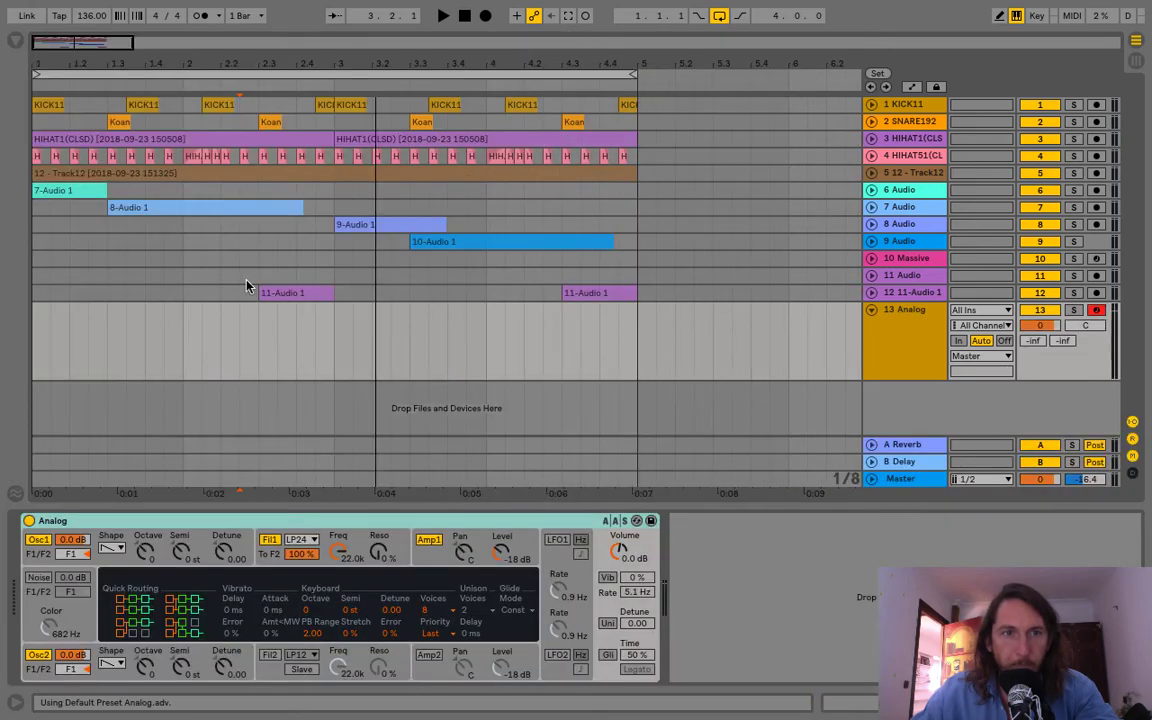
drag(262, 336, 315, 336)
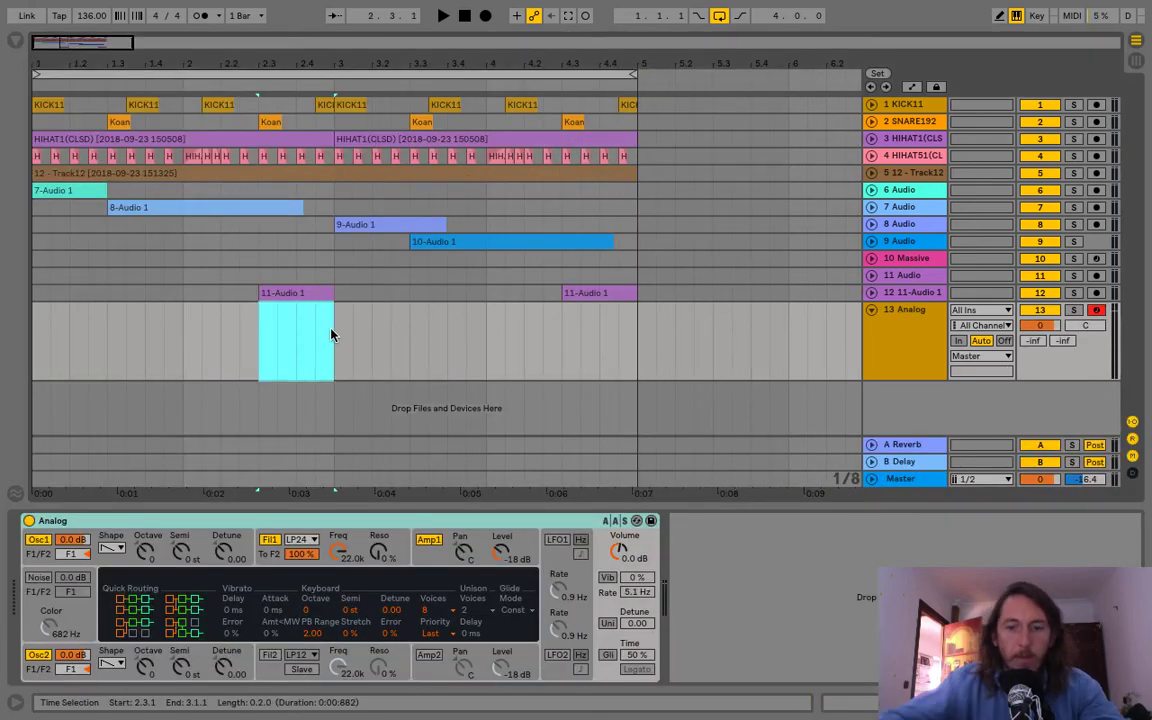
double_click(328, 334)
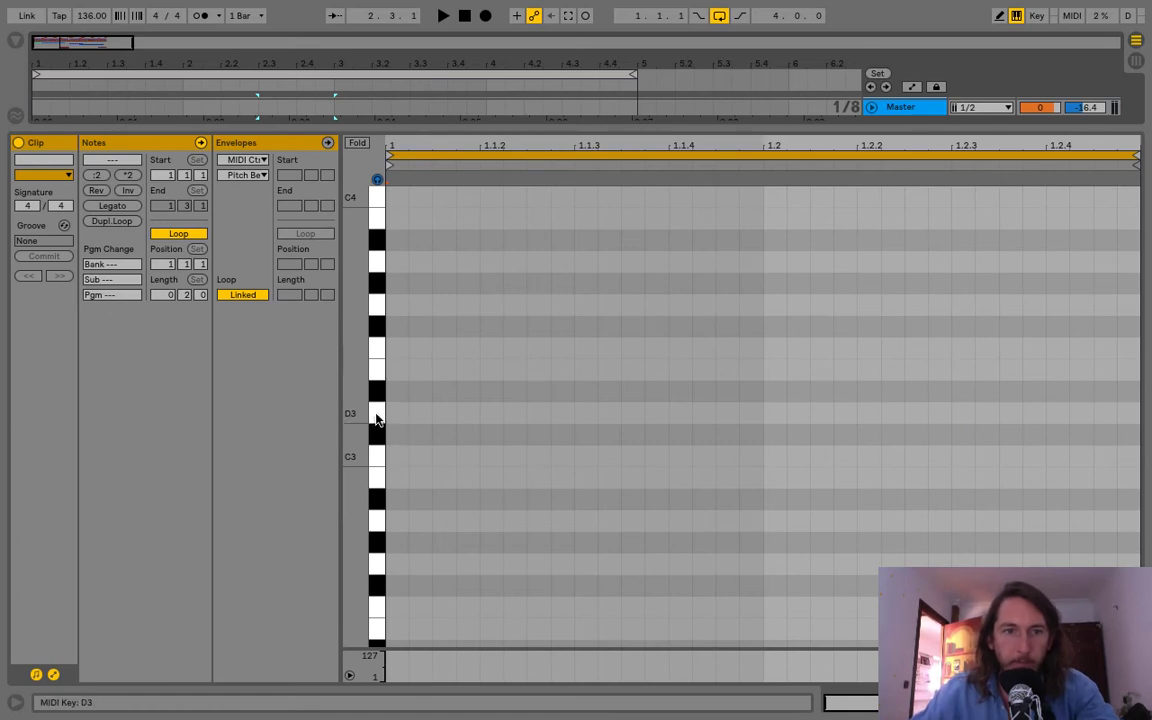
Step: Add the notes E2, G2 and B2 at the clip's start and extend them with Legato to fill the clip
click(381, 373)
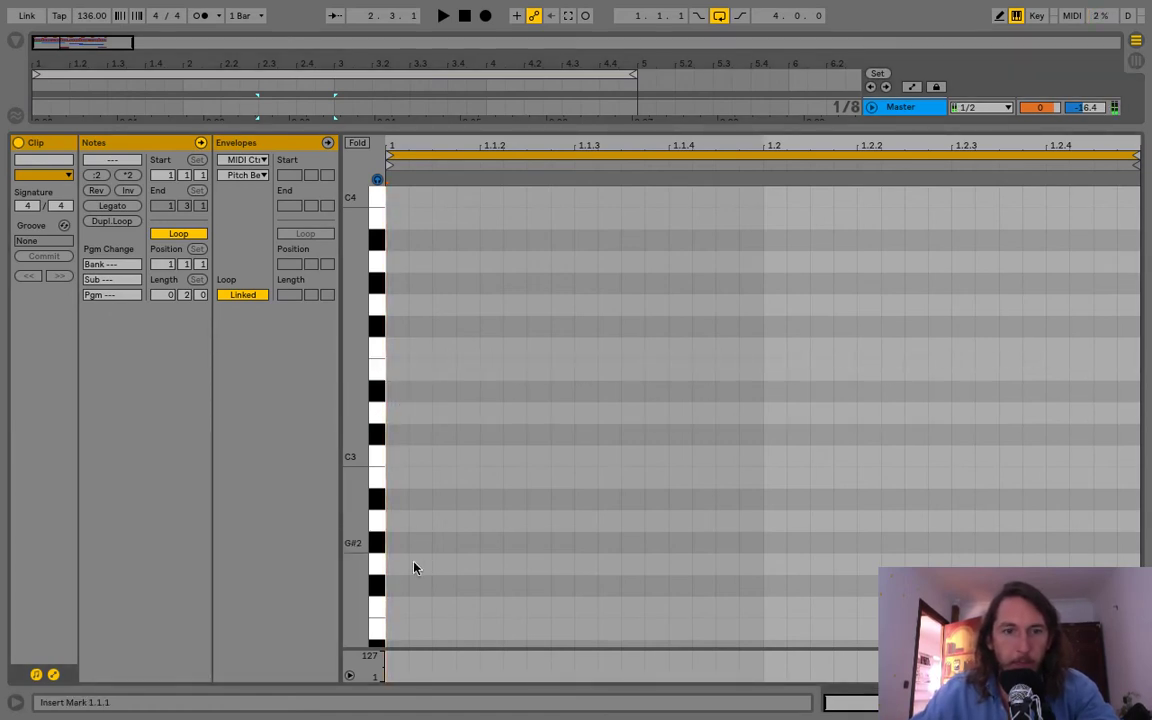
scroll(415, 568, down, 5)
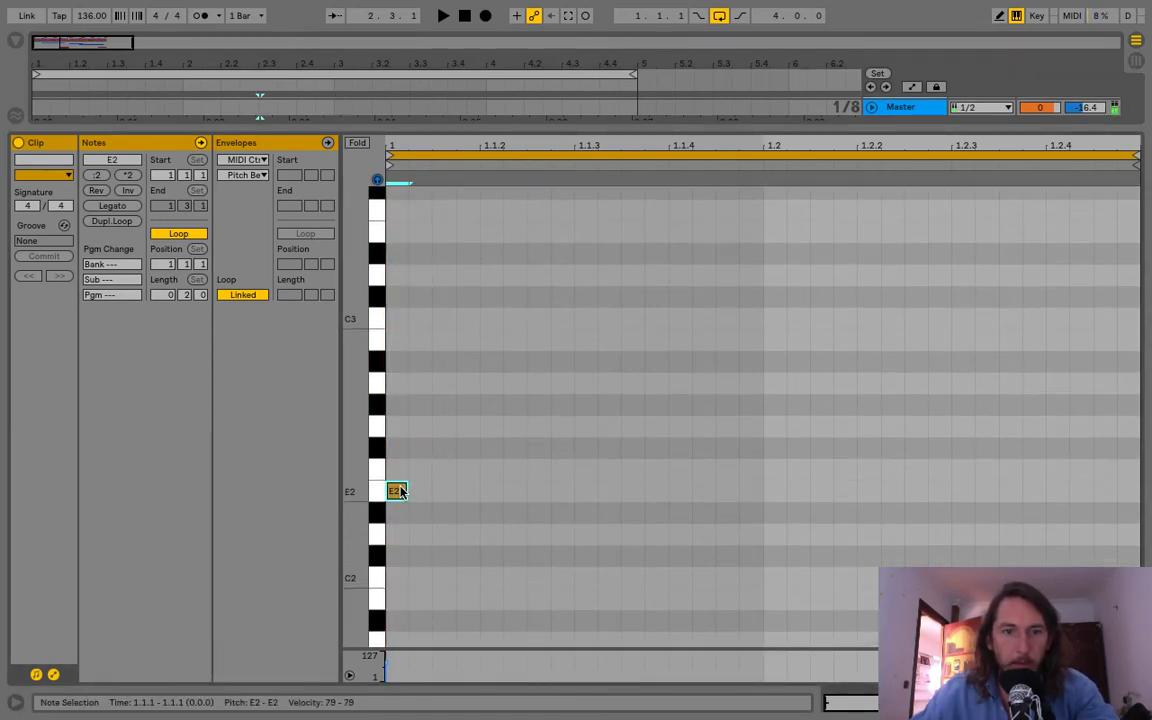
key(Down)
double_click(401, 339)
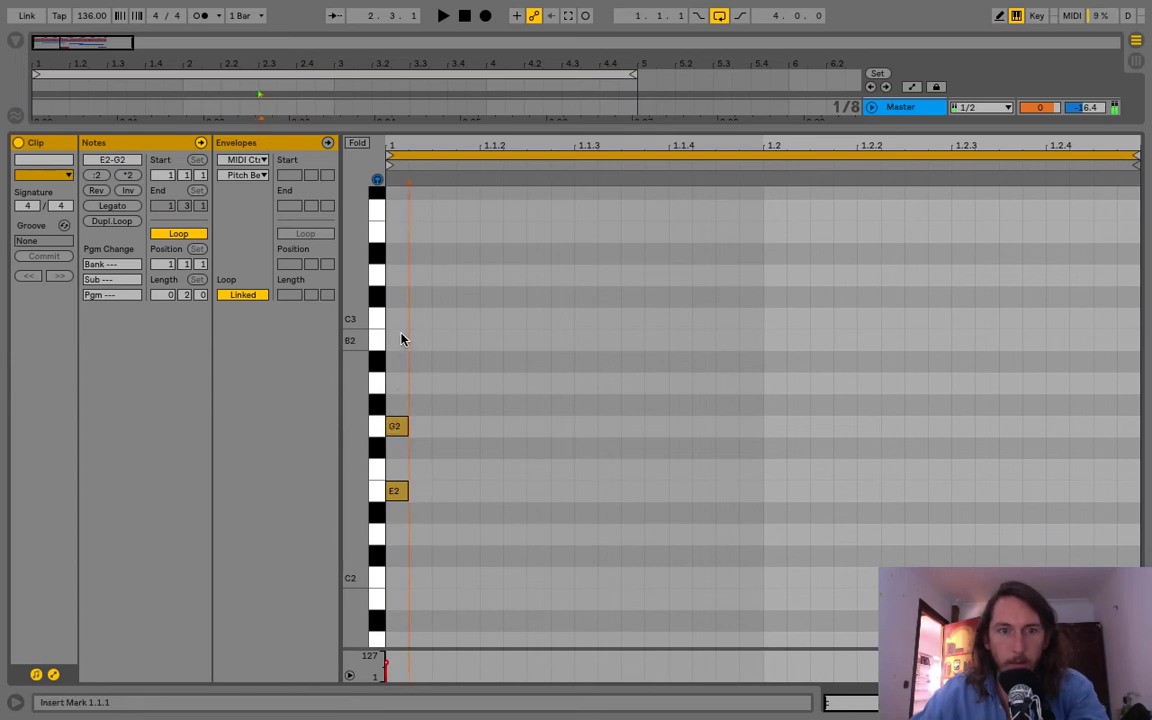
drag(399, 290, 355, 497)
click(126, 206)
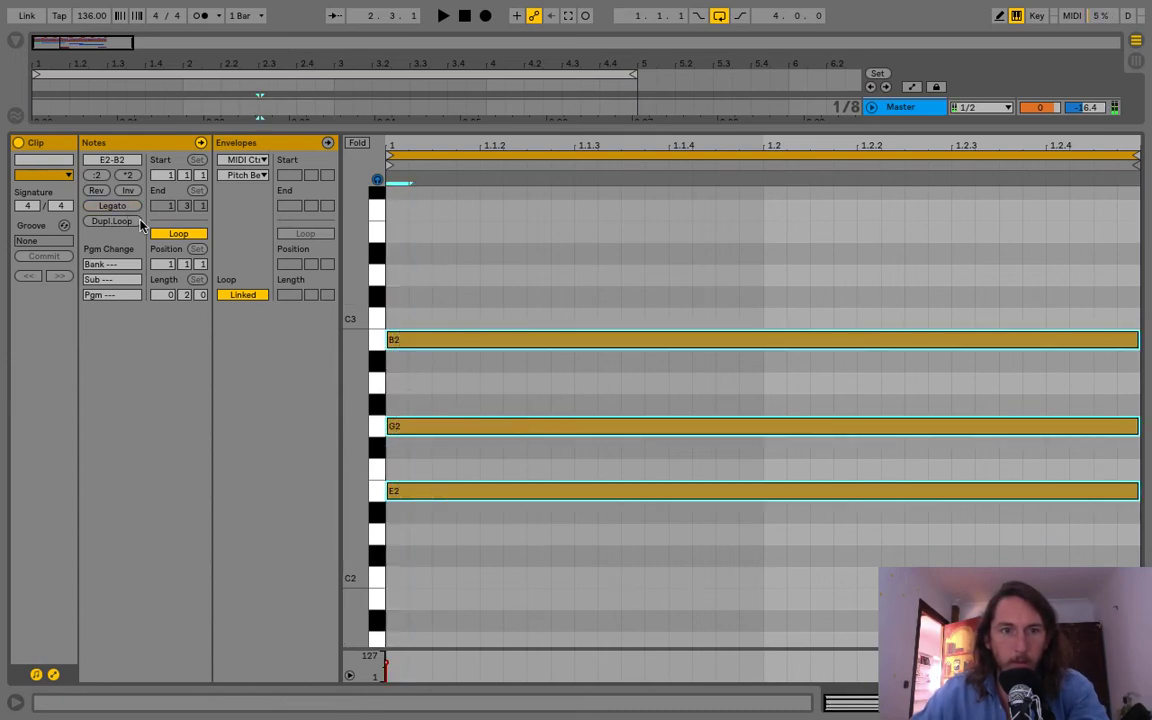
key(ctrl+alt+l)
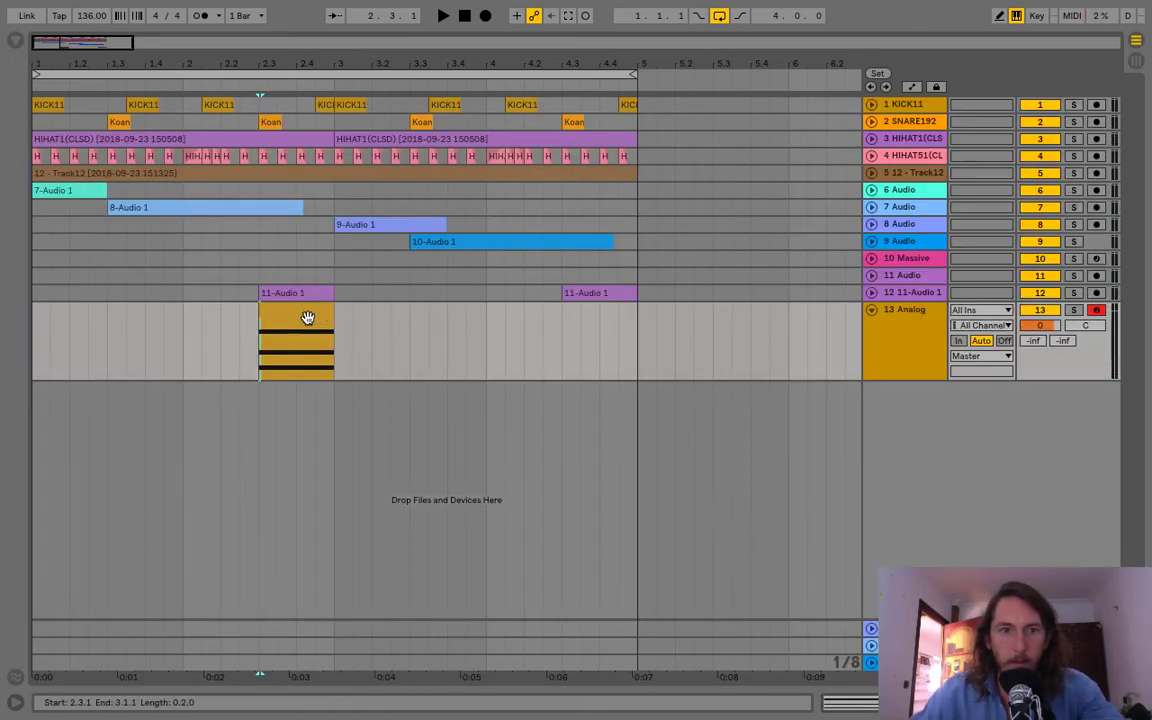
Step: Copy the Analog clip to 4.3.1 and add a D3 note to the copy's chord, extended to the full clip length
drag(303, 318, 612, 315)
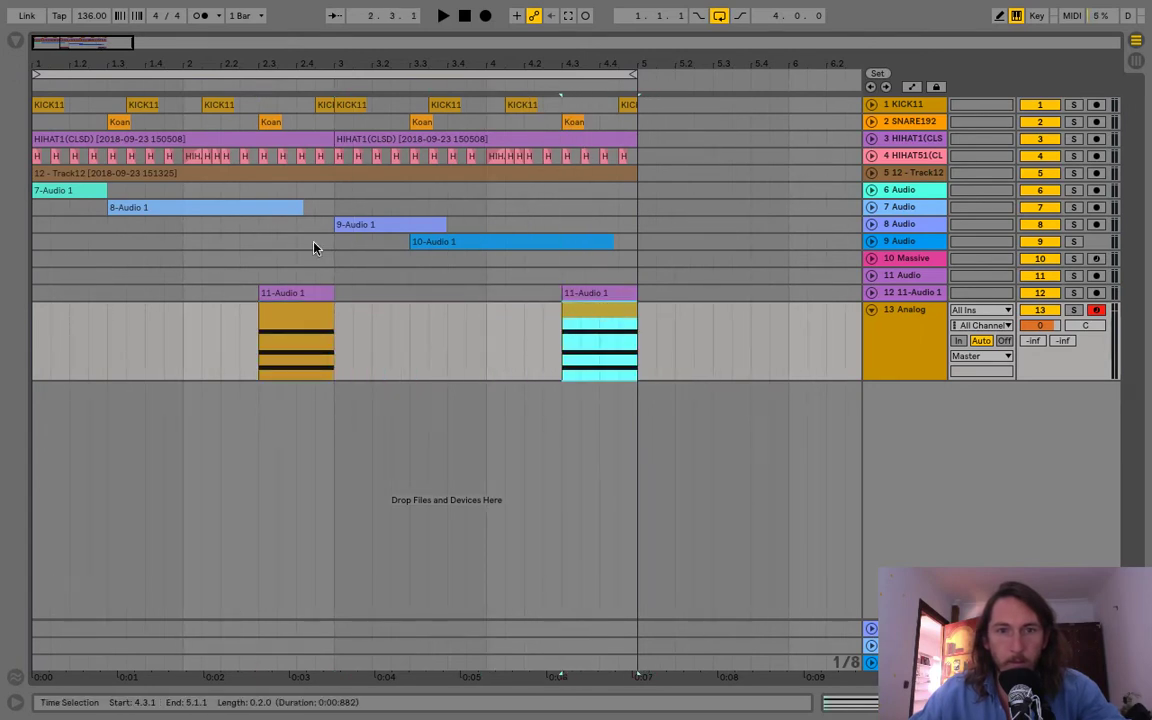
double_click(620, 303)
double_click(394, 276)
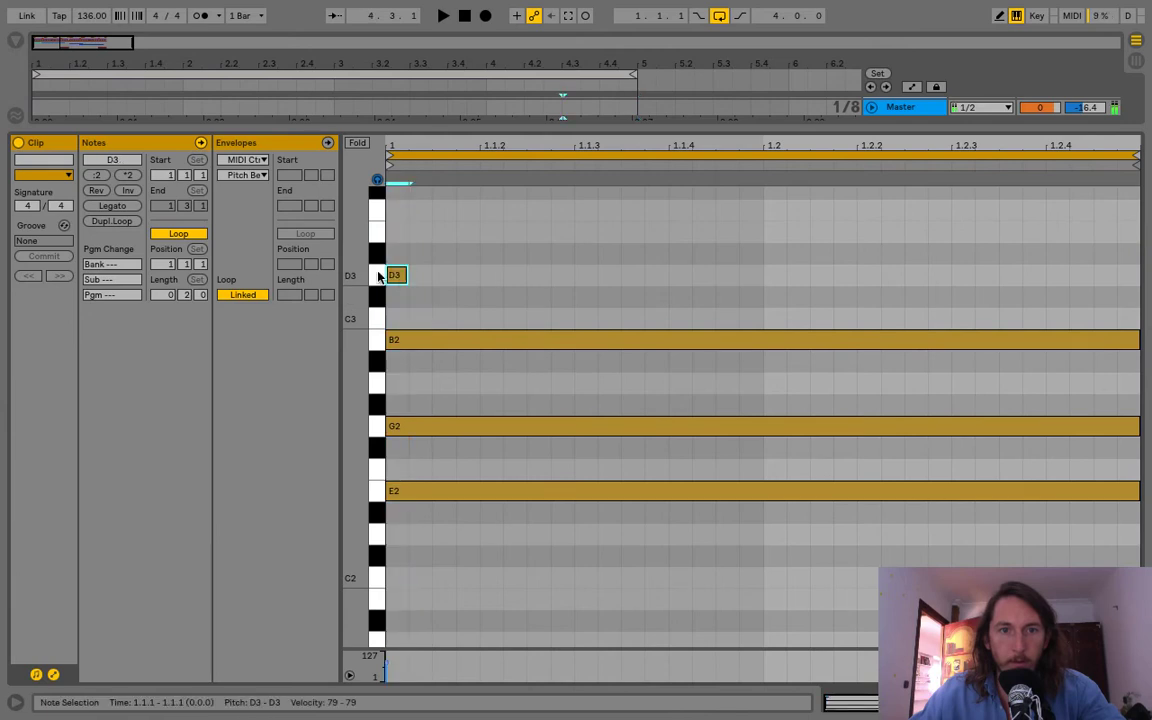
click(113, 204)
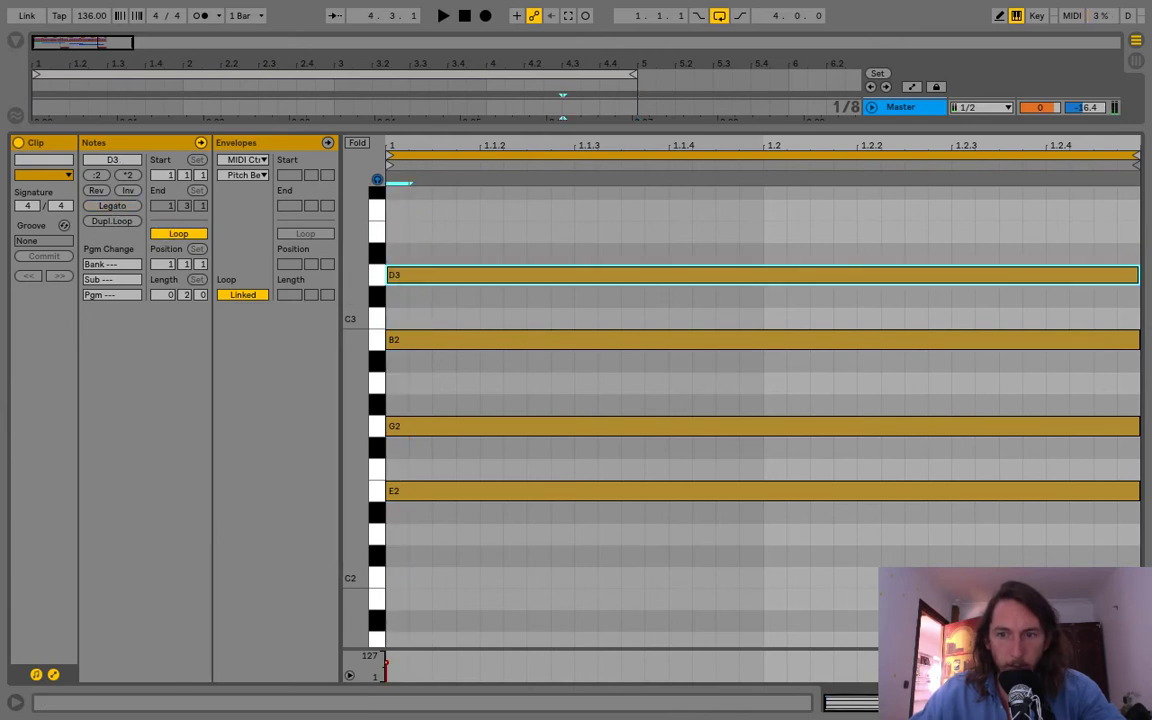
key(alt+super+l)
Step: Set Analog's oscillator 1 detune to 0.05, filter 1 resonance to 19 %, and filter 1 frequency to 30 Hz
double_click(898, 314)
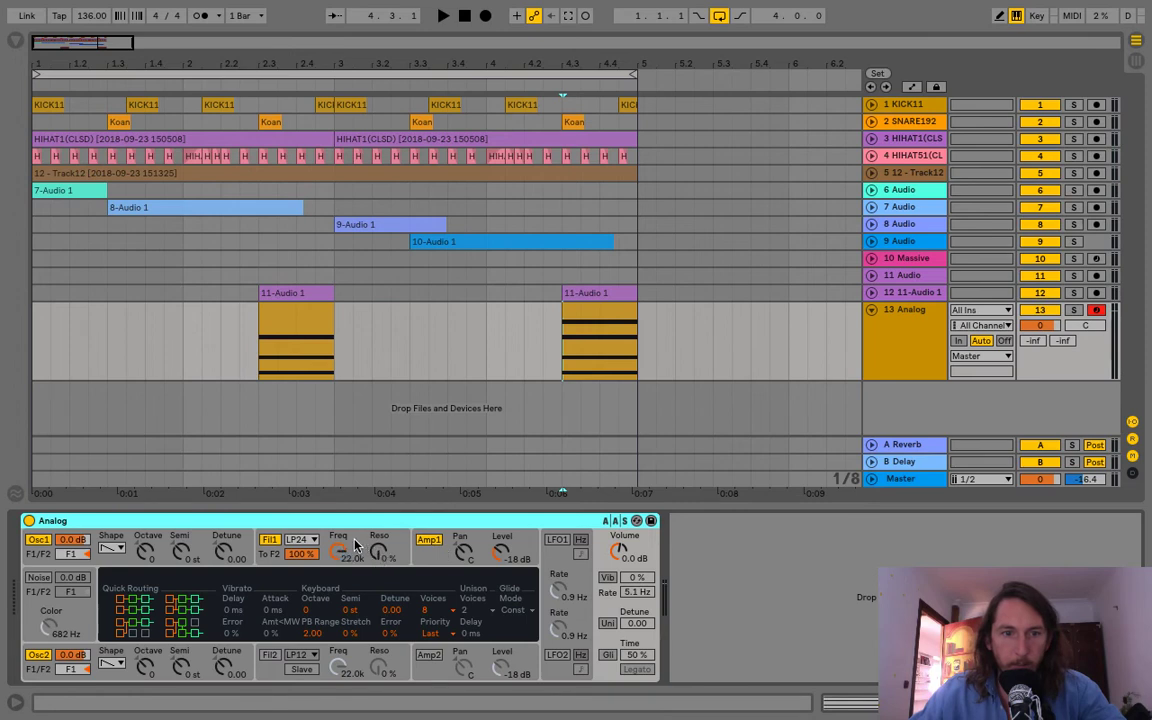
click(432, 552)
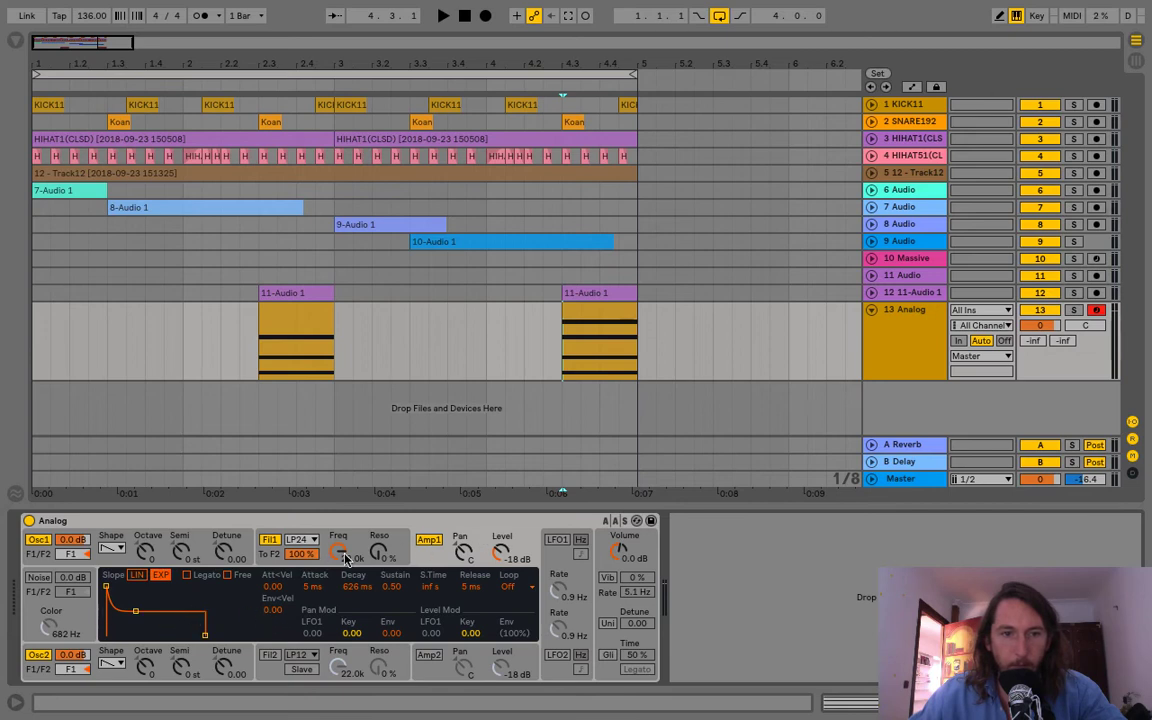
click(228, 553)
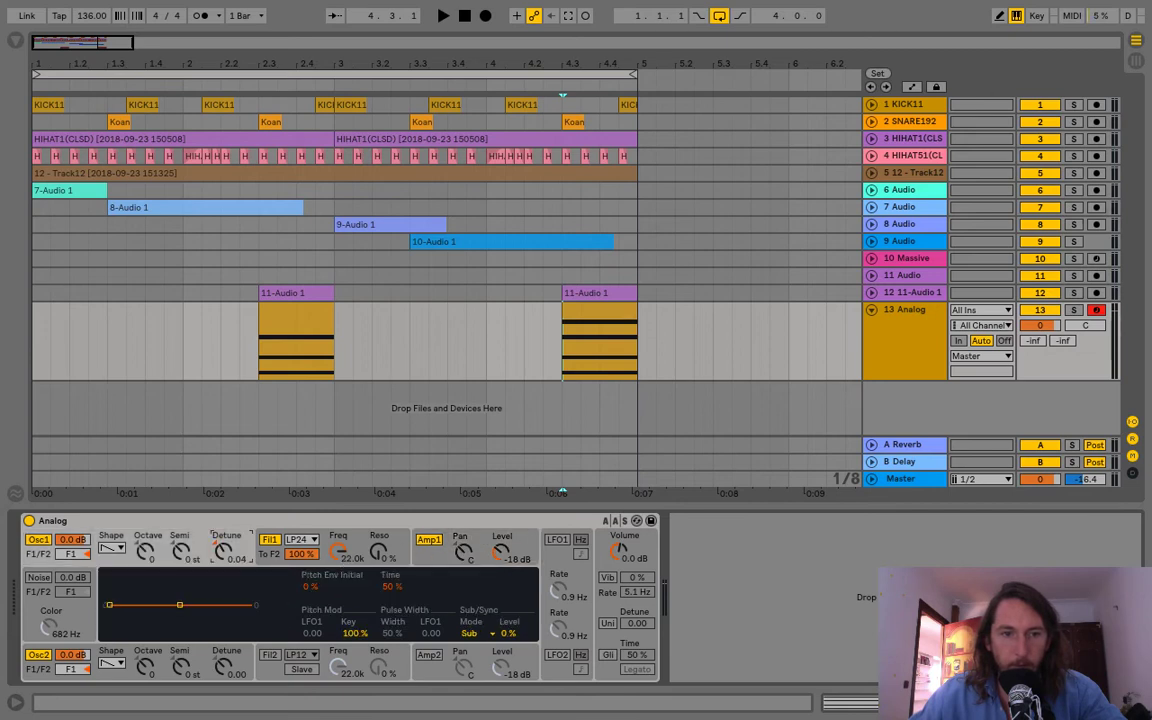
click(359, 547)
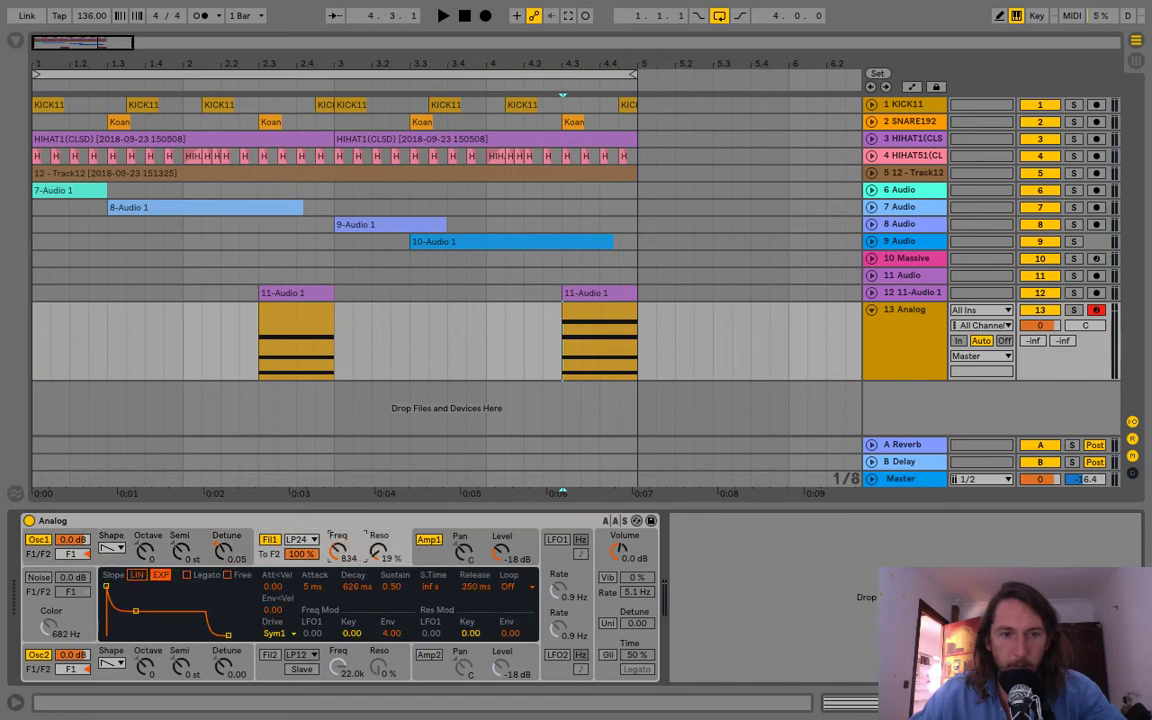
Step: Automate filter 1's frequency to ramp from 30 Hz at 2.3.1 to about 5.5 kHz at 3.1.1, and audition the clip
click(277, 362)
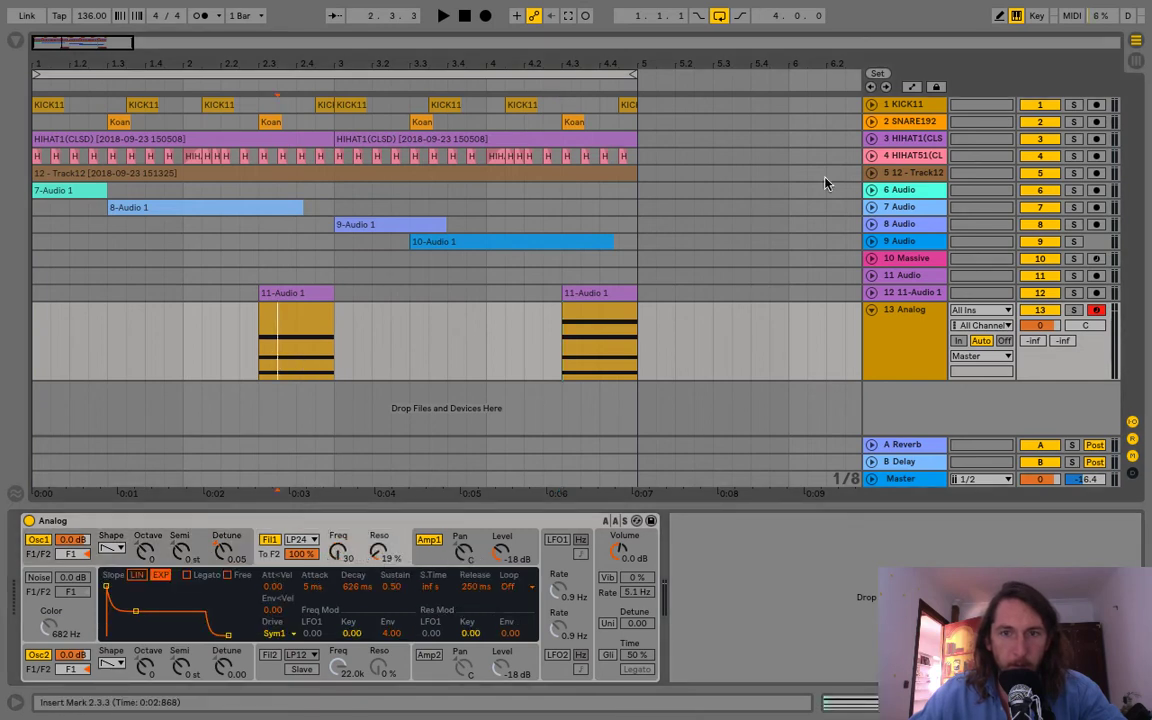
click(912, 86)
click(260, 378)
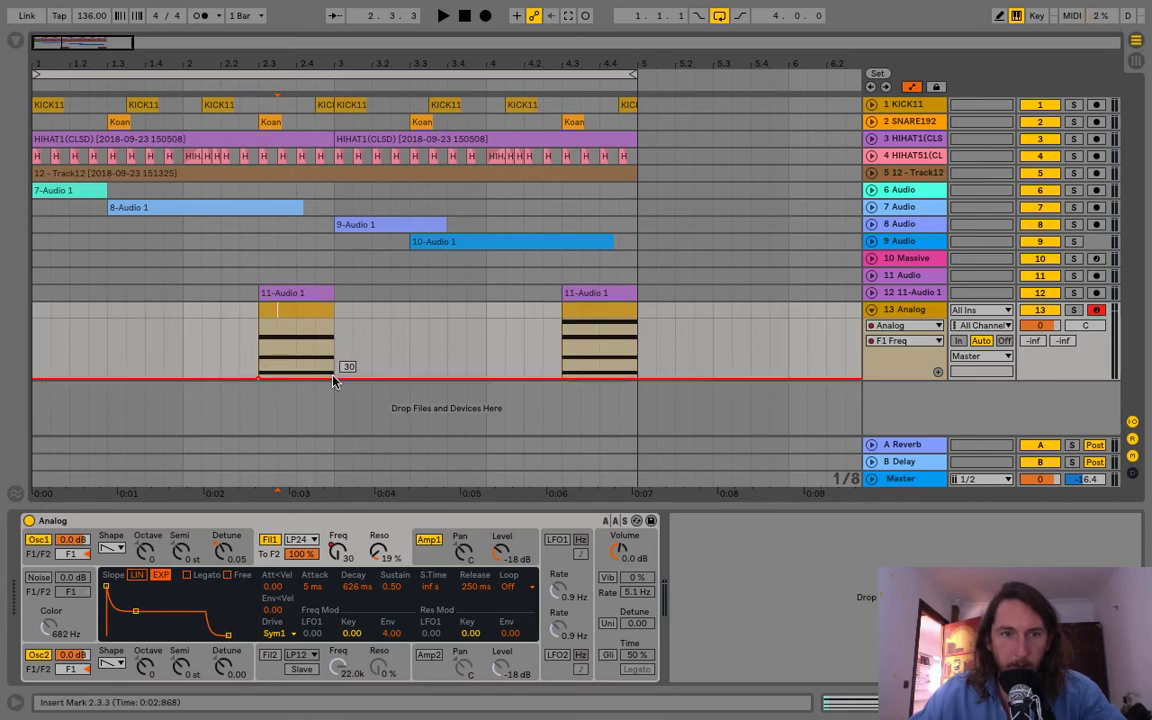
drag(335, 378, 335, 334)
click(283, 313)
key(space)
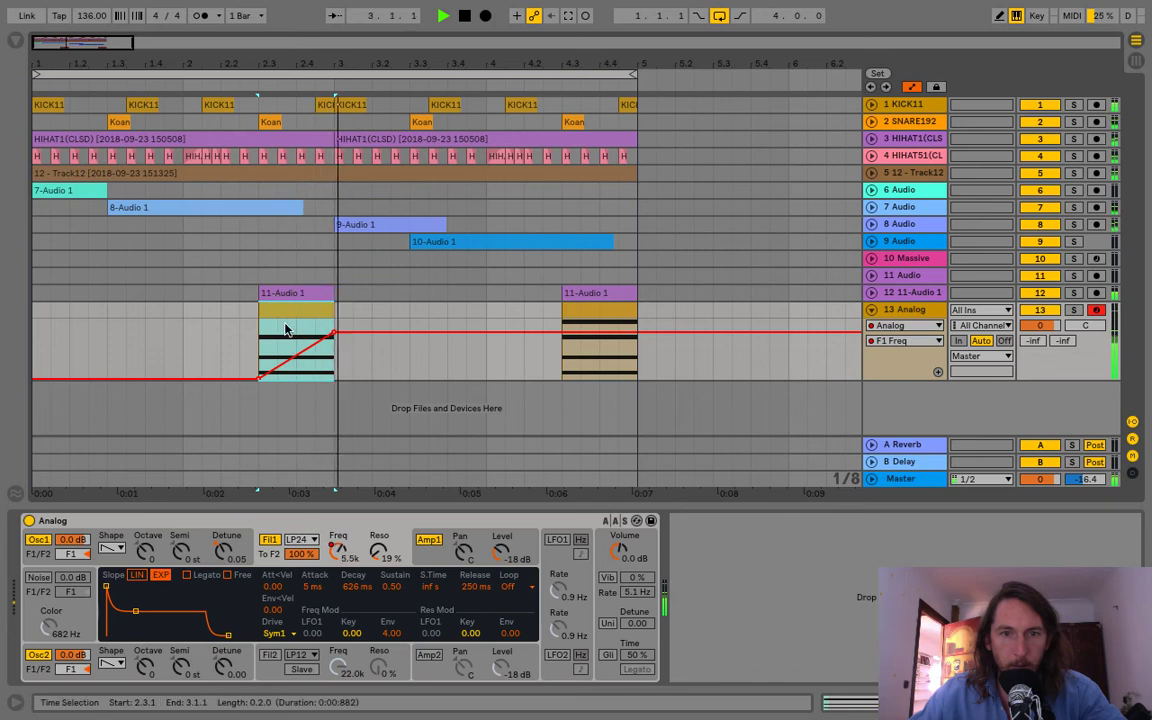
key(space)
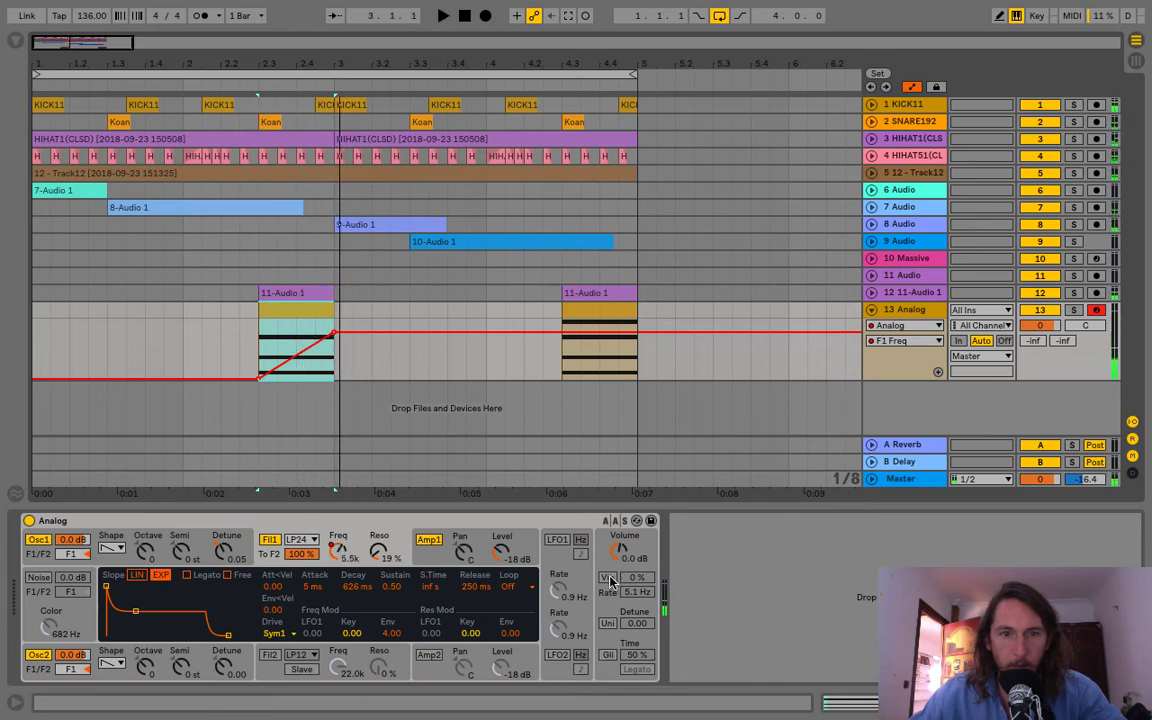
Step: Enable vibrato at a 7.6 Hz rate and automate its amount to rise from 0 % at 2.3.1 to a plateau at 2.4.1
click(610, 578)
drag(639, 593, 639, 554)
click(640, 578)
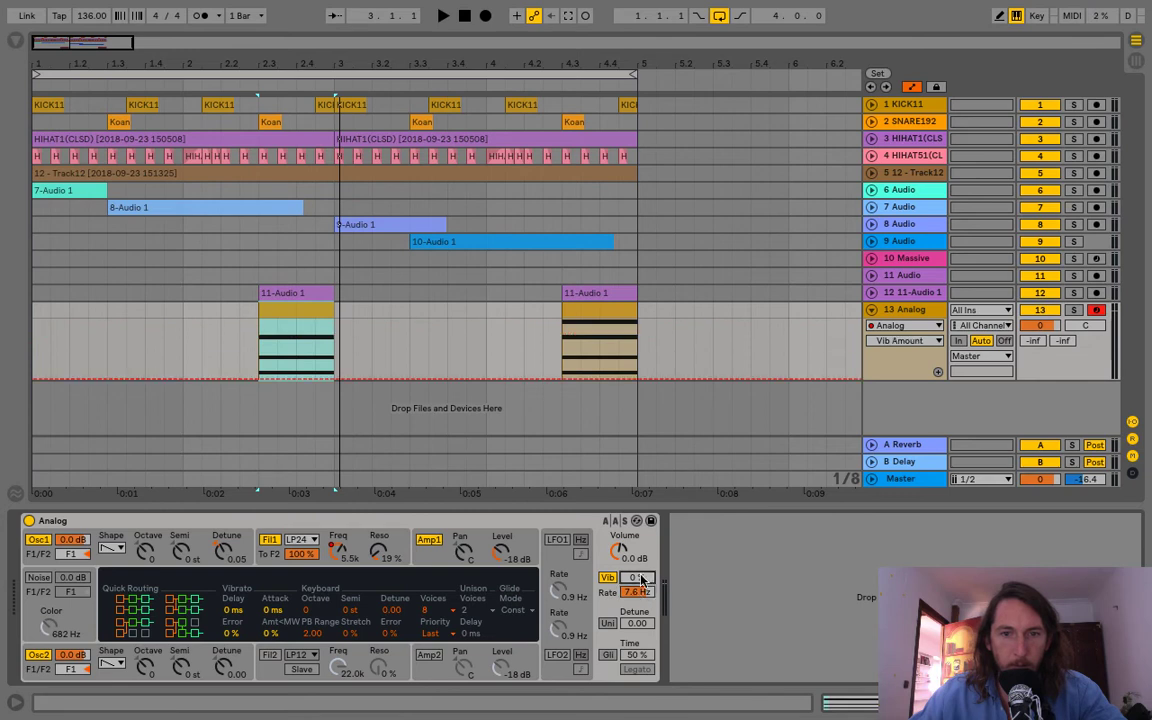
drag(296, 345, 259, 378)
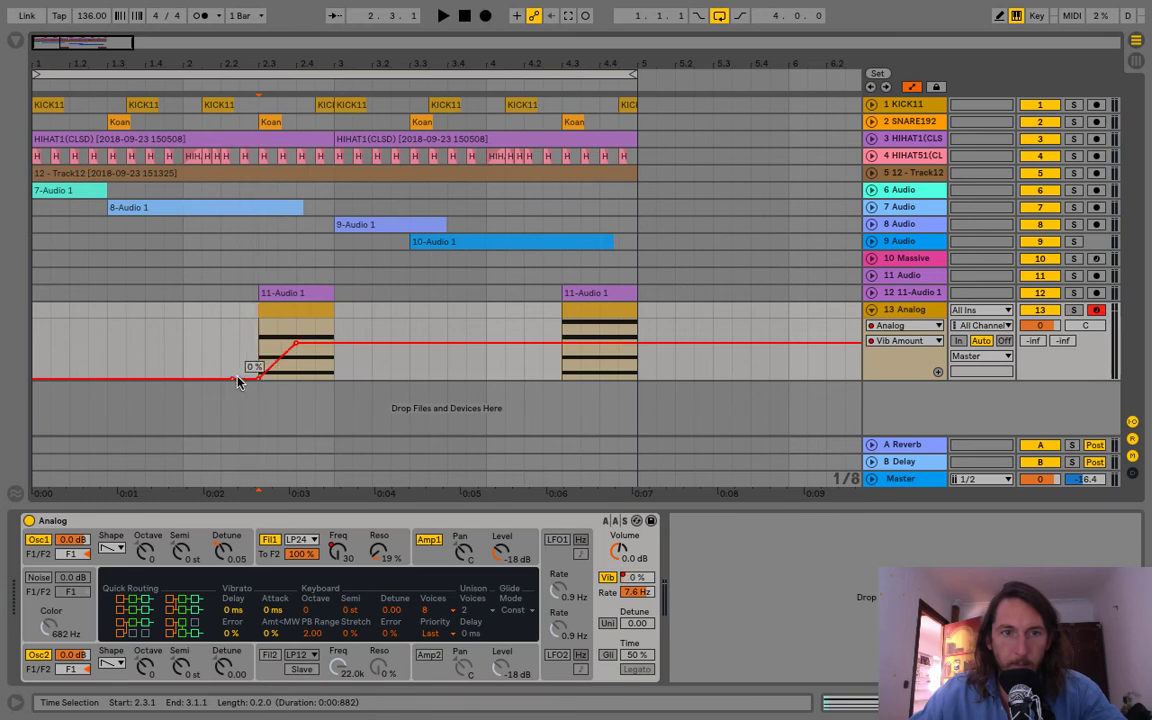
click(276, 315)
key(space)
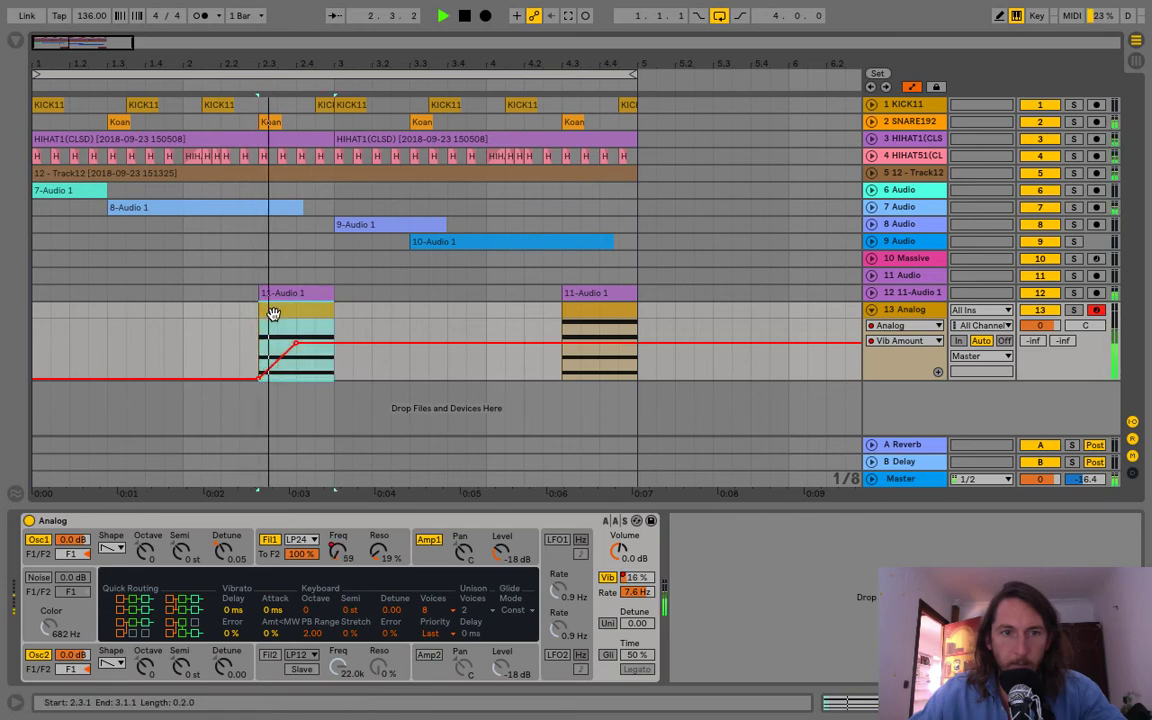
Step: Raise the vibrato amount automation's plateau to 74 % and audition the clip again
drag(296, 343, 295, 335)
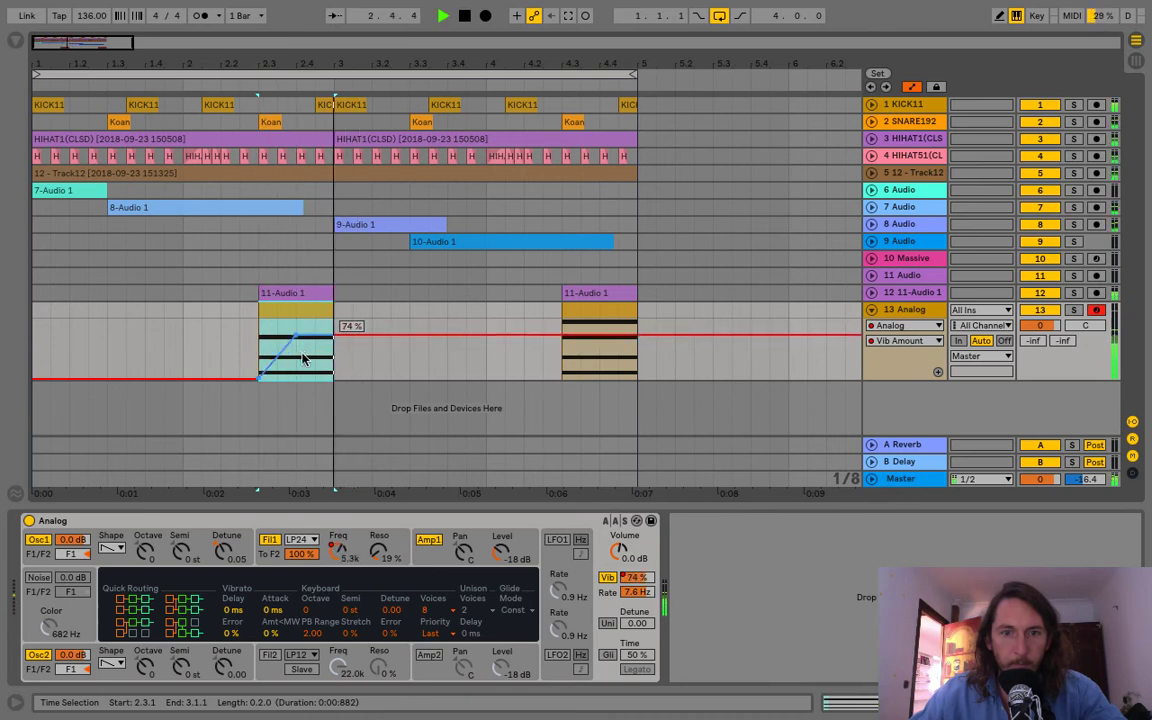
key(space)
key(space)
key(space)
Step: Increase filter 1's resonance to 29 % and play the first Analog clip
click(337, 551)
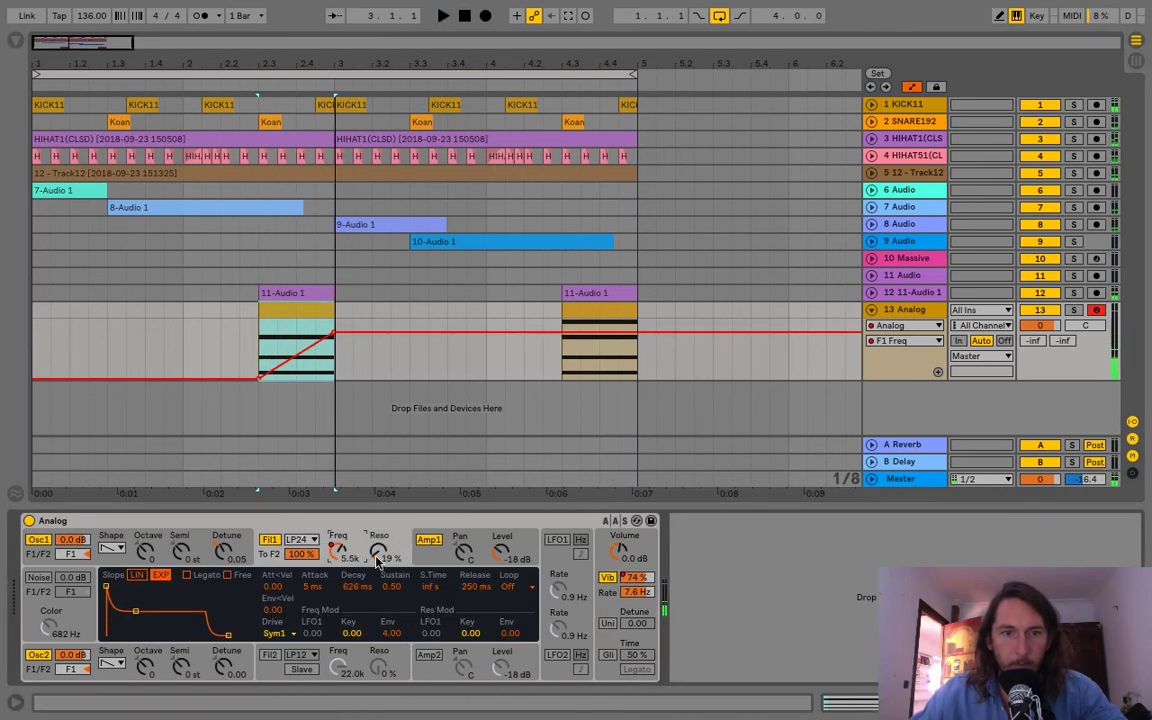
click(382, 556)
key(space)
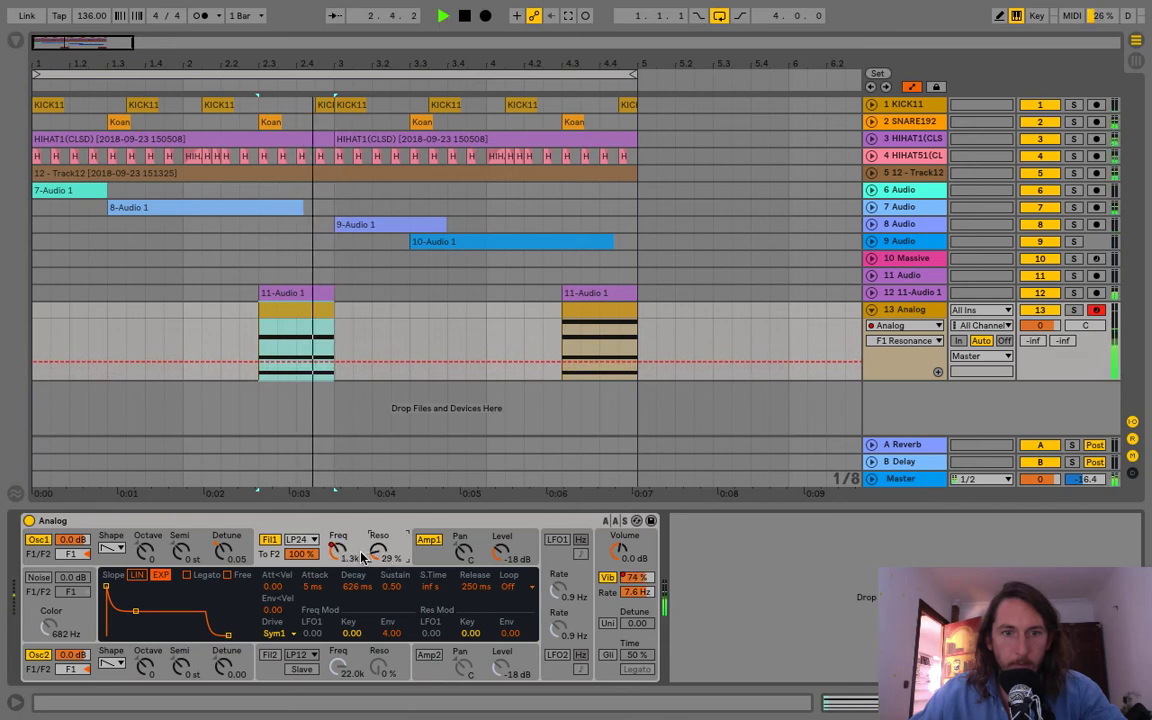
Step: Raise the end of the filter 1 frequency ramp at 3.1.1 to 22.0 kHz, re-enable the overridden automation, and audition it
click(338, 551)
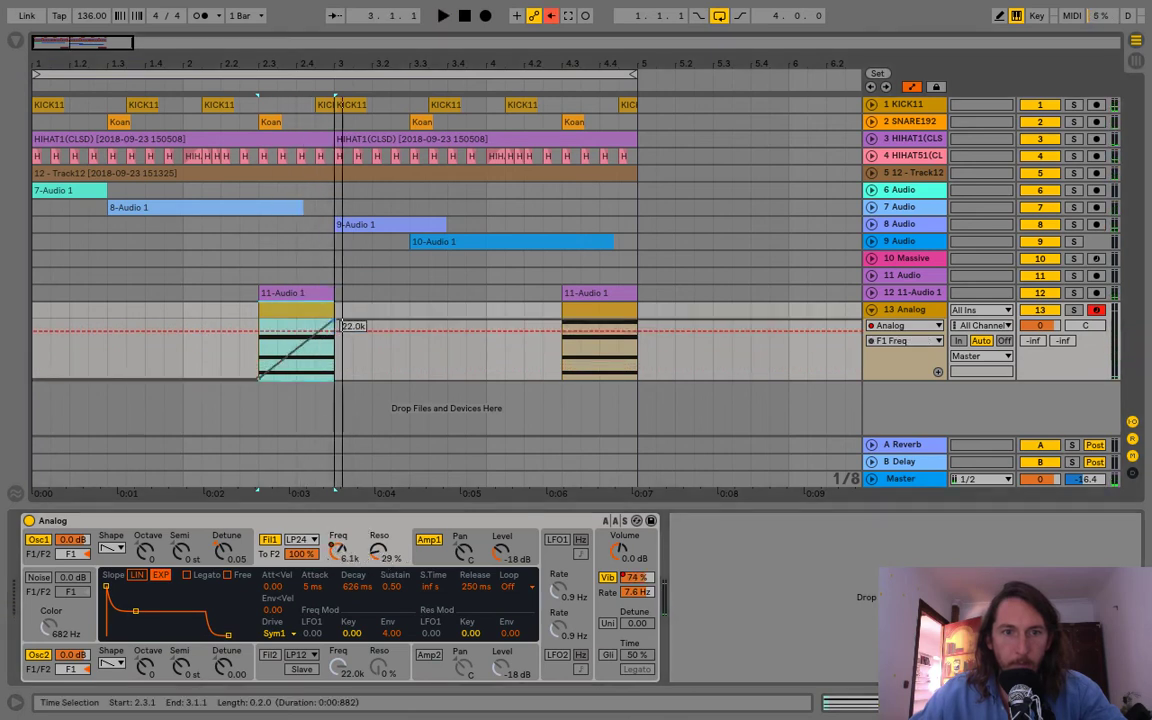
click(551, 17)
key(space)
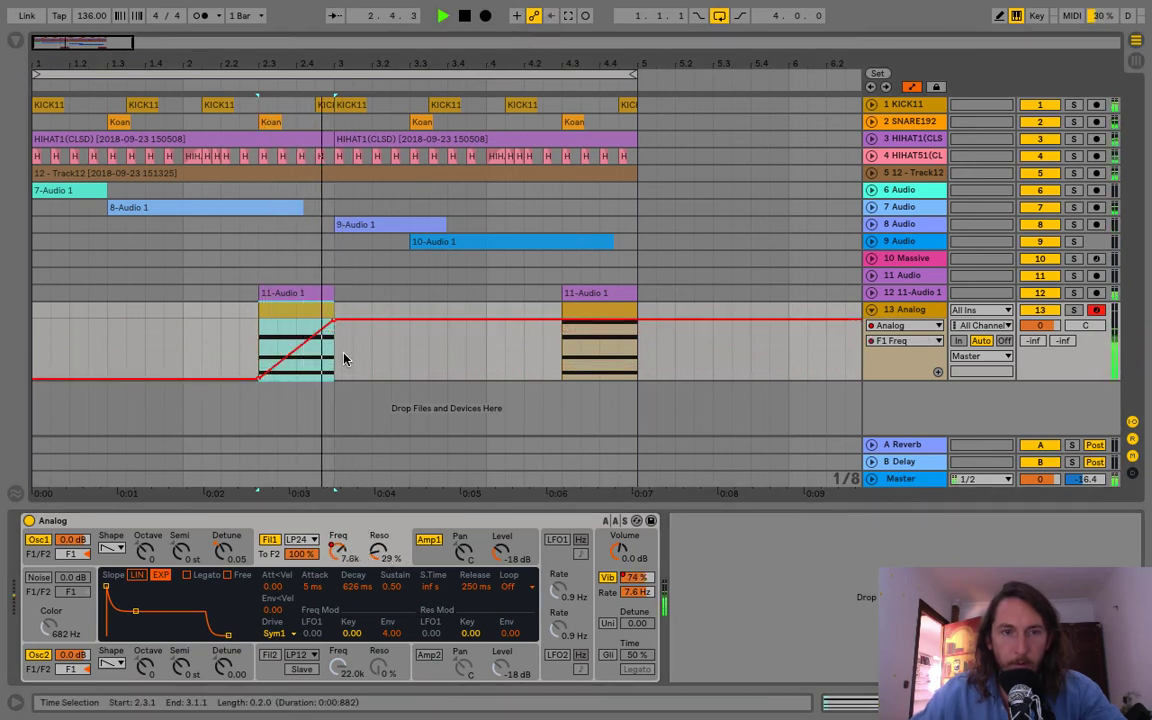
key(space)
key(space)
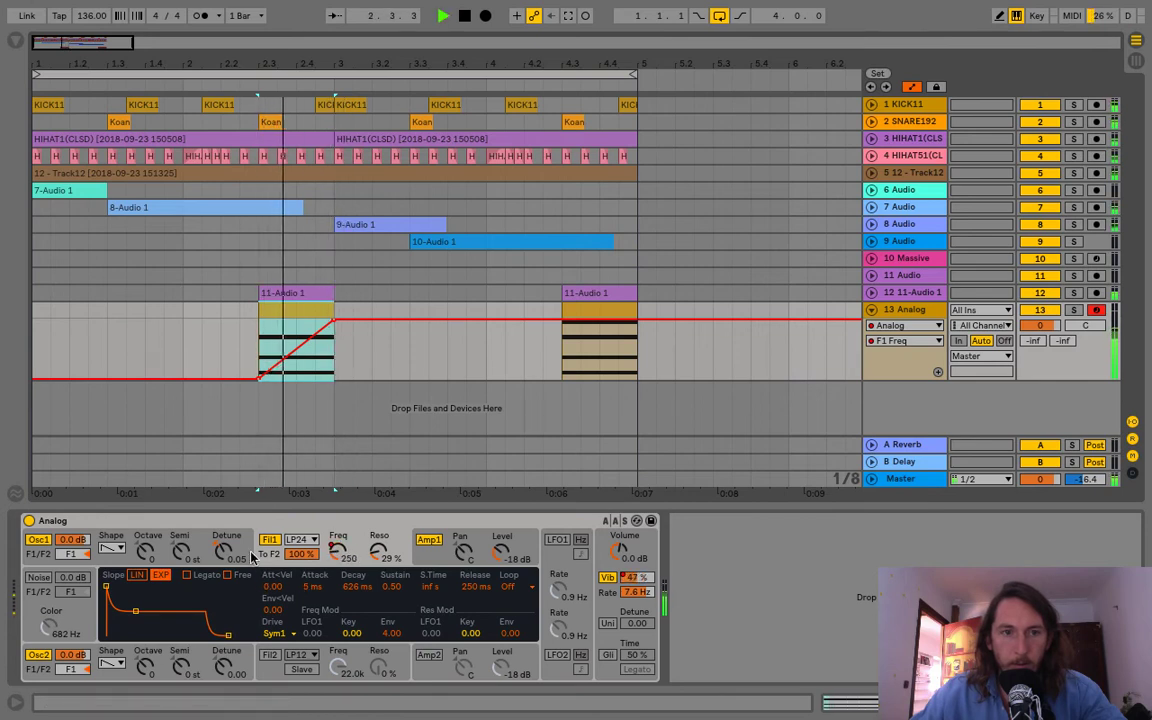
key(space)
Step: Insert an audio track below the Analog track, set its input to 13-Analog, and arm it for recording
right_click(921, 395)
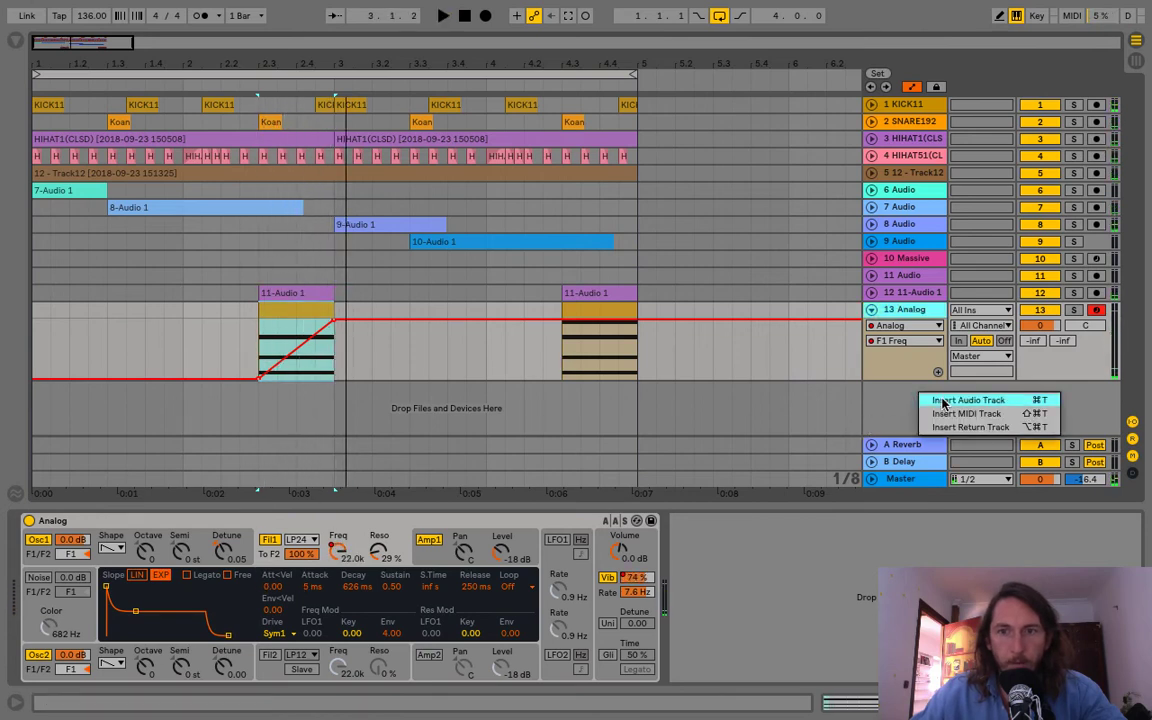
click(968, 400)
click(982, 367)
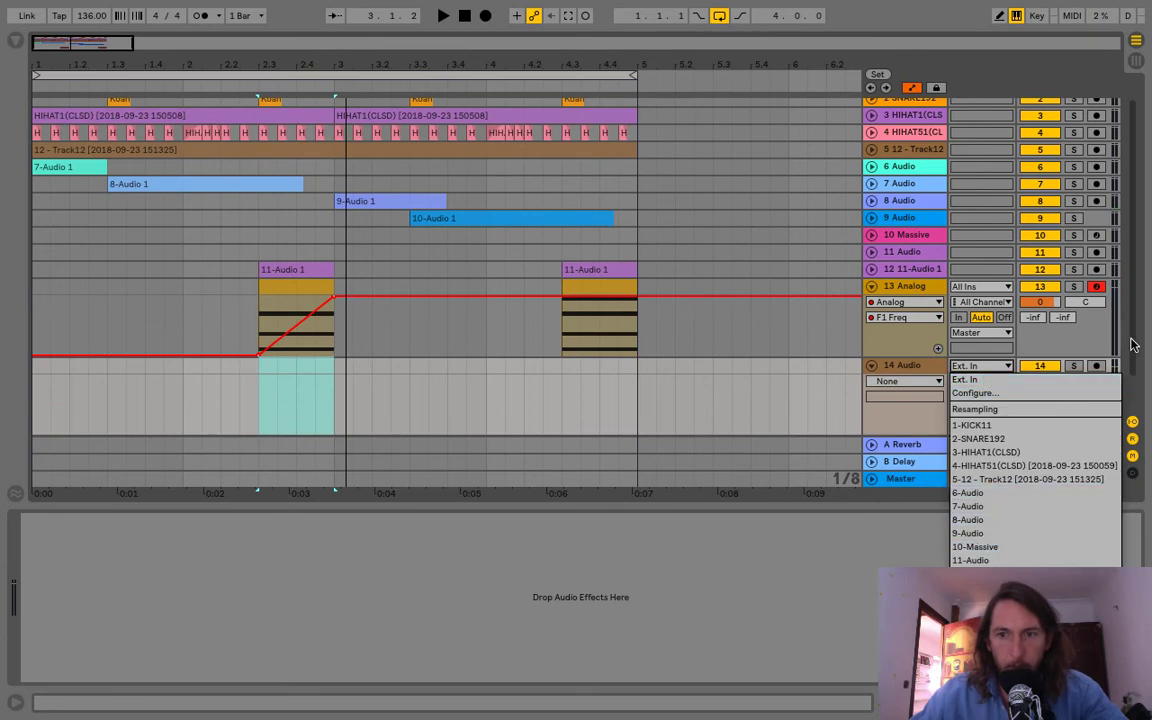
click(972, 587)
click(1097, 367)
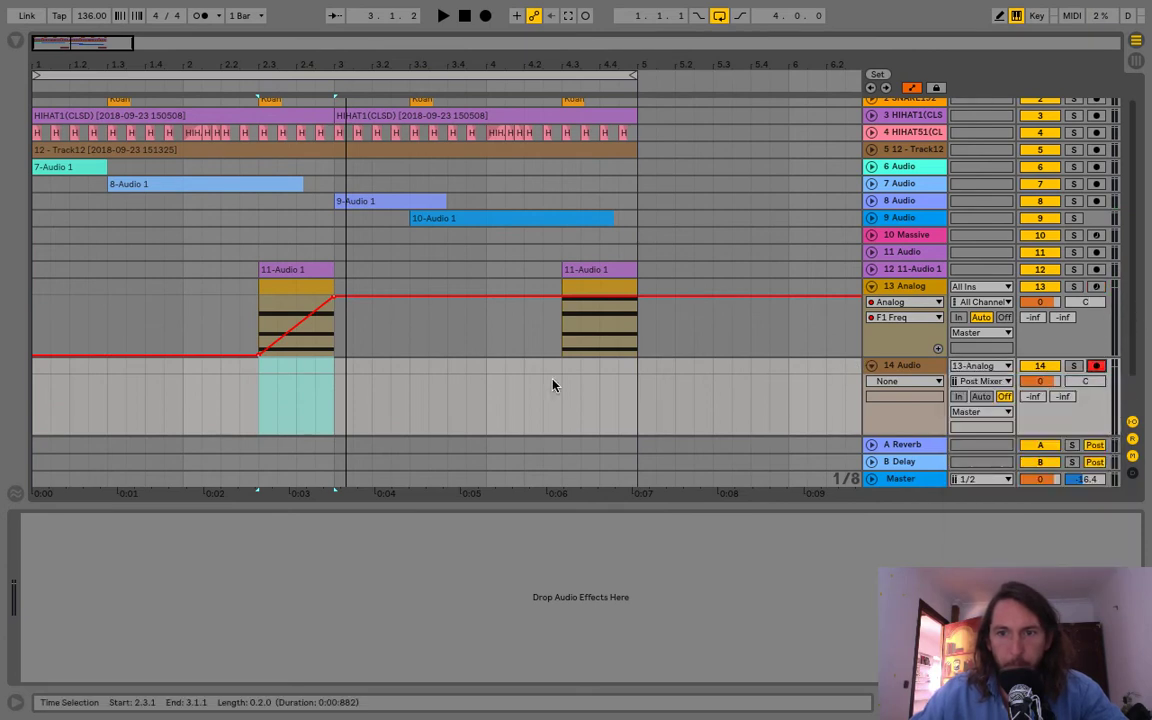
Step: Record the first Analog clip onto track 14 from 2.3.1 until just past 3.1.1
click(296, 283)
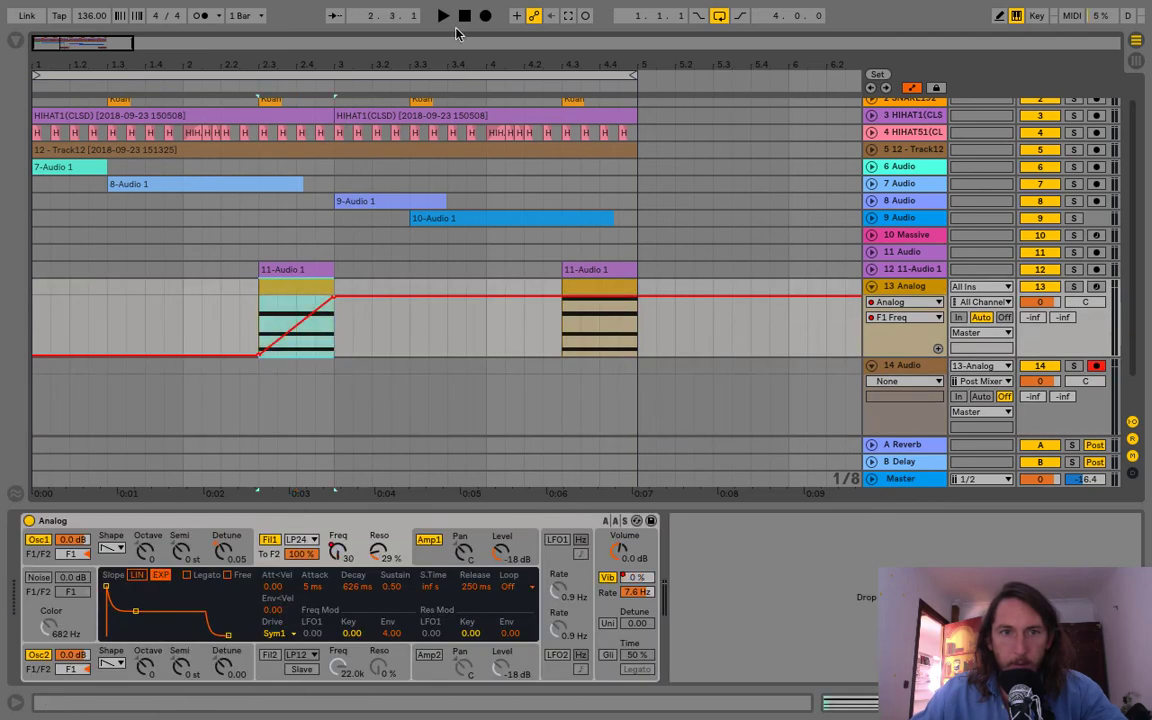
click(485, 16)
key(space)
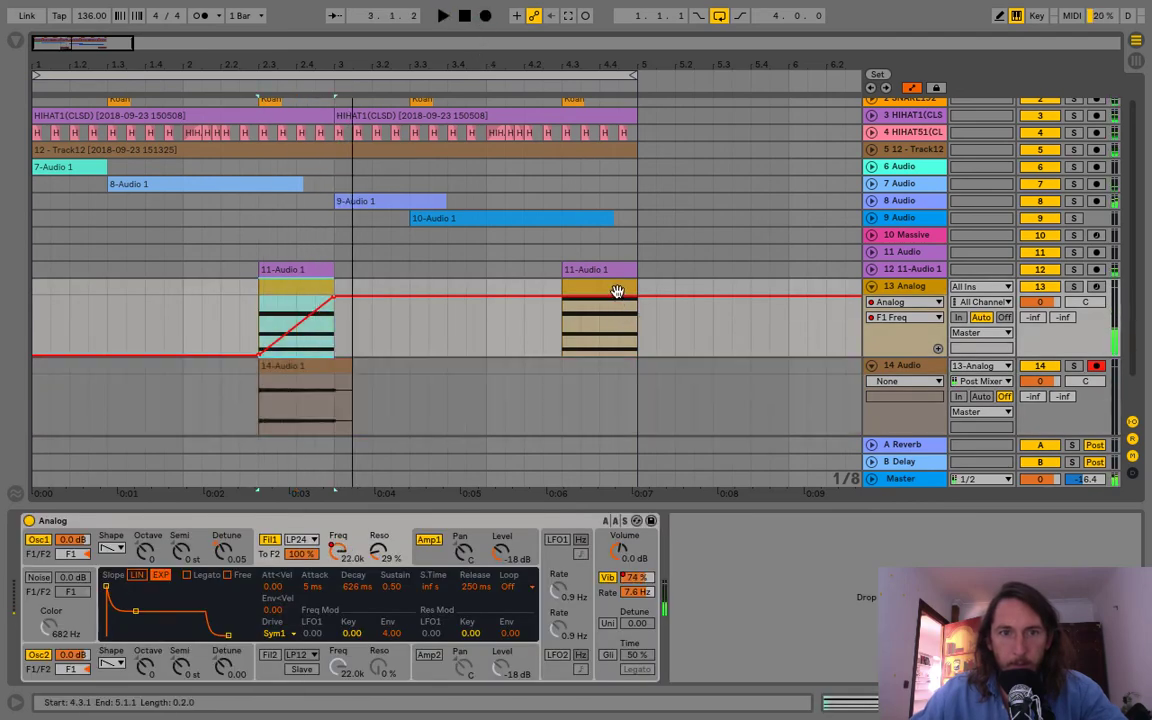
Step: Select the Analog clip at 4.3.1 and change oscillator 1's shape to a square wave
click(617, 291)
click(111, 549)
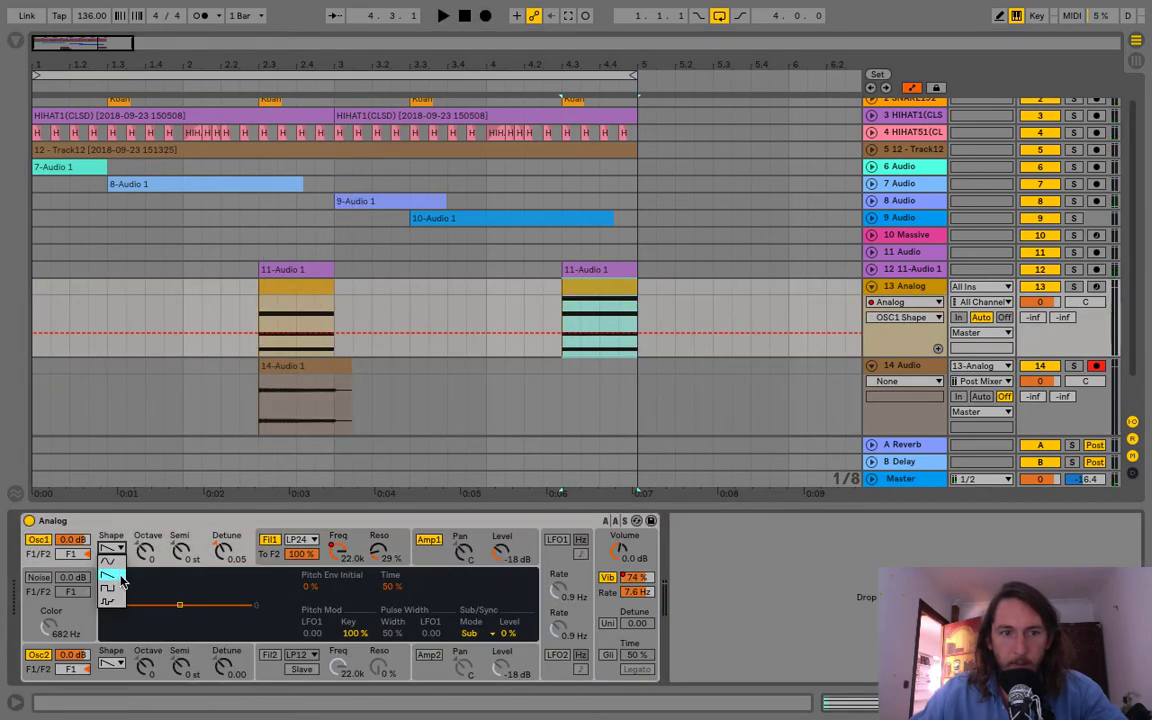
click(116, 588)
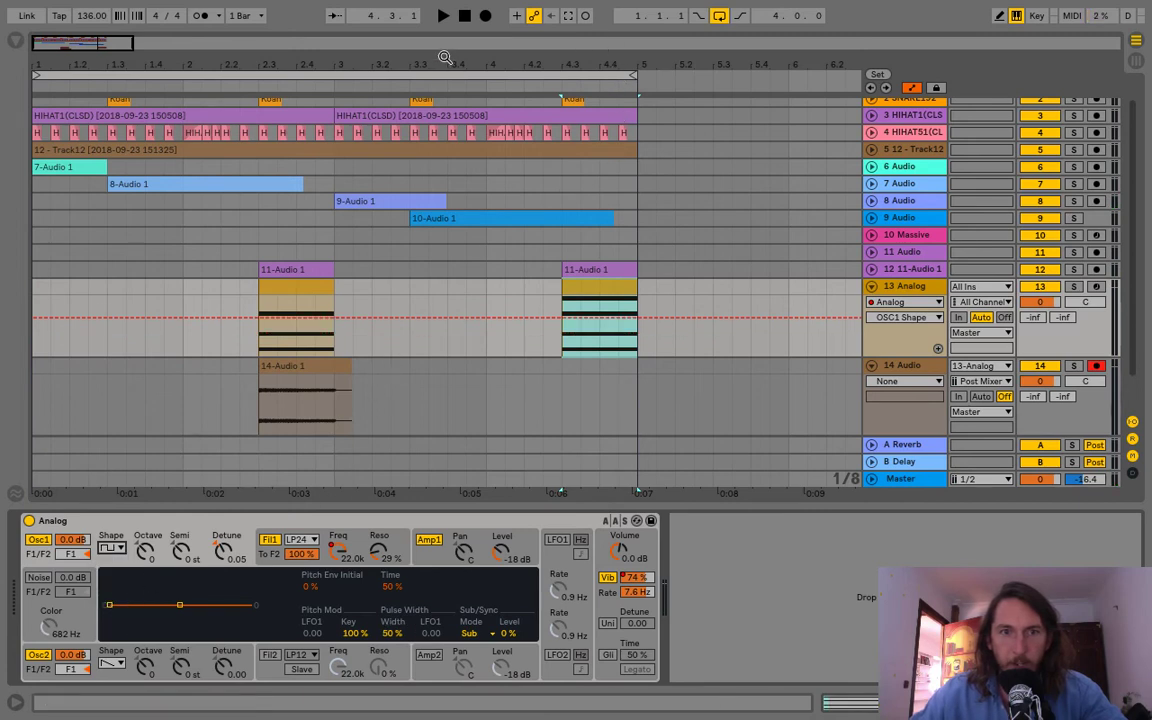
Step: Record the Analog clip at 4.3.1 onto audio track 14, stop, and reselect the Analog clip
click(485, 16)
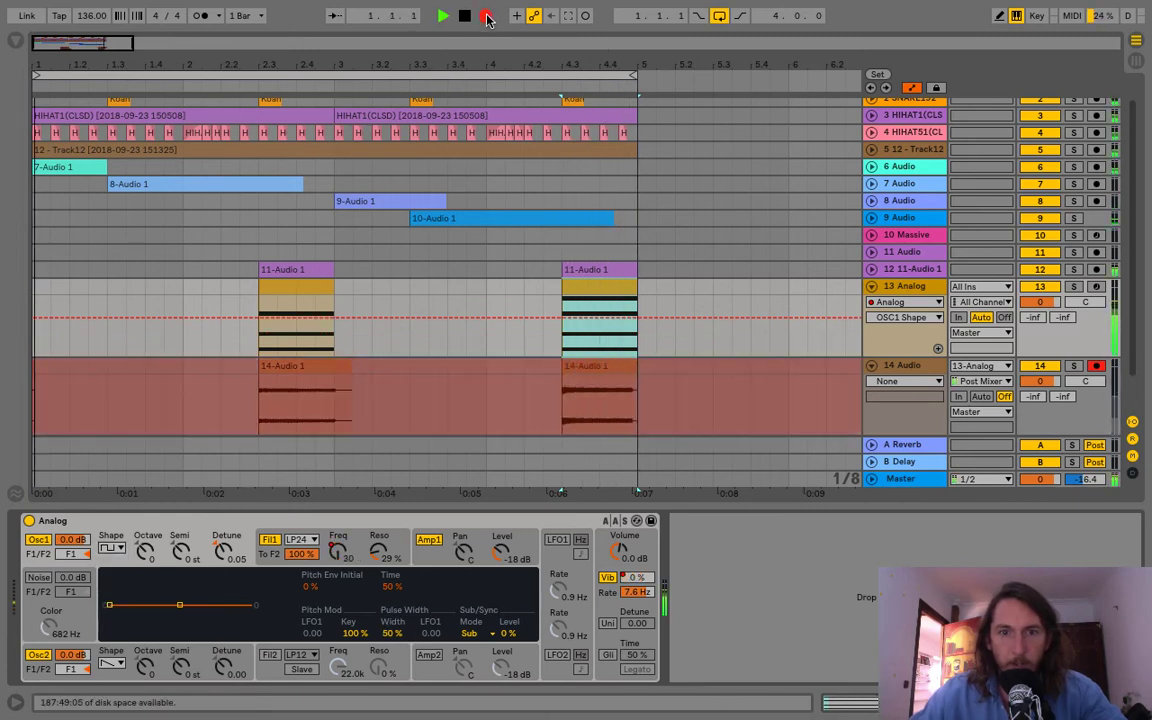
click(622, 309)
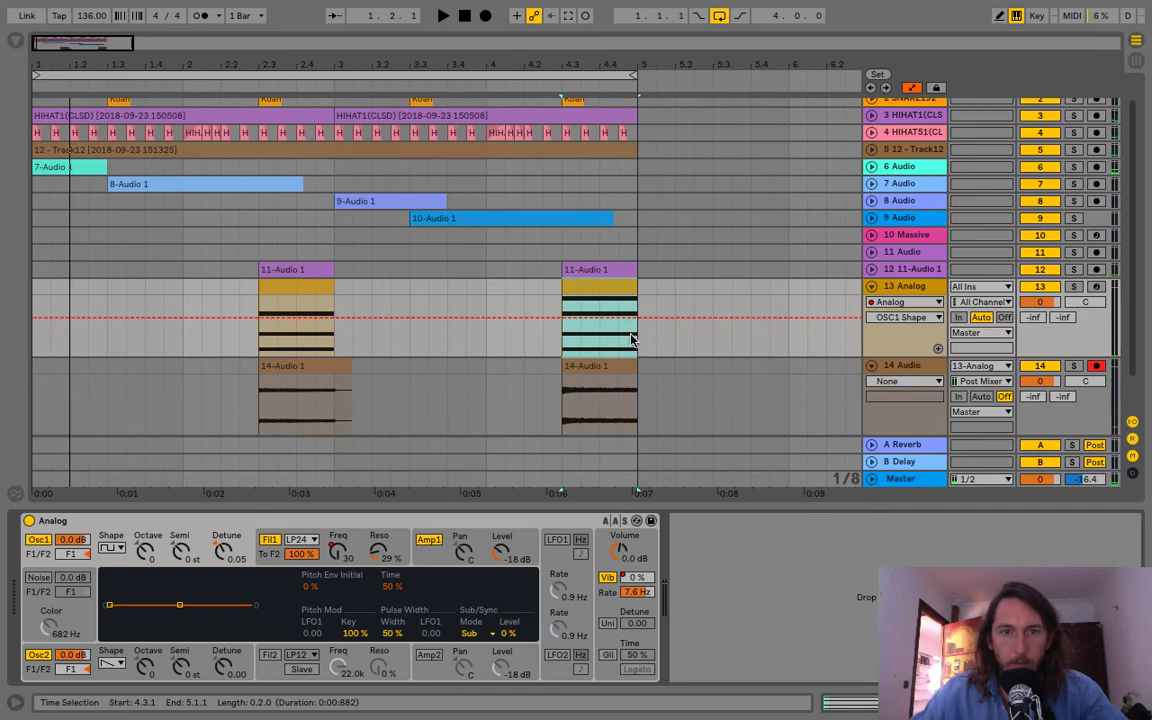
Step: Automate Analog's filter 1 frequency to ramp from its minimum at 4.3.1 up to 22.0 kHz at 5.1.1
click(900, 317)
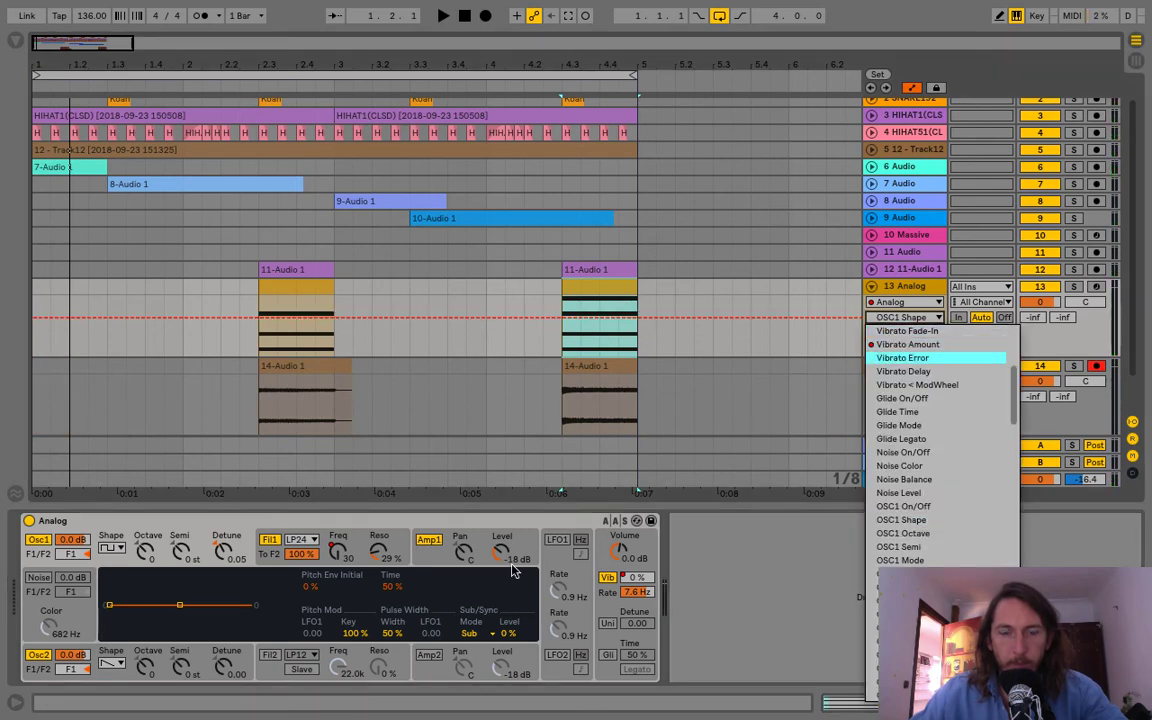
click(333, 551)
click(337, 550)
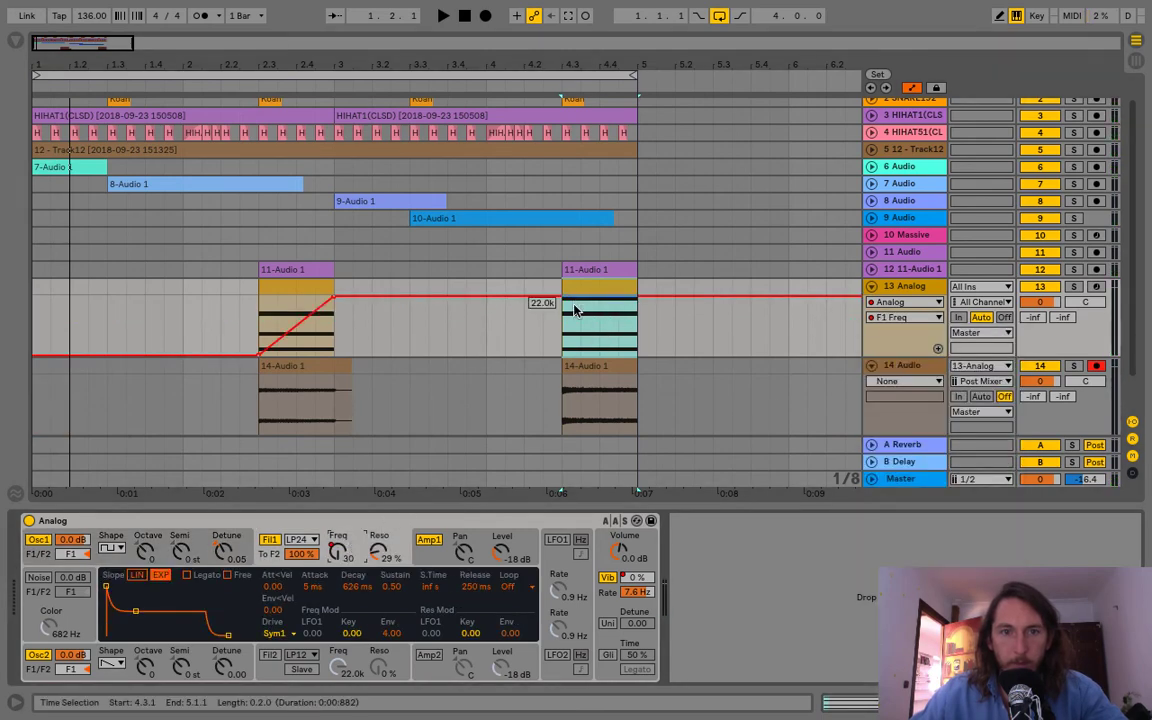
drag(563, 297, 637, 297)
click(636, 359)
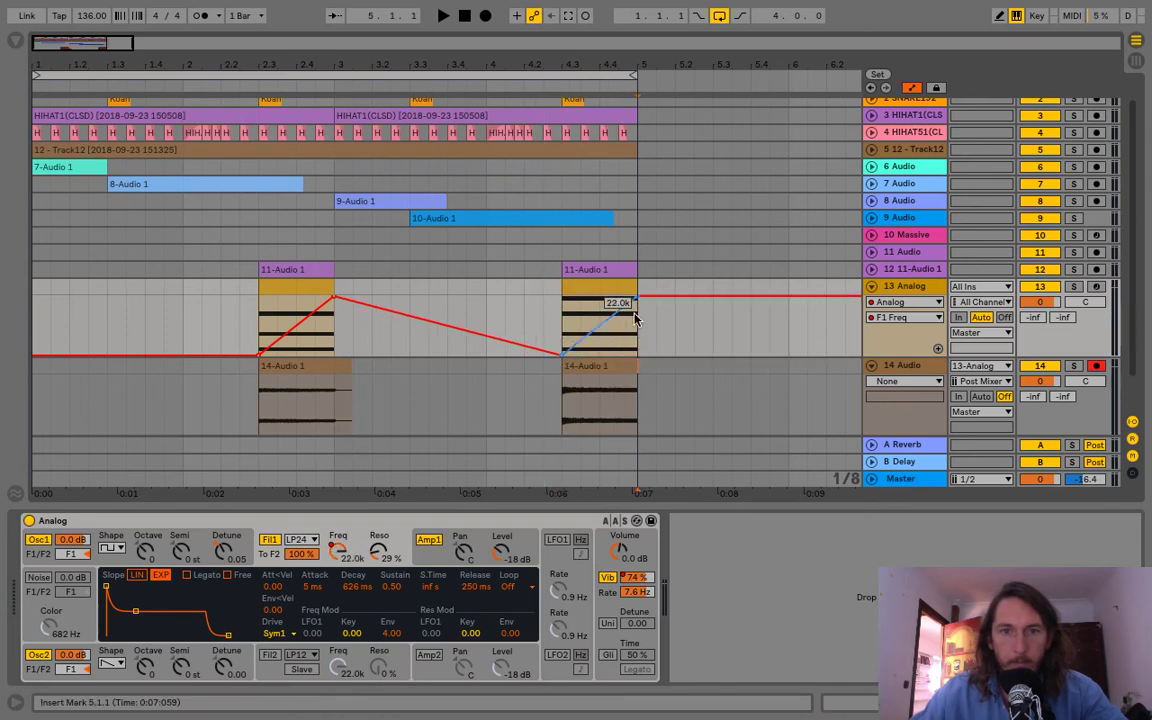
Step: Automate Analog's vibrato amount to rise from 0 % at 4.3.1 to 74 % halfway through the second chord clip
click(638, 580)
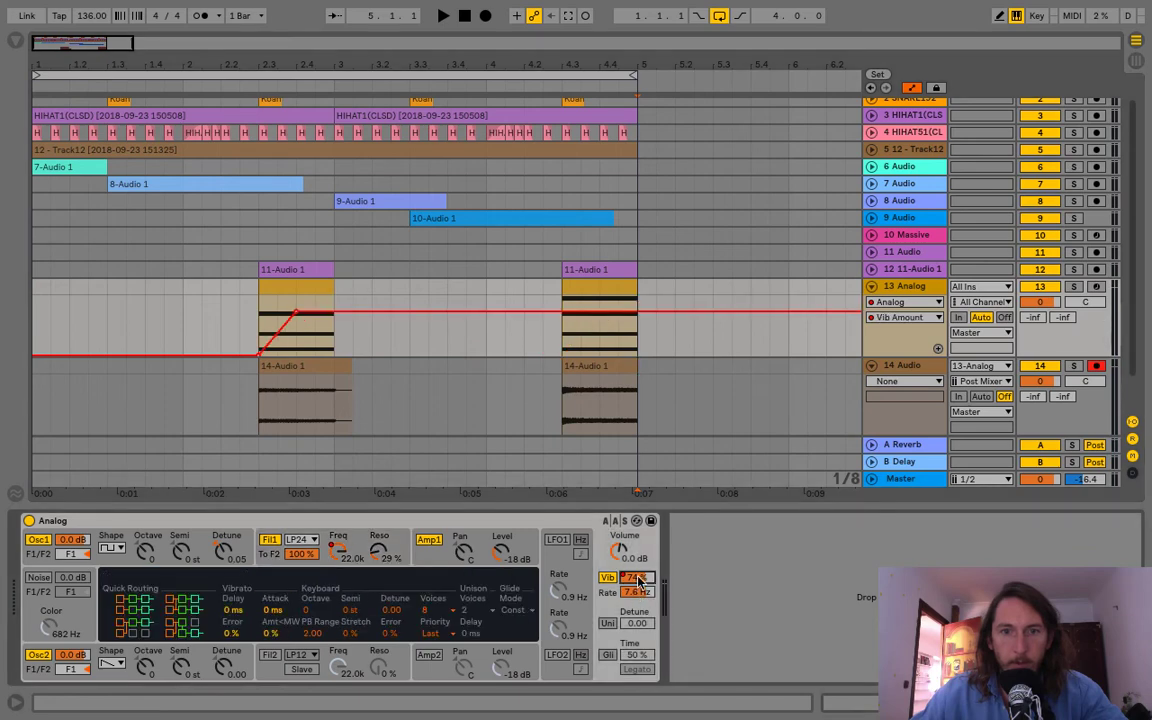
click(600, 314)
drag(563, 312, 563, 356)
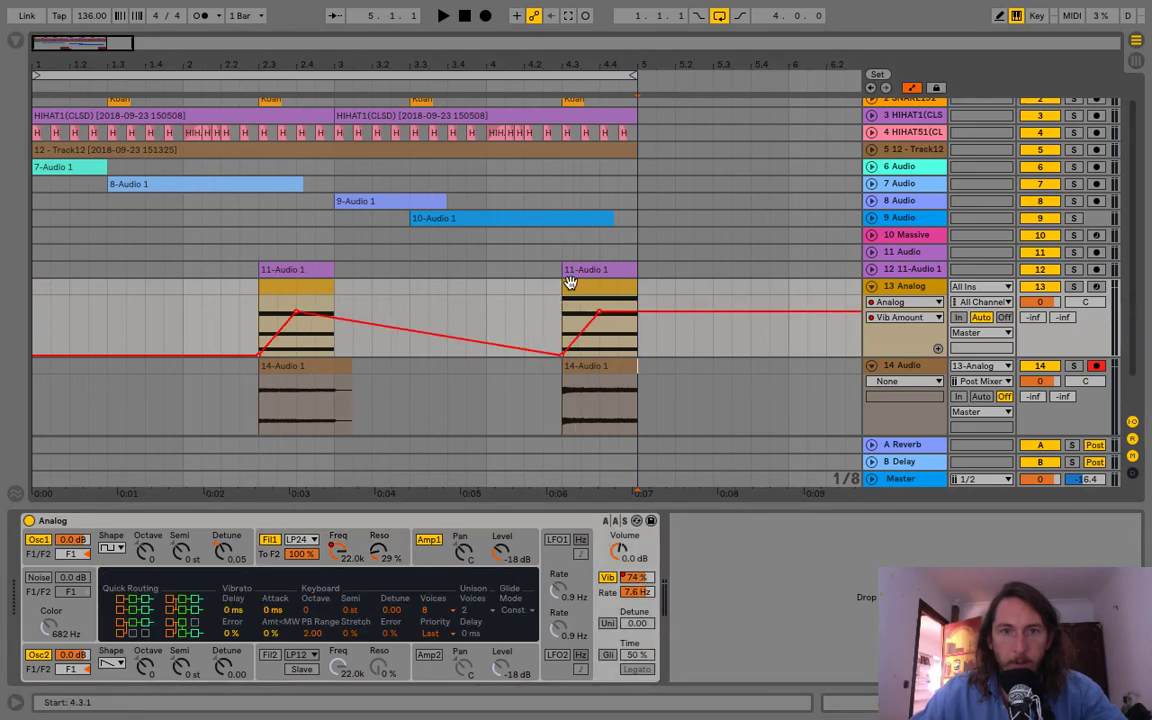
Step: Record the Analog clip at 4.3.1 onto track 14 again and delete the stray take at the start of the loop
click(613, 387)
click(587, 301)
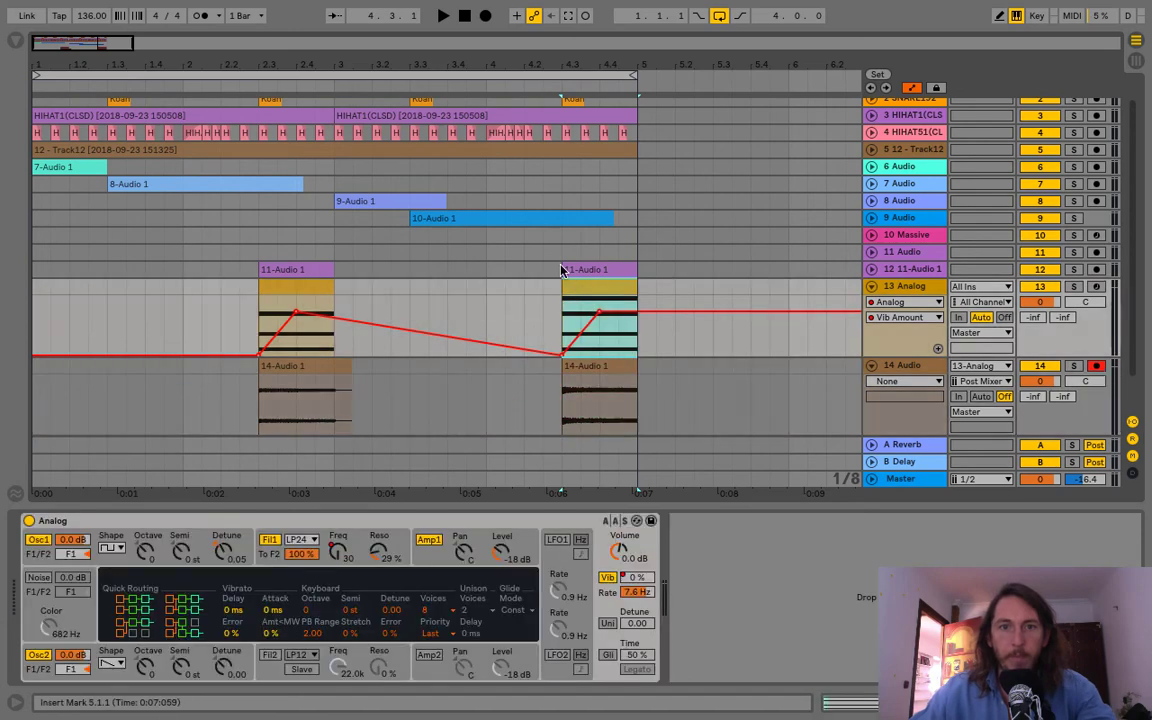
click(485, 16)
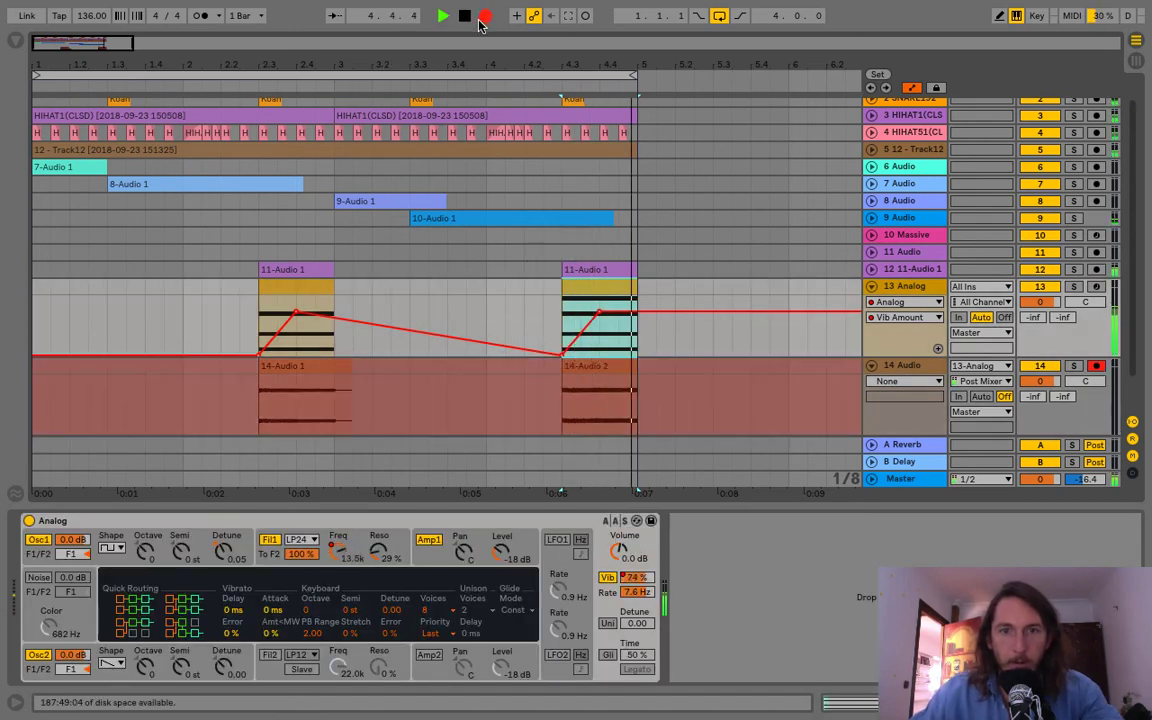
key(space)
drag(183, 400, 28, 400)
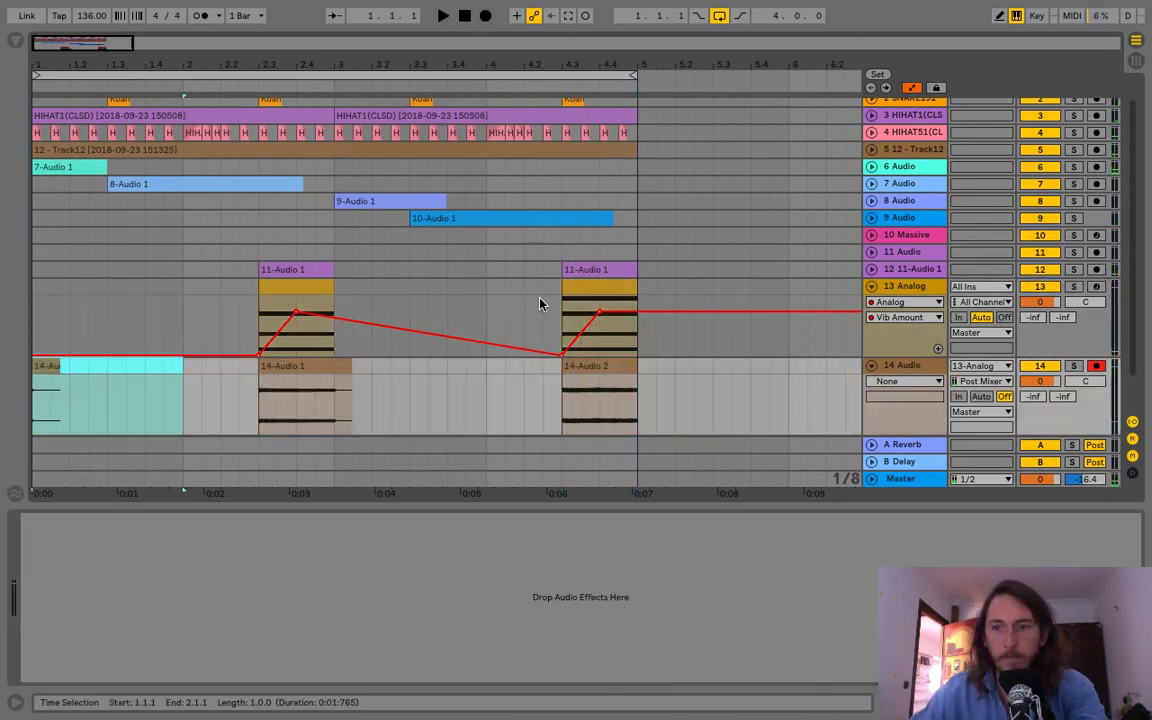
Step: Delete the Analog track, set the recorded chord track's input to Ext. In, and hide the automation lanes
click(910, 286)
key(Delete)
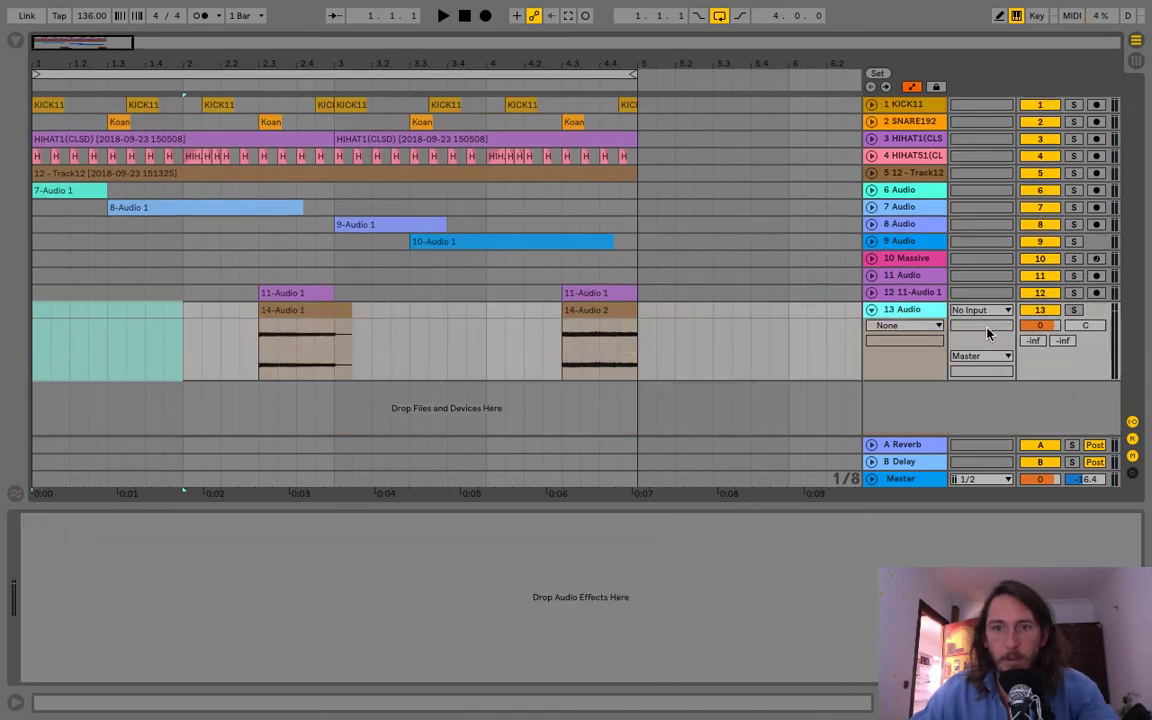
click(978, 312)
click(966, 324)
click(912, 88)
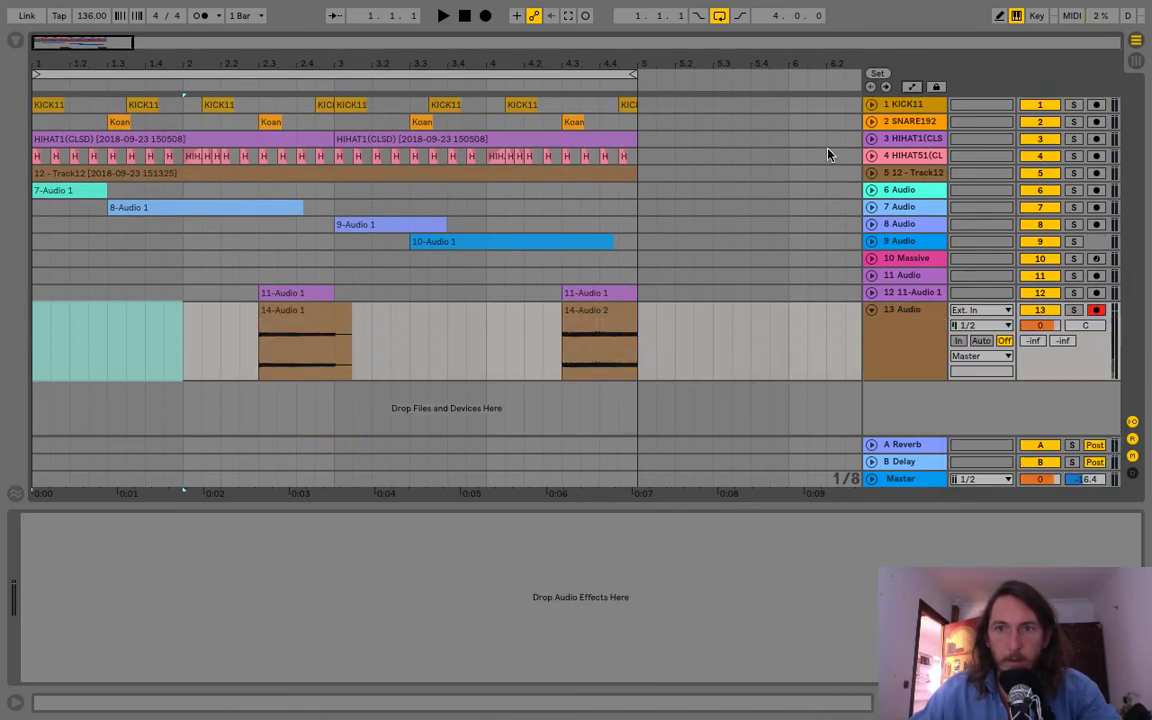
Step: Add full-length fade-ins to both recorded chord clips and end the first one at 3.1.1
click(586, 311)
drag(566, 306, 655, 306)
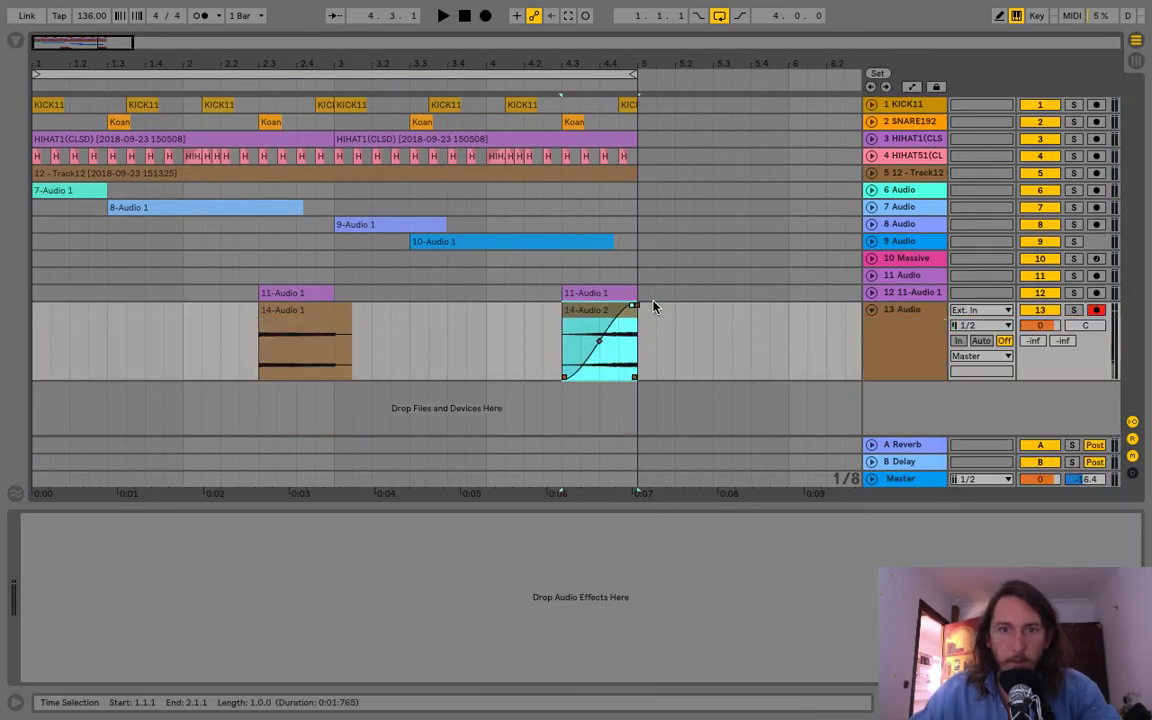
click(270, 310)
mouse_move(262, 306)
mouse_down()
mouse_move(352, 315)
mouse_move(335, 312)
mouse_up()
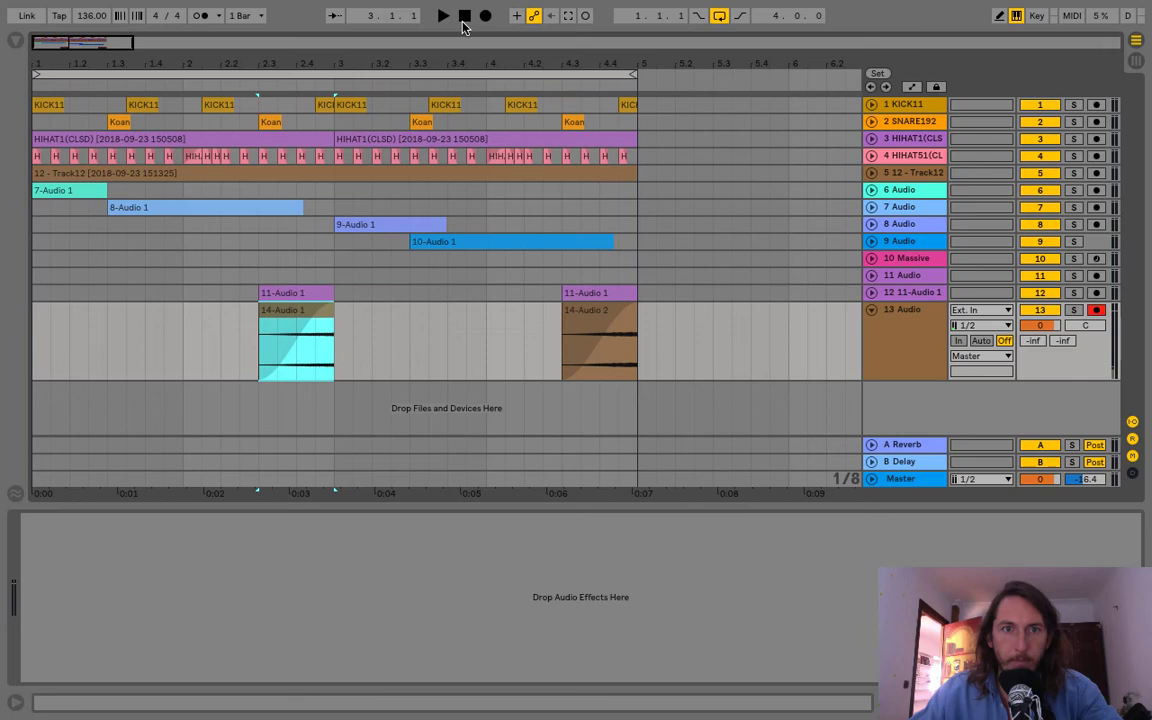
Step: Add an EQ Eight audio effect to track 13 with the recorded chords
click(903, 294)
click(904, 310)
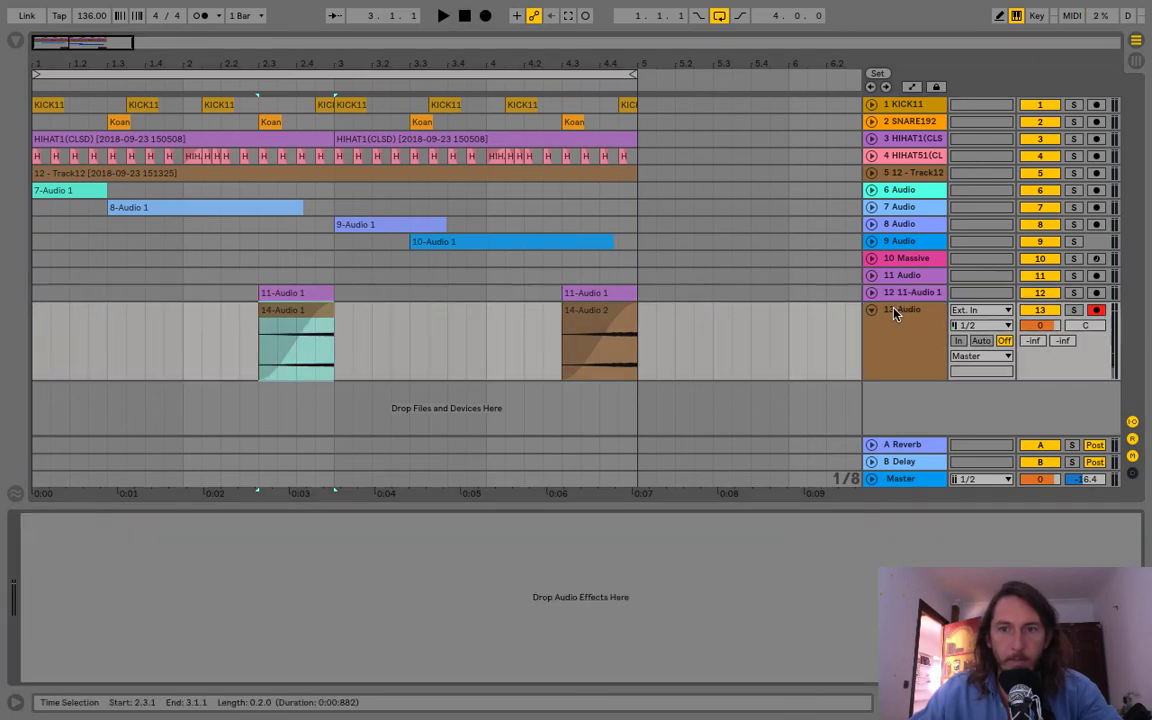
click(16, 40)
click(140, 199)
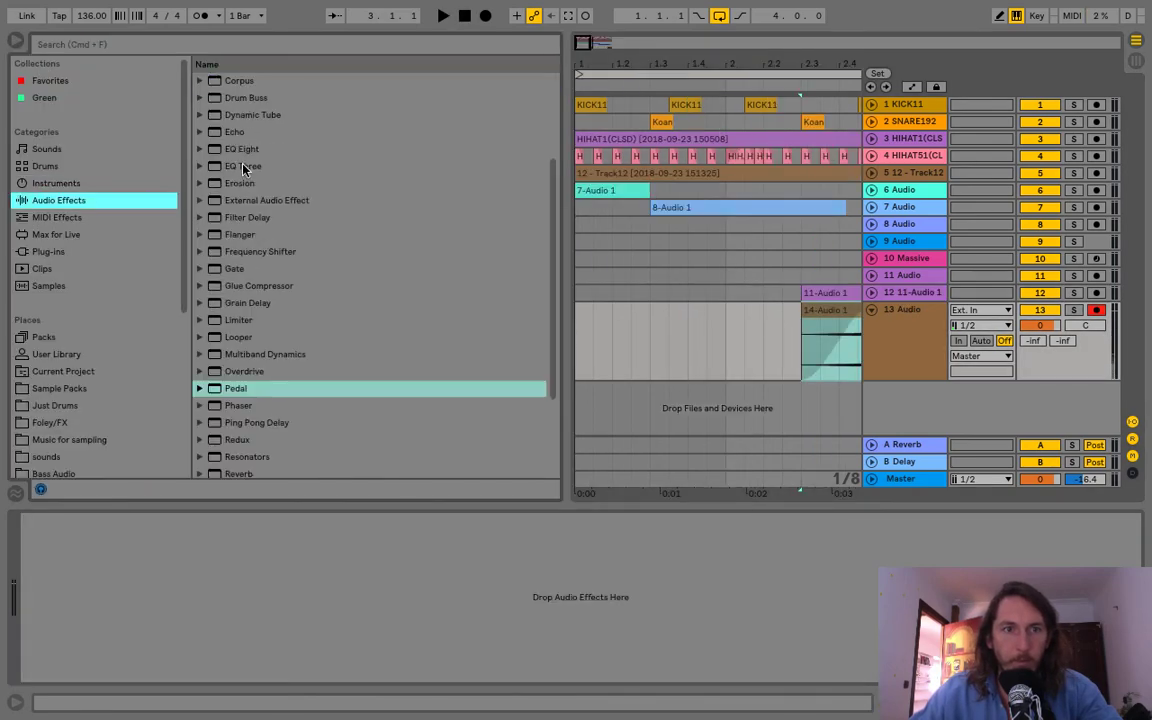
drag(245, 149, 93, 617)
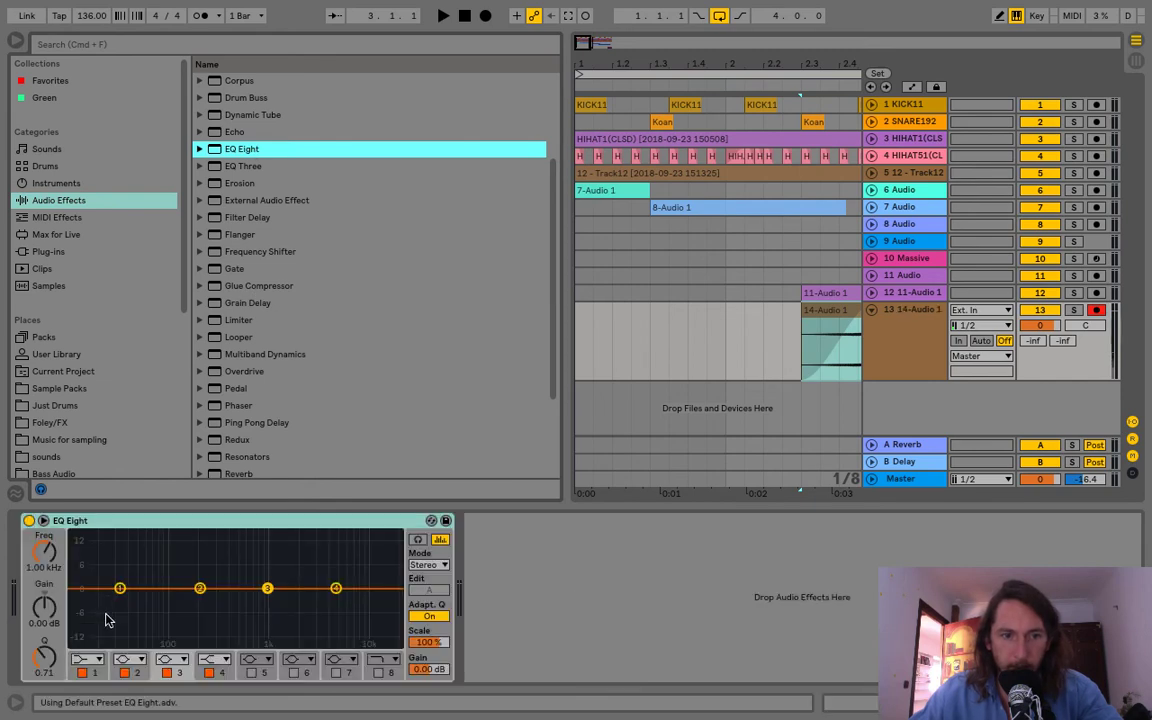
Step: Change EQ Eight's band 1 to a low-cut filter and set its frequency to 220 Hz
click(86, 659)
click(78, 520)
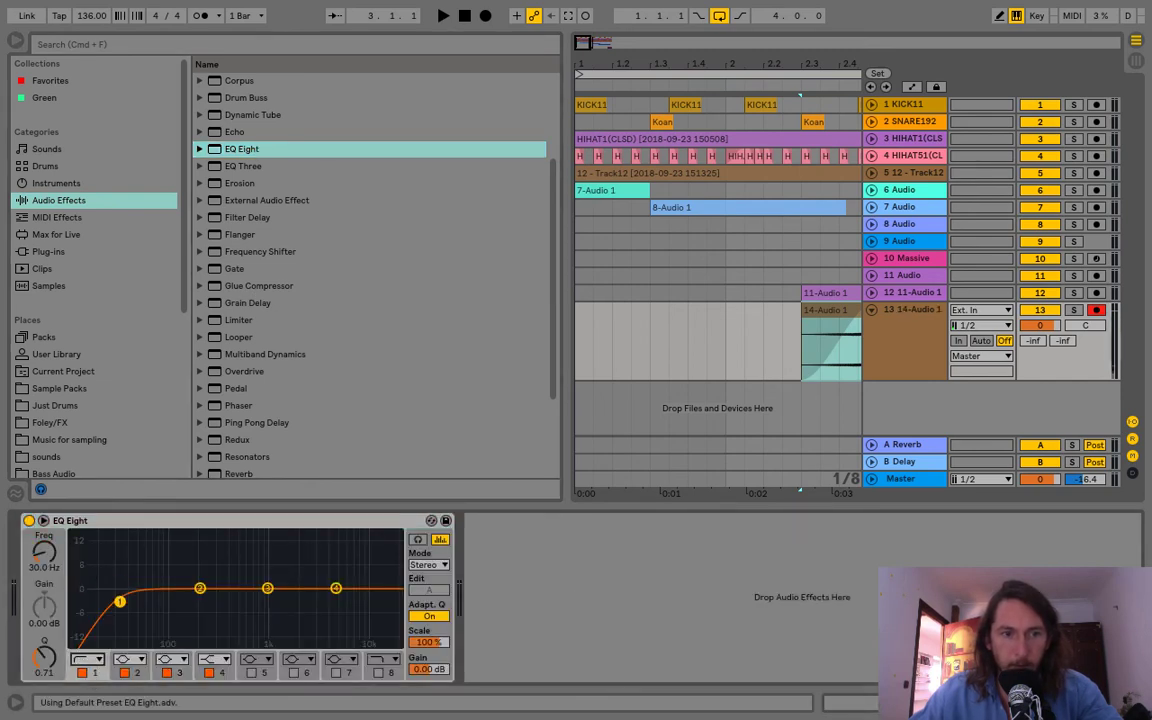
drag(119, 601, 202, 598)
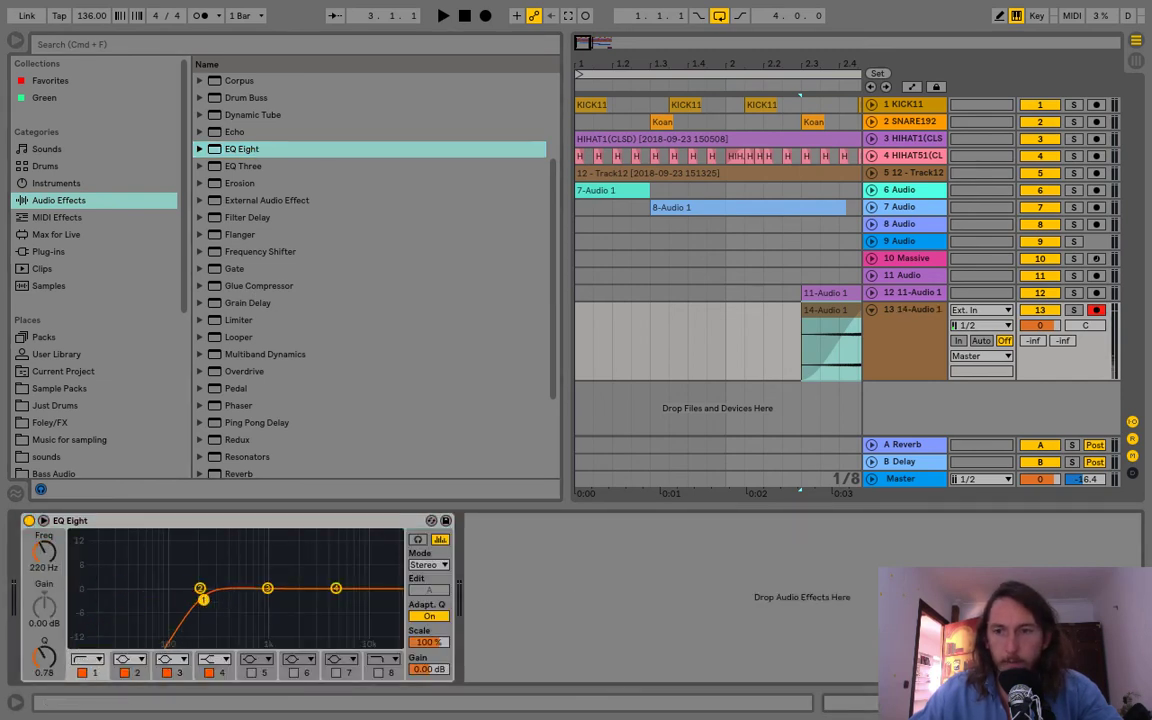
Step: Fold track 13, hide the device view and the browser, and play the arrangement from the start
key(super+alt+l)
click(871, 310)
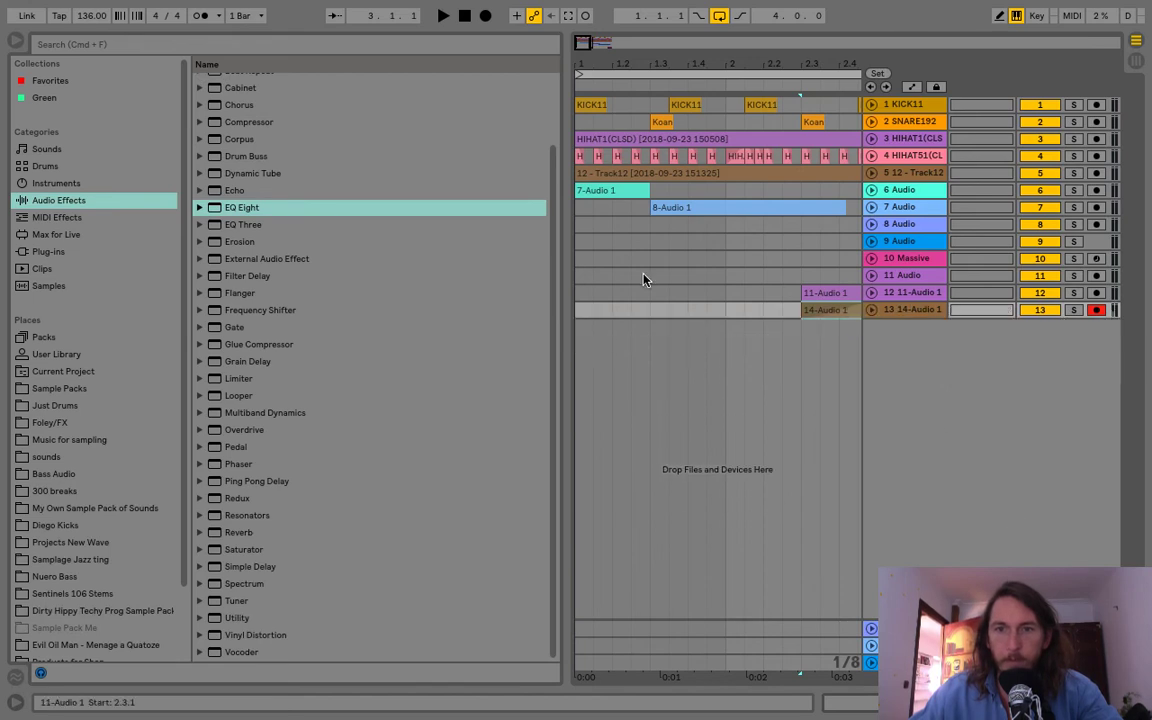
click(15, 40)
drag(196, 64, 193, 55)
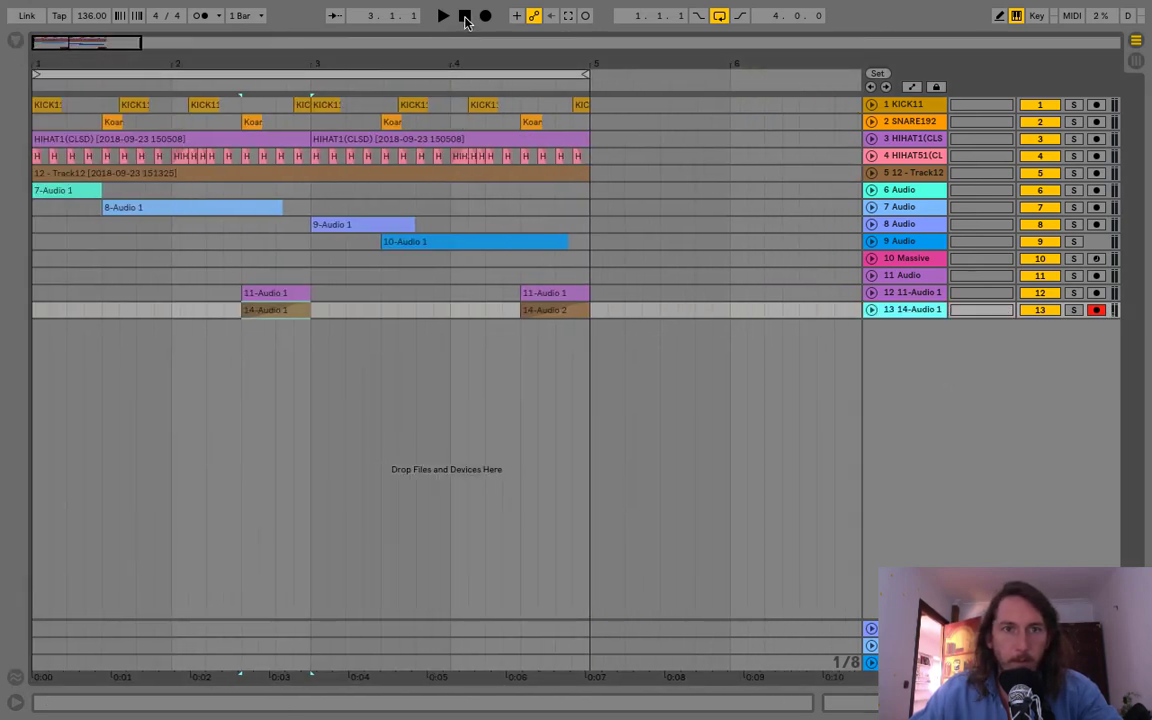
click(465, 16)
key(space)
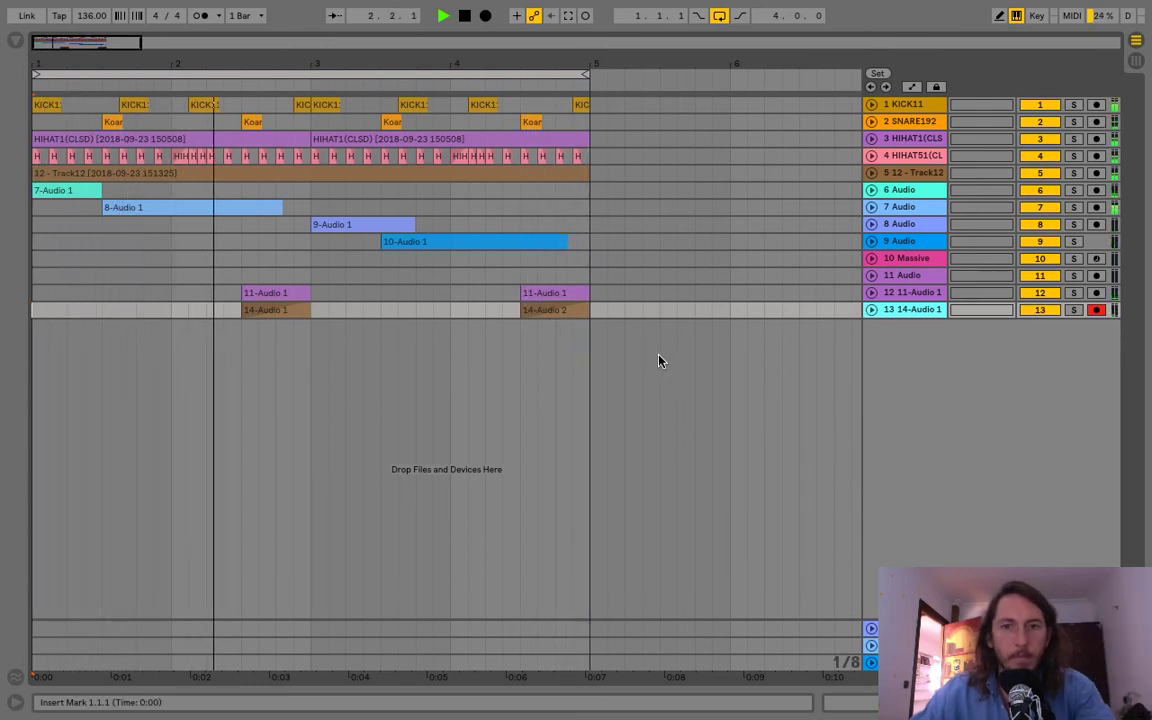
Step: Boost EQ Eight's band 2 by 4.59 dB at 138 Hz, band 4 by 4.83 dB at 7.11 kHz and band 3 slightly, and disarm track 13
double_click(890, 309)
drag(267, 588, 290, 562)
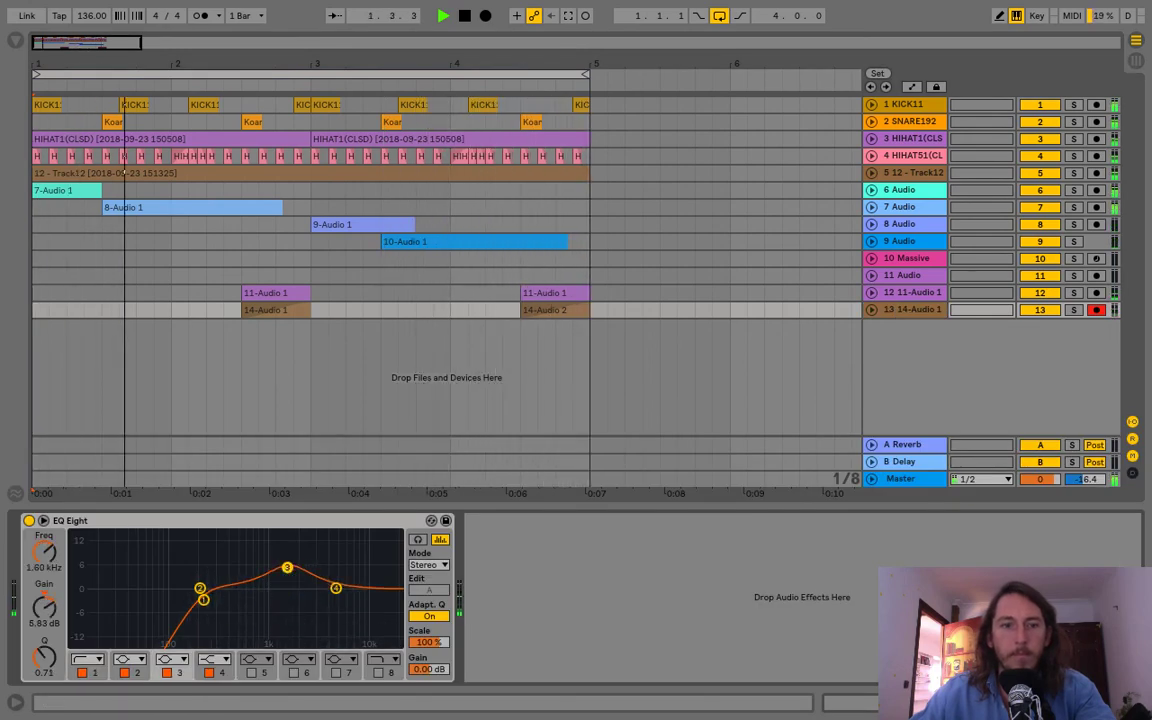
drag(200, 588, 183, 571)
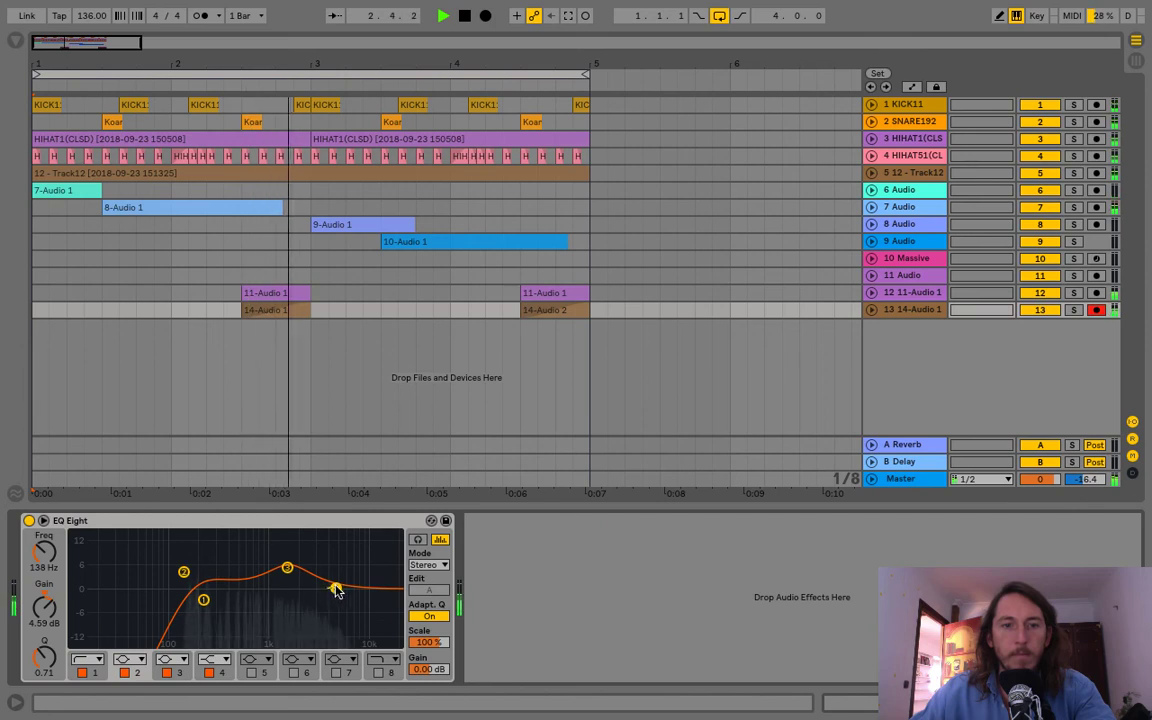
mouse_move(336, 588)
mouse_down()
mouse_move(309, 574)
mouse_move(350, 573)
mouse_up()
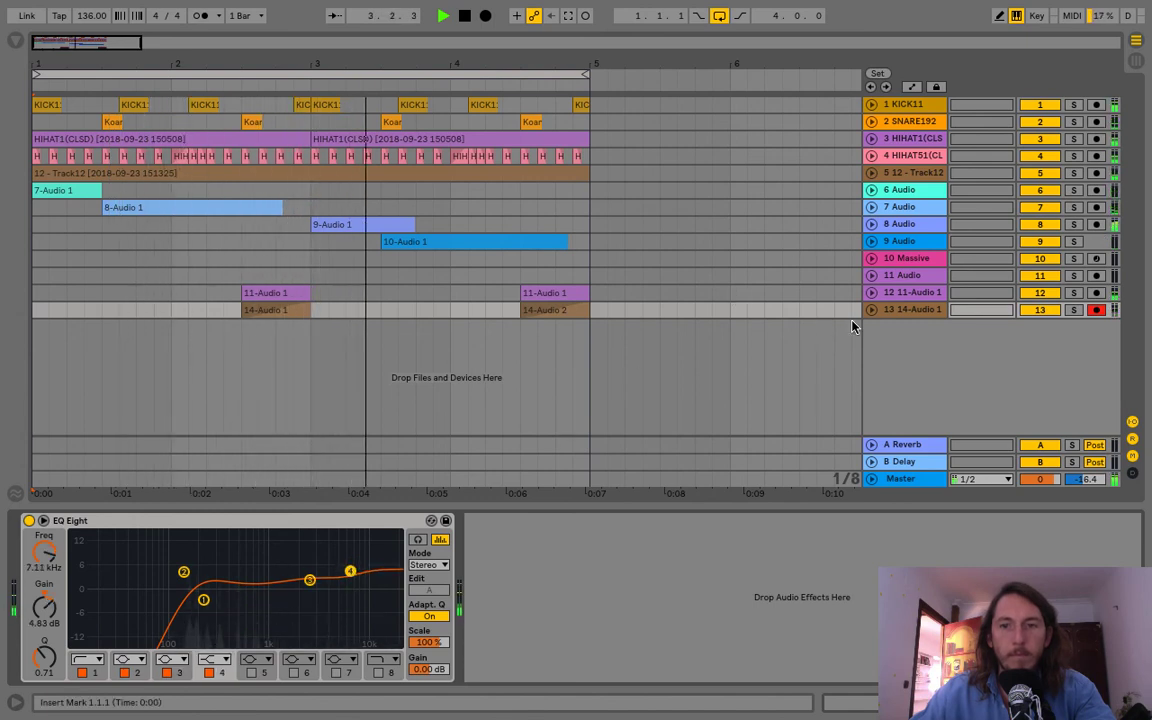
click(1098, 310)
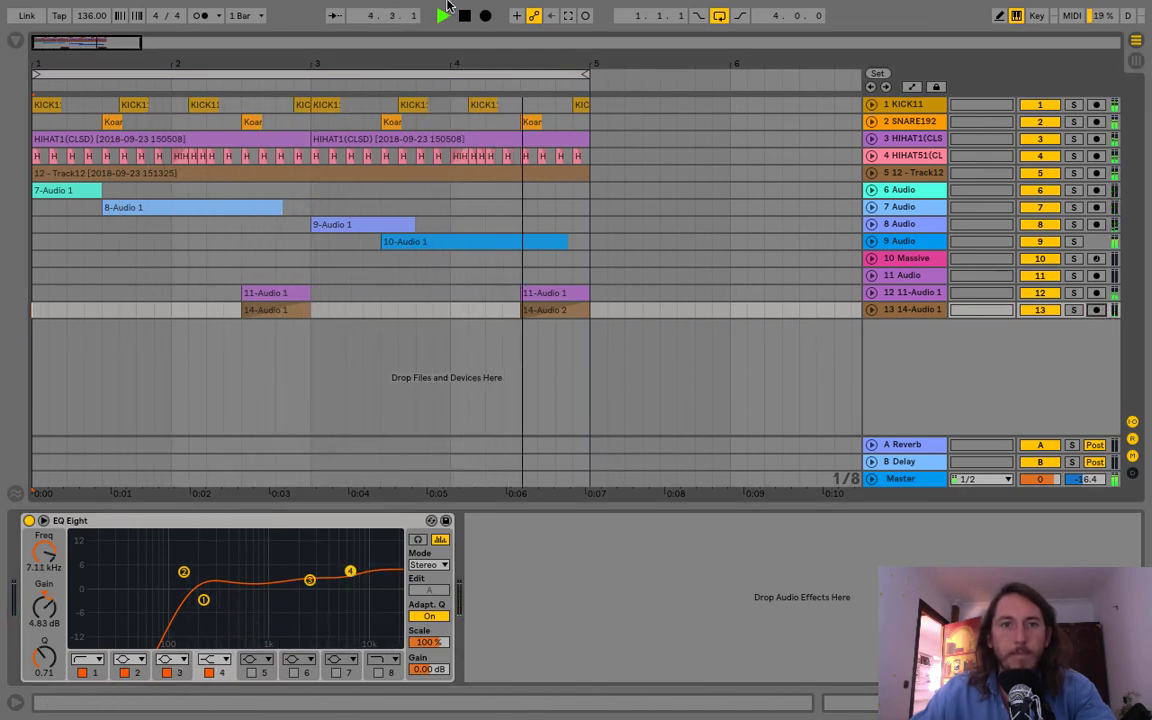